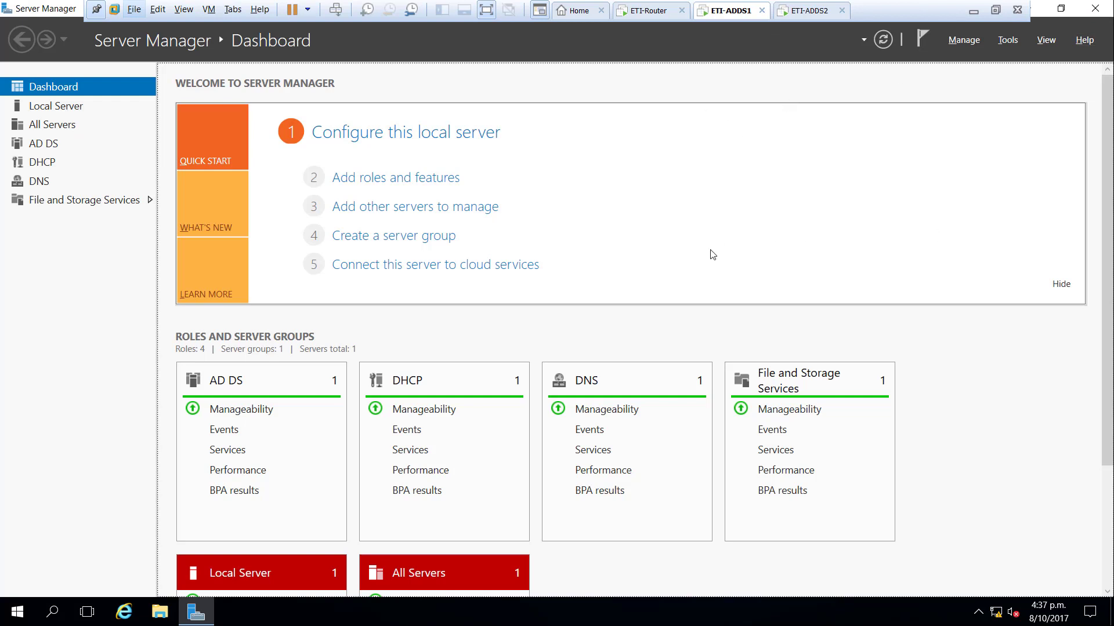
- Launch Group Policy Management from the Server Manager Tools menu
click(1007, 40)
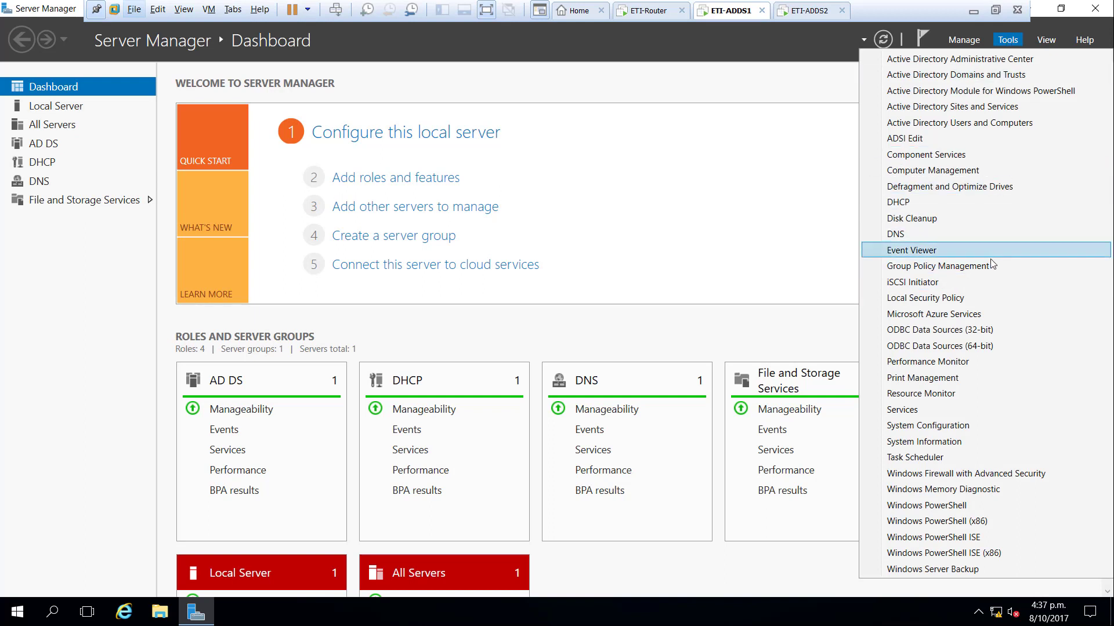
click(1020, 268)
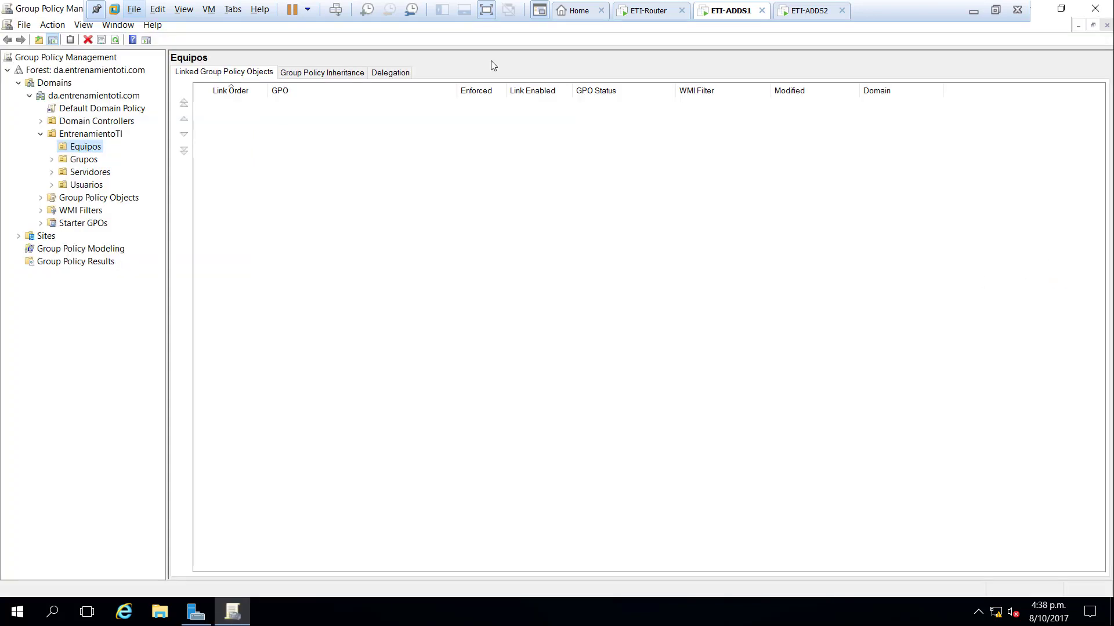
- Expand the forest to da.entrenamientoti.com, Domain Controllers and EntrenamientoTI, widening the tree pane
click(18, 84)
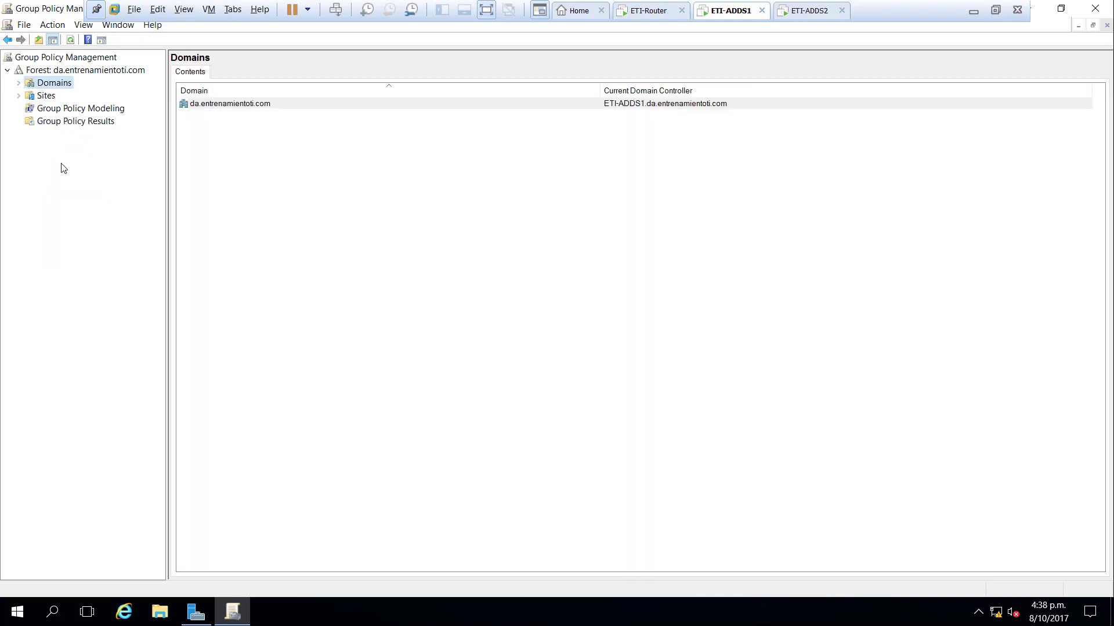
click(7, 71)
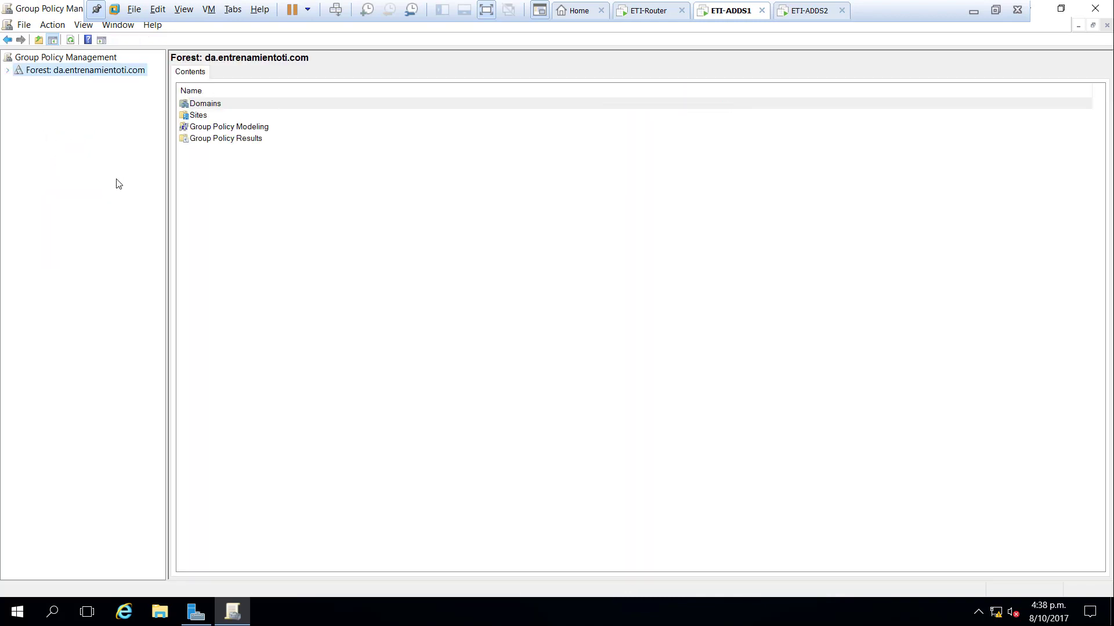
click(10, 71)
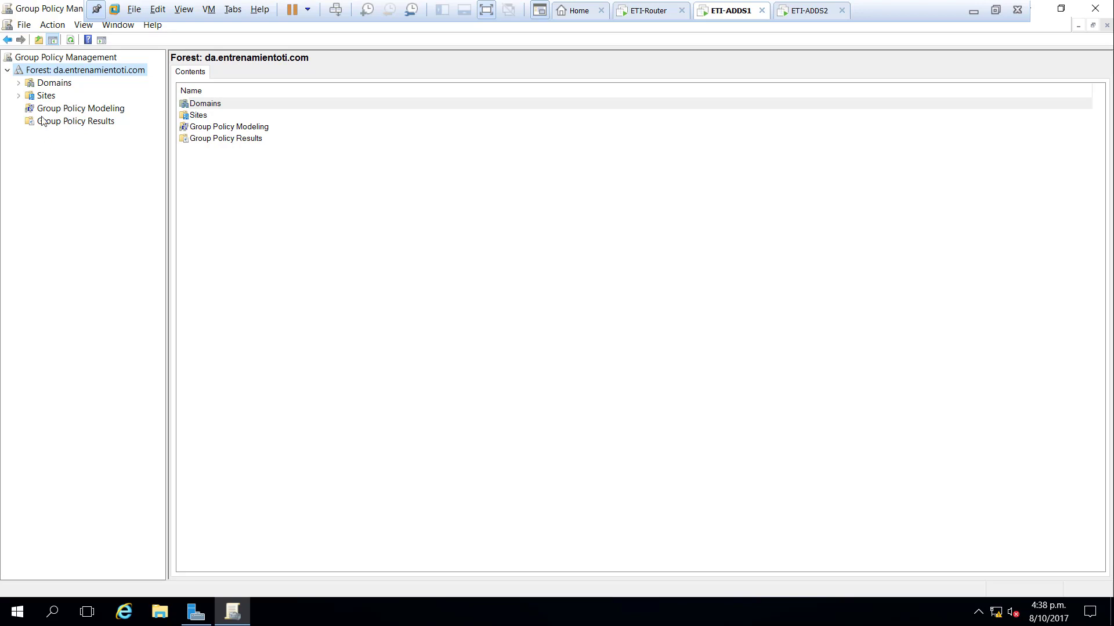
click(18, 83)
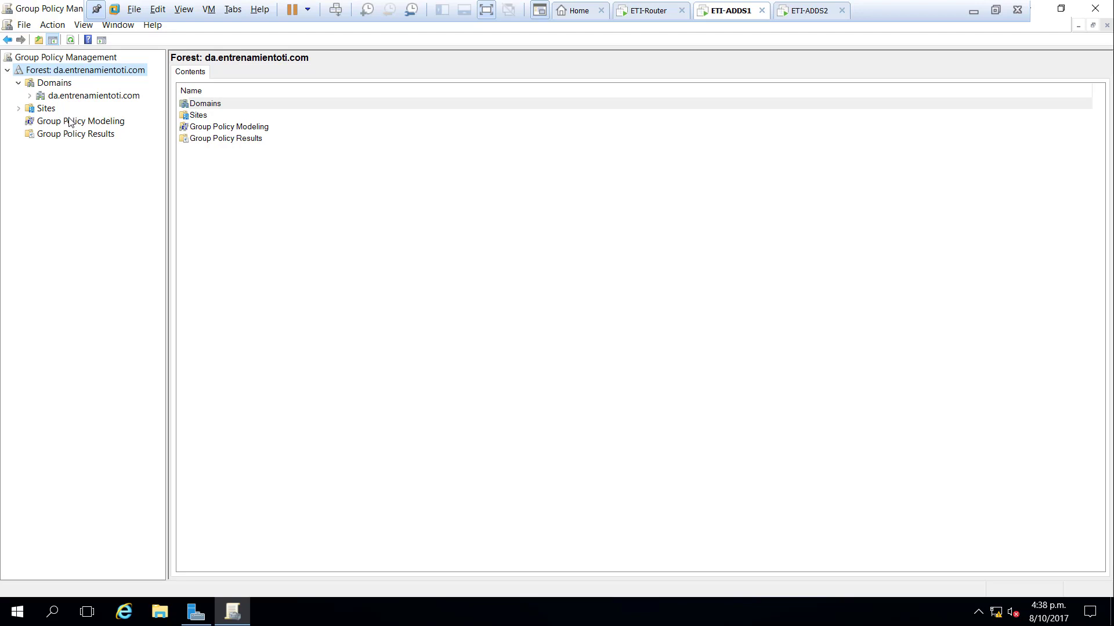
click(30, 95)
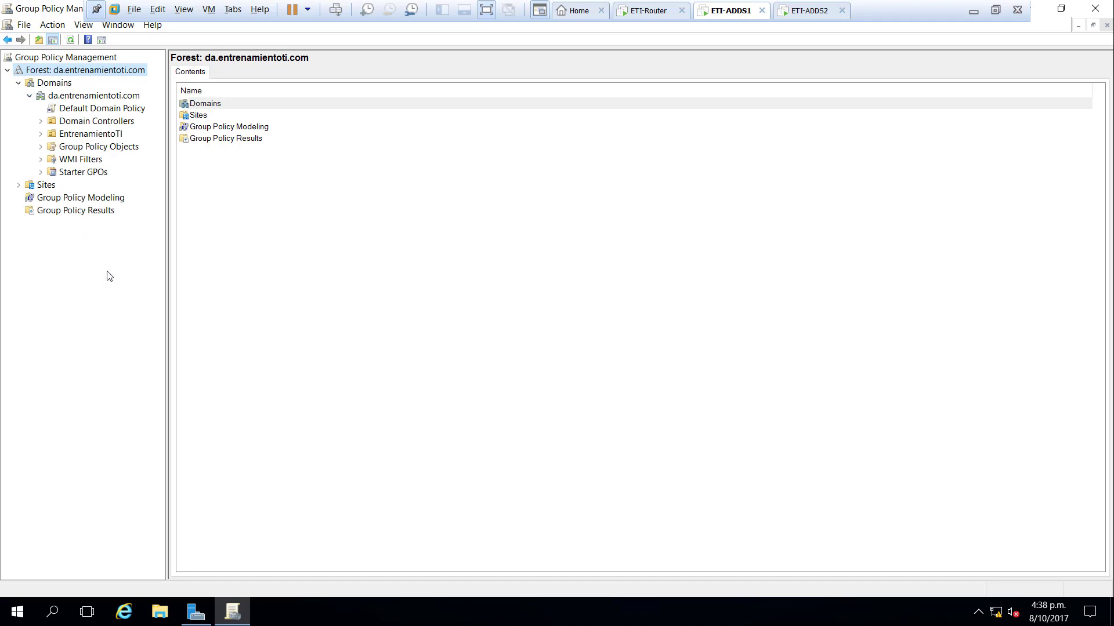
click(40, 122)
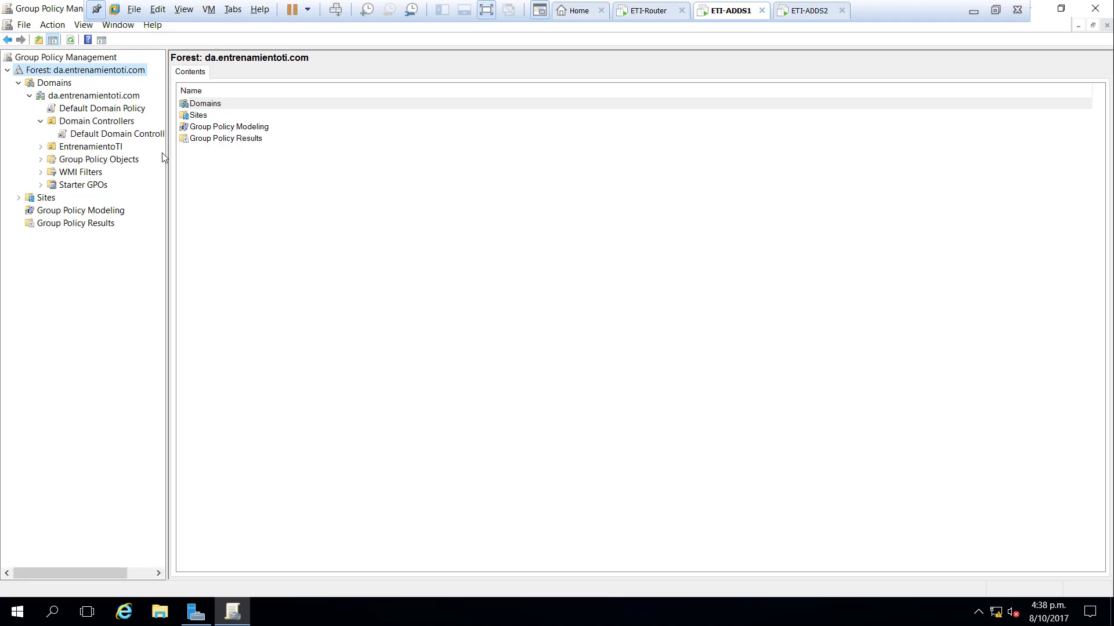
drag(166, 146, 246, 165)
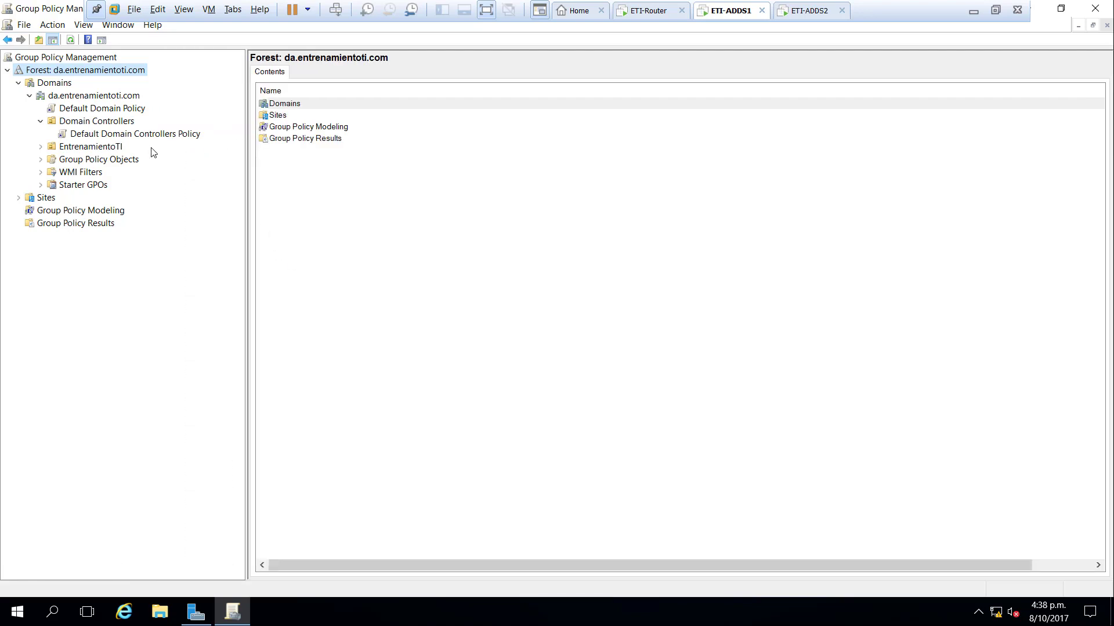
click(41, 147)
- View EntrenamientoTI's linked GPOs, the domain's Group Policy Objects, then WMI Filters
click(91, 148)
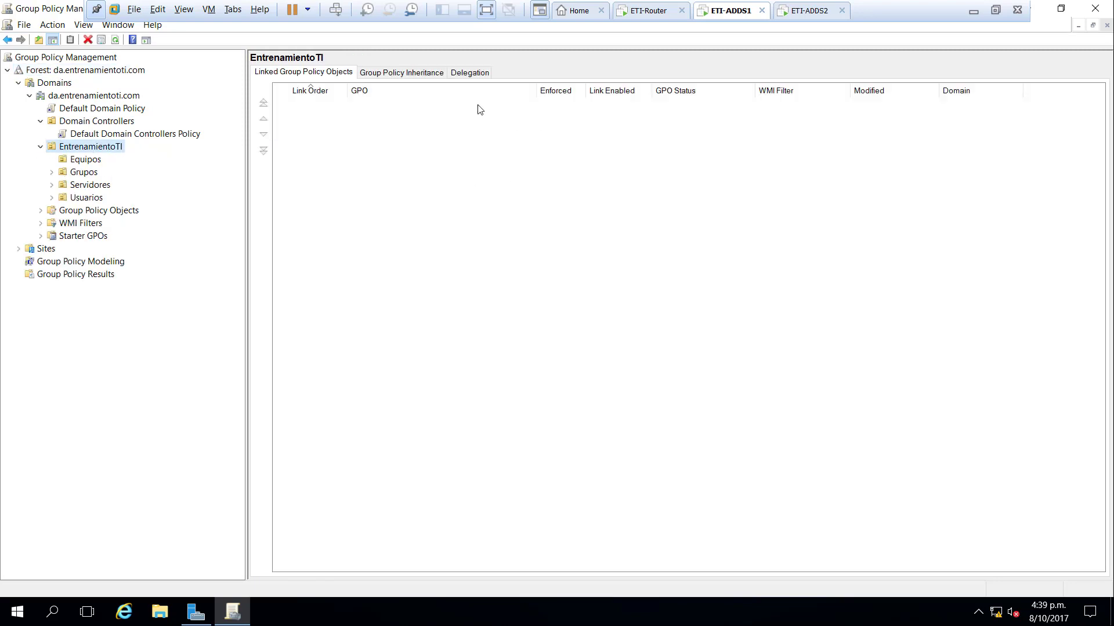
click(74, 214)
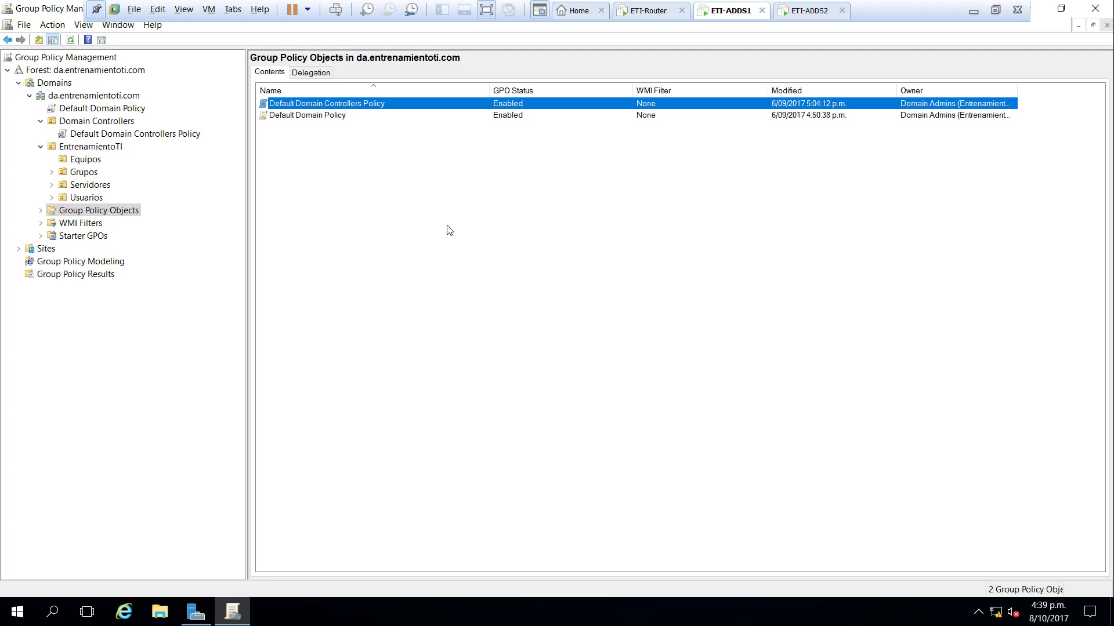
click(471, 227)
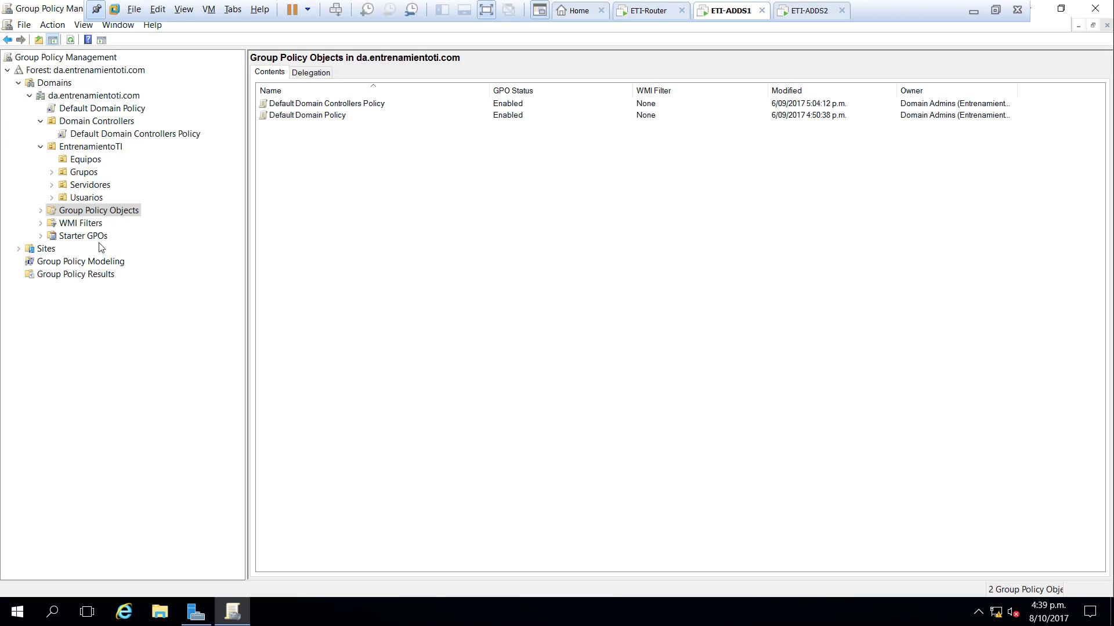
click(83, 225)
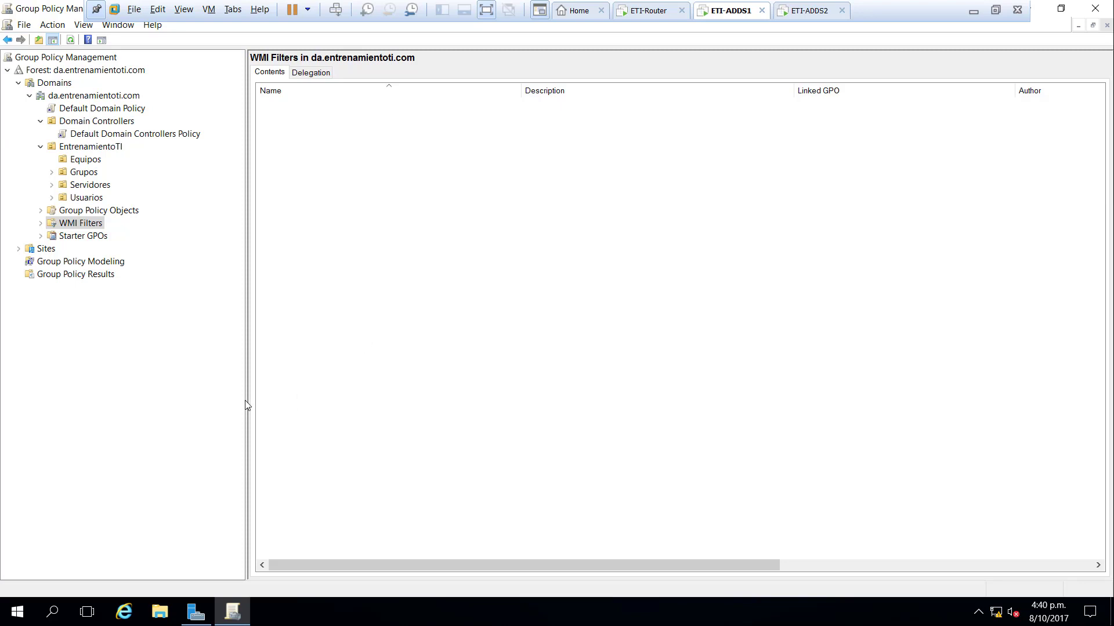
right_click(77, 227)
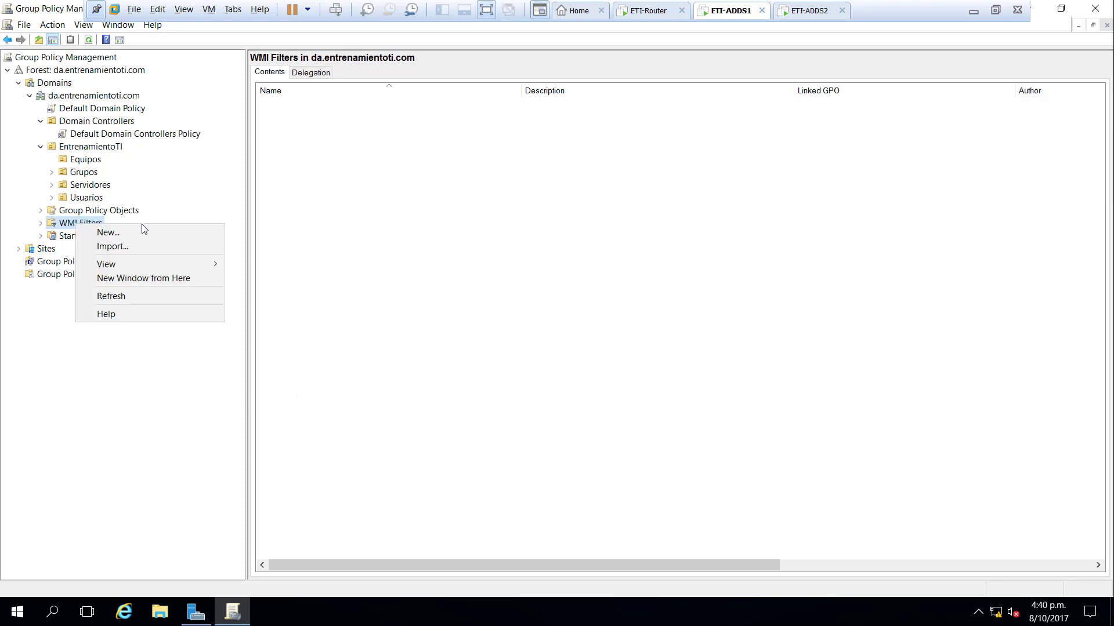
click(142, 230)
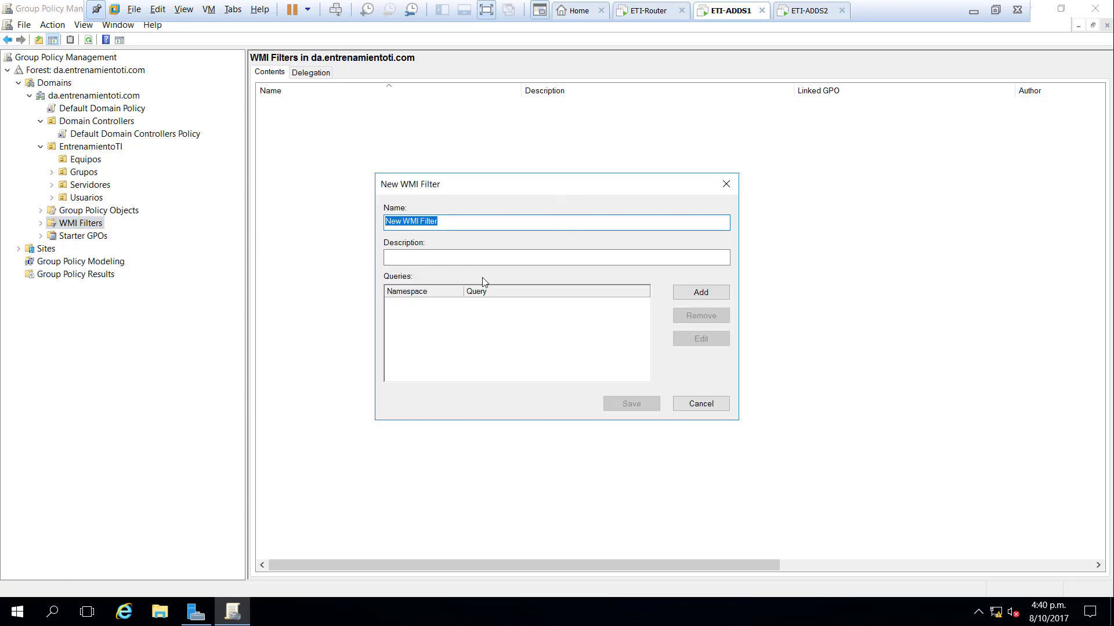
text(Prueba)
click(699, 292)
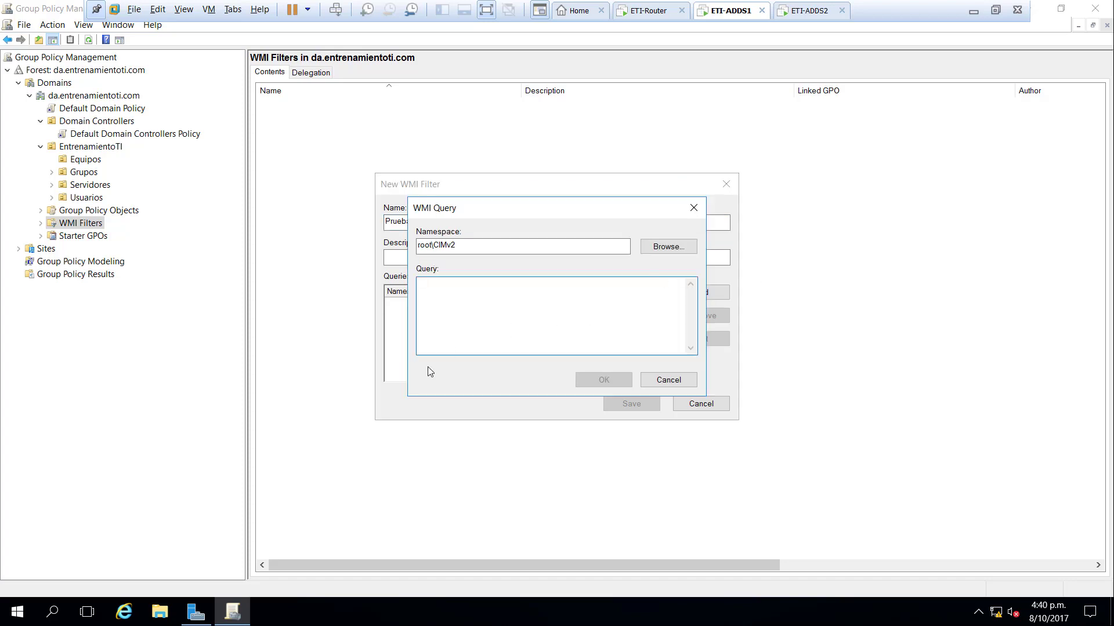
click(667, 379)
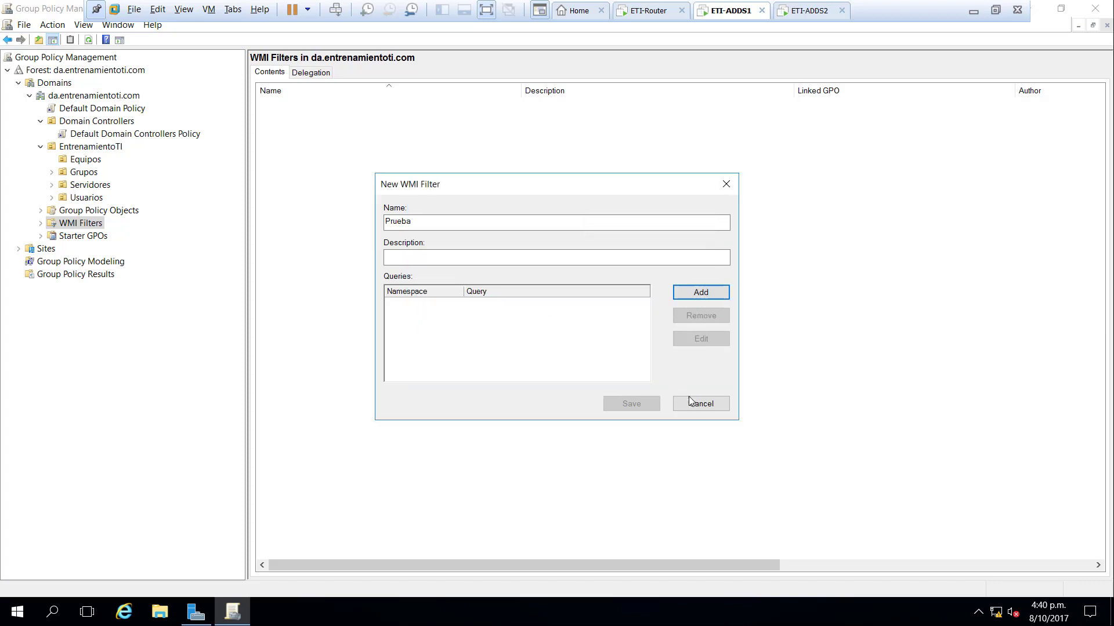
click(696, 401)
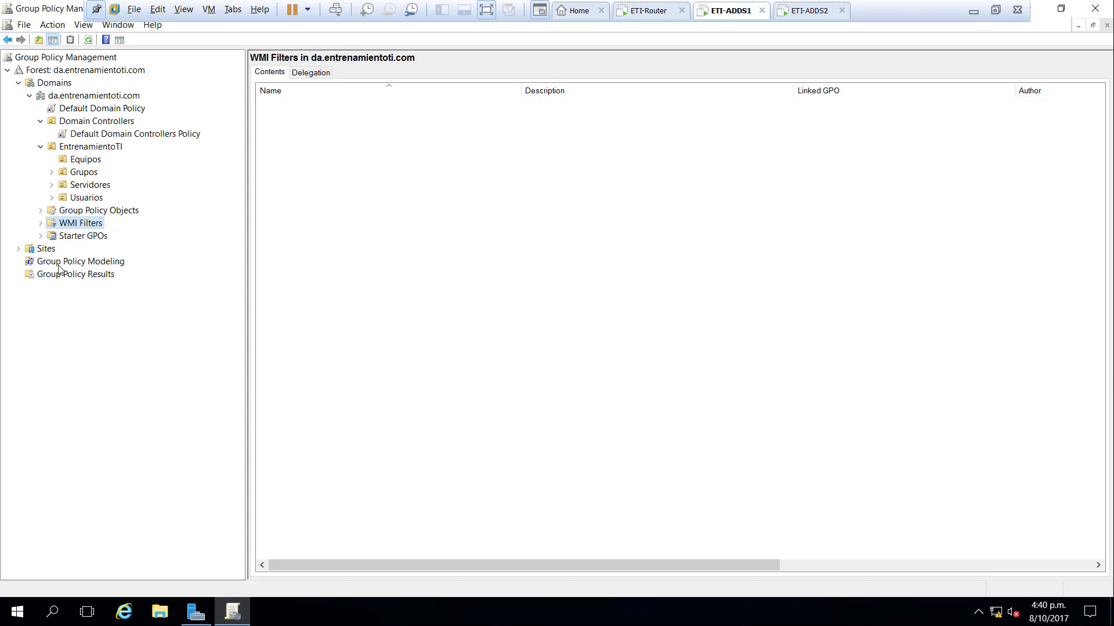
click(52, 236)
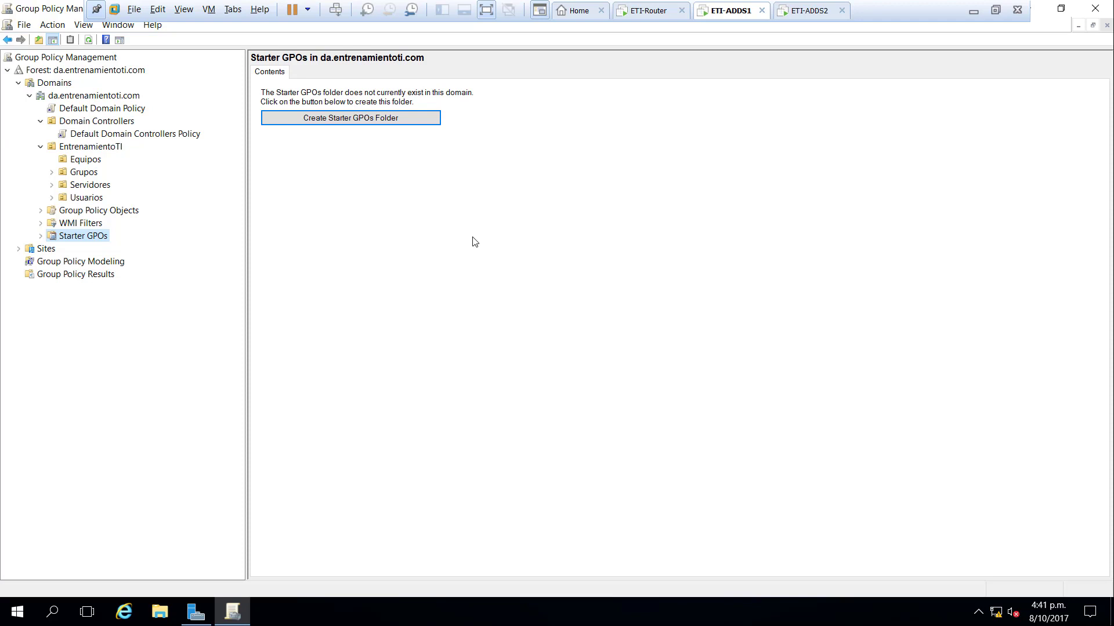
- Expand Starter GPOs and view details of the Remote Update and Reporting firewall-ports starter GPOs
click(46, 251)
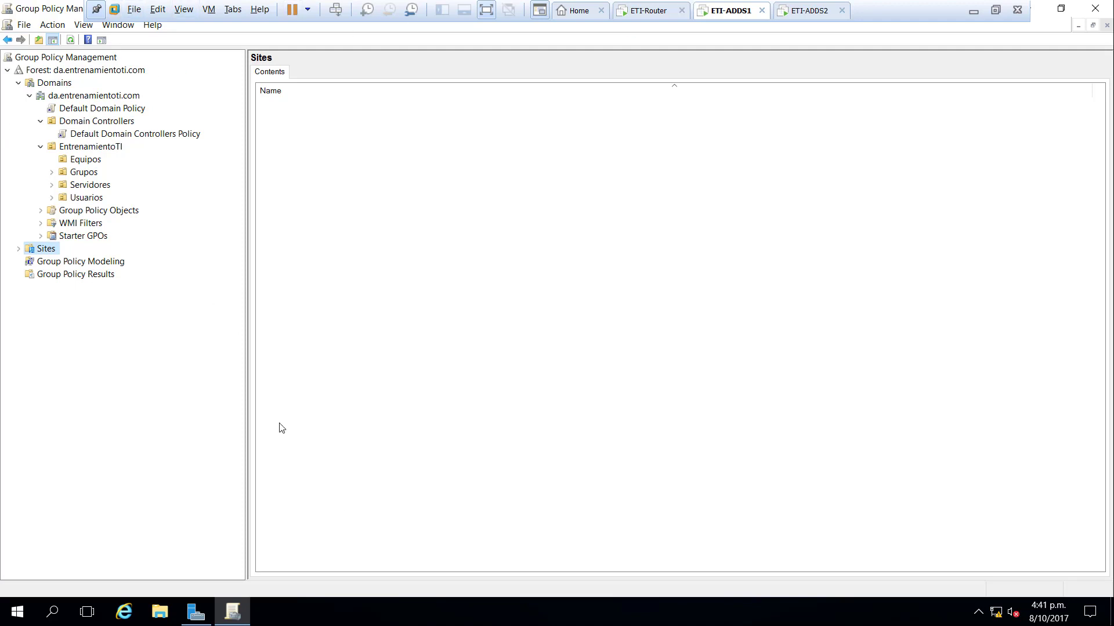
click(101, 239)
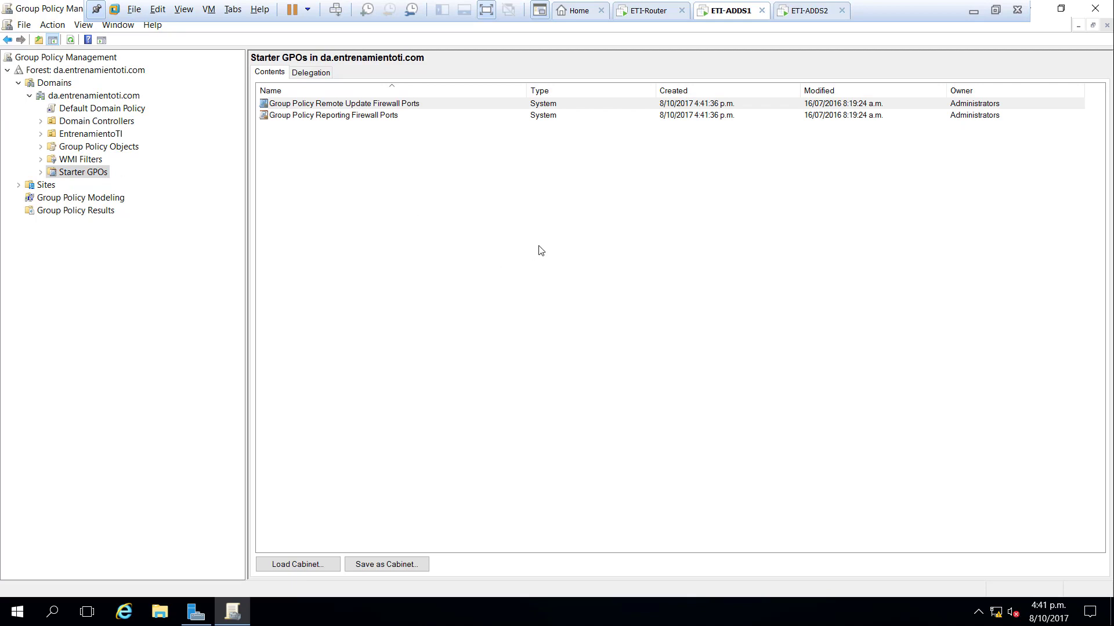
click(40, 172)
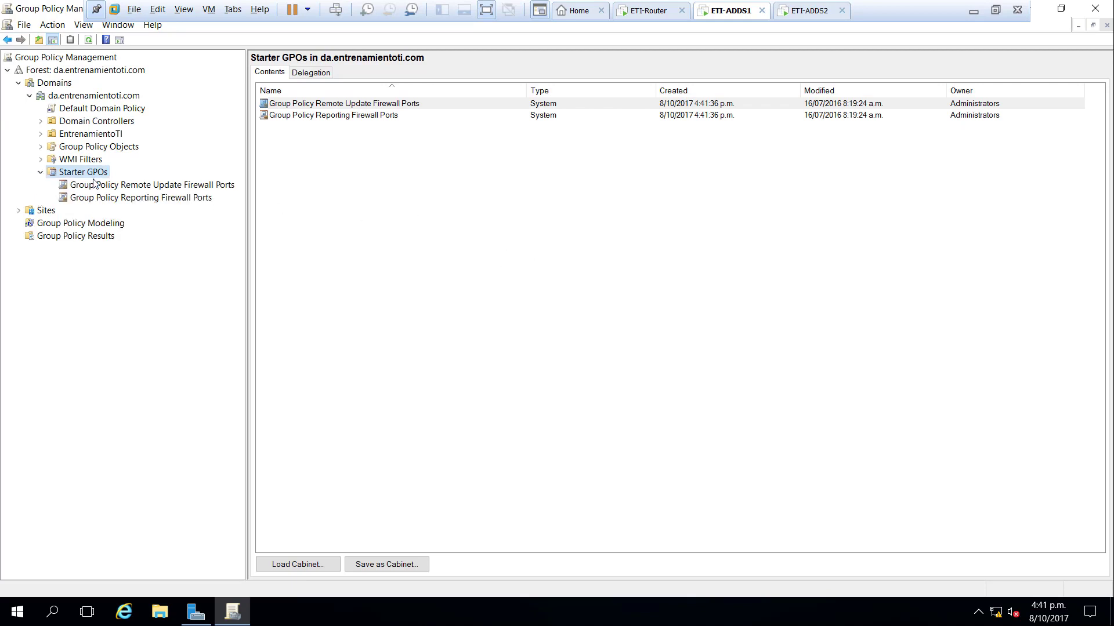
click(132, 185)
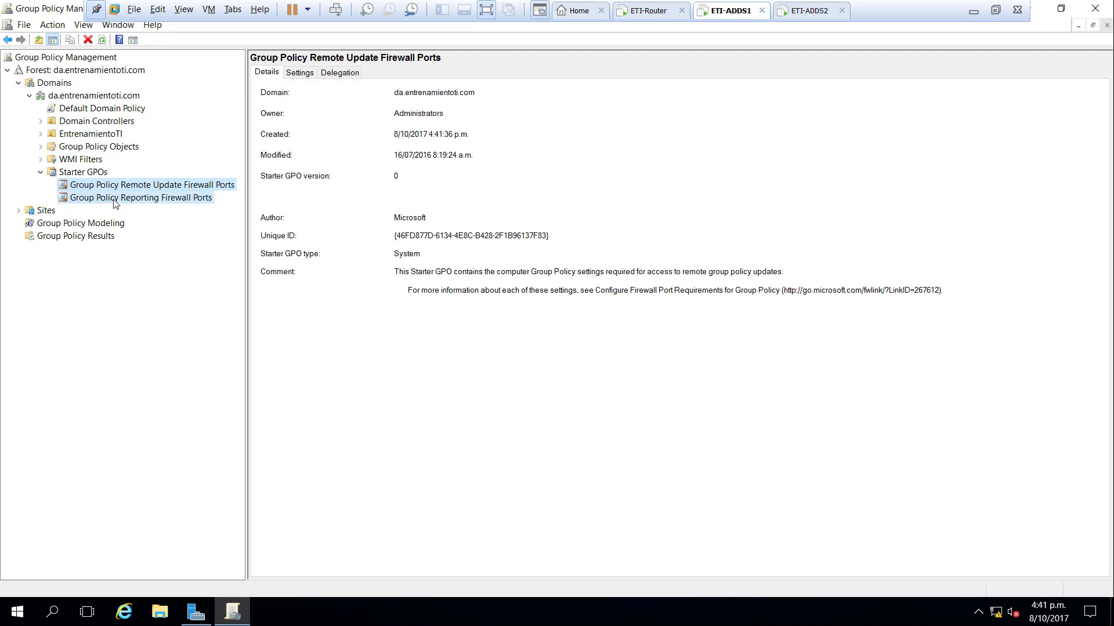
click(141, 198)
- Begin creating a new starter GPO from the Starter GPOs folder, then cancel it
right_click(169, 185)
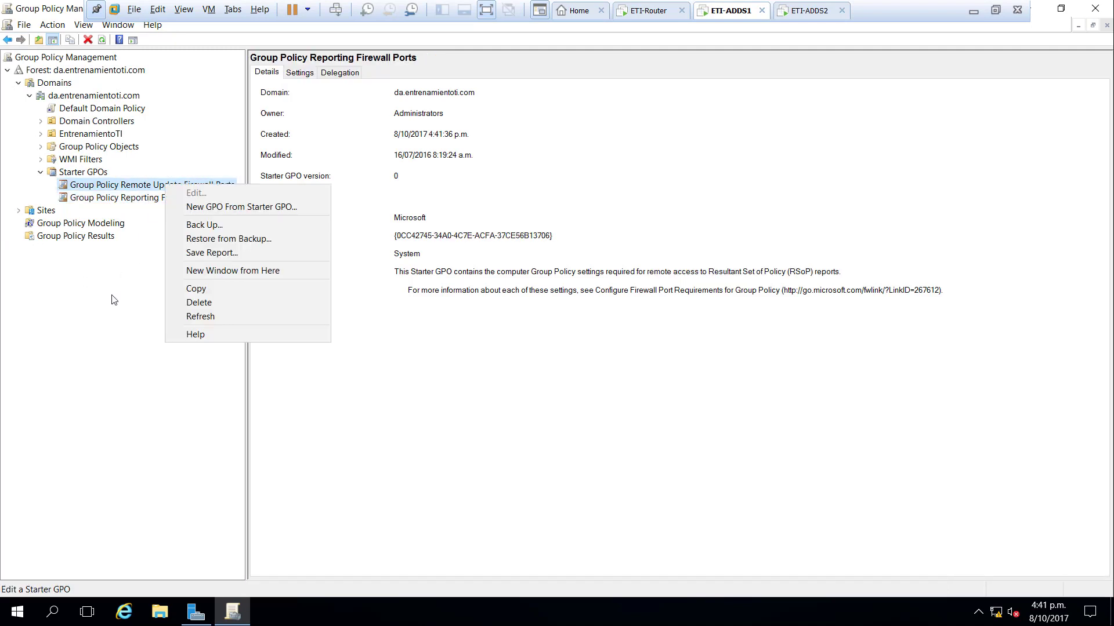
click(94, 319)
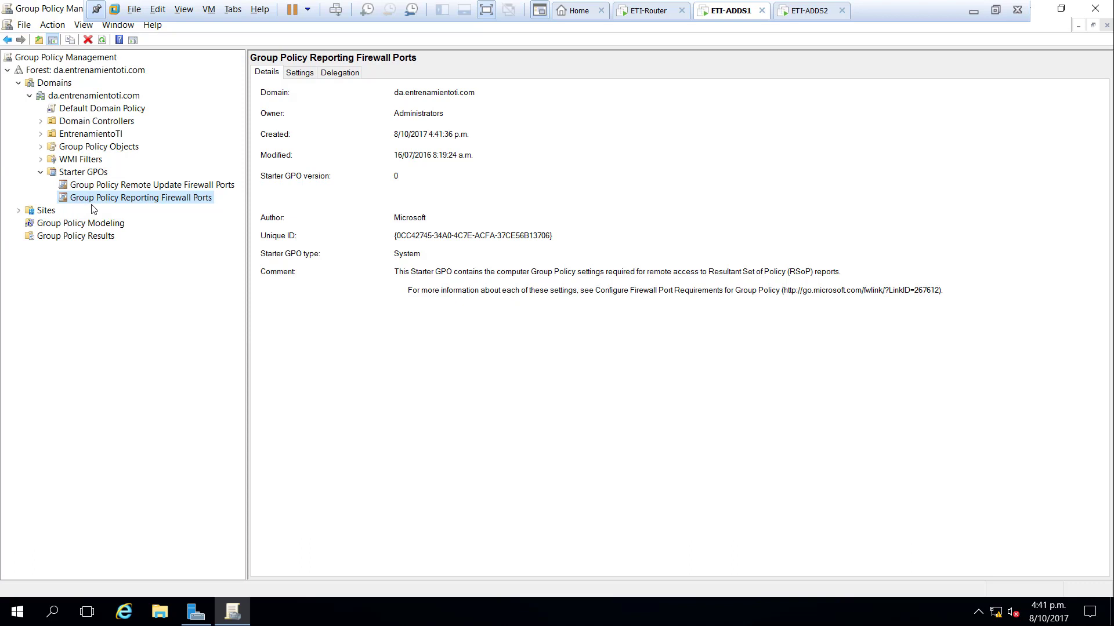
right_click(92, 174)
click(138, 181)
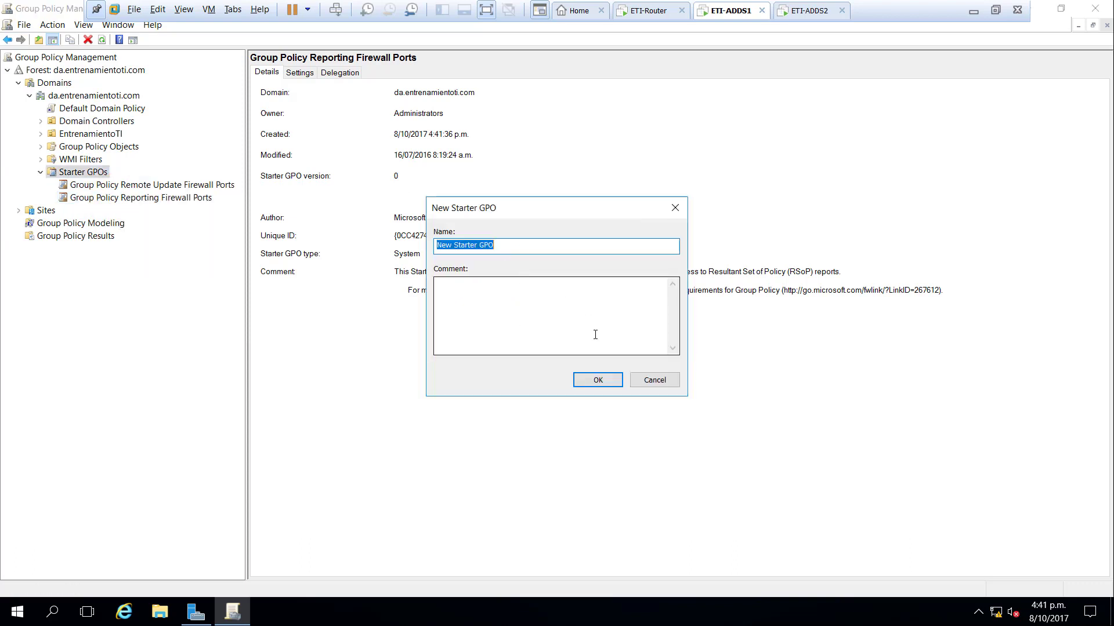
click(654, 380)
- Review both firewall-ports starter GPOs again, then show the Sites node
click(140, 186)
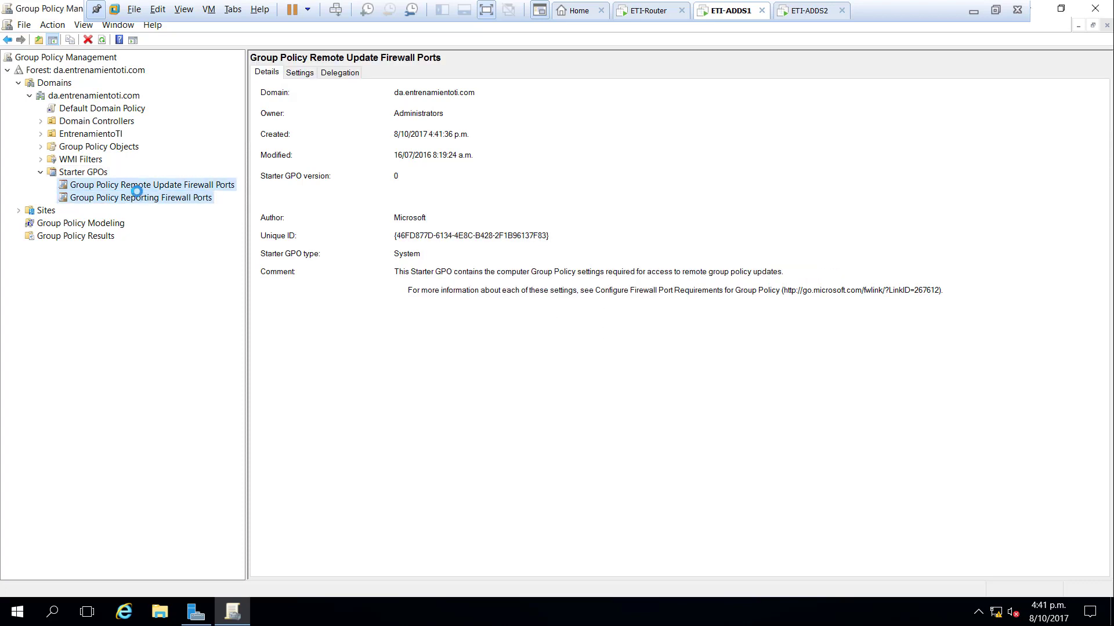
click(138, 198)
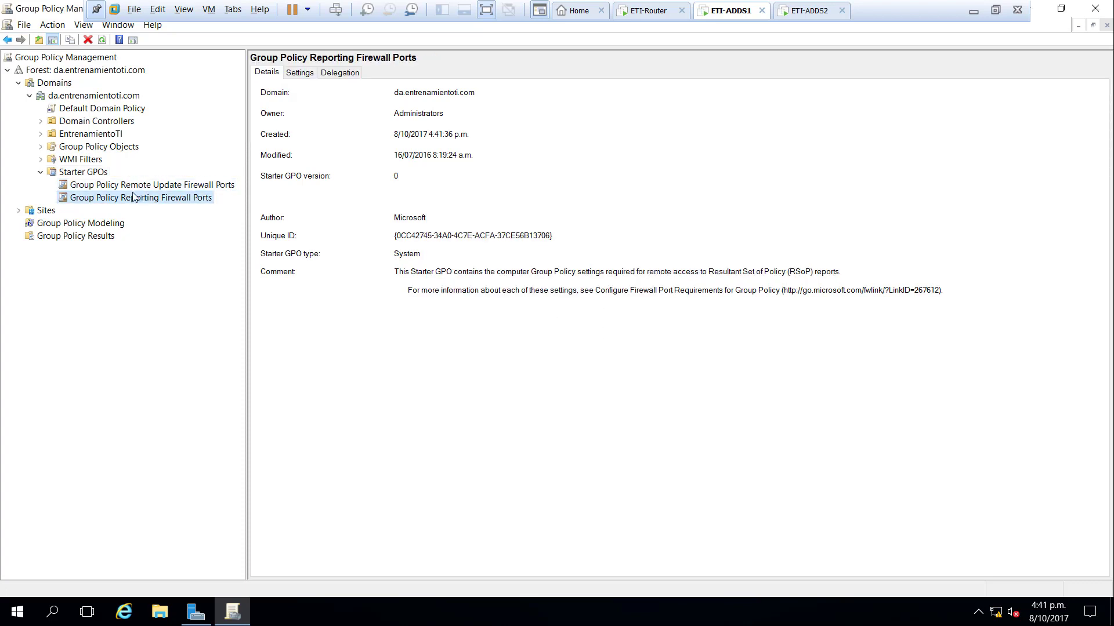
click(102, 185)
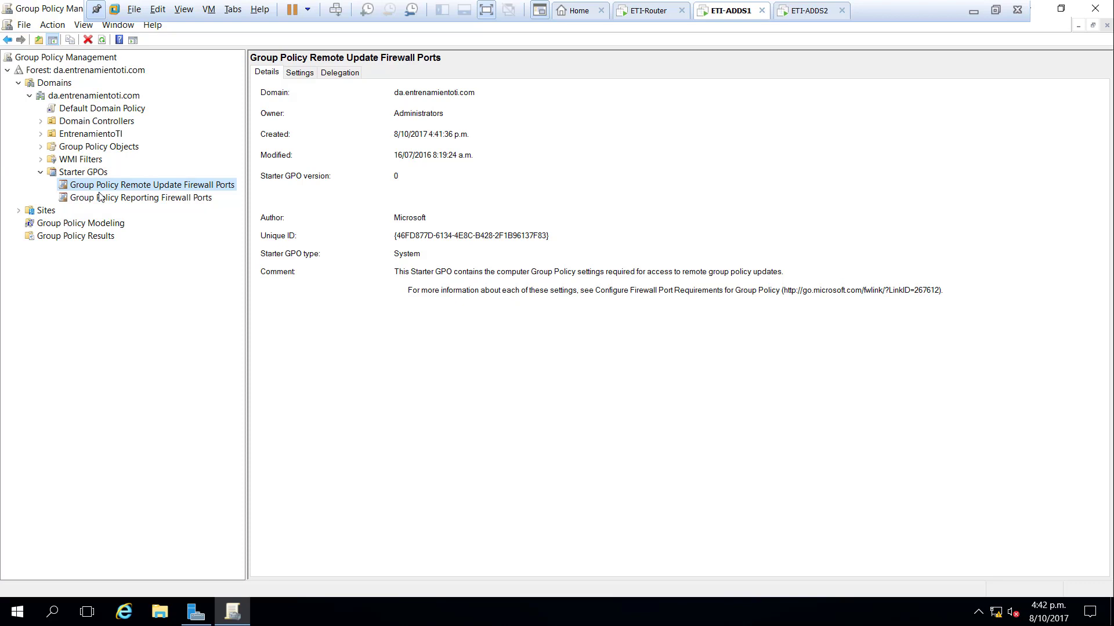
click(47, 211)
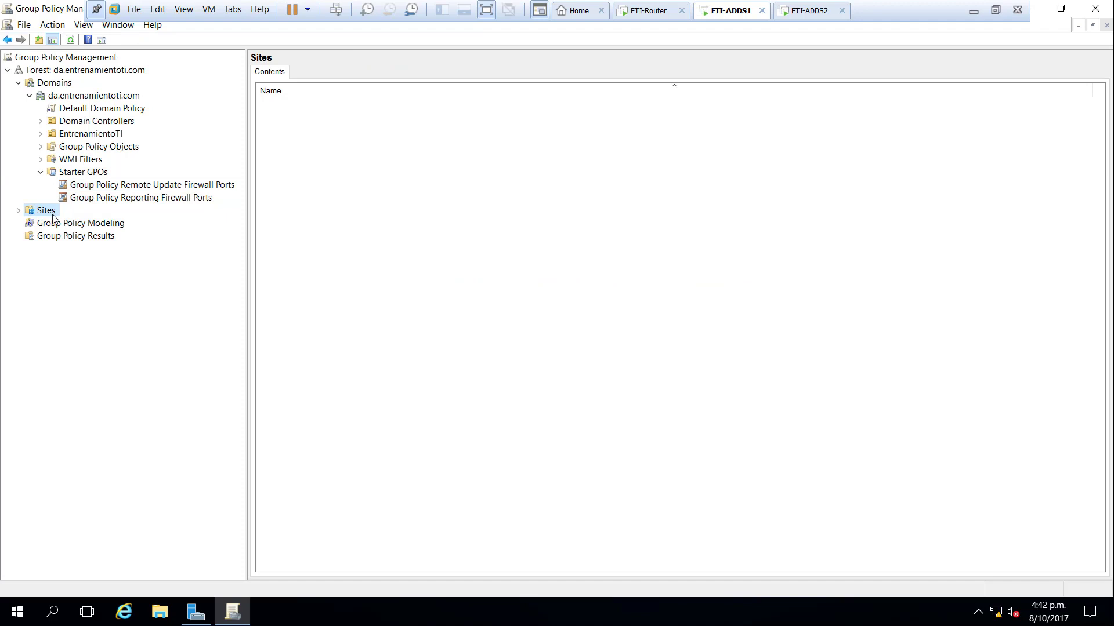
- Show the Principal and Secundario sites under the Sites node
click(20, 211)
right_click(46, 212)
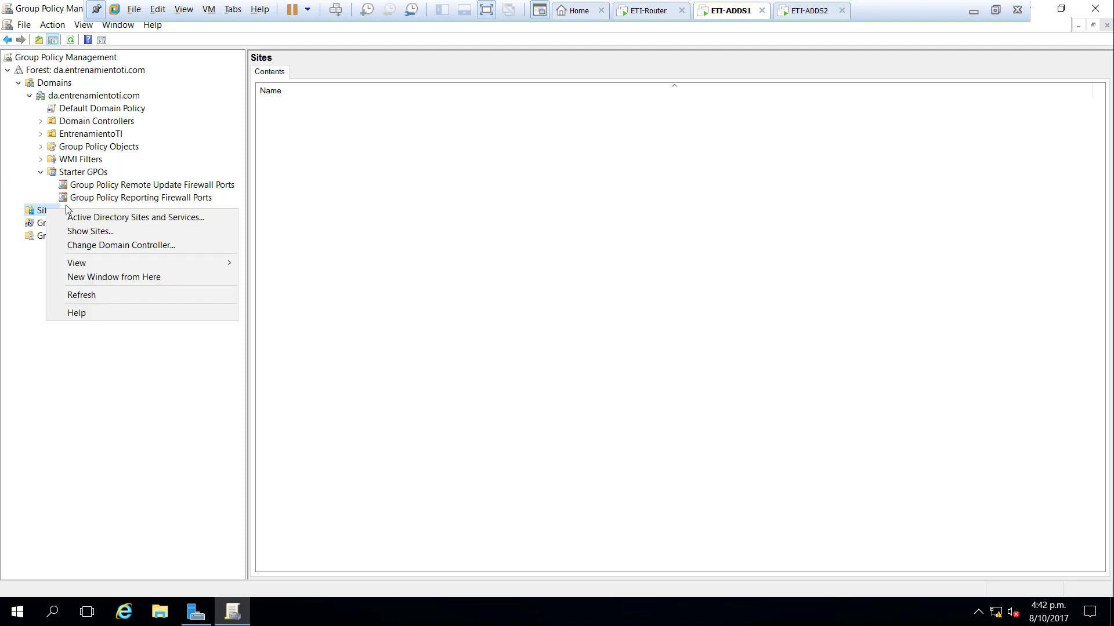
click(100, 233)
click(374, 228)
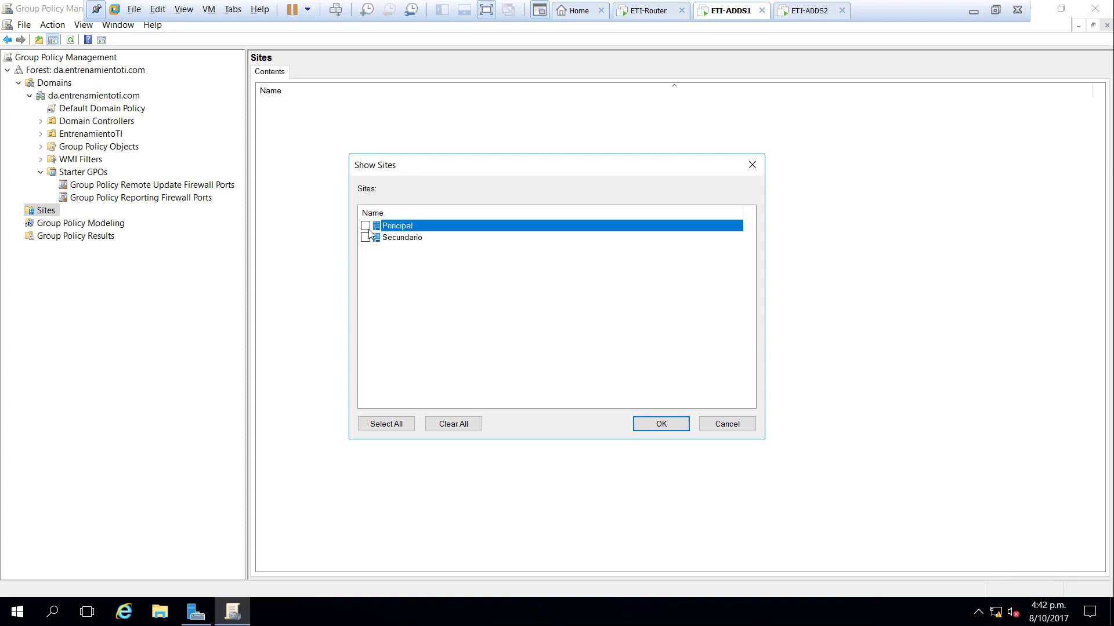
click(365, 237)
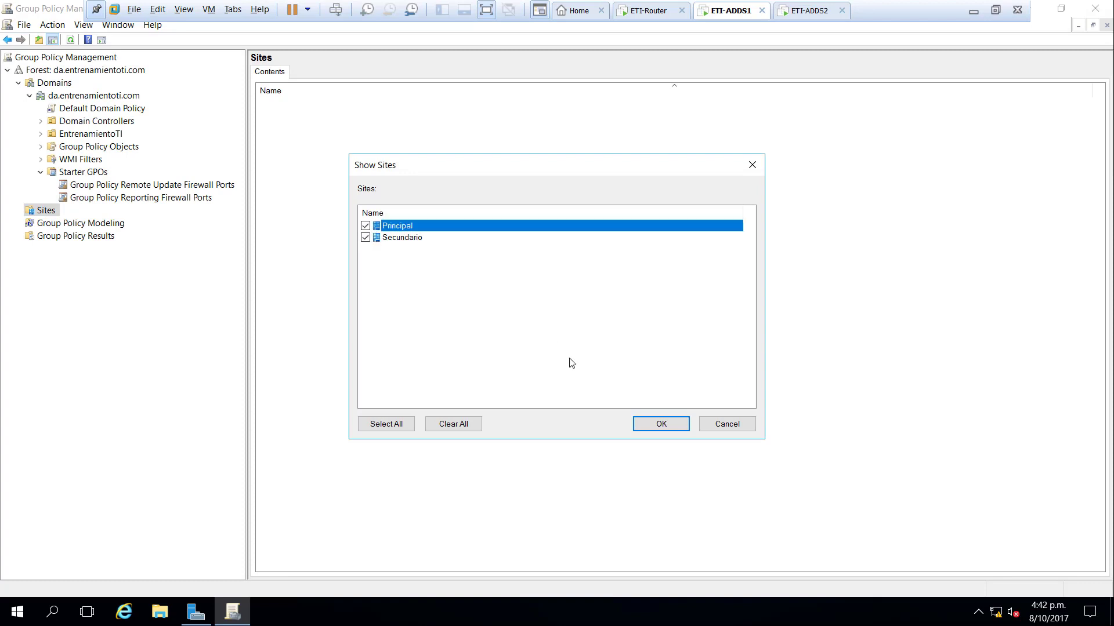
click(684, 431)
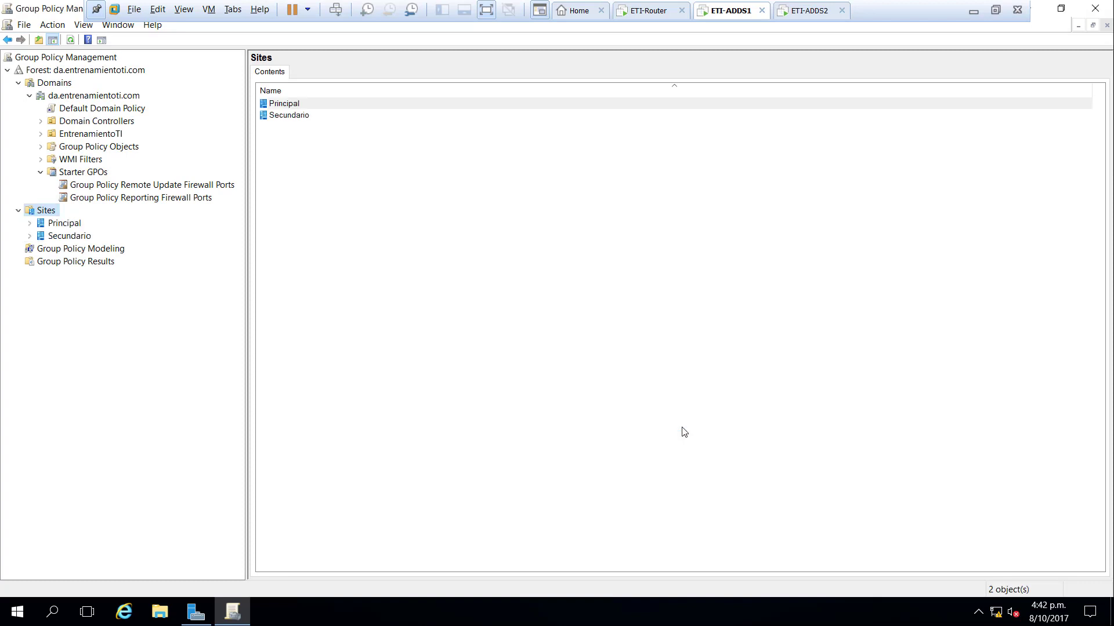
- Open Link an Existing GPO for the Principal site, then cancel without linking
right_click(64, 224)
click(123, 231)
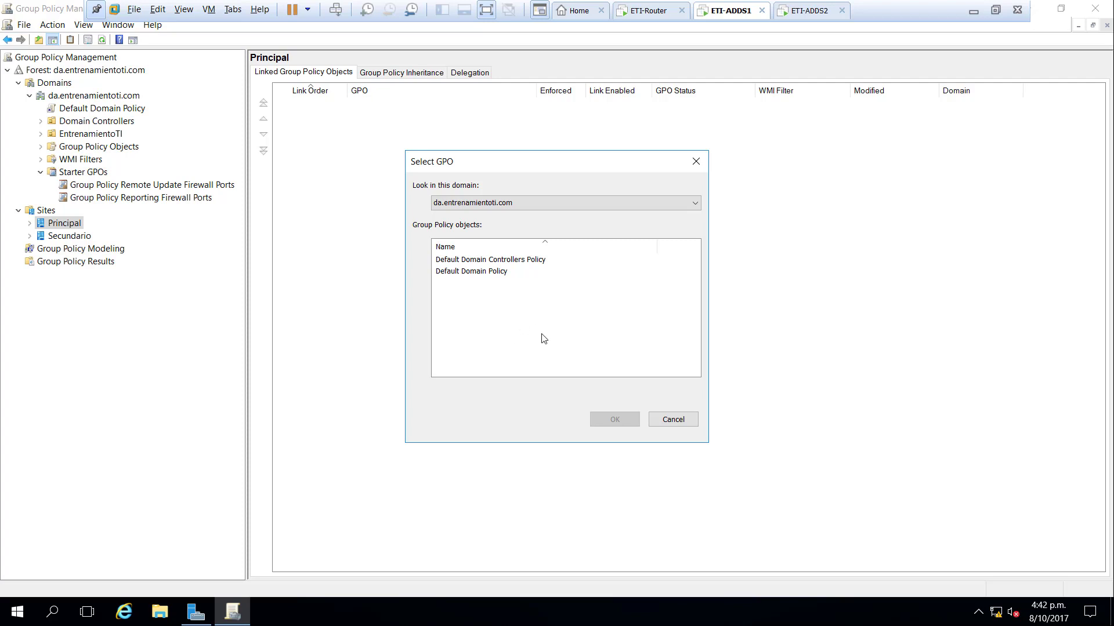
click(675, 422)
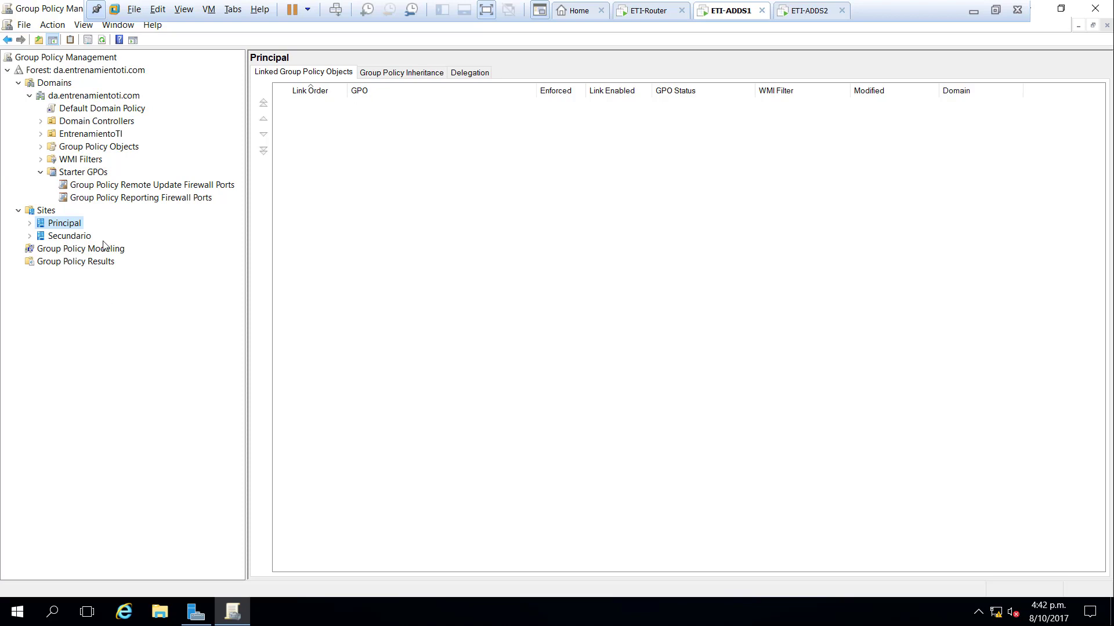
- View Group Policy Modeling, Group Policy Results, then the da.entrenamientoti.com status page
click(69, 248)
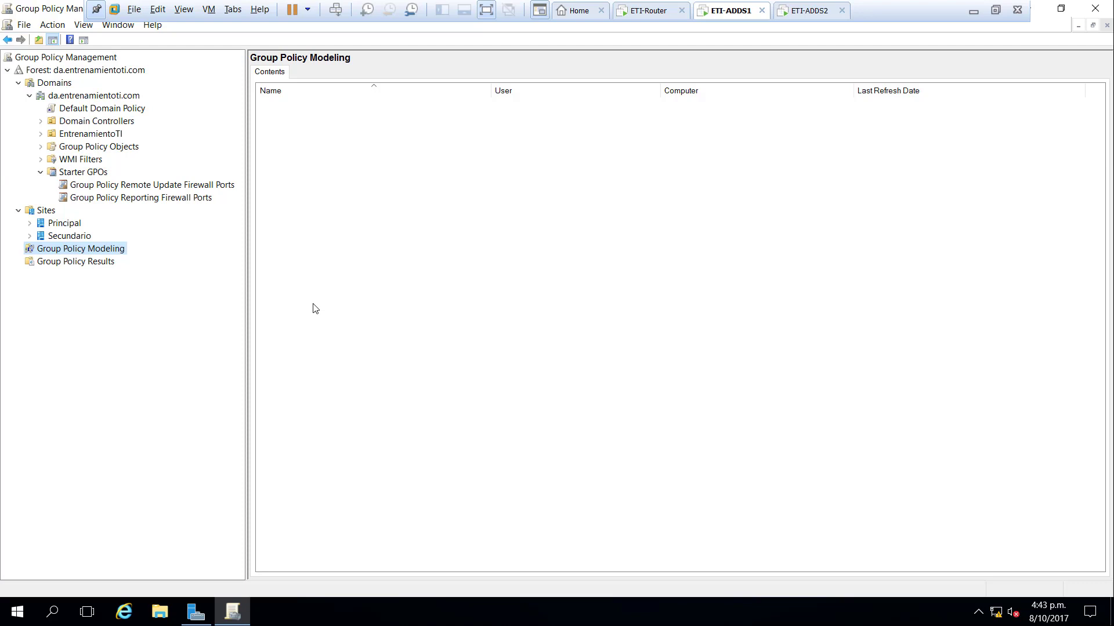
click(88, 262)
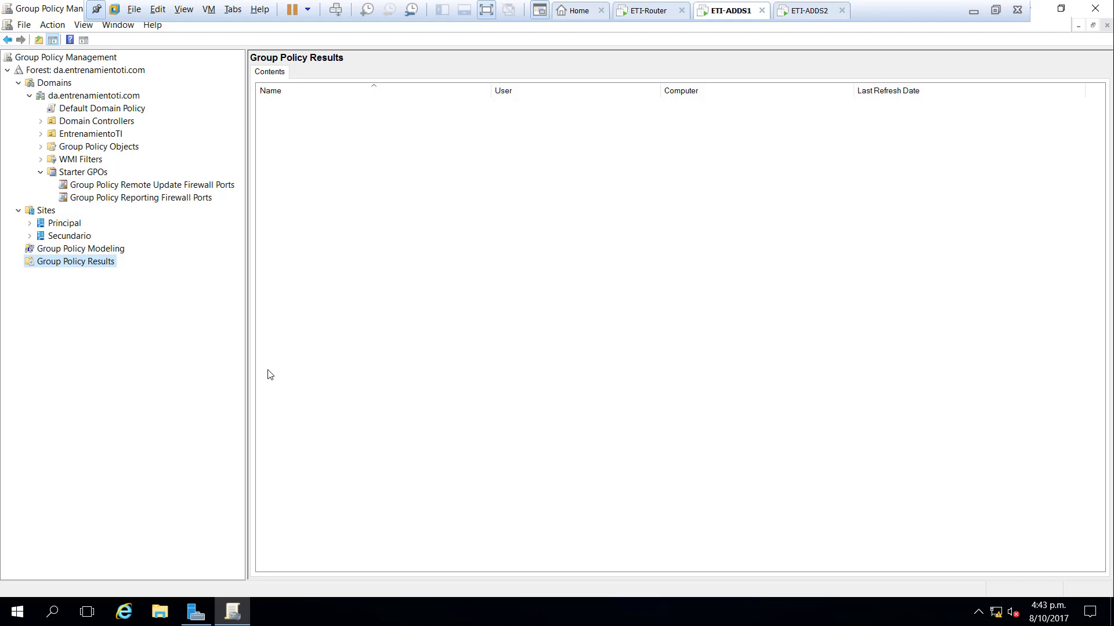
click(125, 94)
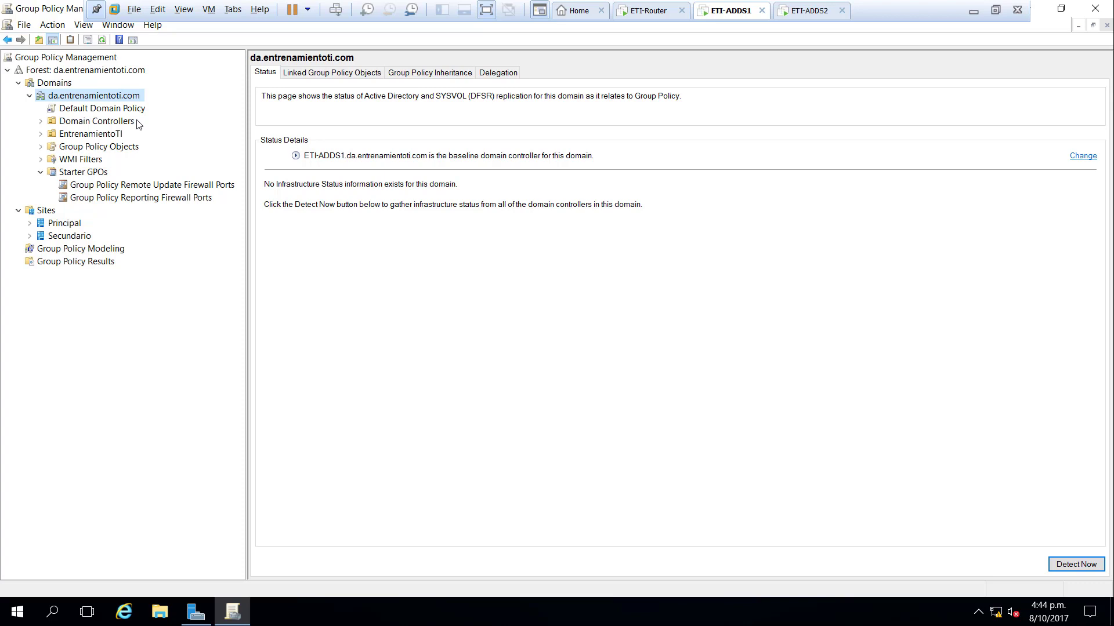
- Launch Active Directory Users and Computers, widen the tree pane and turn off Advanced Features
click(14, 612)
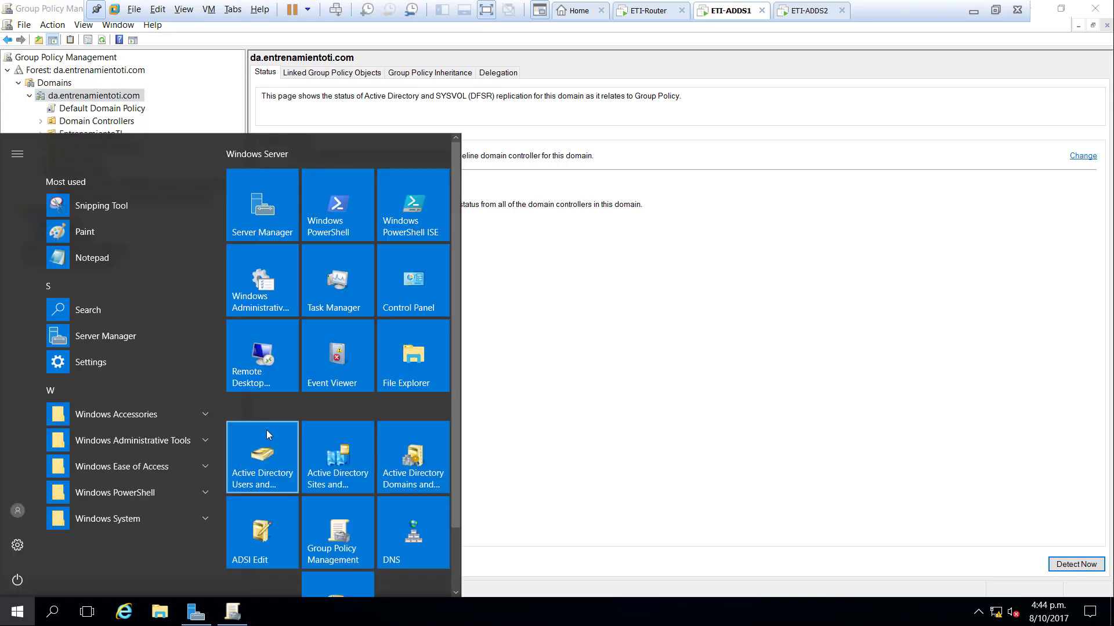
click(274, 426)
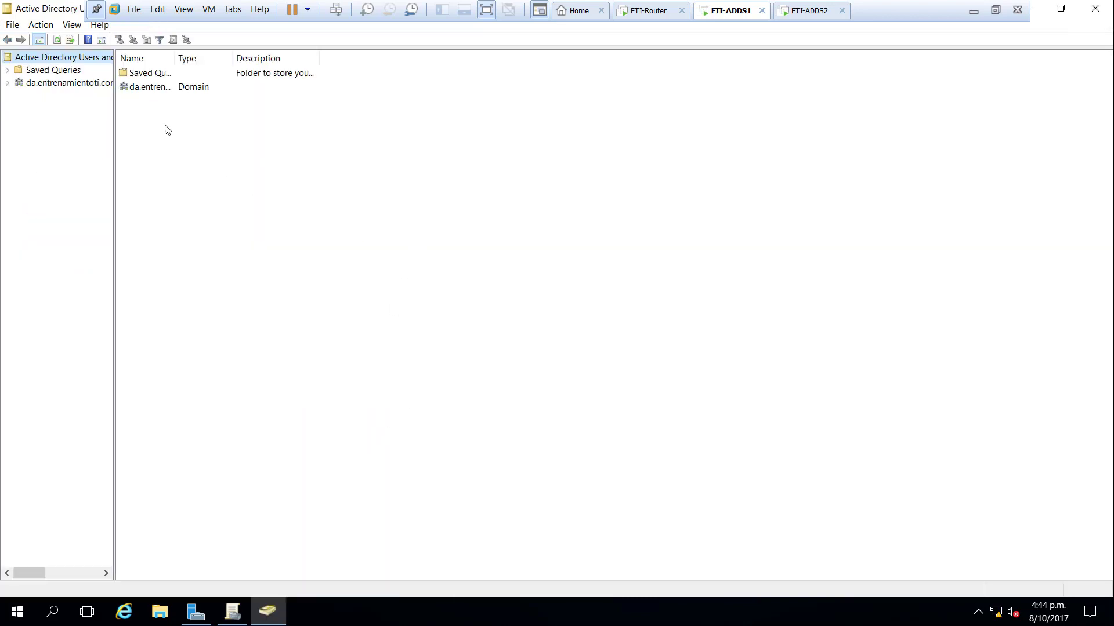
drag(115, 112, 212, 123)
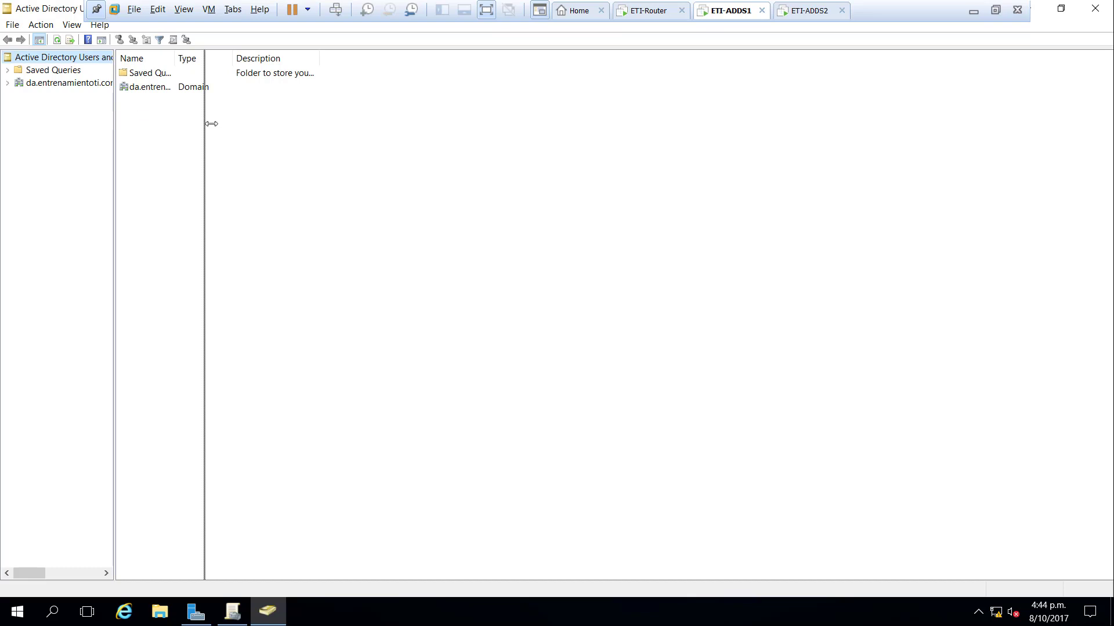
click(7, 82)
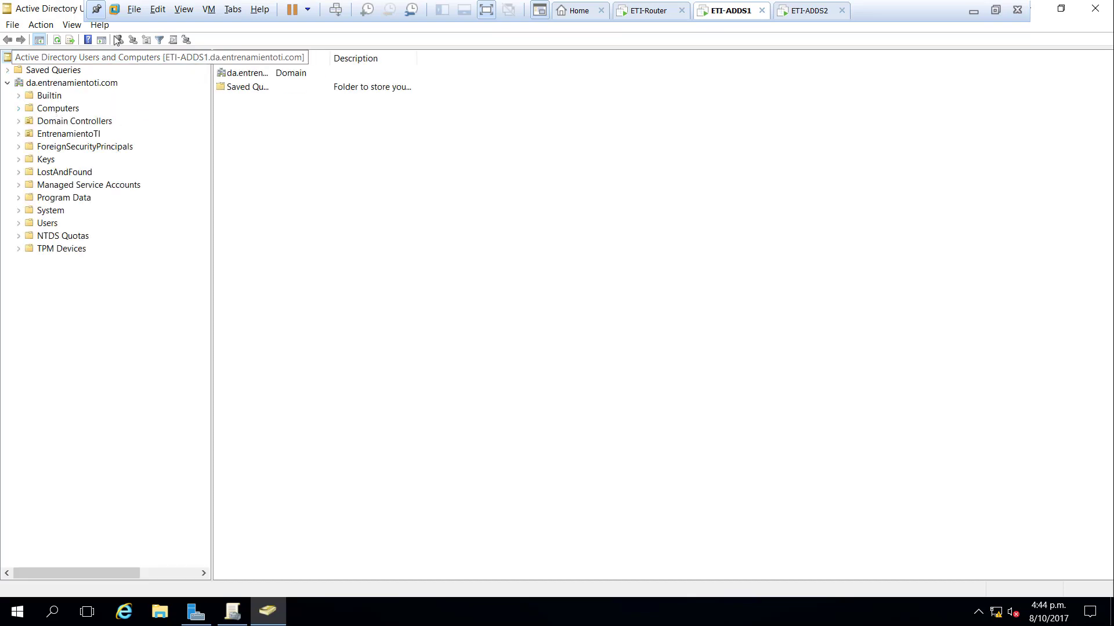
click(72, 24)
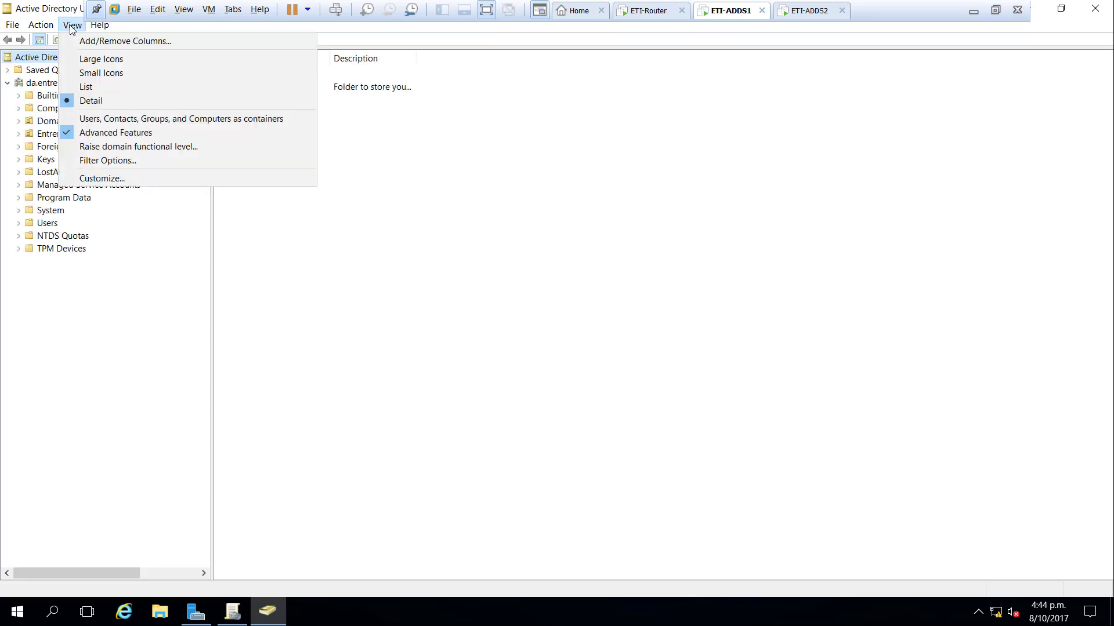
click(107, 134)
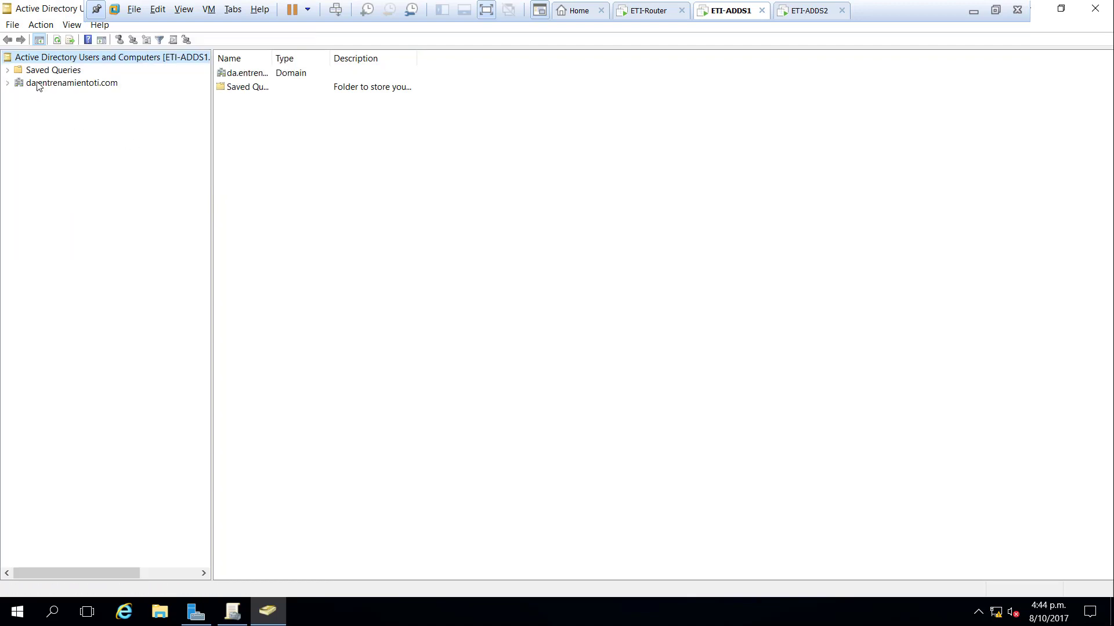
- Review the Domain Controllers and EntrenamientoTI's OUs, then return to Group Policy Management
click(7, 82)
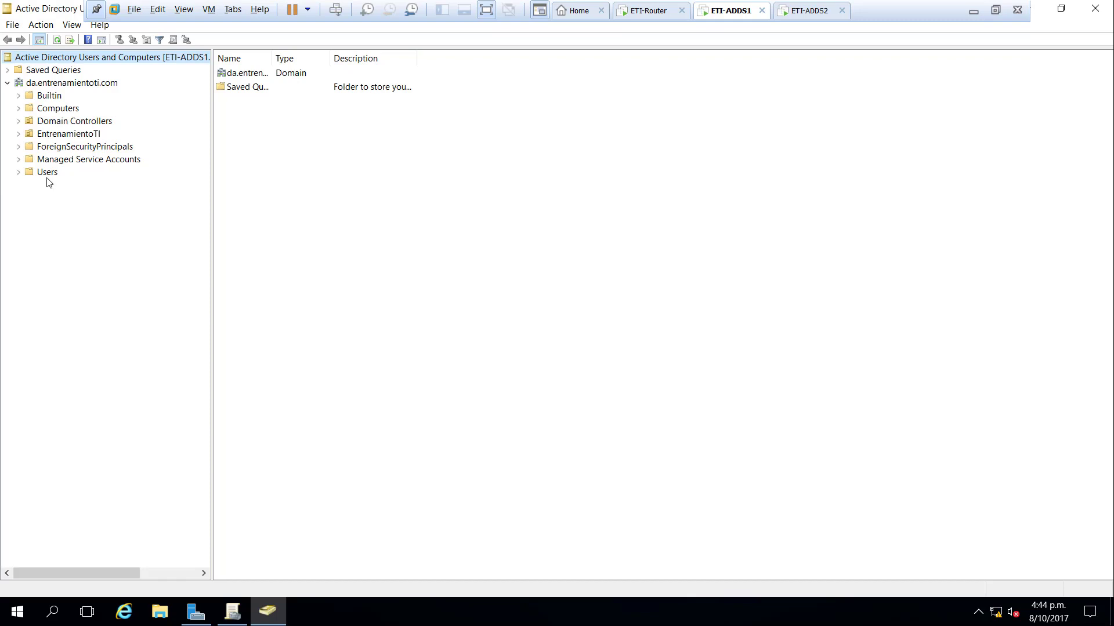
click(72, 125)
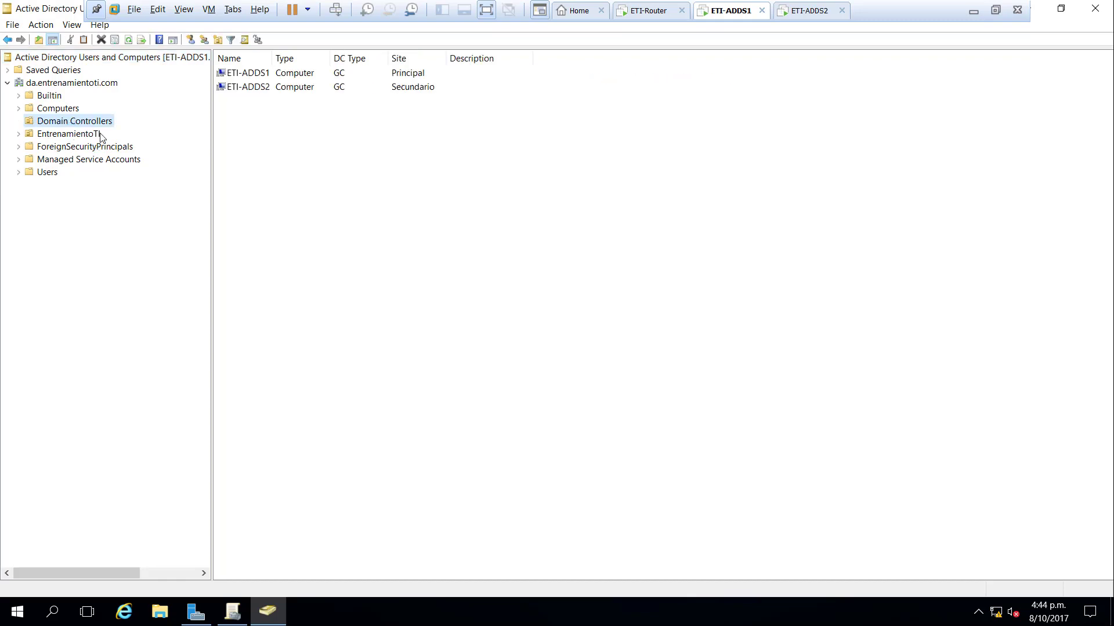
click(97, 134)
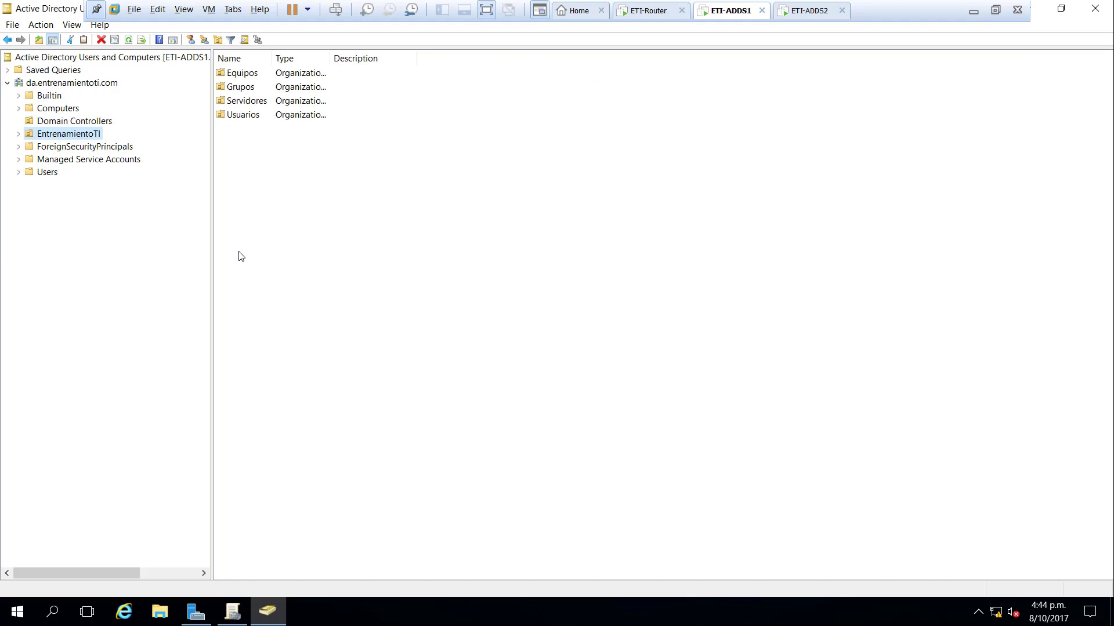
click(243, 615)
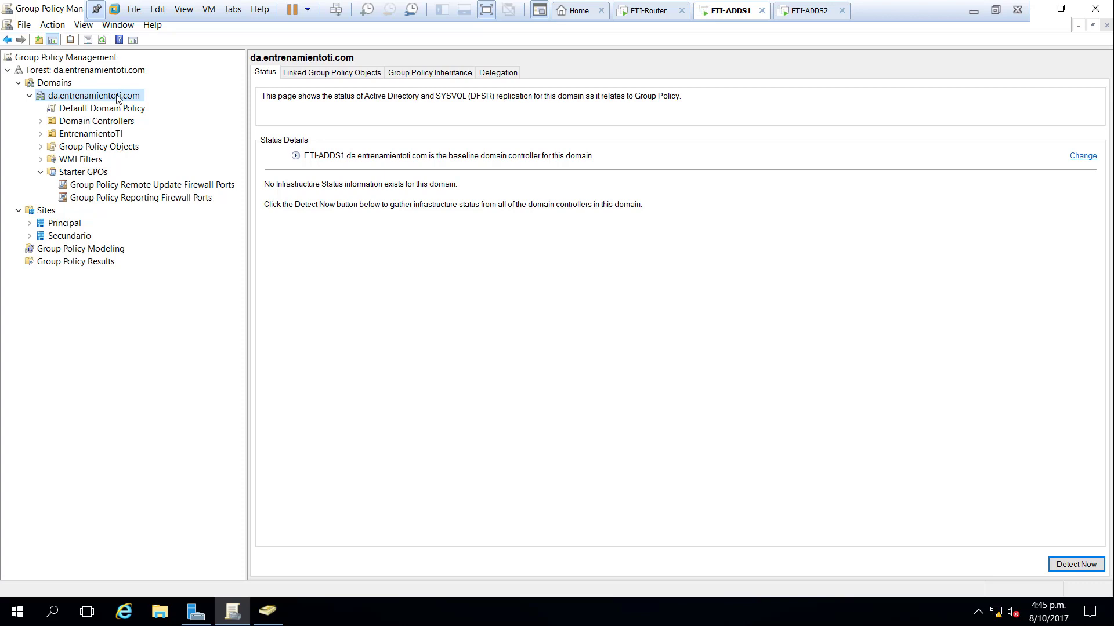
right_click(116, 95)
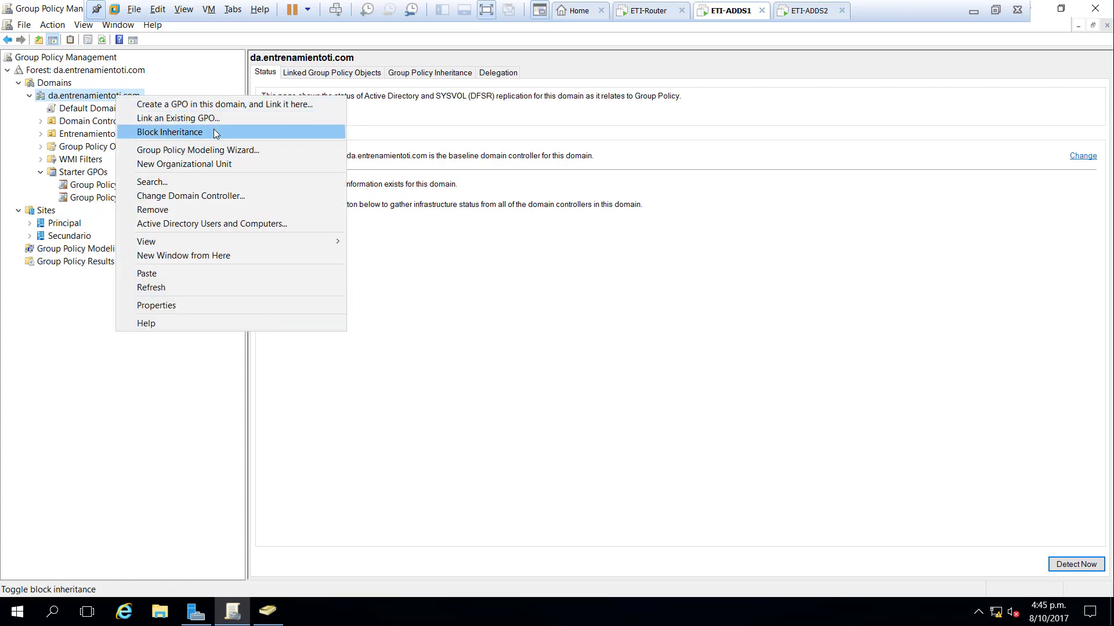
click(247, 197)
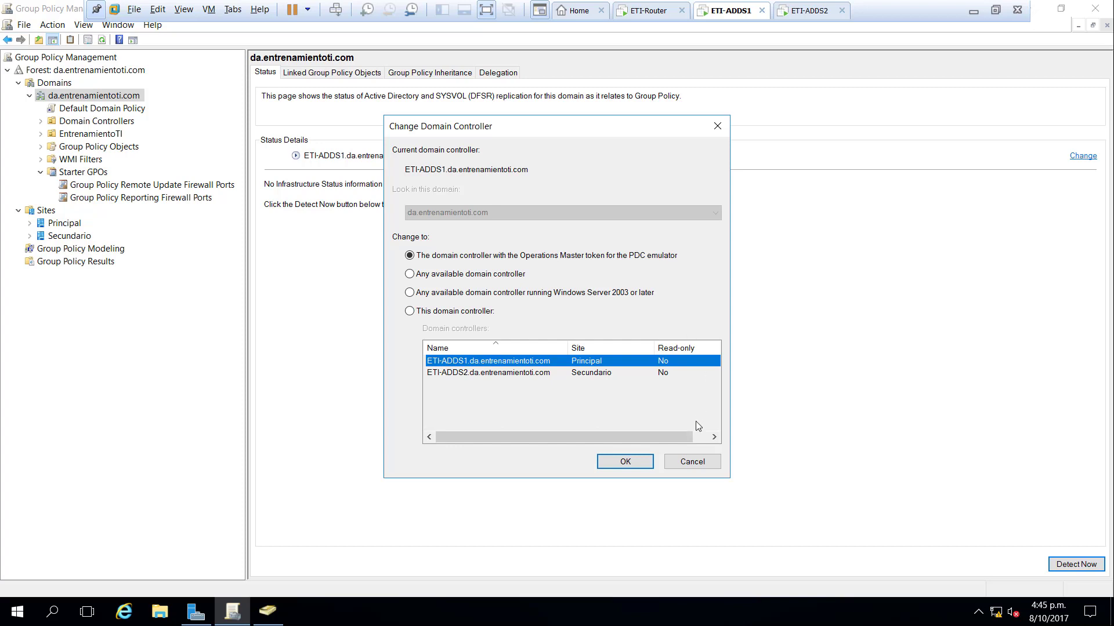
click(693, 462)
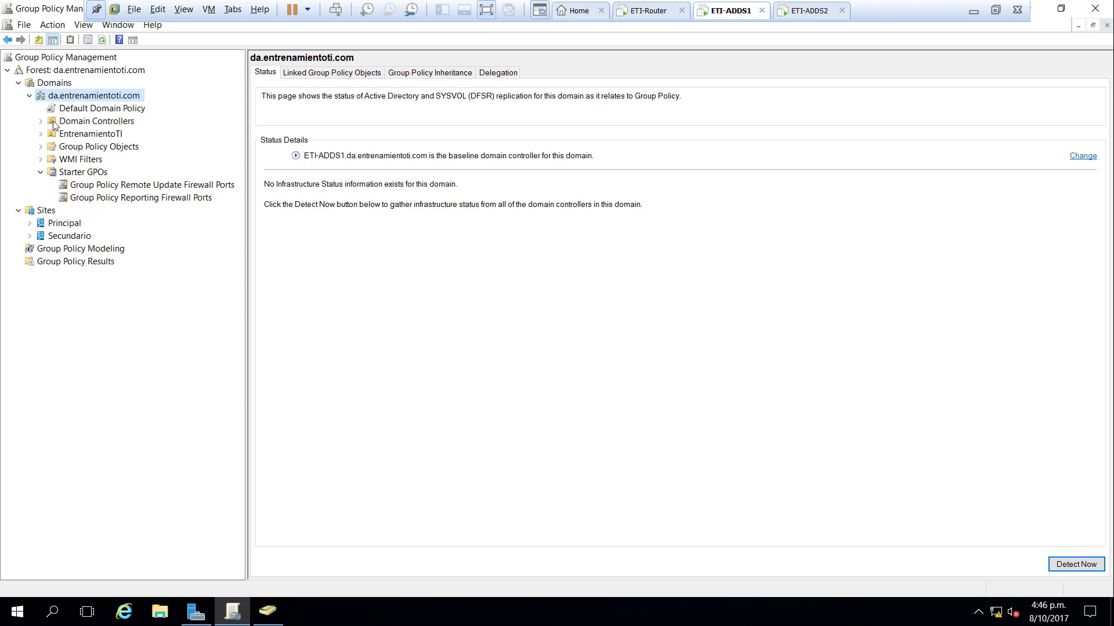
- Expand EntrenamientoTI and select the Usuarios OU, leaving its name unchanged
click(41, 135)
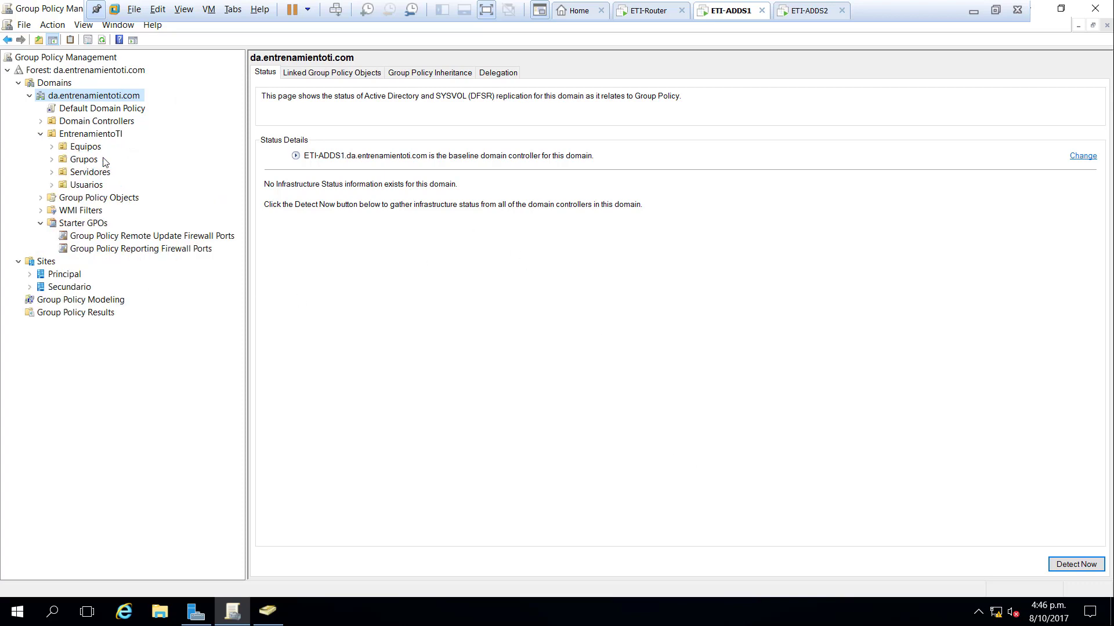
click(92, 185)
click(53, 187)
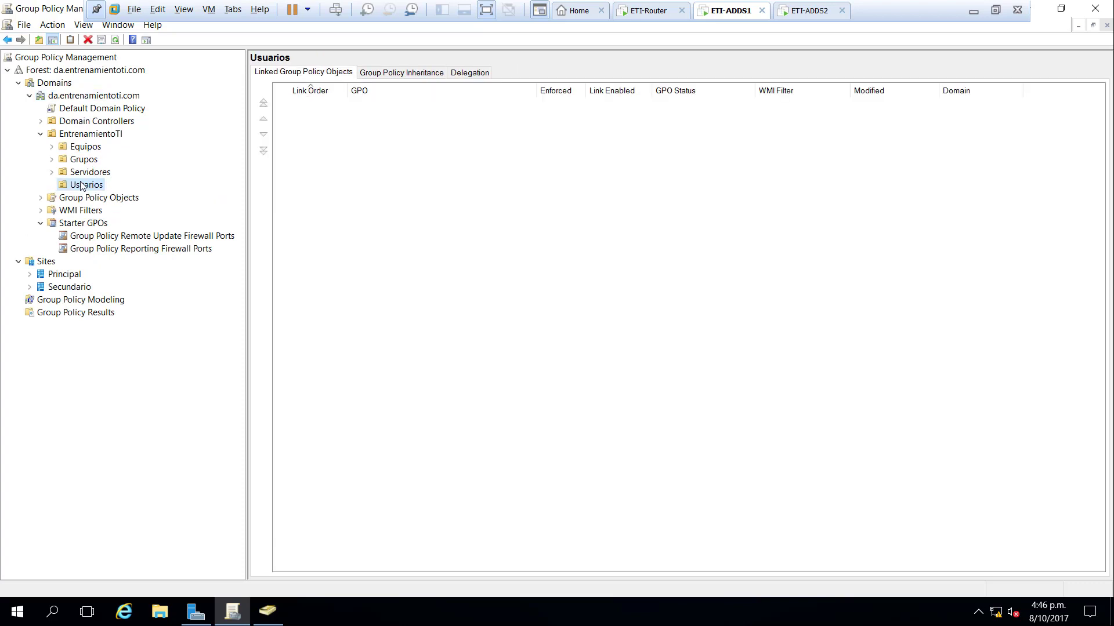
click(81, 184)
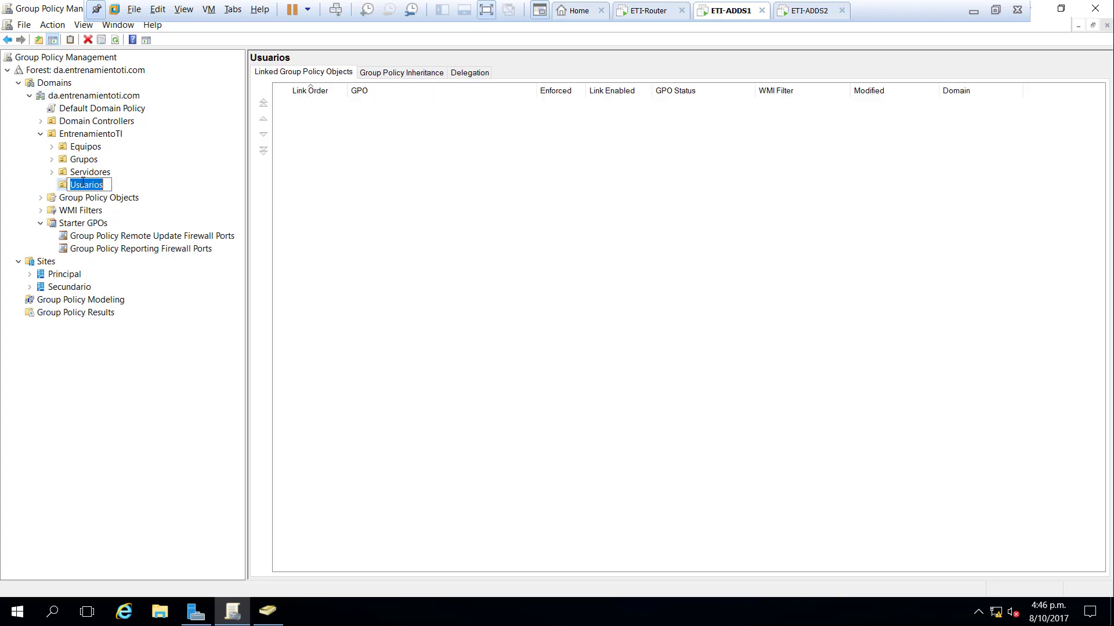
click(153, 180)
- Create a GPO named 'Configuracion Usuarios' and link it to the Usuarios OU
right_click(91, 190)
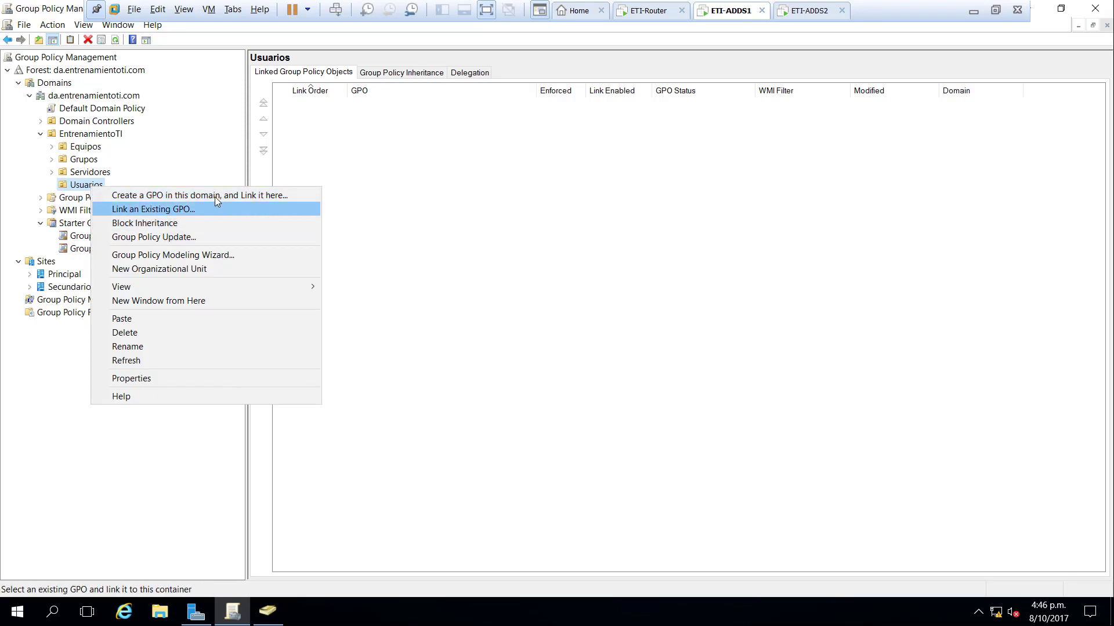
click(293, 196)
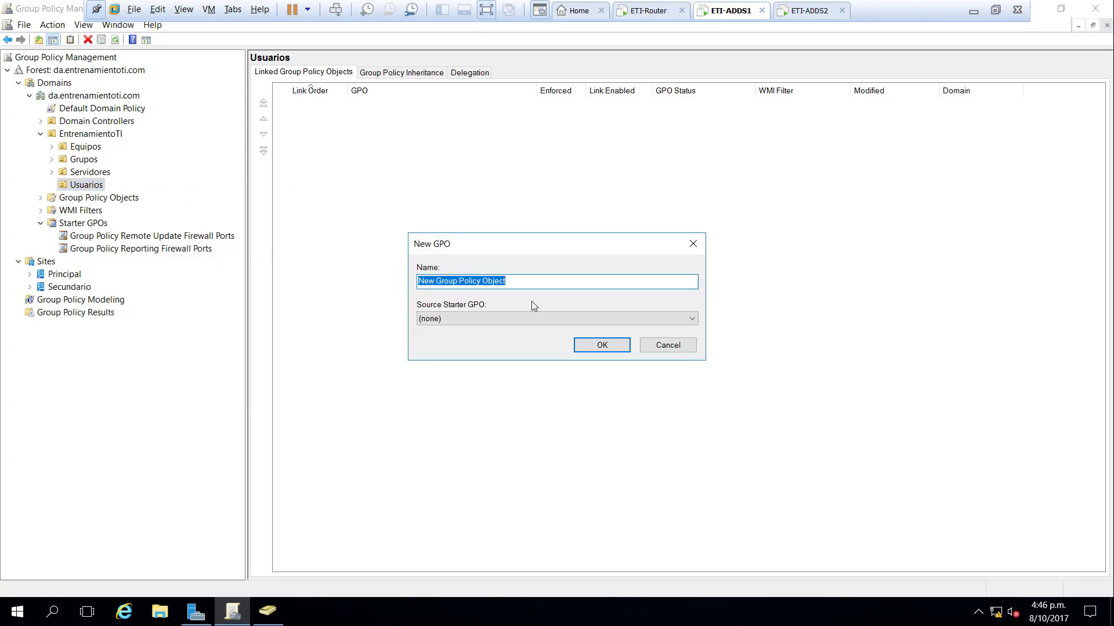
text(Con)
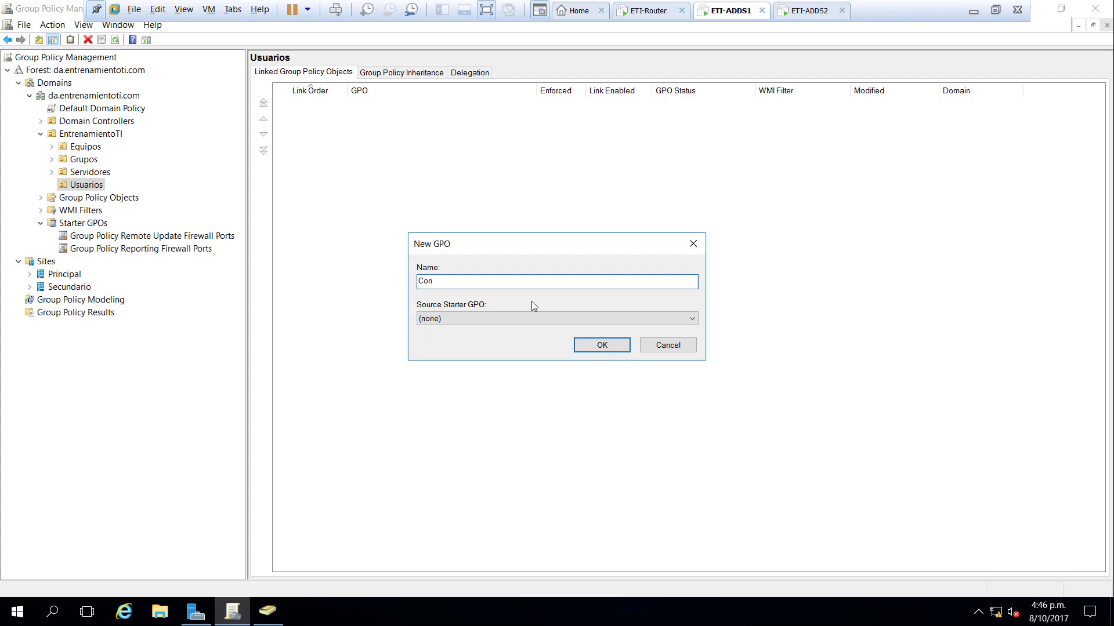
text(figuracion Usuarios)
key(Return)
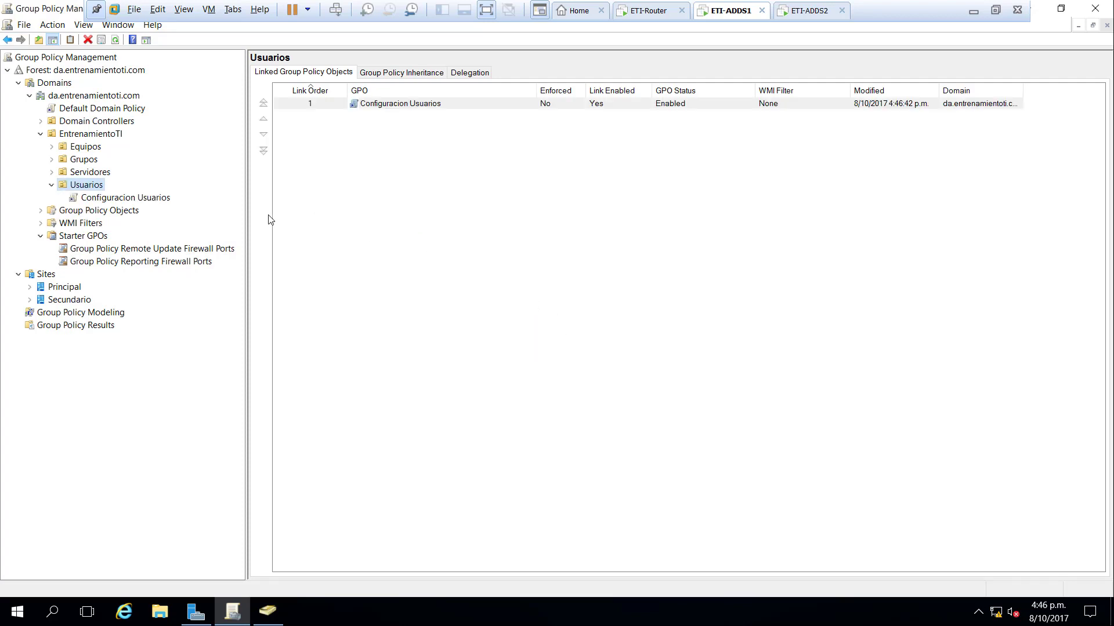
- Create and link a GPO named 'Prueba' to Usuarios, then view Configuracion Usuarios' scope
right_click(93, 181)
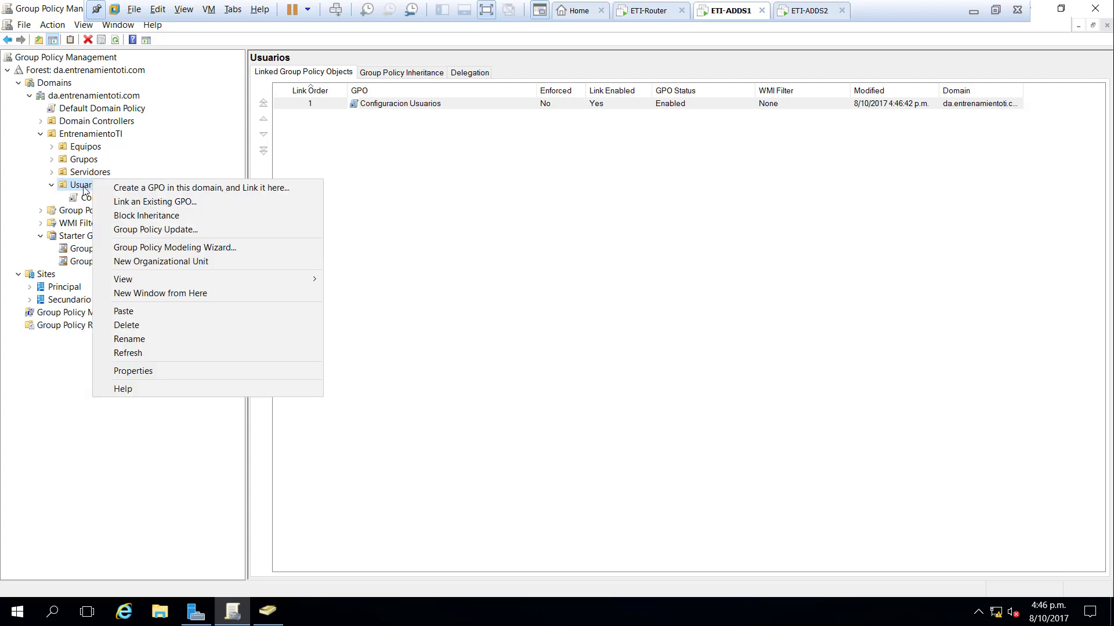
right_click(81, 186)
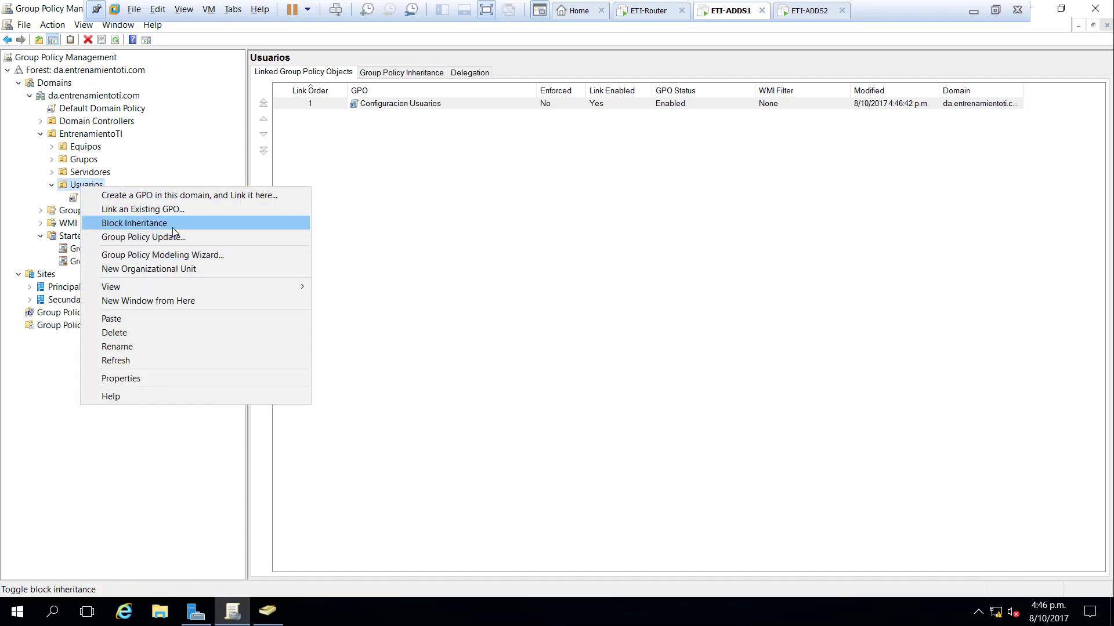
click(186, 196)
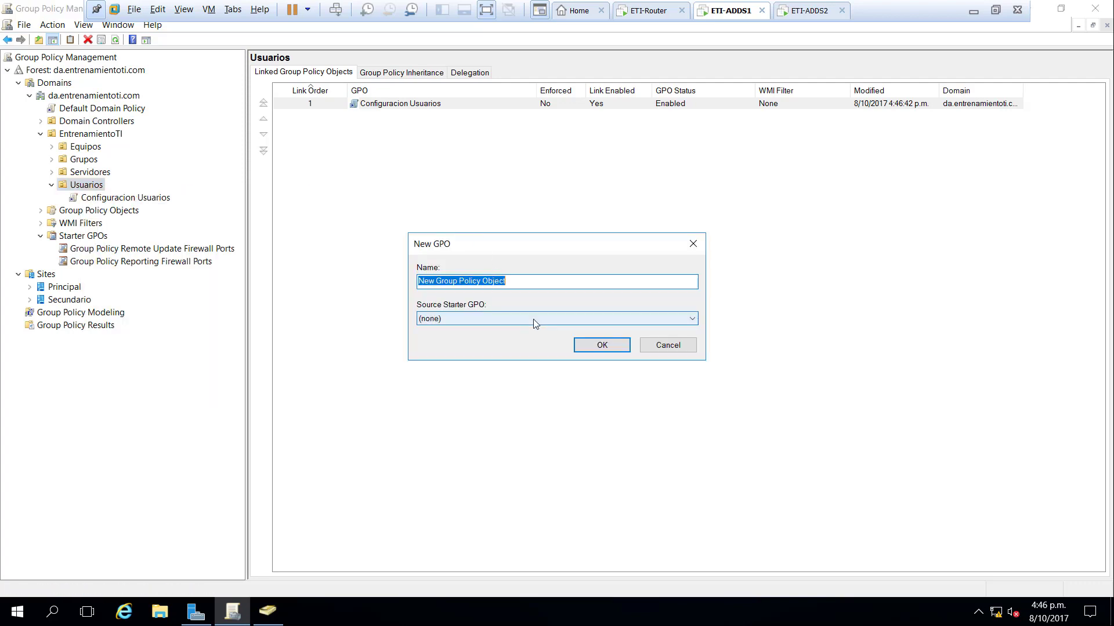
text(Prueba)
key(Return)
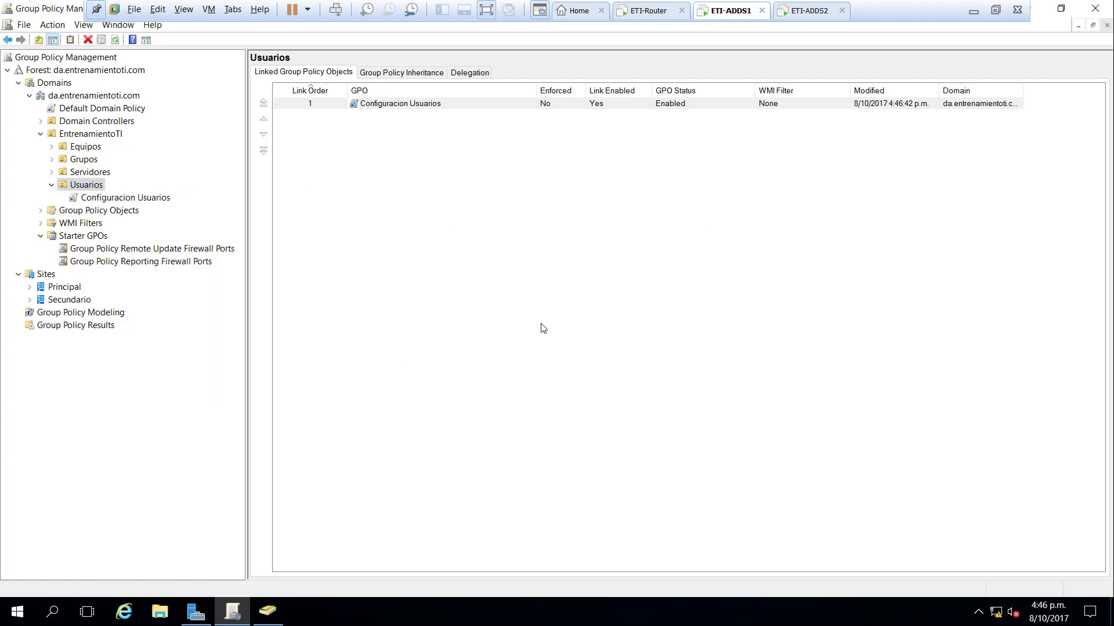
click(153, 202)
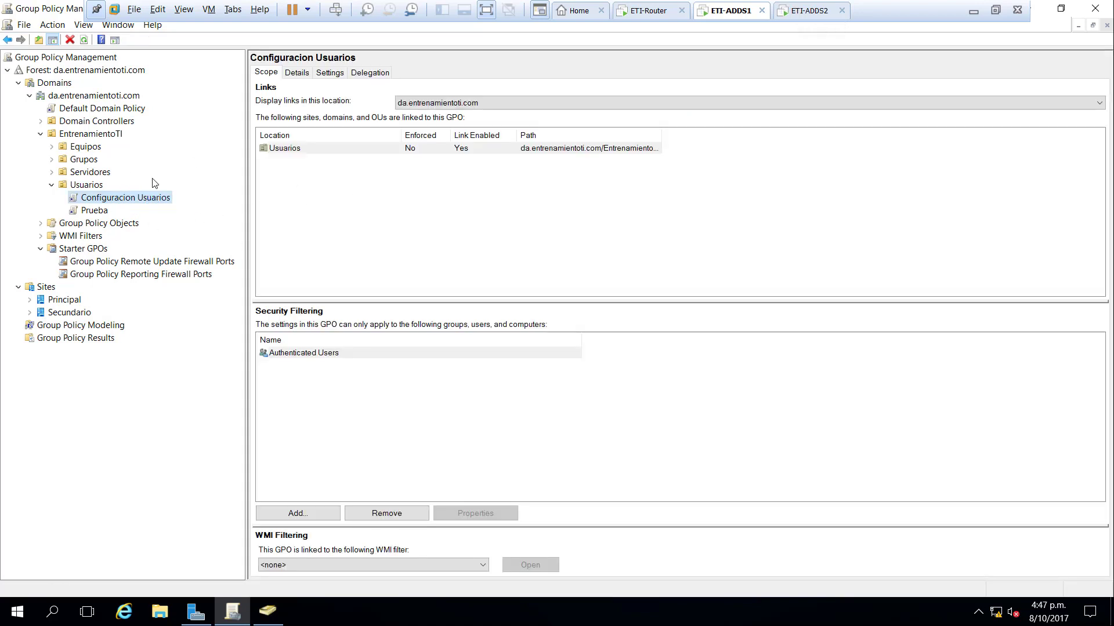
click(160, 612)
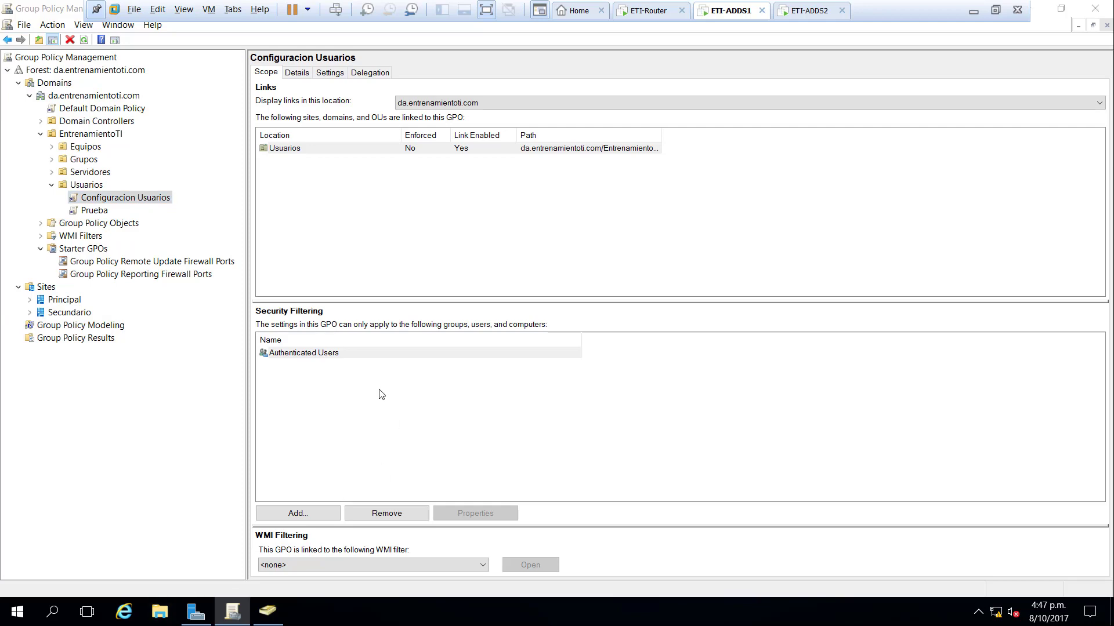
- Browse from This PC through C: and Windows into the SYSVOL folder
click(11, 193)
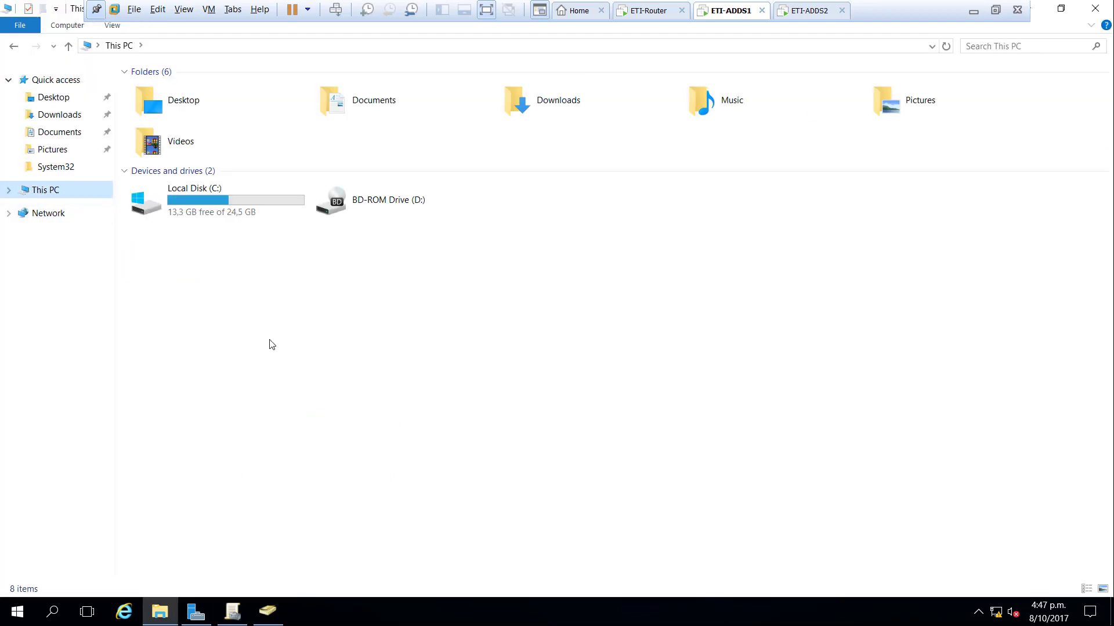
double_click(226, 201)
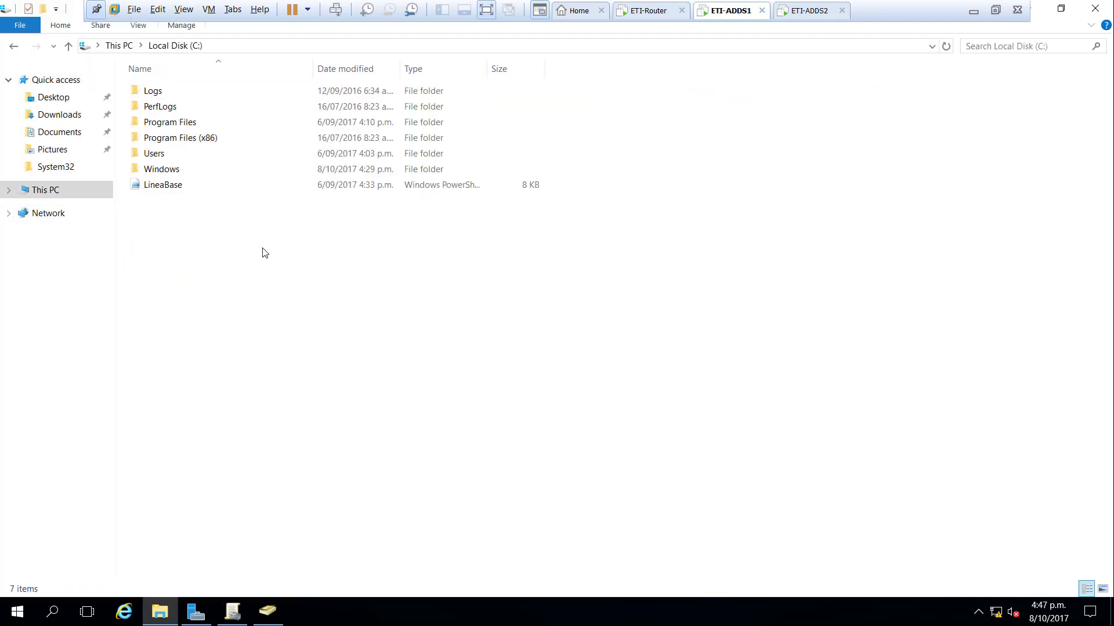
double_click(191, 170)
click(214, 294)
text(sy)
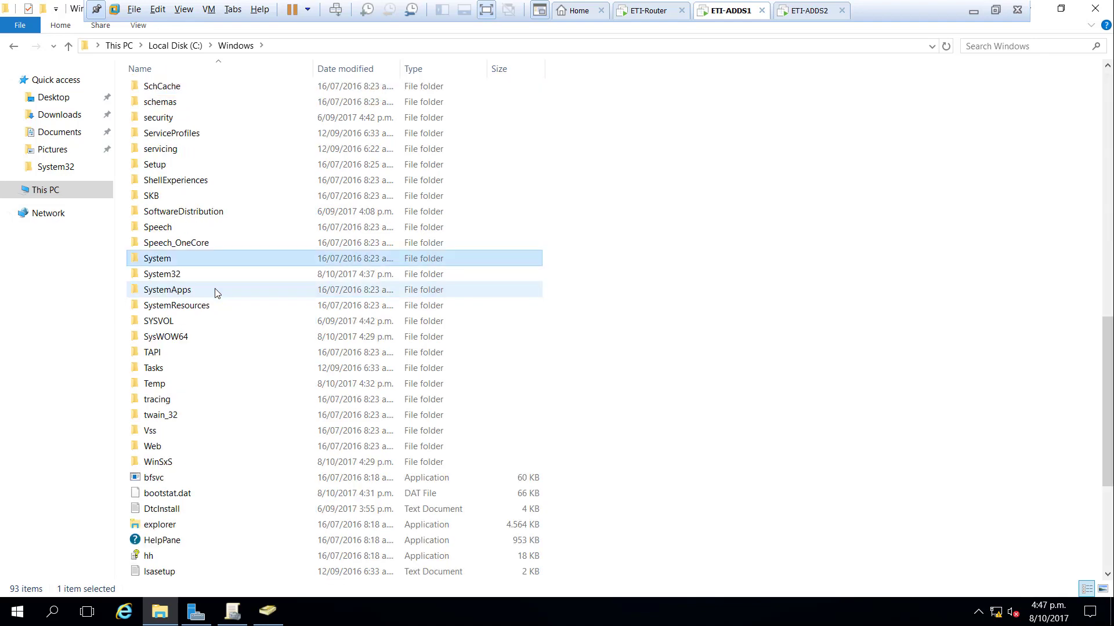
key(Return)
key(BackSpace)
key(Down)
key(Down)
key(Down)
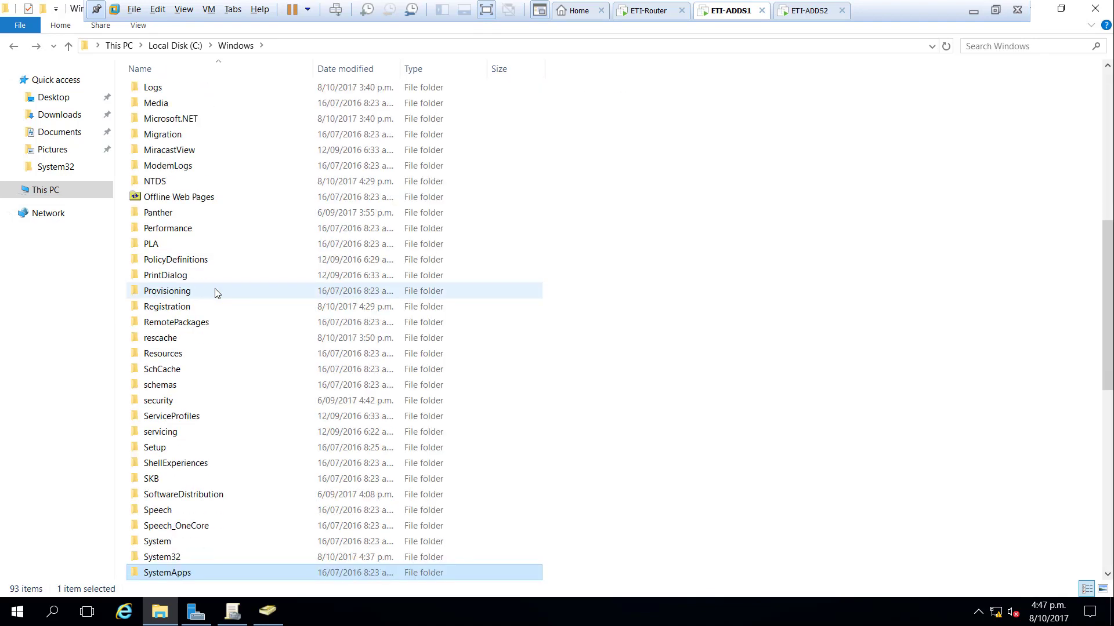
key(Up)
key(Up)
key(Down)
key(Down)
key(Down)
key(Down)
key(Down)
key(Down)
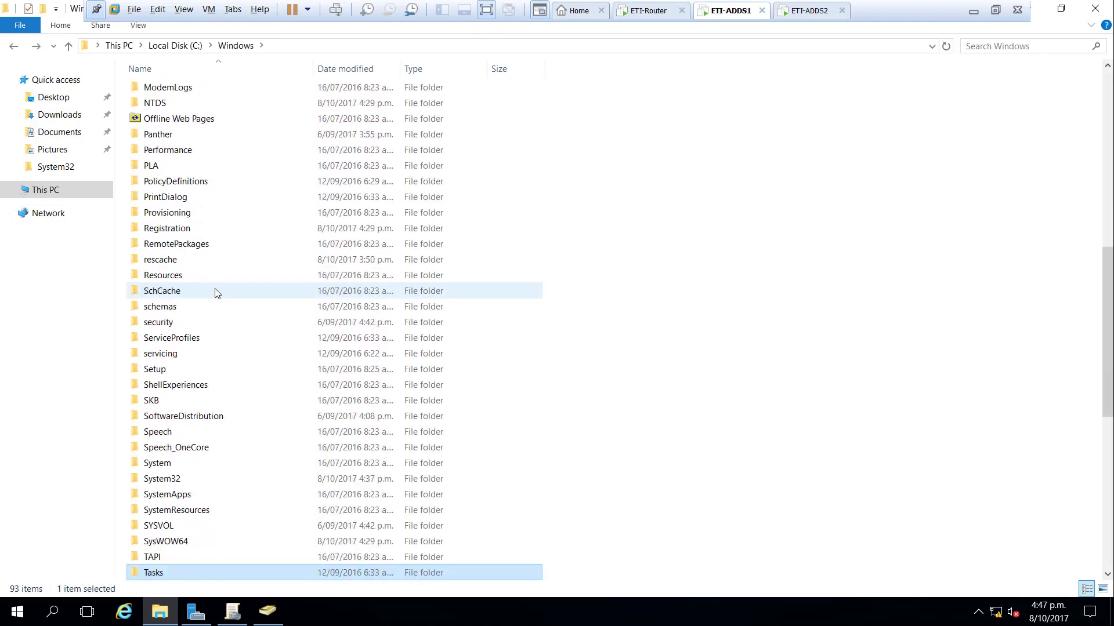
key(Up)
key(Up)
key(Up)
key(Return)
- Open sysvol > da.entrenamientoti.com > Policies and reveal its full folder path
text(sy)
key(Return)
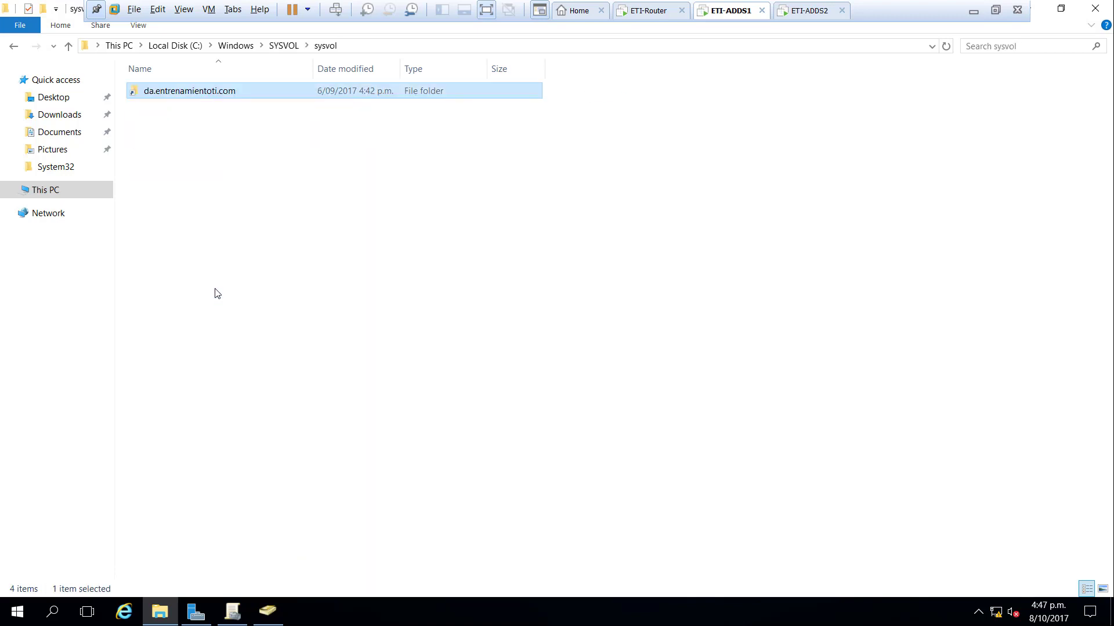
key(Return)
key(Down)
key(Up)
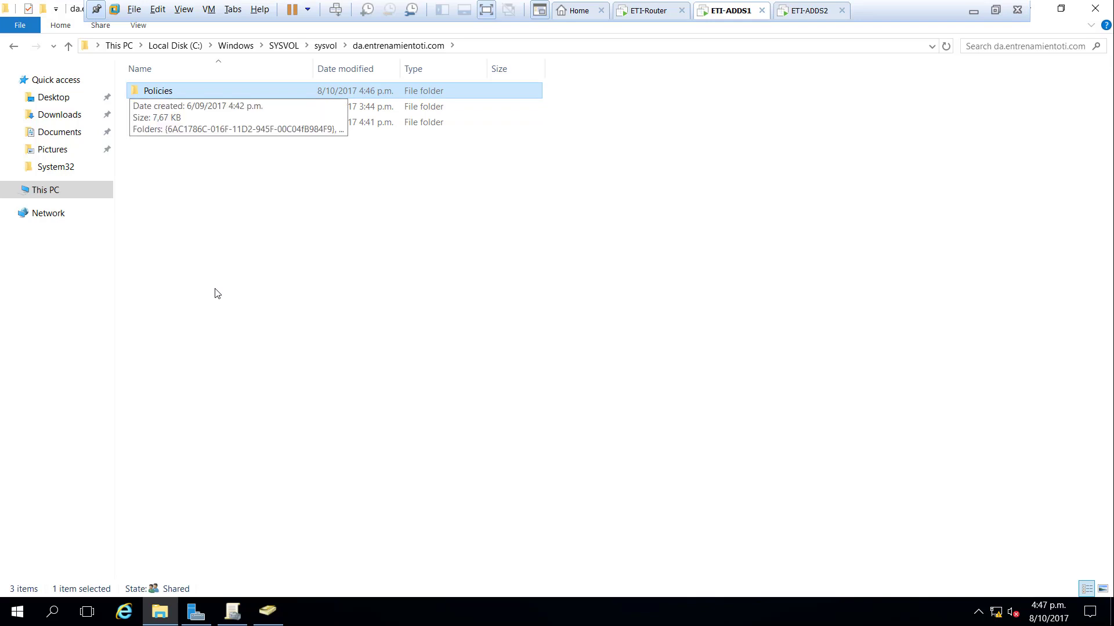
key(Down)
key(Down)
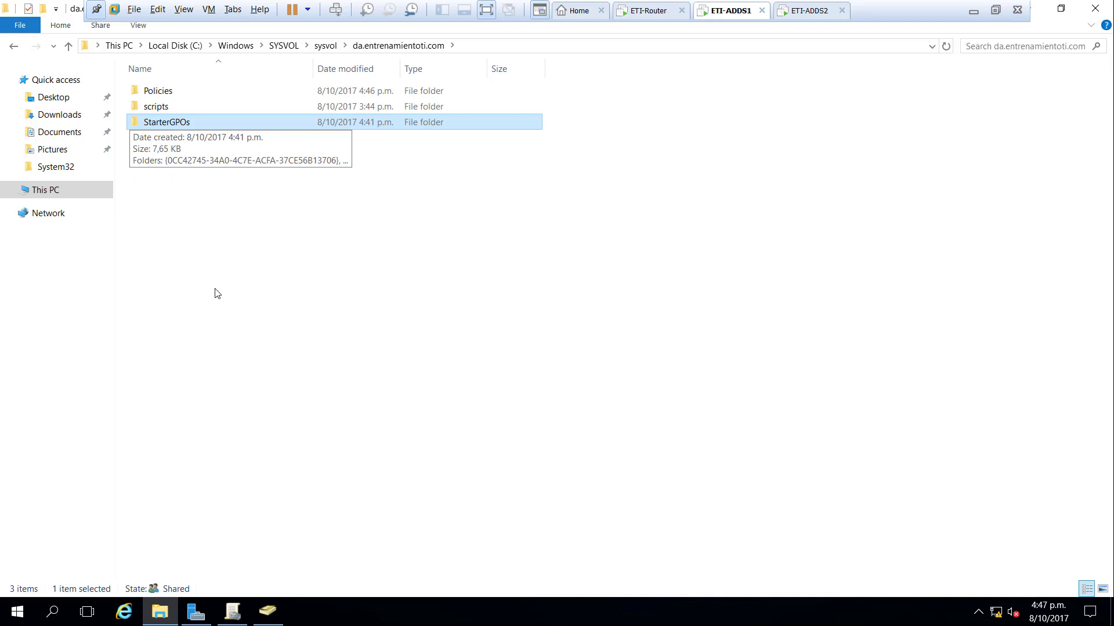
key(Up)
key(Up)
key(Return)
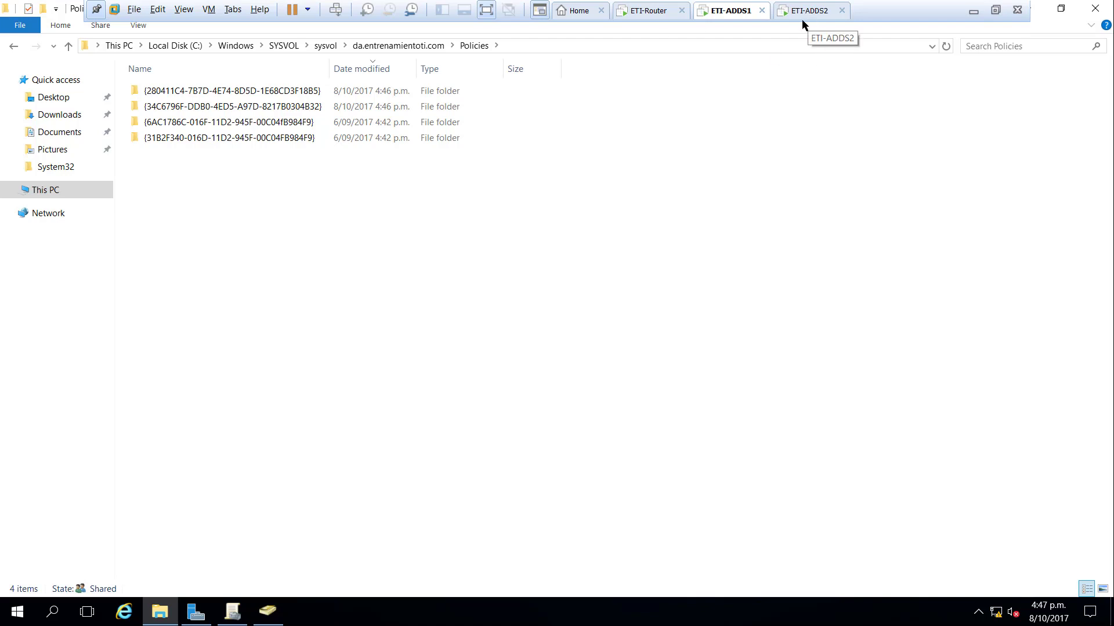
click(543, 46)
key(ctrl+c)
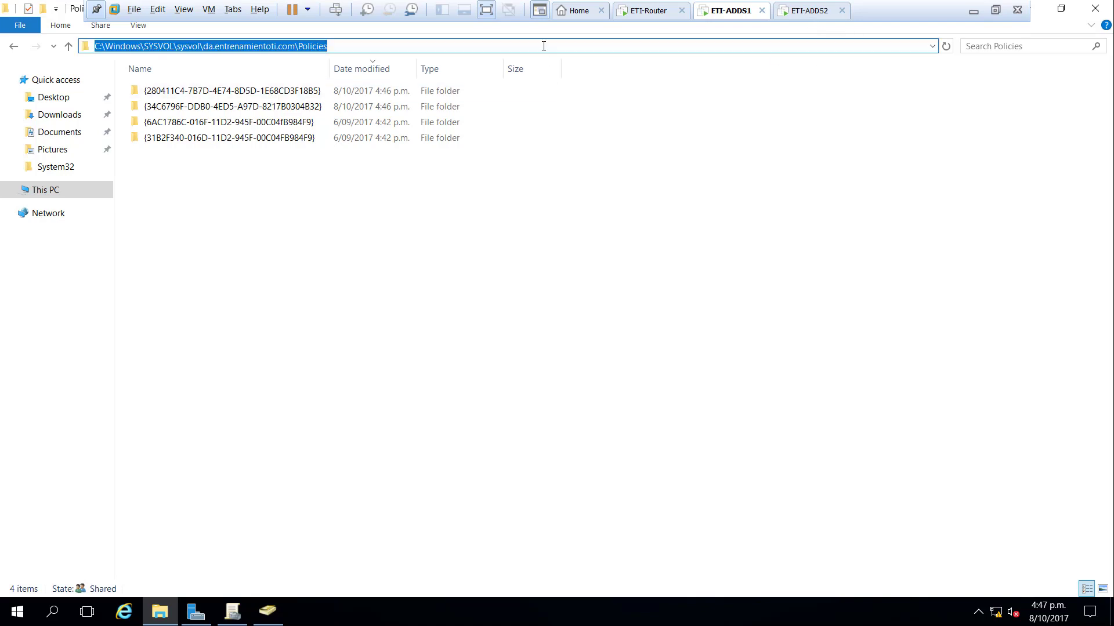
- Sign in to the ETI-ADDS2 VM with the administrator password and launch Group Policy Management
click(806, 11)
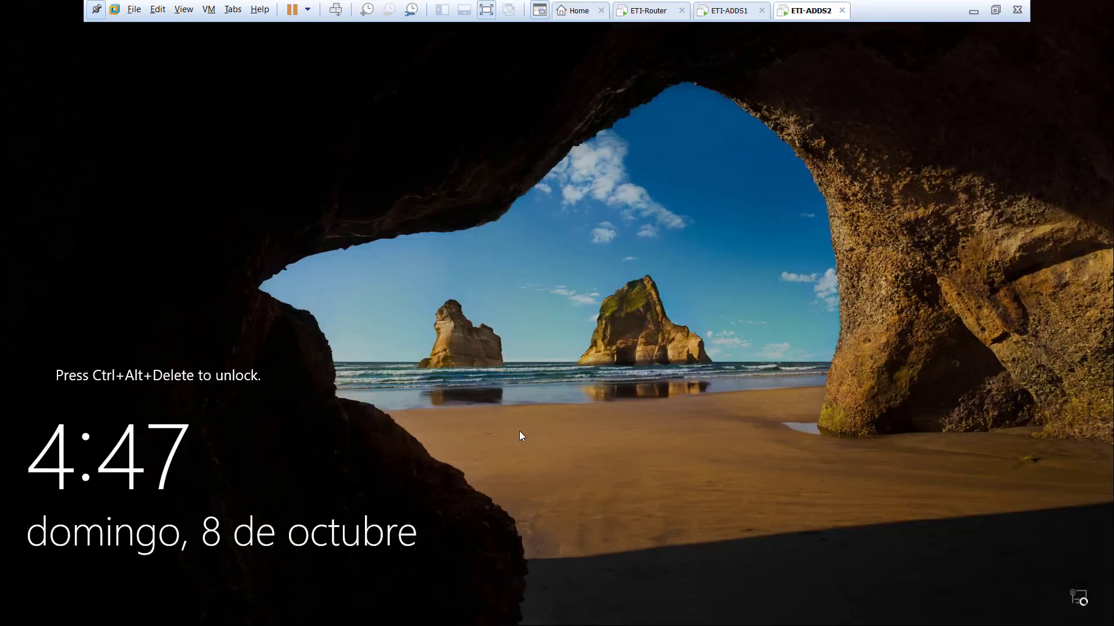
key(ctrl+alt+Insert)
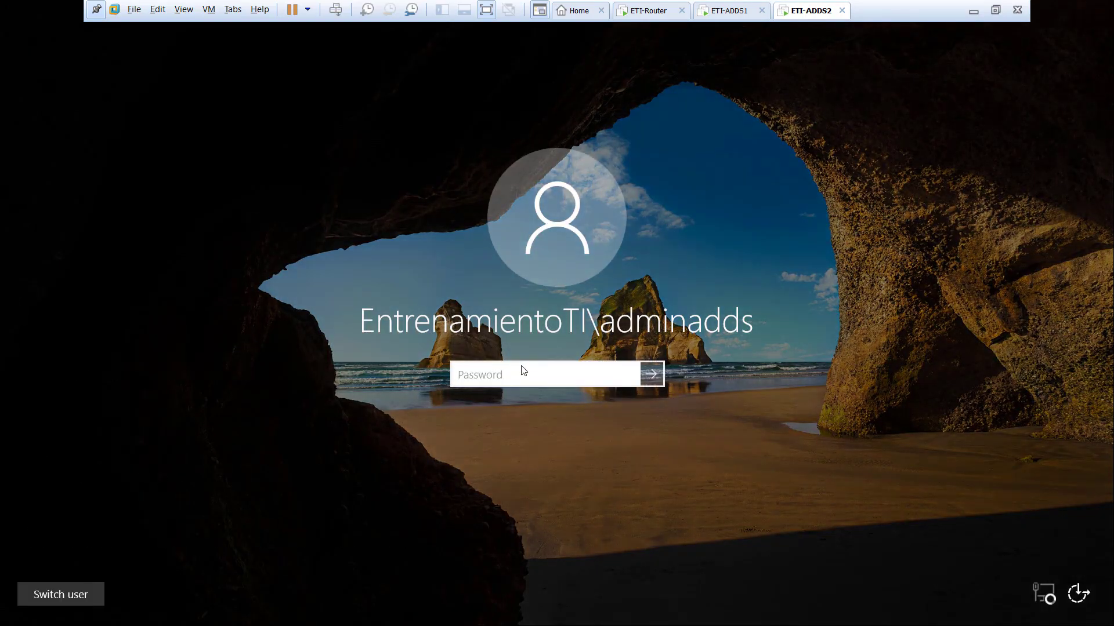
text(************)
key(Return)
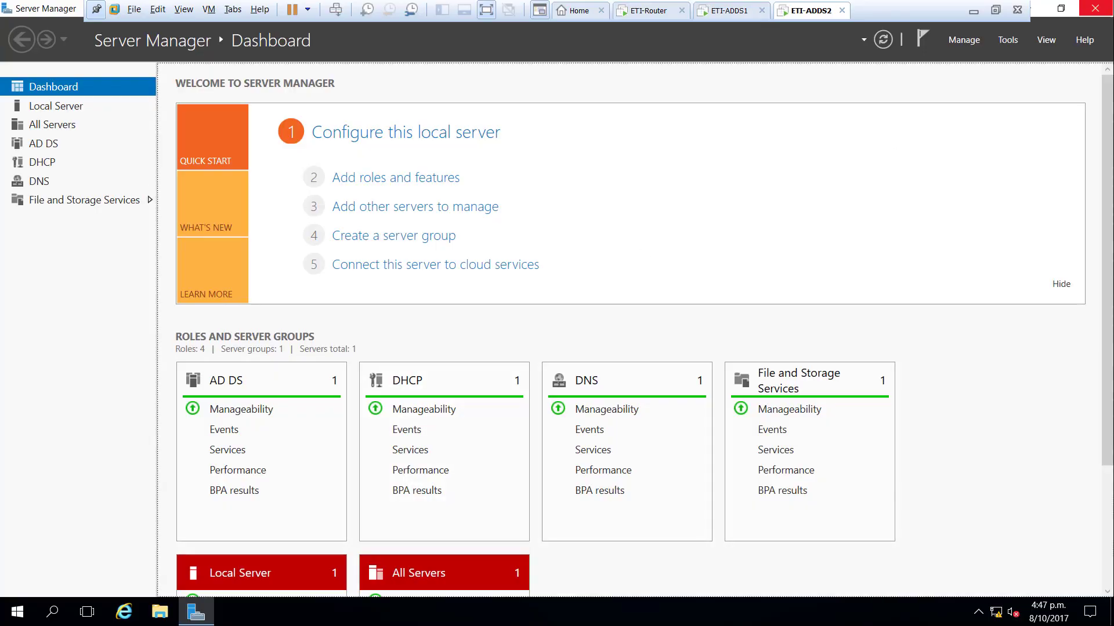
click(1008, 39)
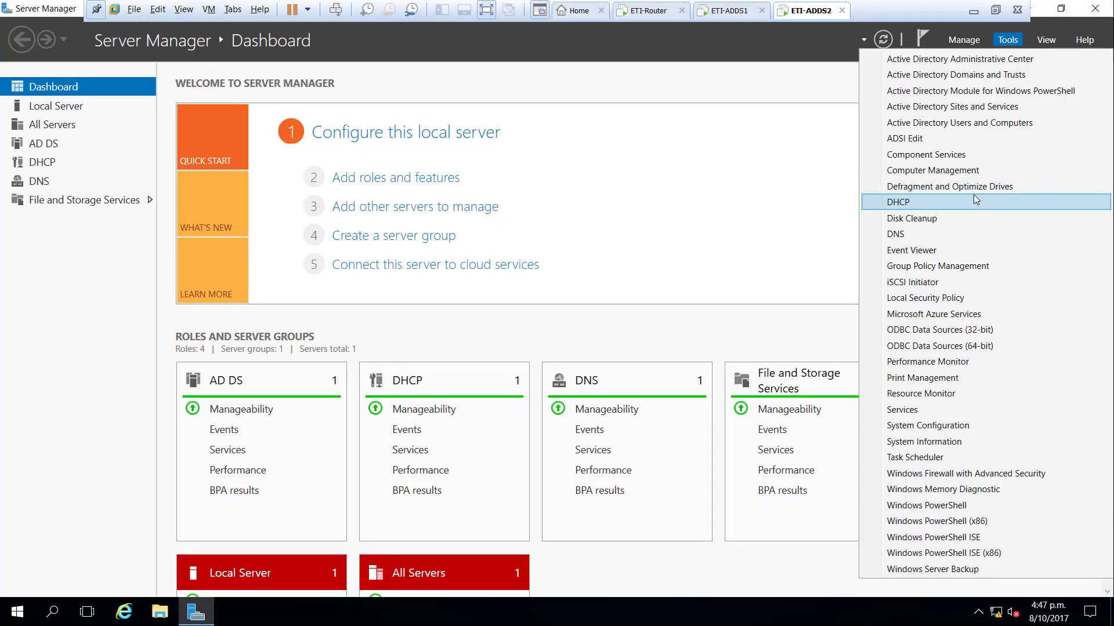
click(974, 266)
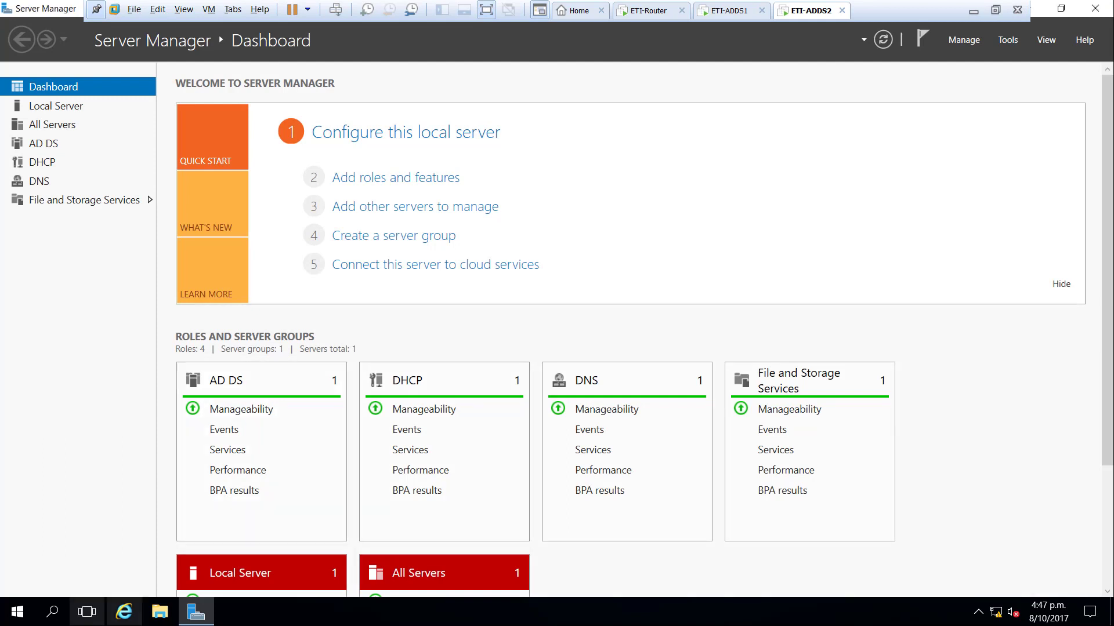
- Open the pasted SYSVOL Policies path in File Explorer and select the four GPO folders
click(158, 611)
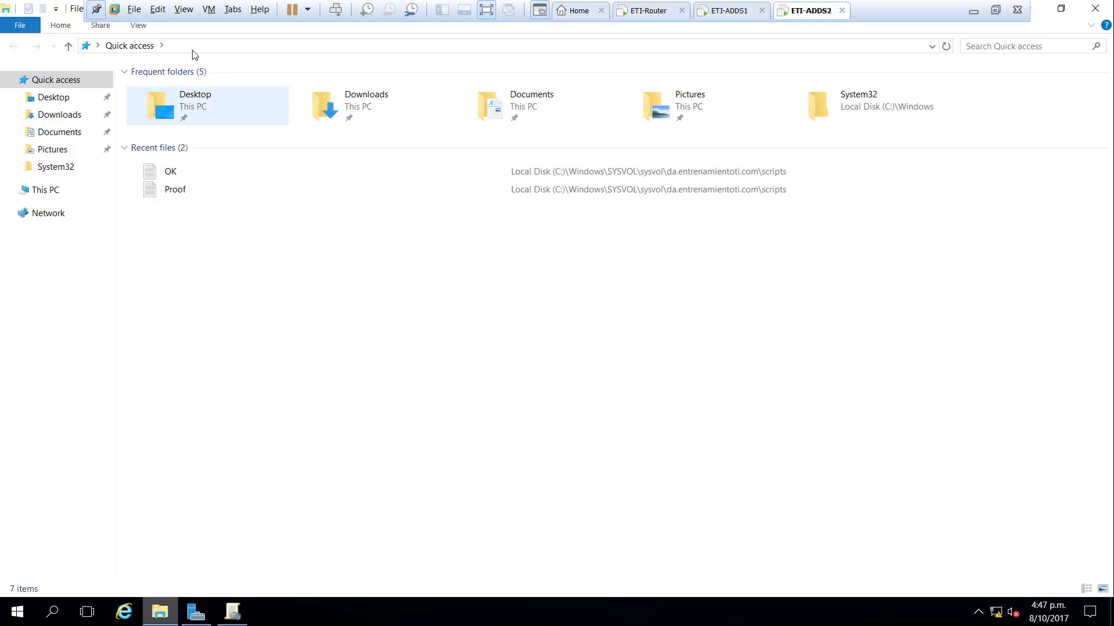
click(200, 46)
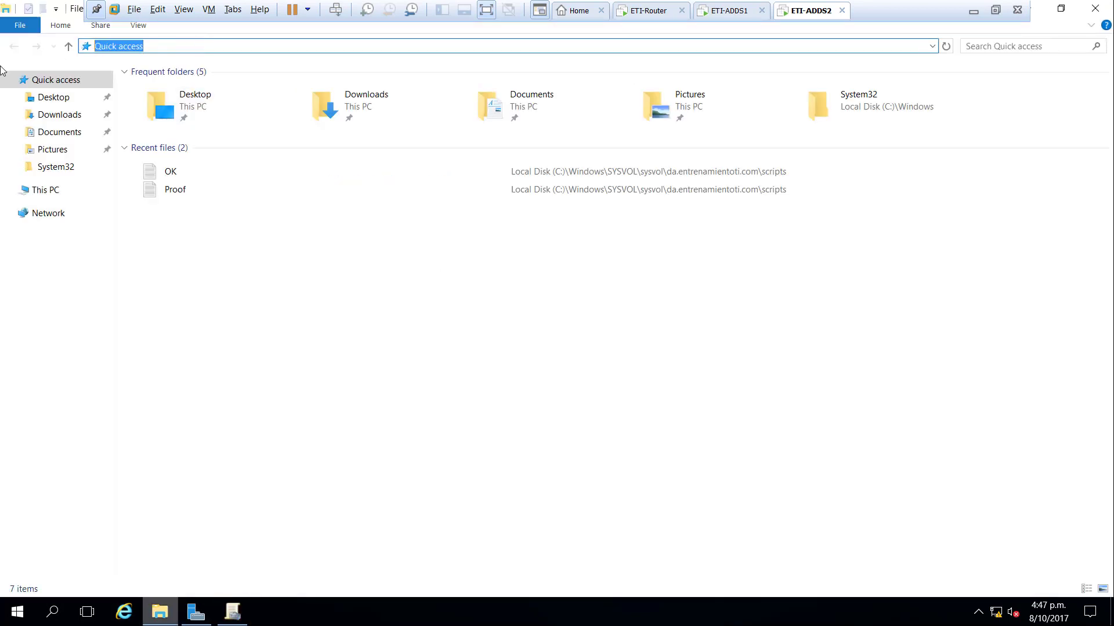
key(ctrl+v)
key(Return)
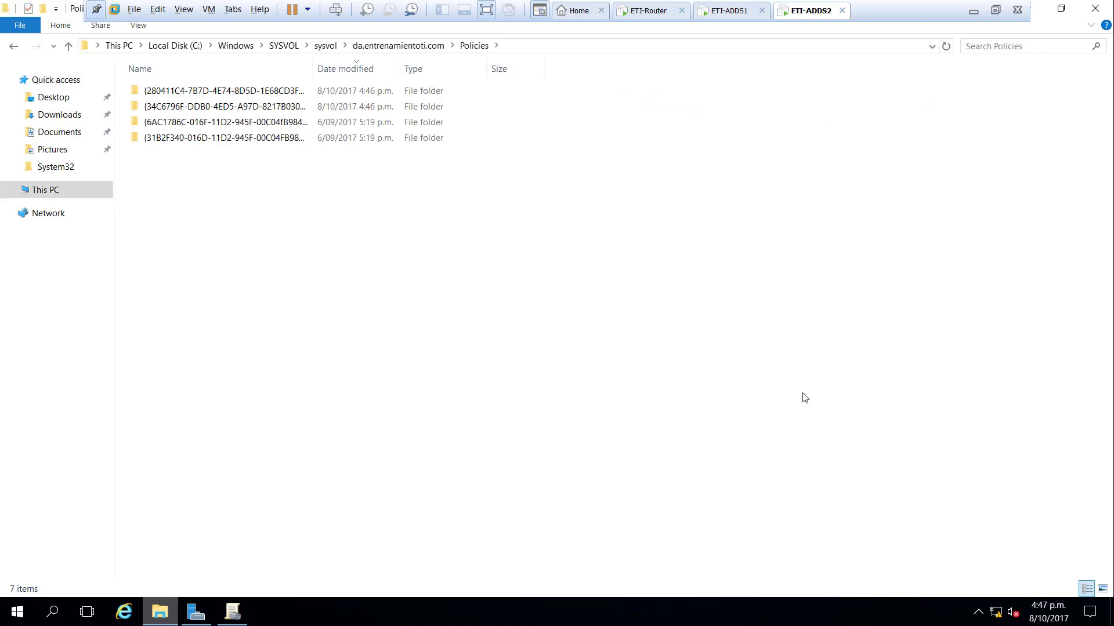
drag(343, 254, 116, 77)
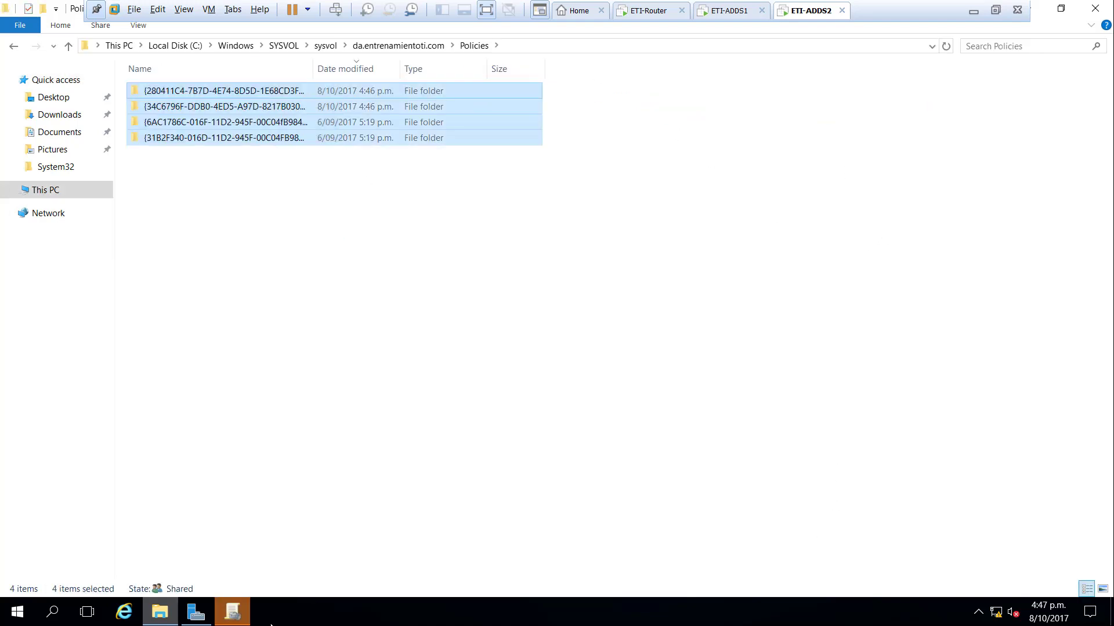
click(232, 612)
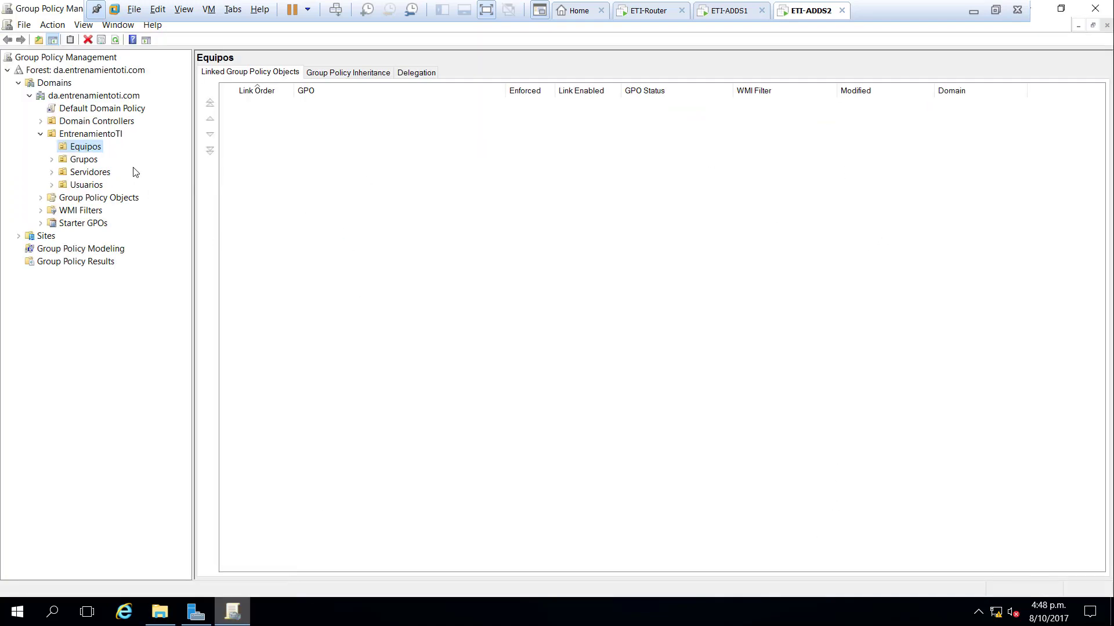
- Connect the console to domain controller ETI-ADDS2 and list its Group Policy Objects, showing only the two defaults
click(87, 185)
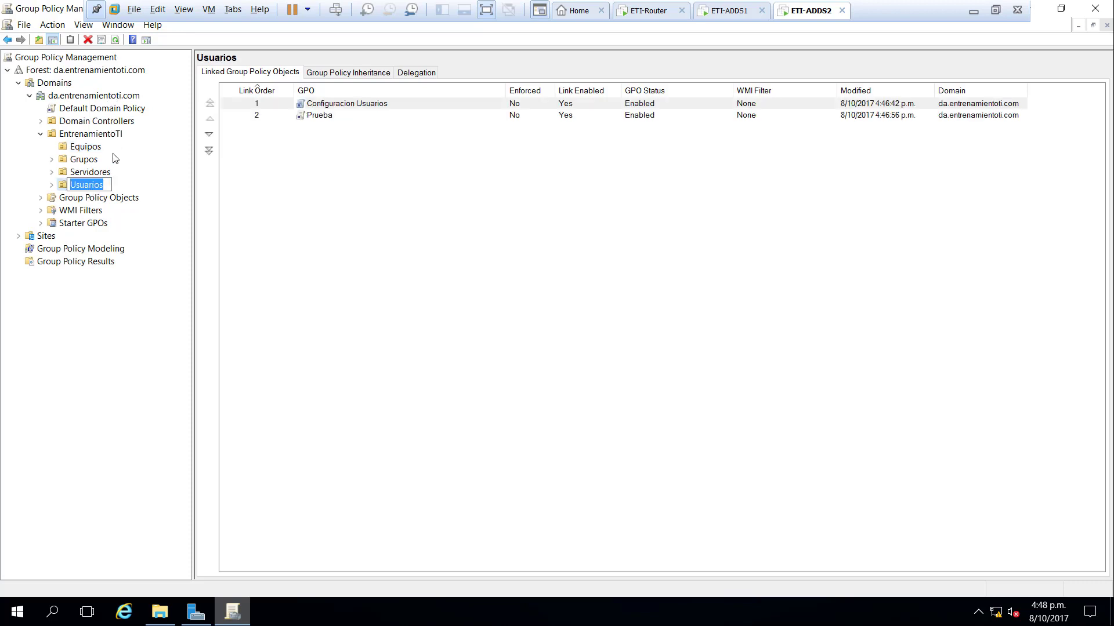
click(141, 162)
right_click(120, 96)
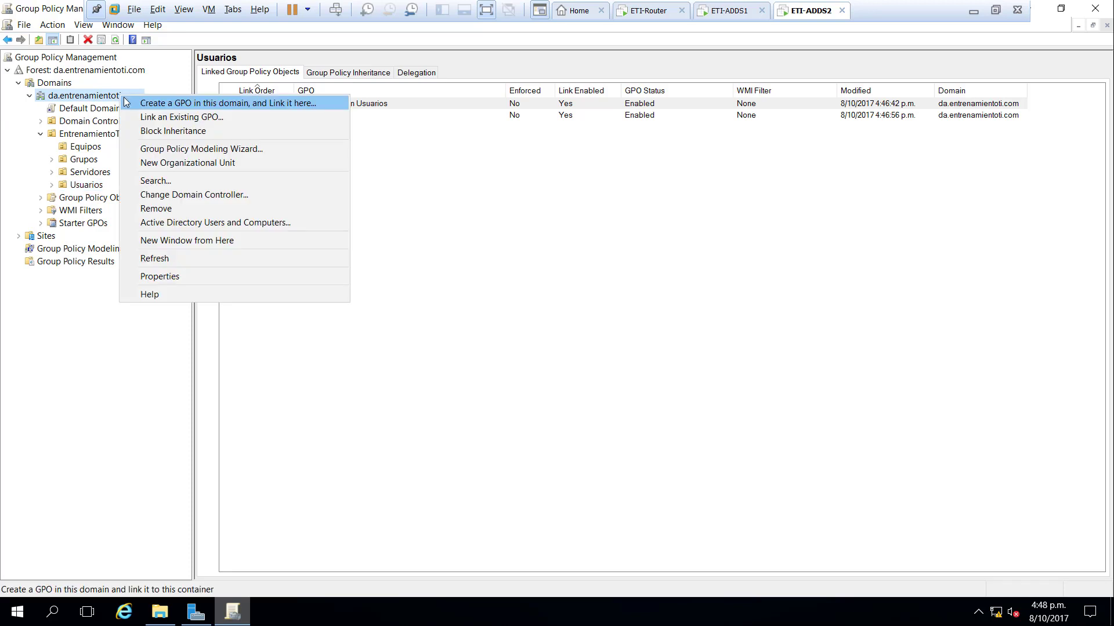
click(267, 197)
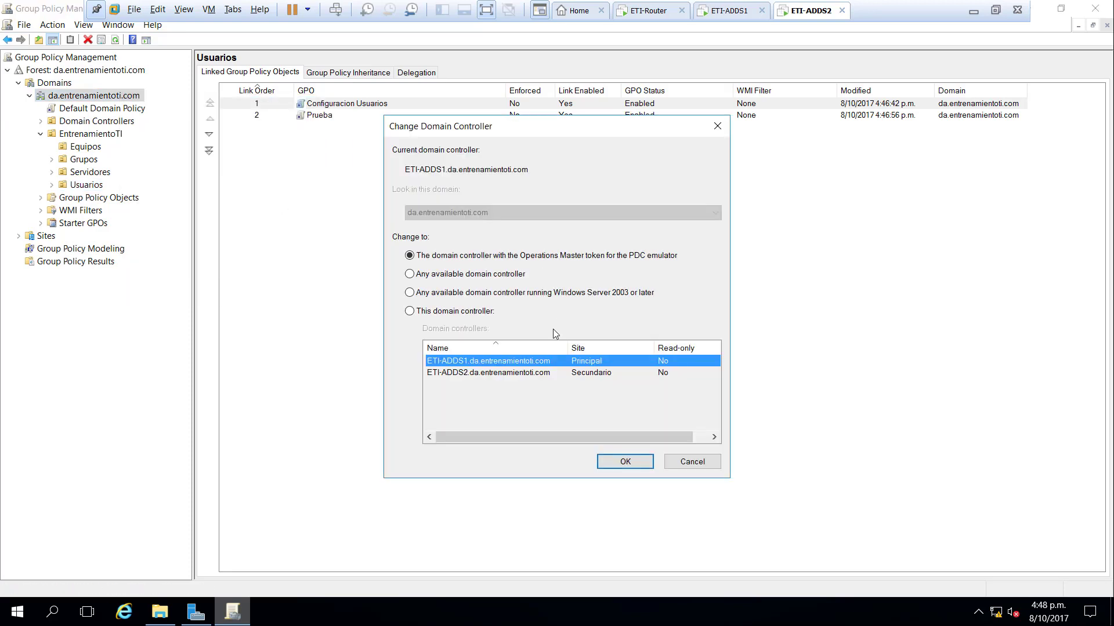
click(500, 374)
click(627, 463)
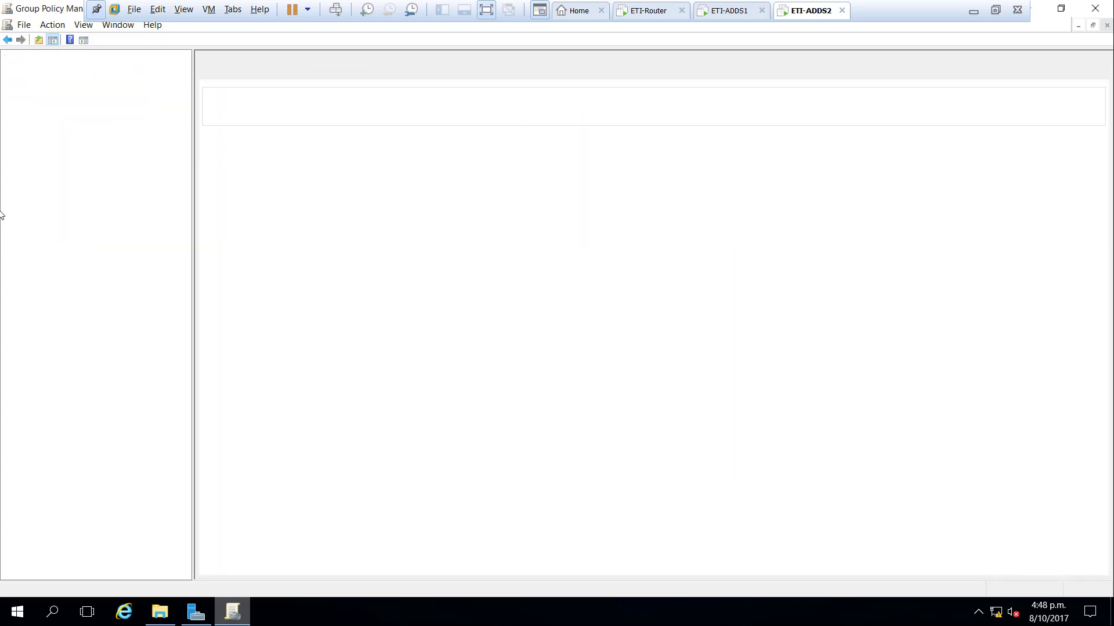
click(69, 150)
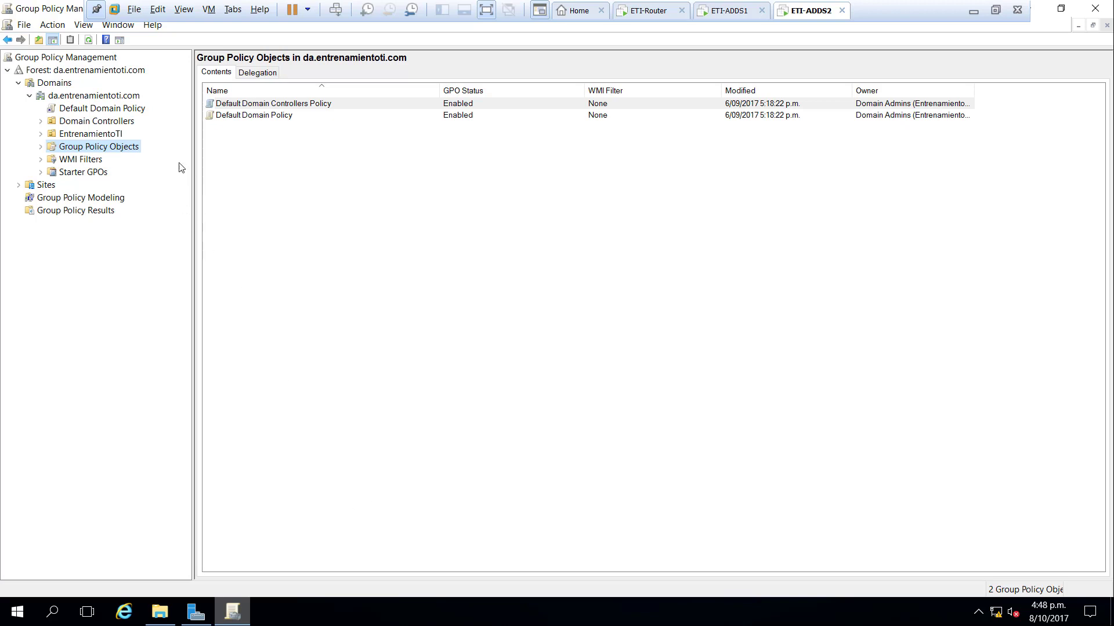
- Check the Default Domain Policy link, dismiss its warning, then open Server Manager's Tools menu
click(119, 112)
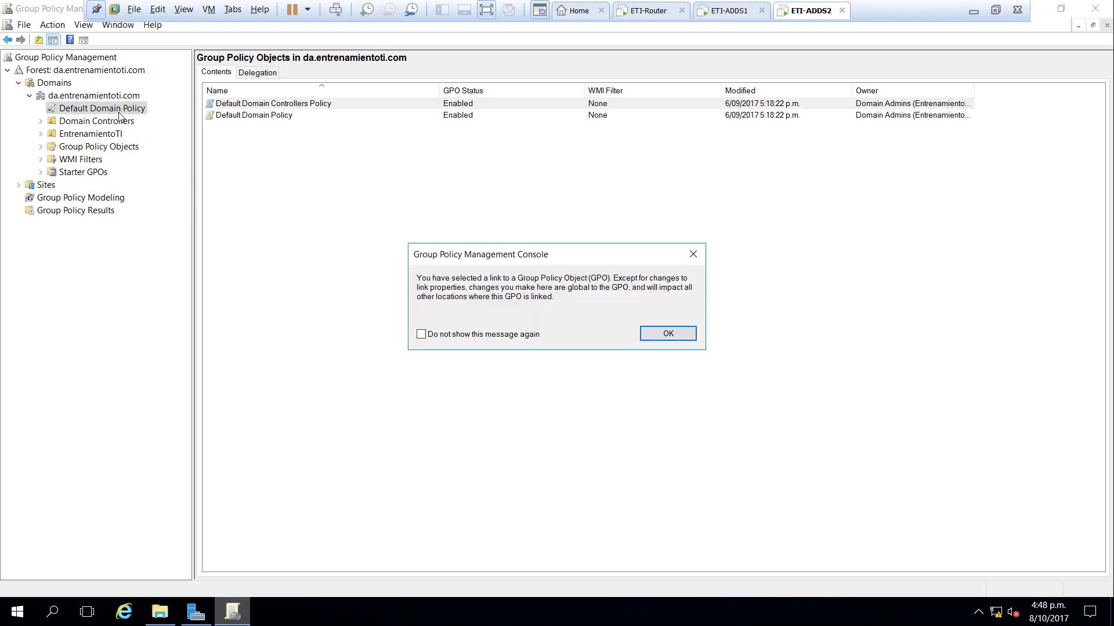
click(652, 335)
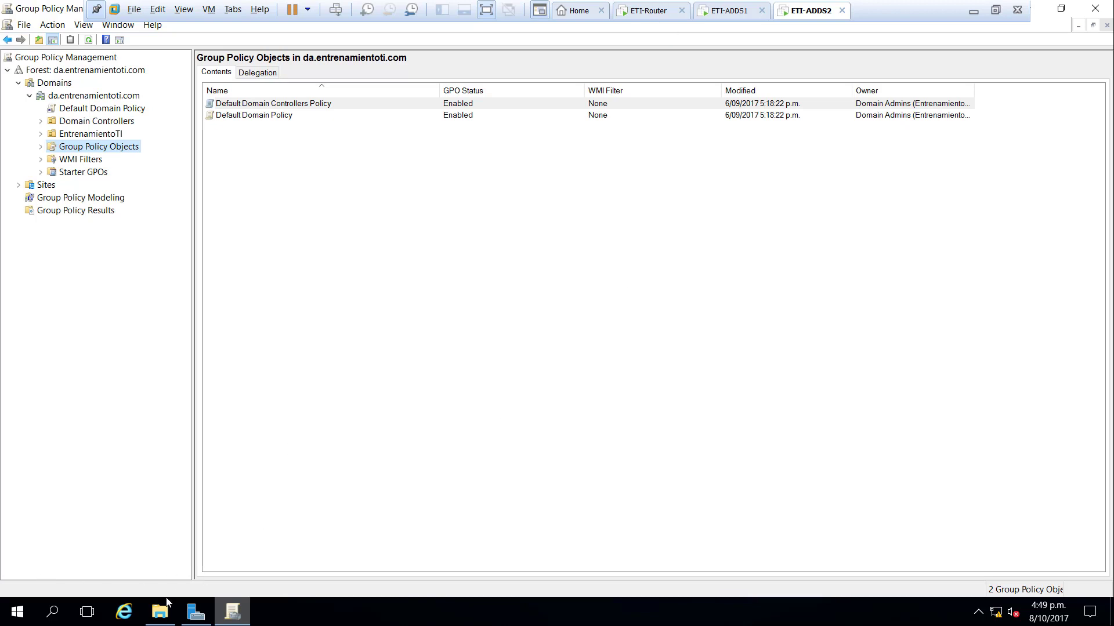
click(196, 612)
click(1007, 41)
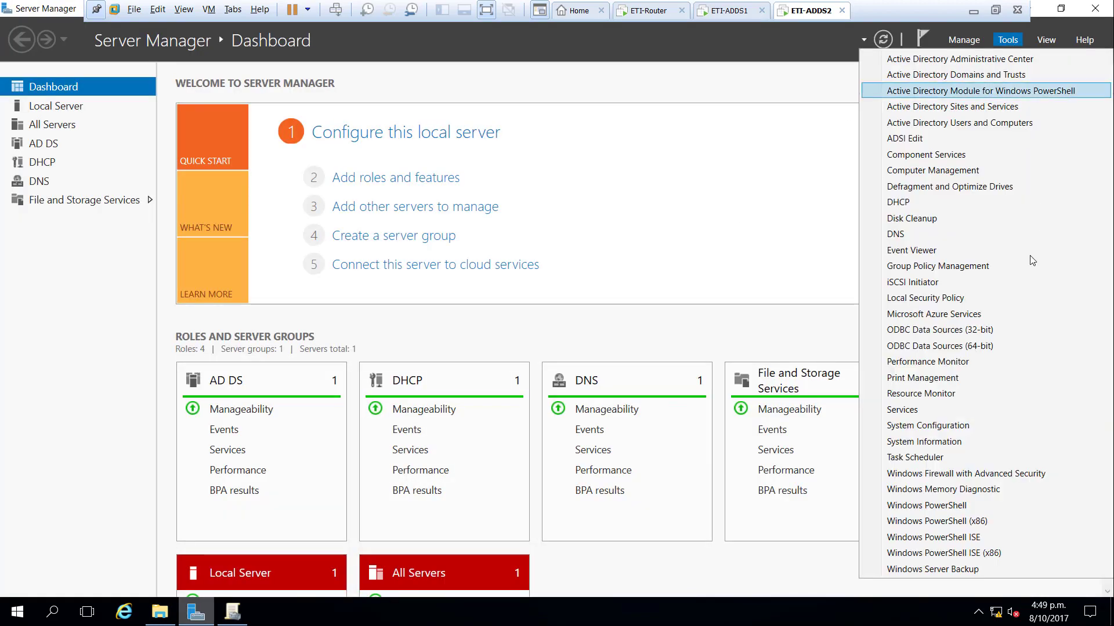
- Launch Active Directory Sites and Services and reload the Group Policy Objects list on ETI-ADDS2
click(1026, 110)
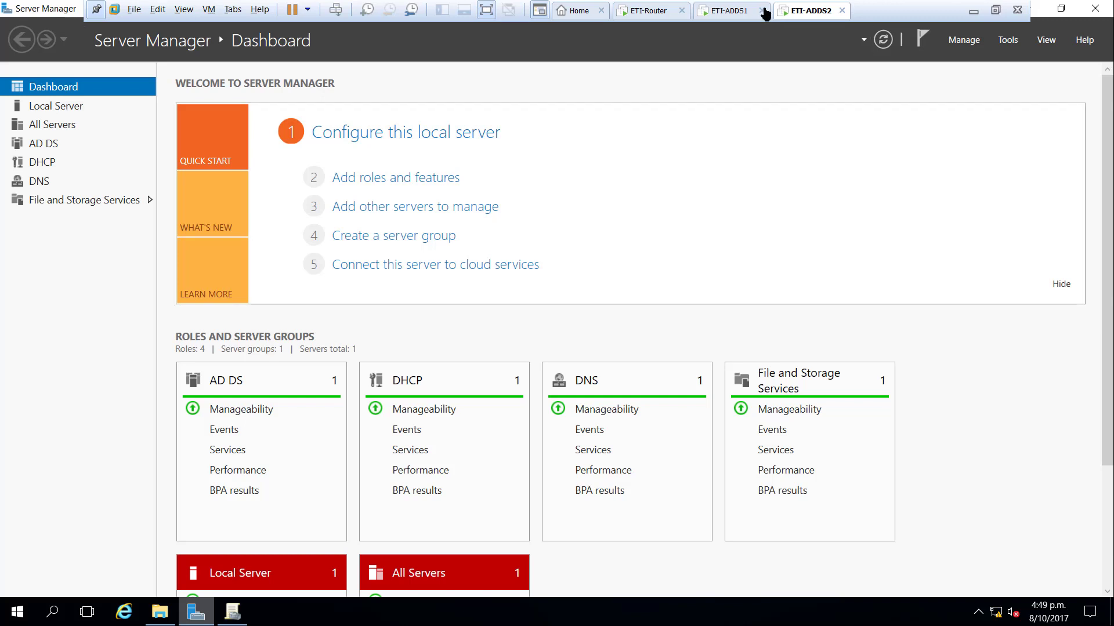
click(233, 612)
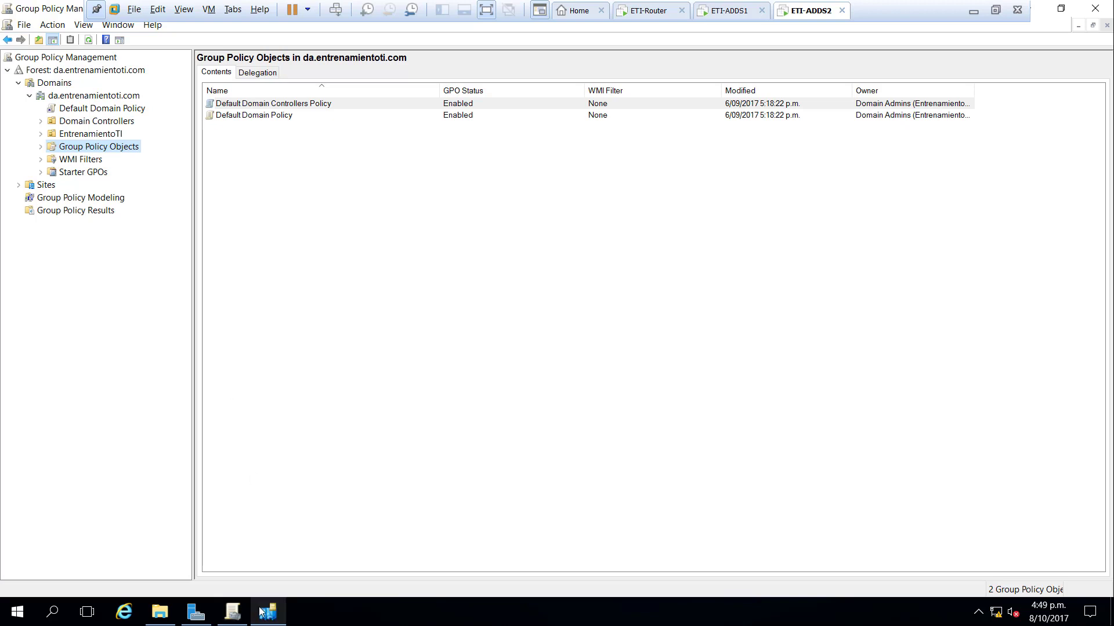
click(117, 148)
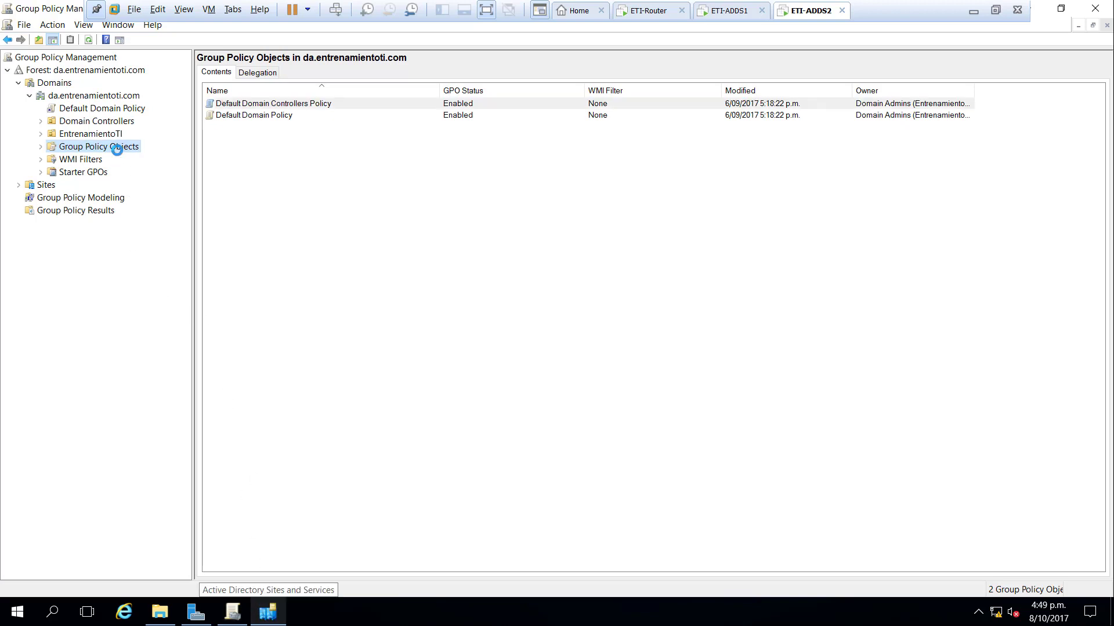
- Force ETI-ADDS2's connection from ETI-ADDS1 to replicate now, then return to Group Policy Management
click(272, 621)
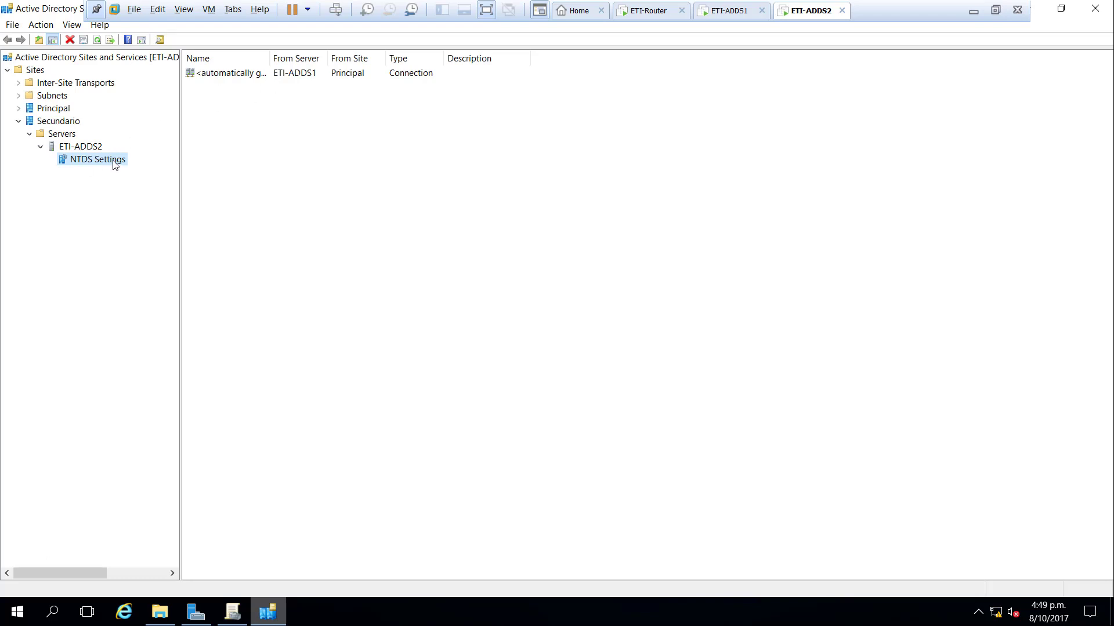
click(296, 74)
right_click(296, 74)
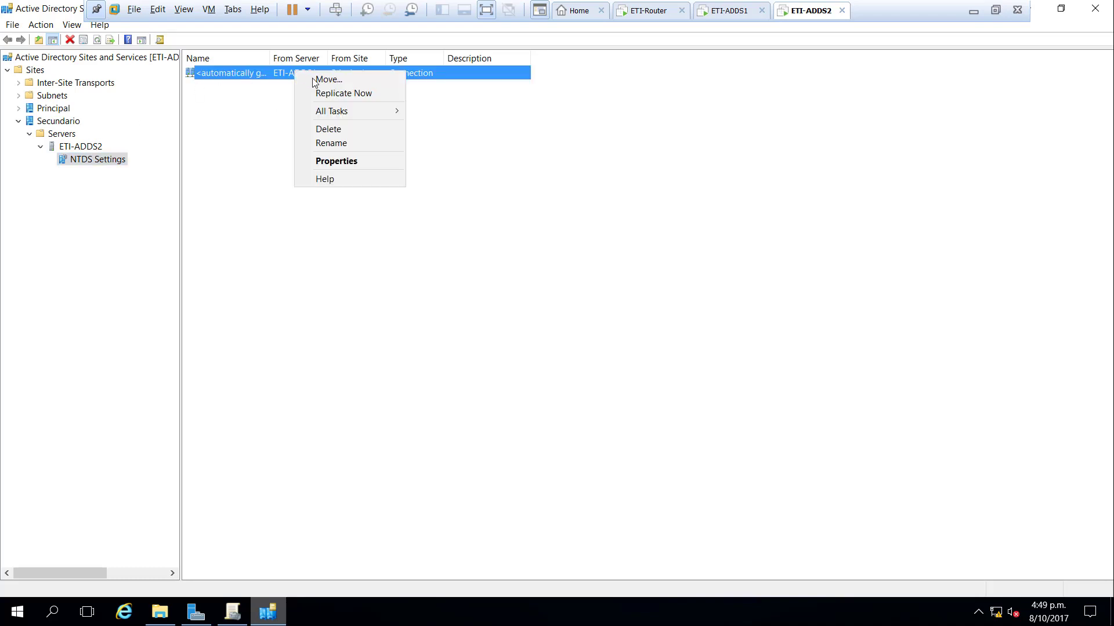
click(336, 100)
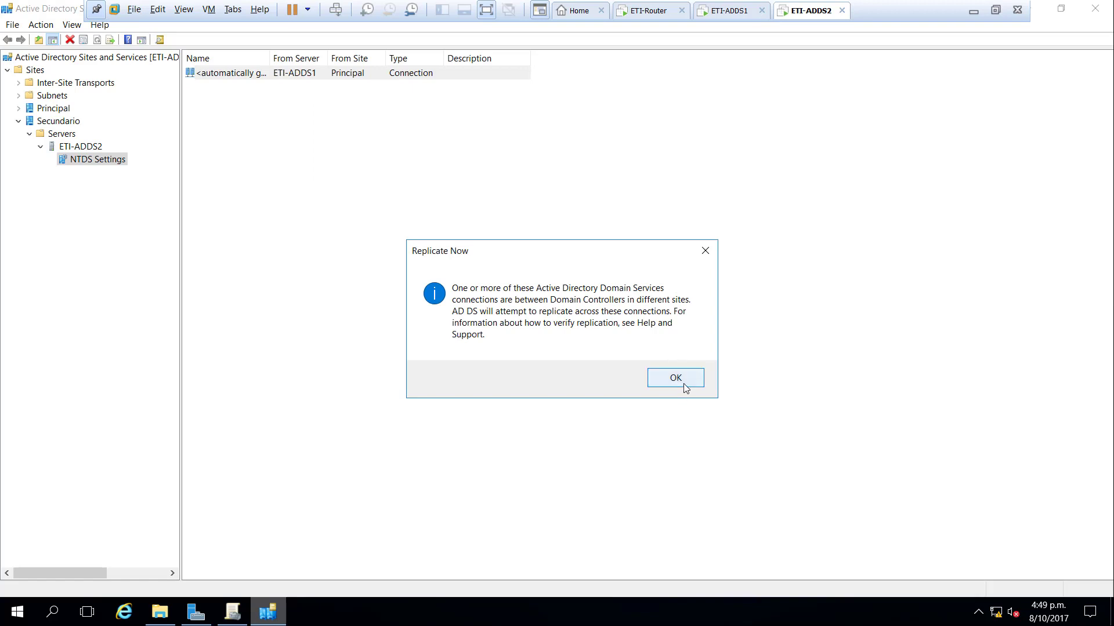
click(677, 380)
click(228, 616)
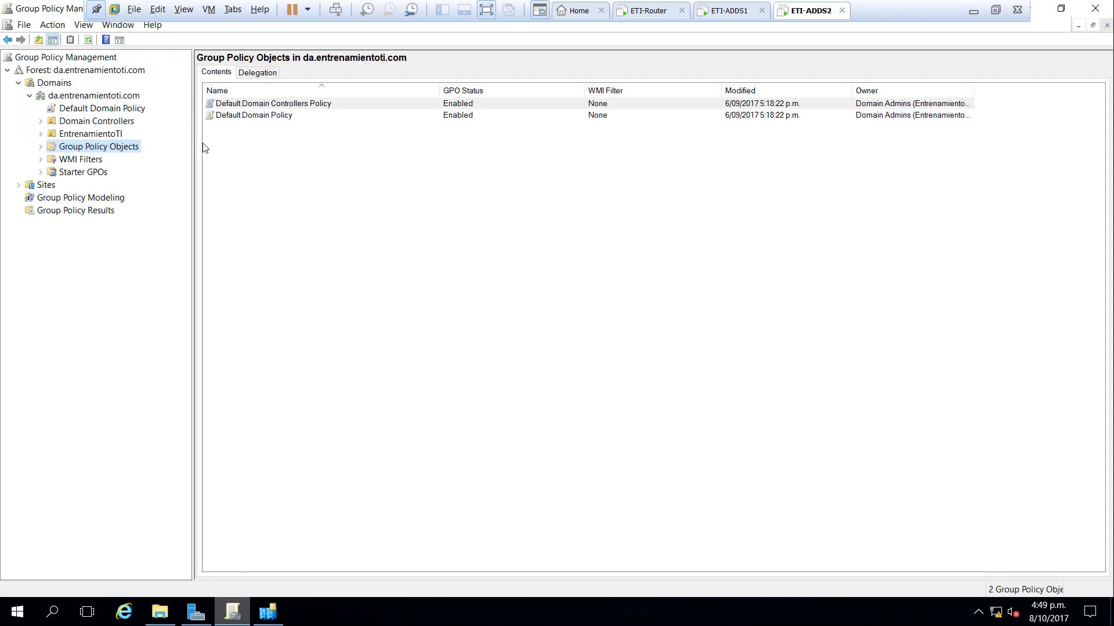
- Refresh to show Configuracion Usuarios and Prueba, then point the console at the PDC emulator
key(F5)
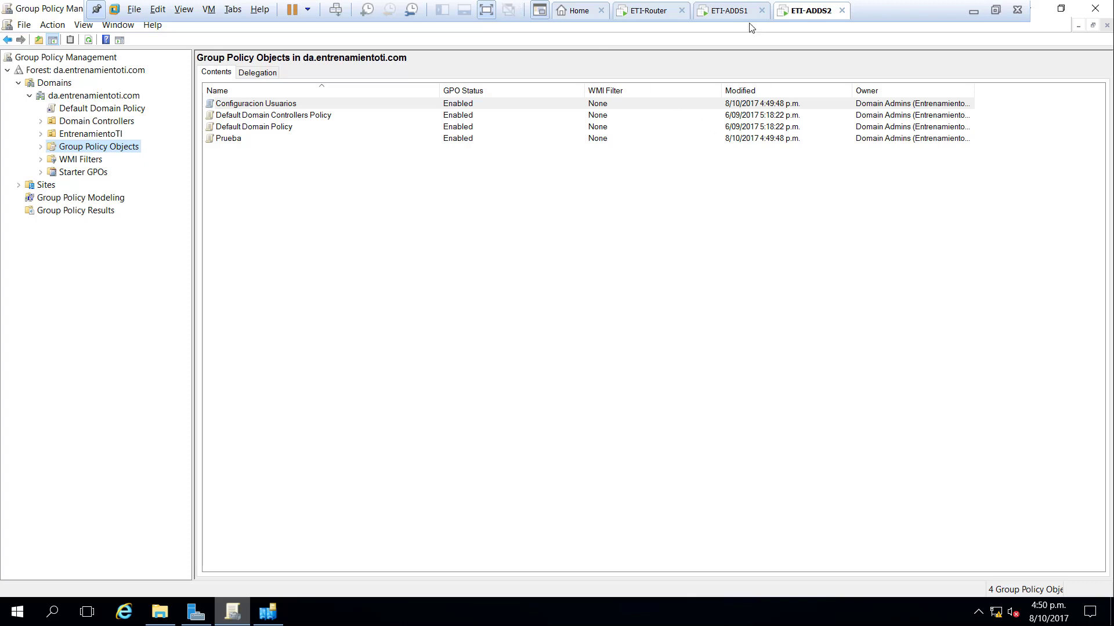
right_click(110, 96)
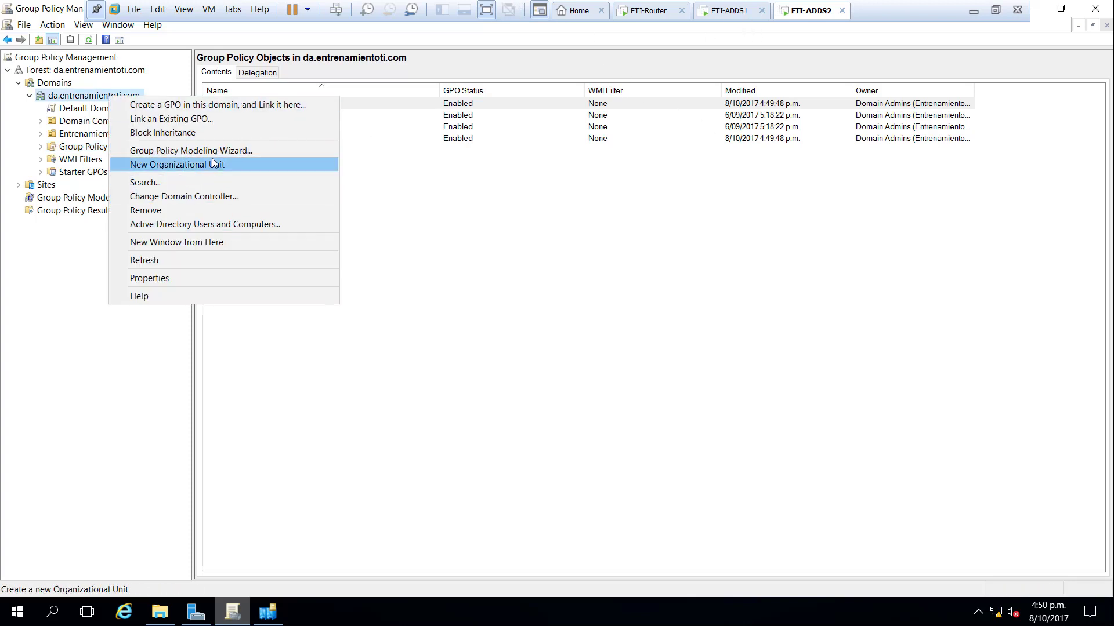
click(215, 196)
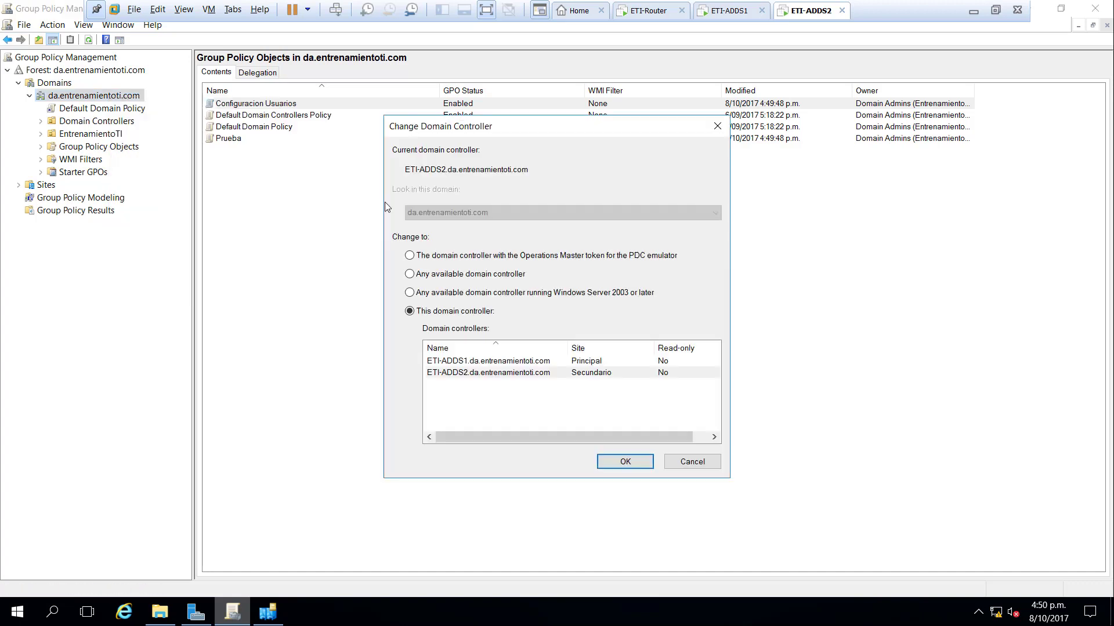
click(502, 256)
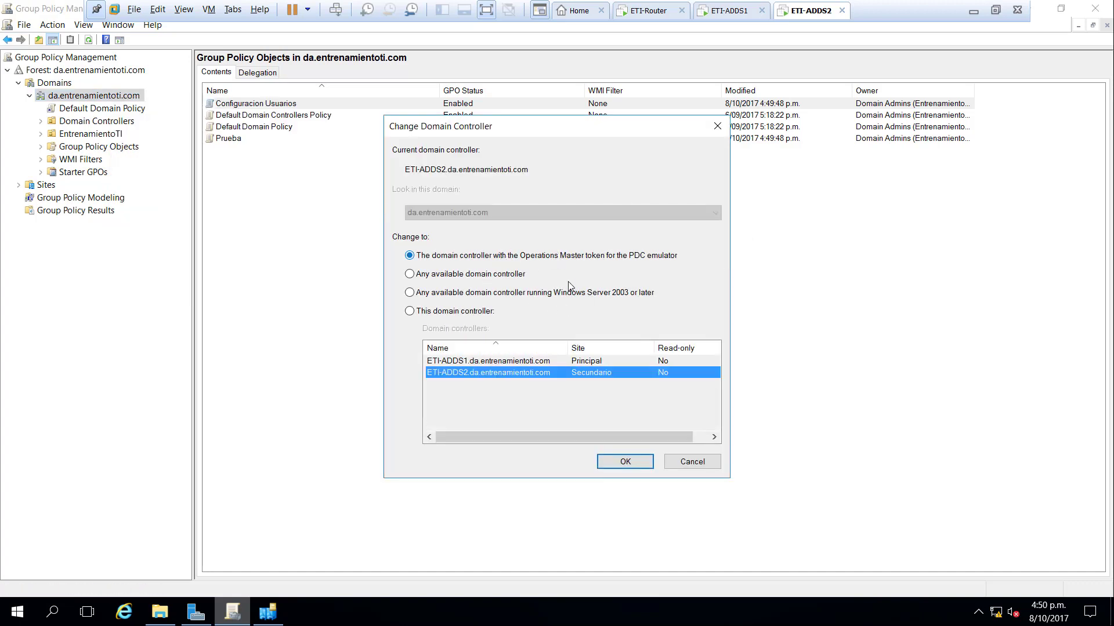
click(626, 463)
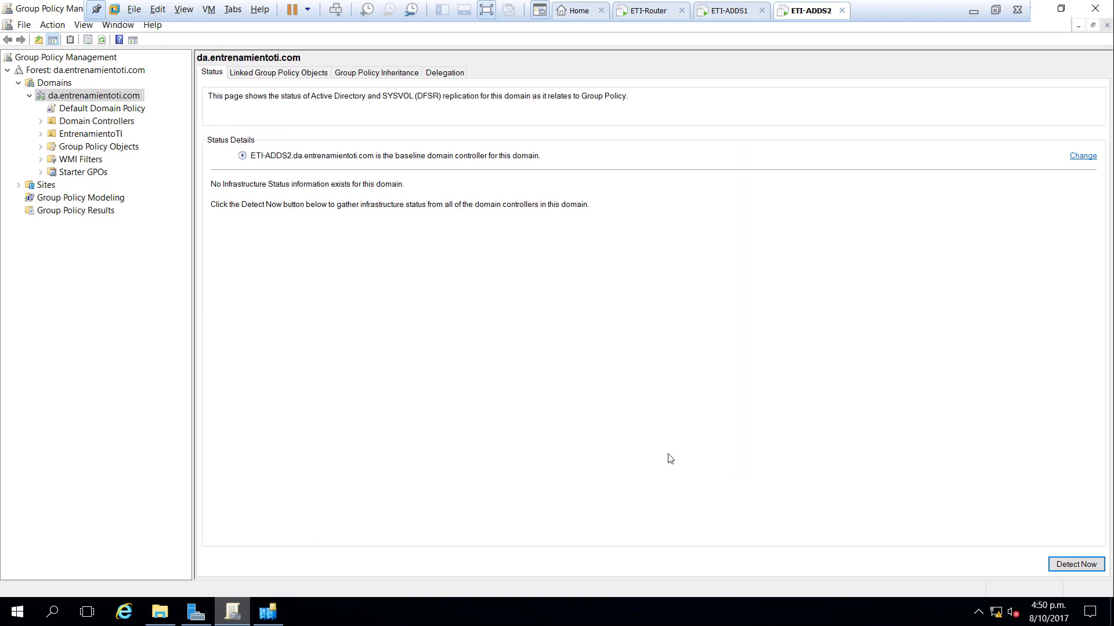
click(740, 12)
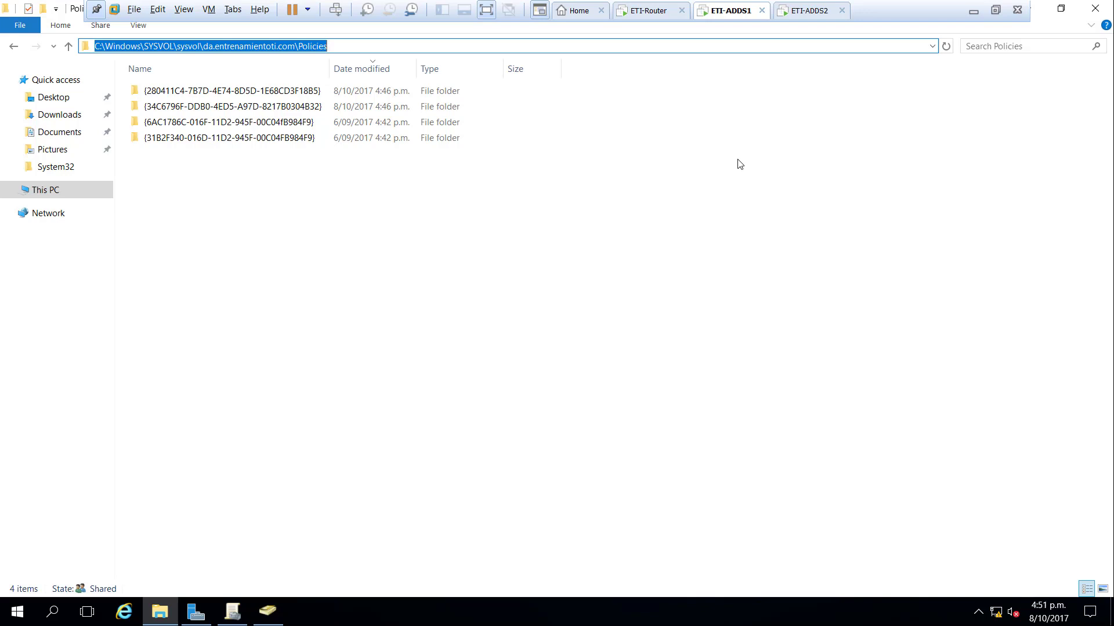
- Review the four GPO folders in ETI-ADDS1's SYSVOL Policies, then go back to Group Policy Management
click(294, 242)
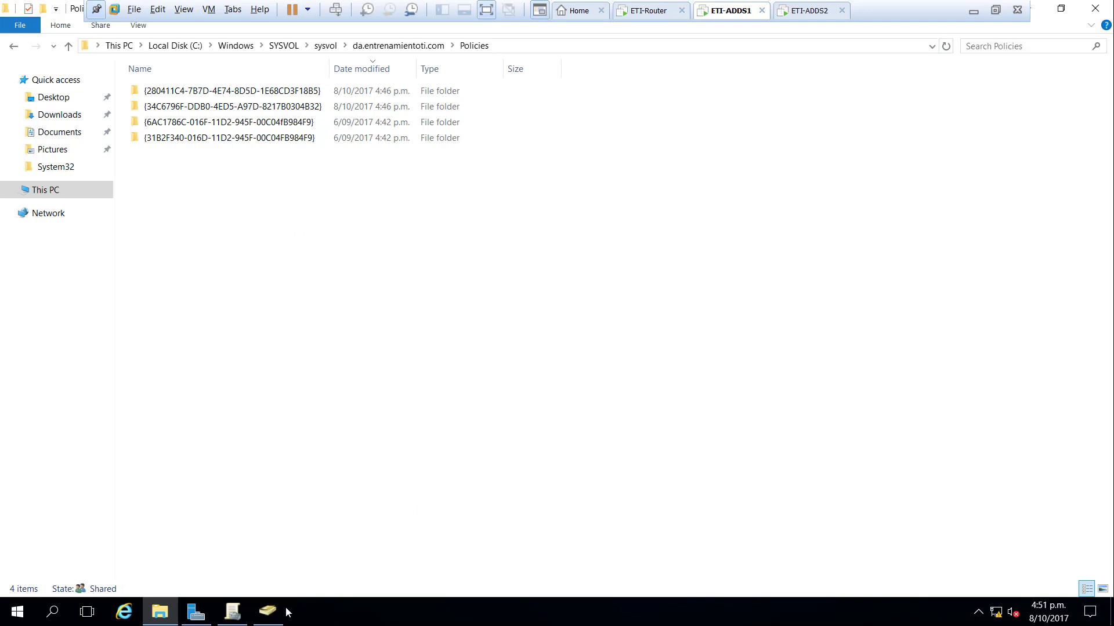
mouse_move(270, 619)
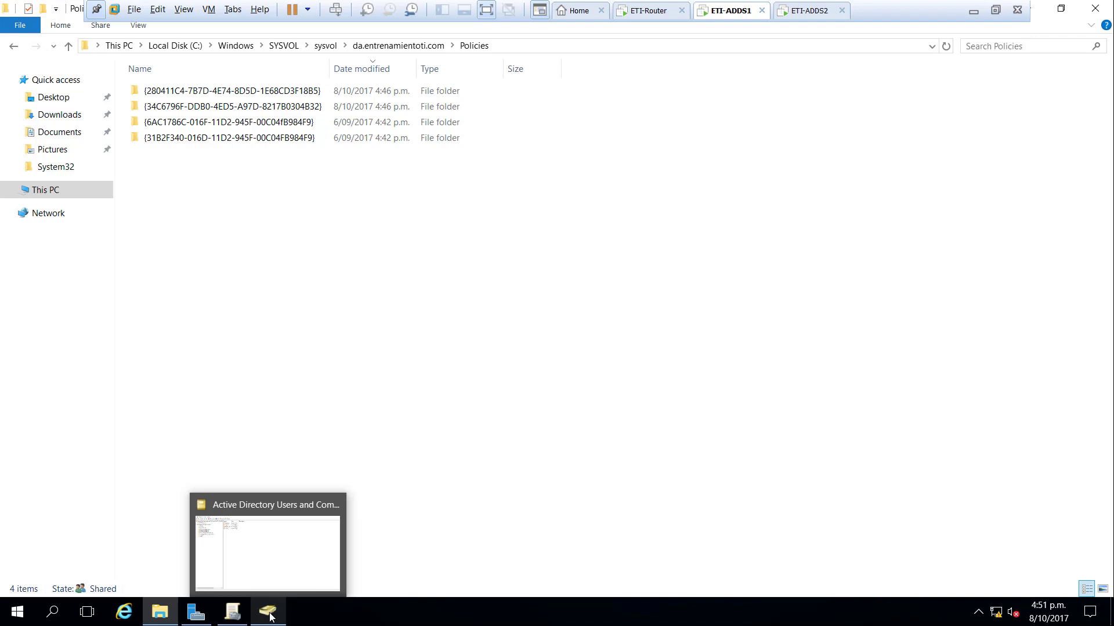
click(244, 613)
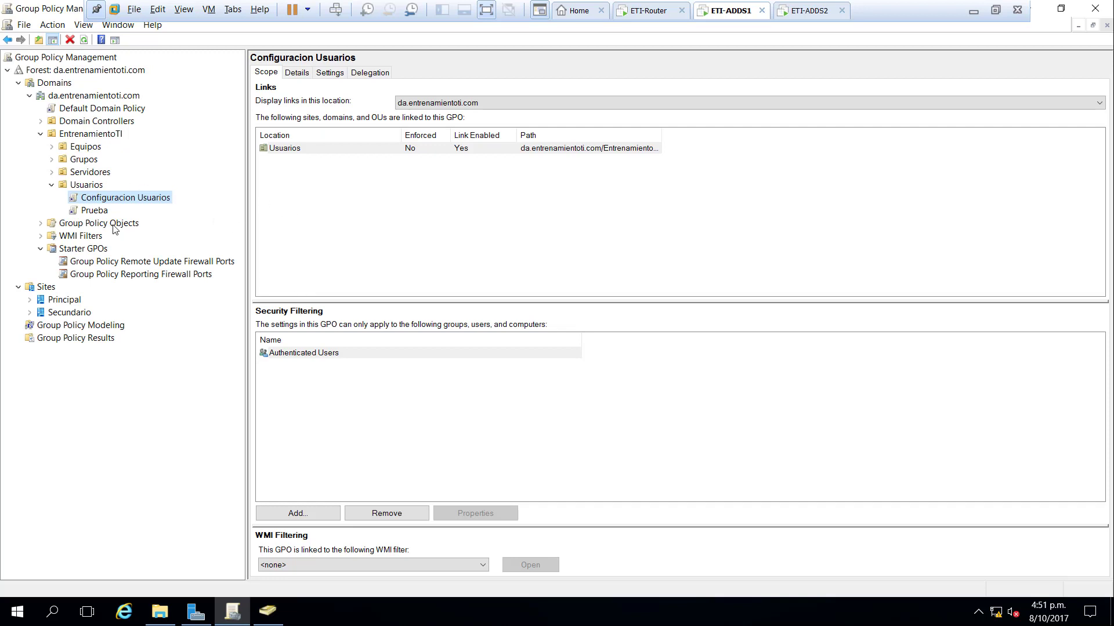
- Delete the Prueba link under the Usuarios OU, keeping the GPO, then list Group Policy Objects
right_click(97, 212)
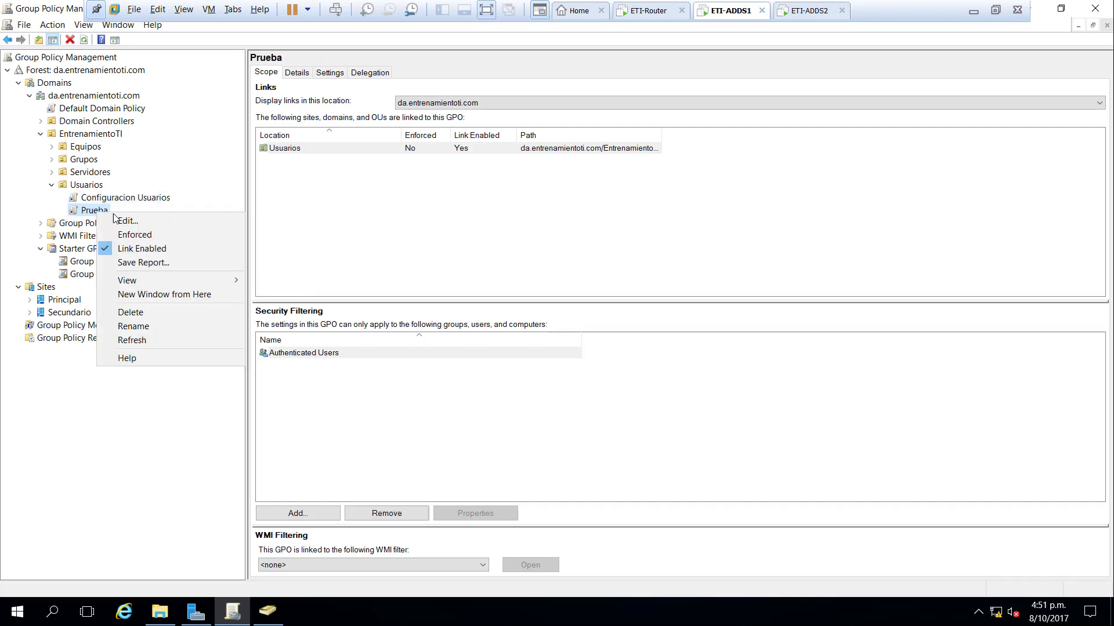
click(166, 313)
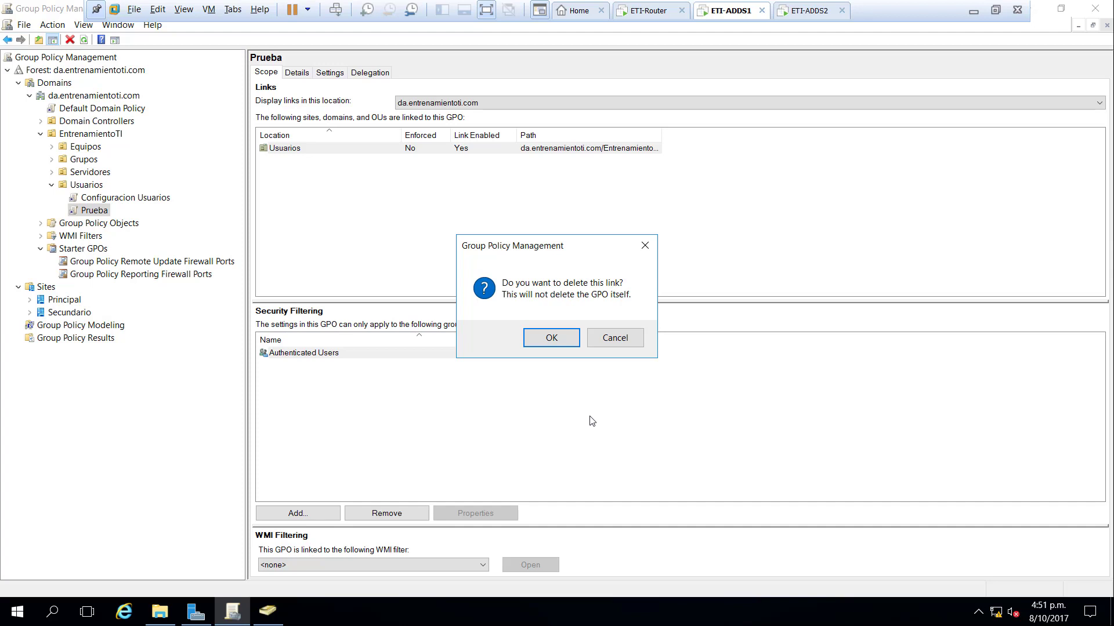
click(562, 346)
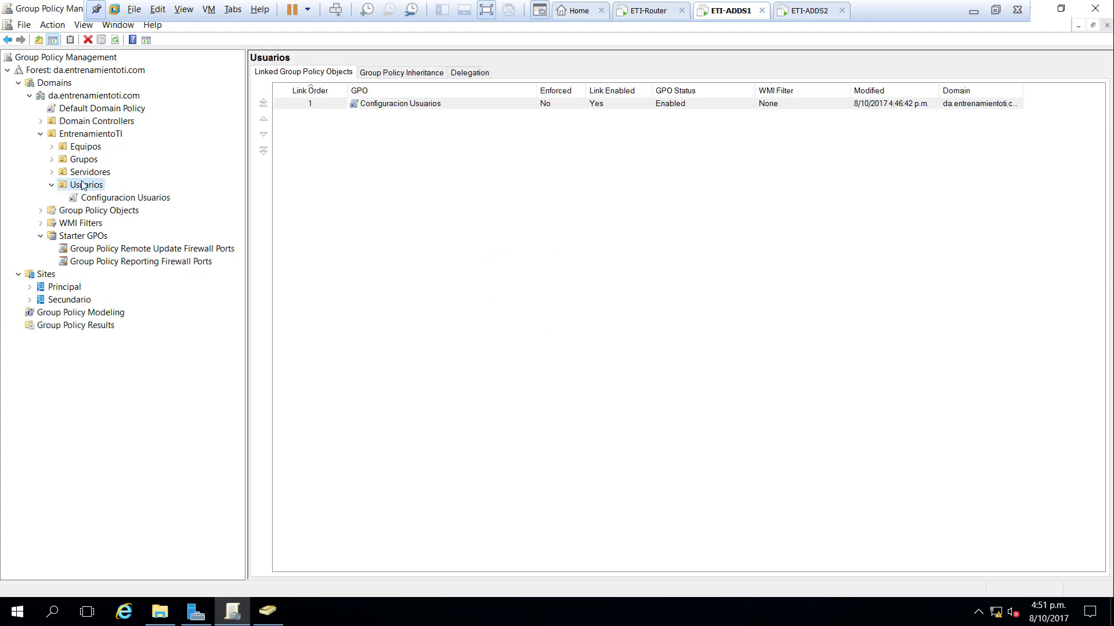
click(140, 212)
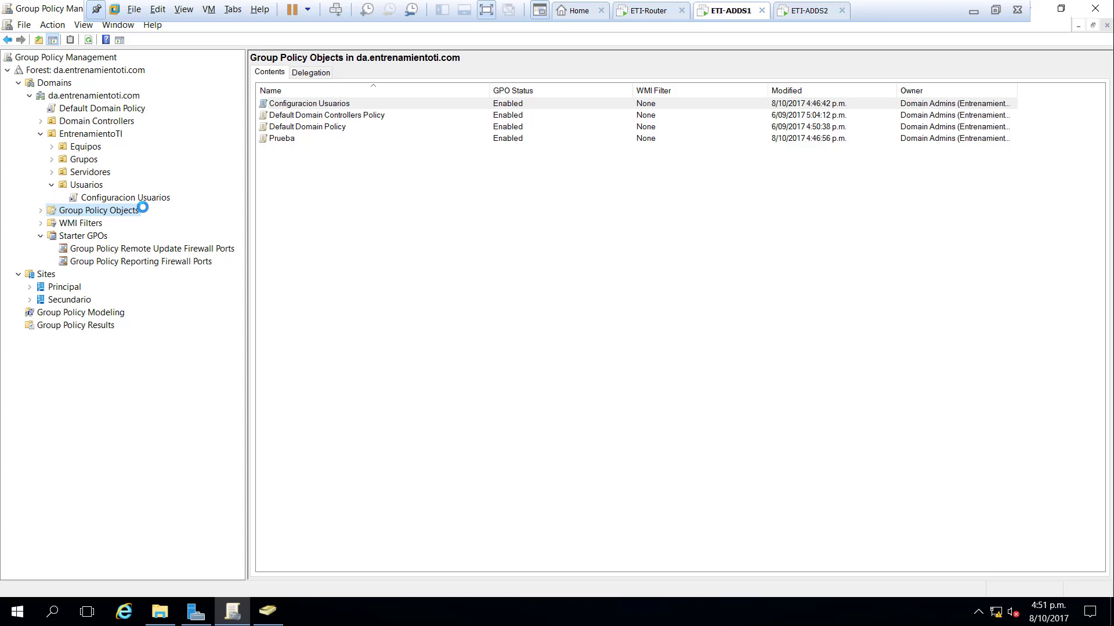
- Delete the Prueba GPO and its links, then view SYSVOL Policies now holding three folders
click(316, 141)
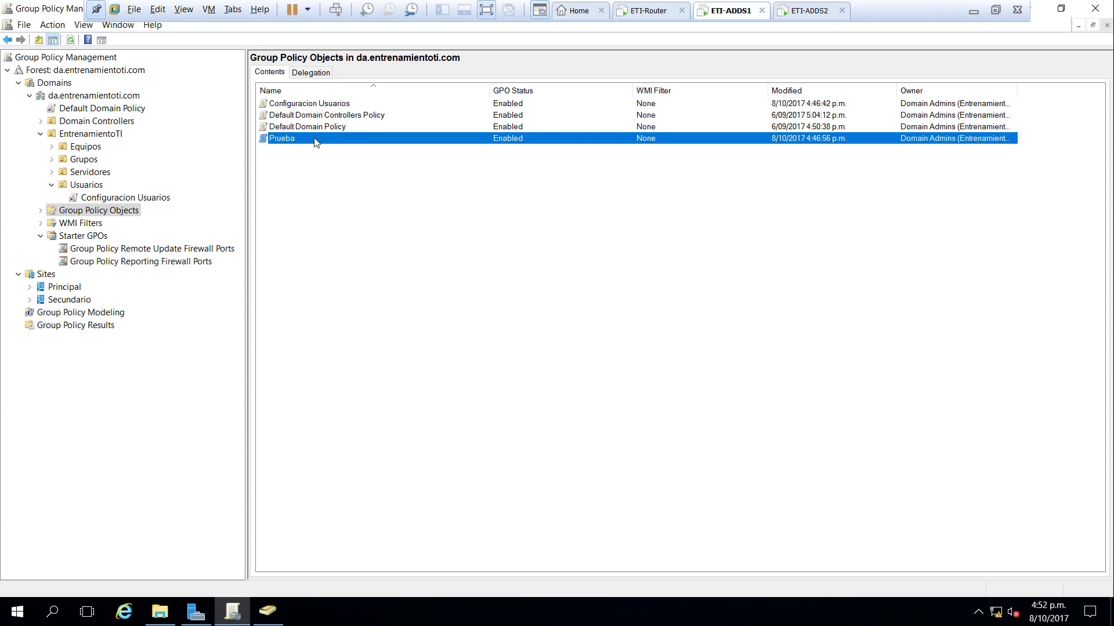
right_click(316, 141)
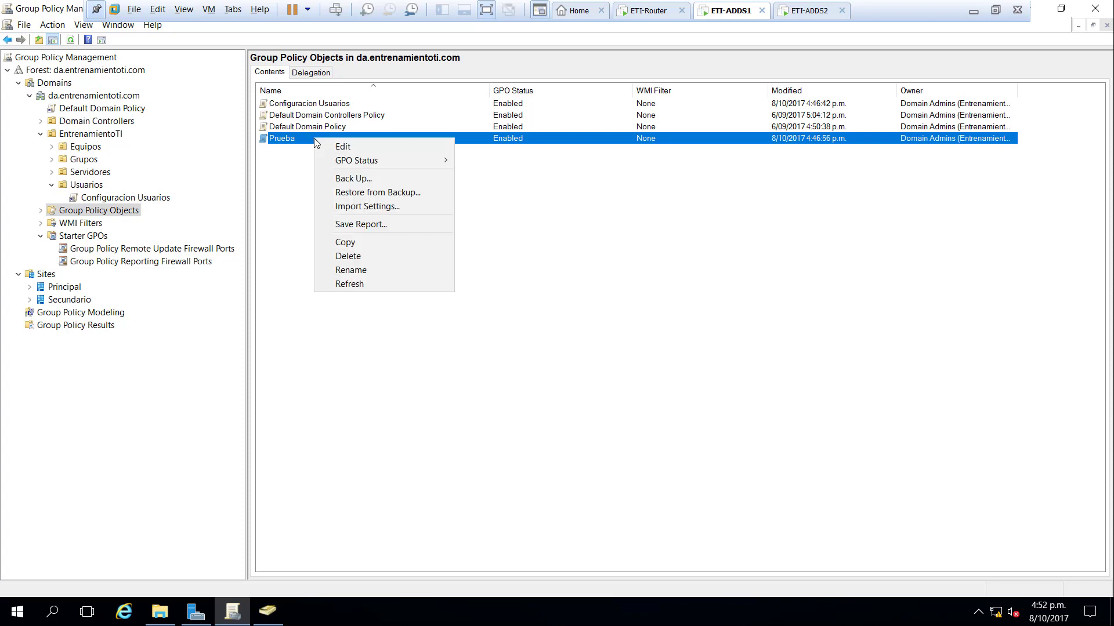
click(385, 255)
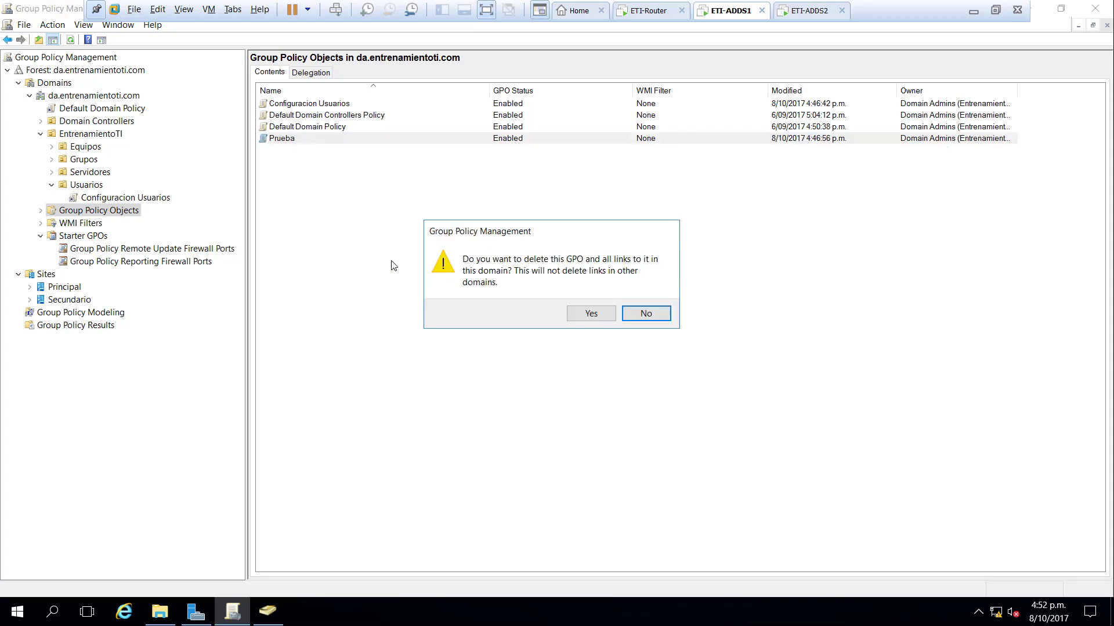
click(596, 315)
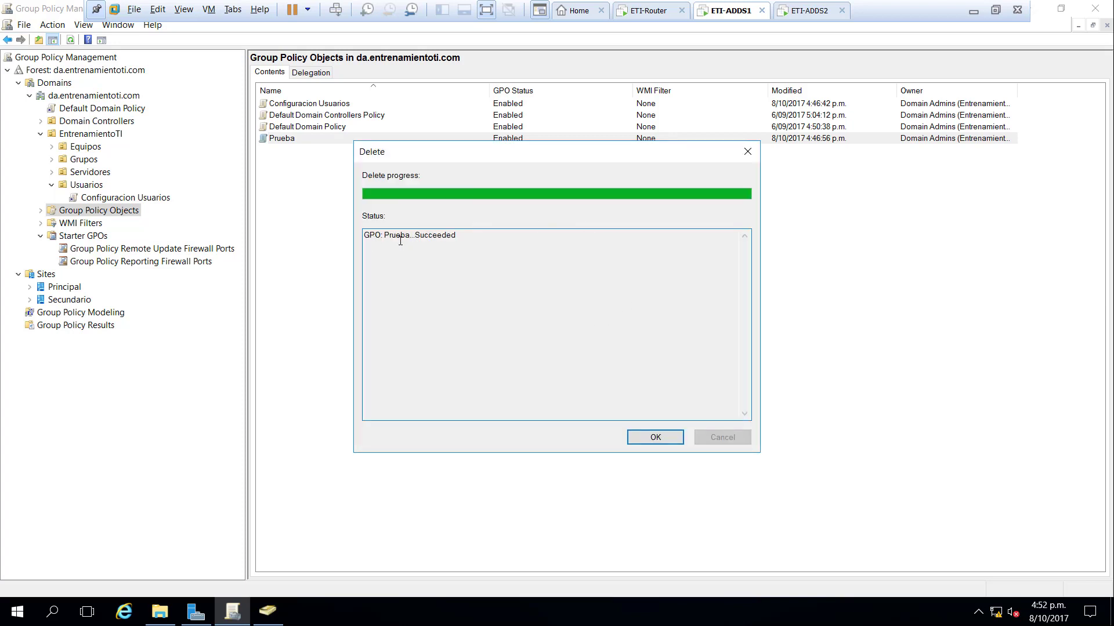
drag(374, 235, 505, 243)
click(671, 438)
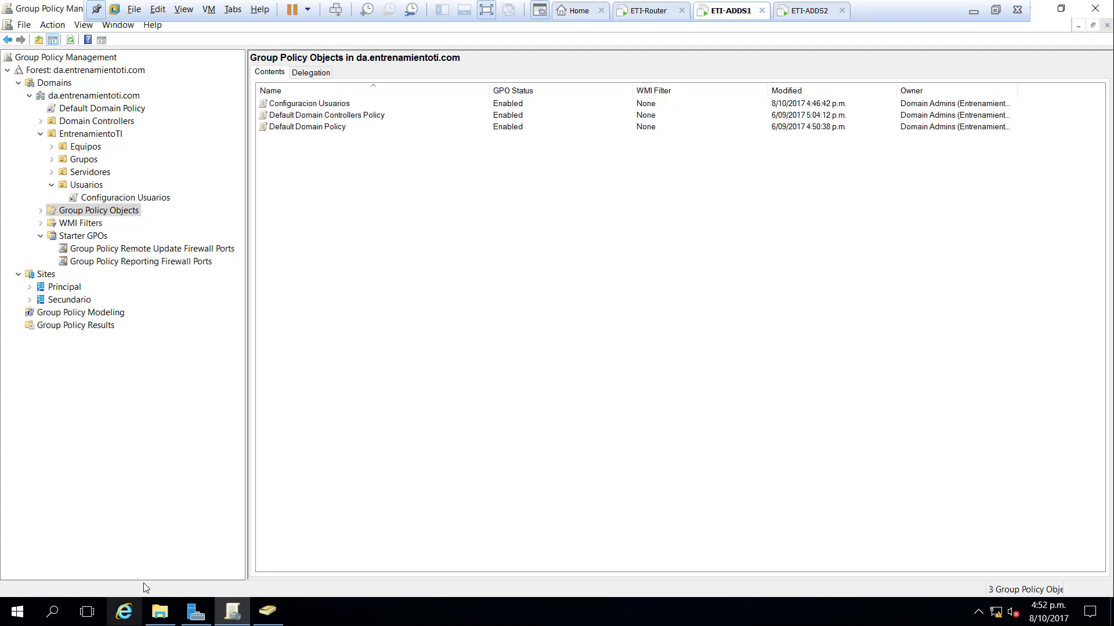
click(160, 611)
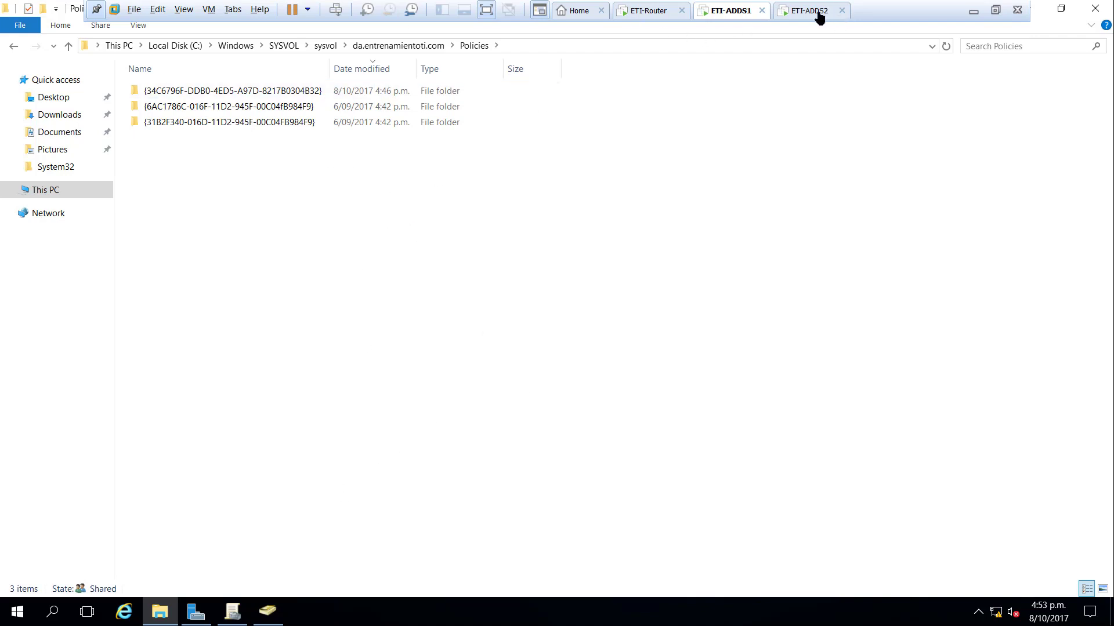
- Return to Group Policy Management and select Configuracion Usuarios under EntrenamientoTI's Usuarios OU to see its scope
click(234, 612)
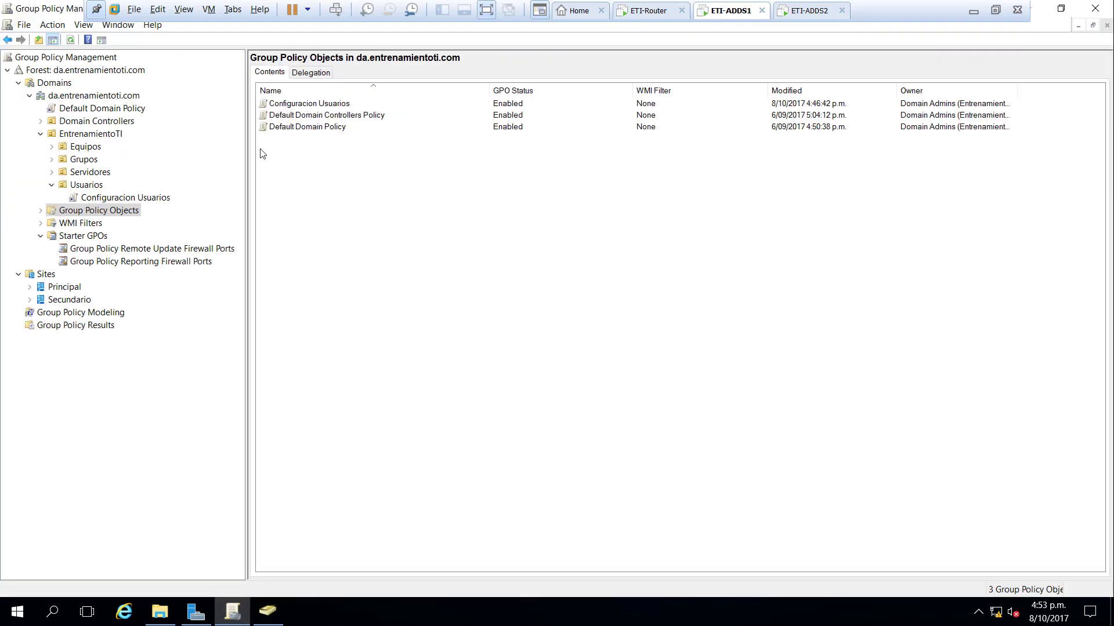
click(101, 135)
click(118, 199)
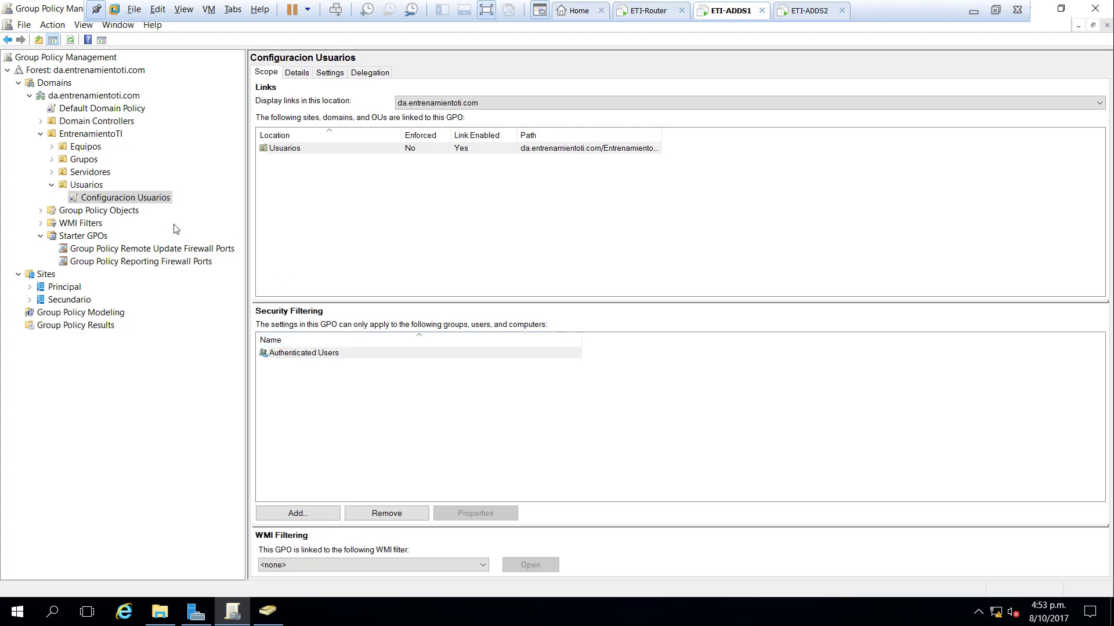
- Widen the Path column to read da.entrenamientoti.com/EntrenamientoTI/Usuarios and check the WMI filter list
click(155, 199)
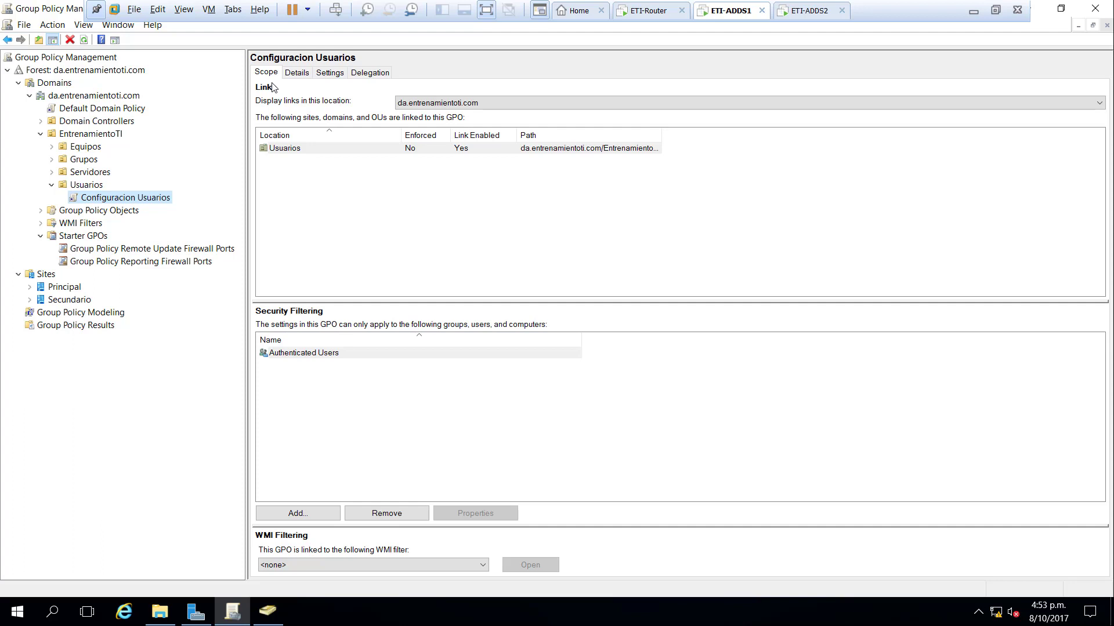
click(307, 150)
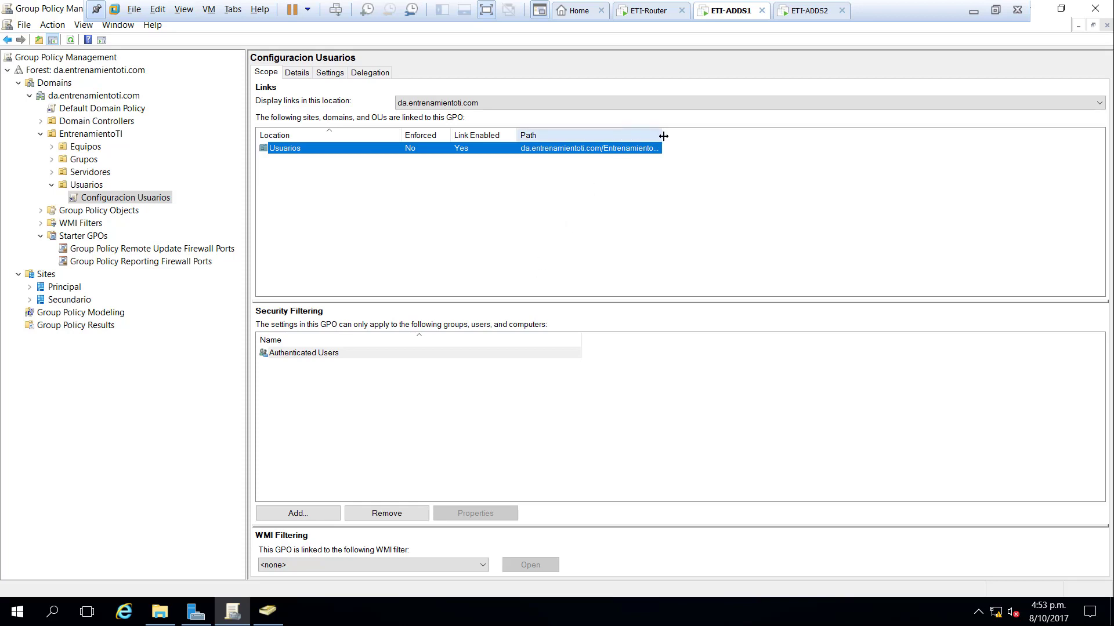
drag(663, 136, 712, 145)
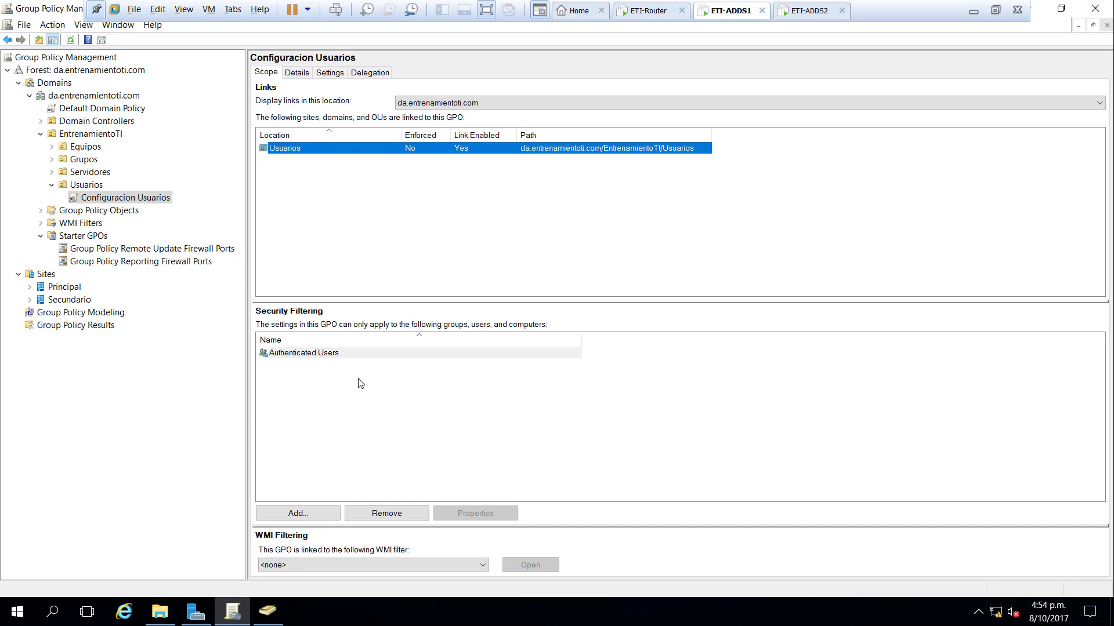
click(290, 566)
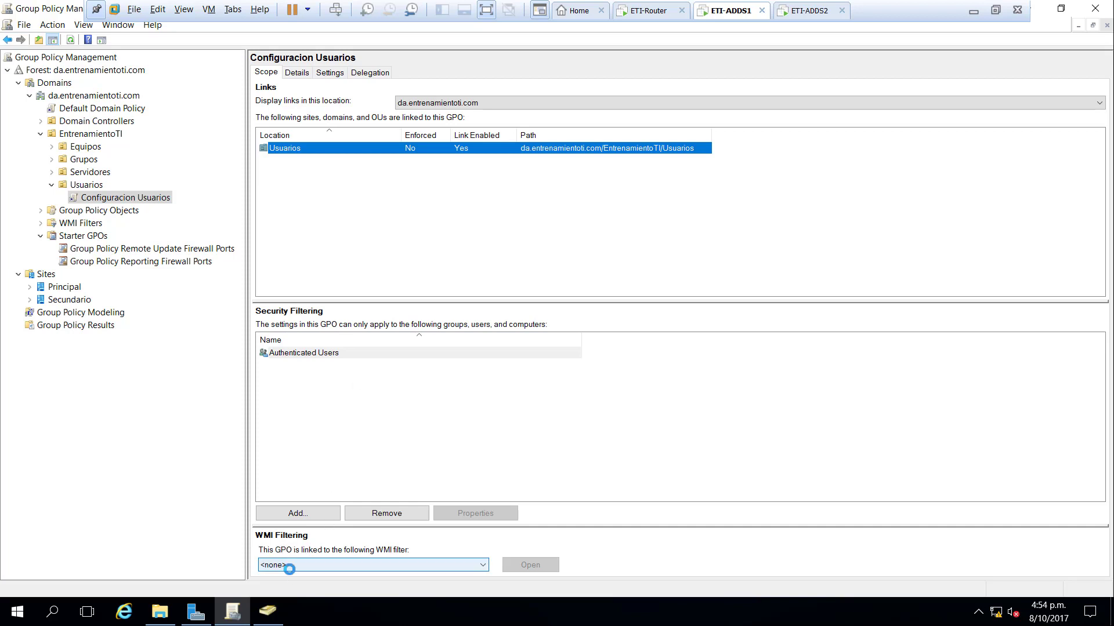
- Close the WMI filter list unchanged and show Configuracion Usuarios's Details: owner, dates, version, status
click(291, 566)
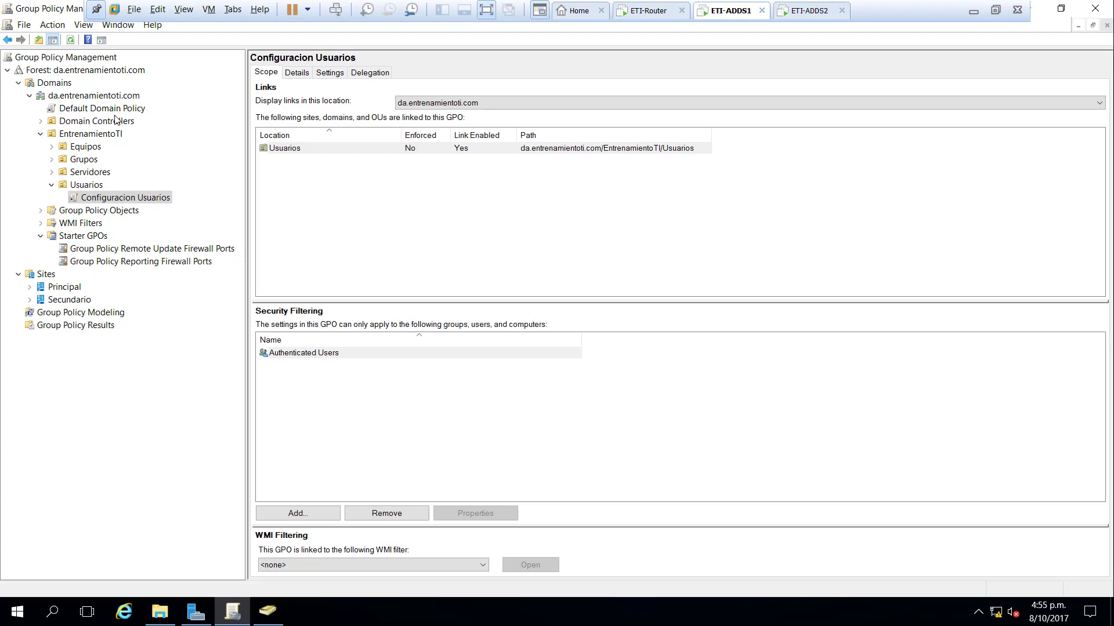
click(138, 199)
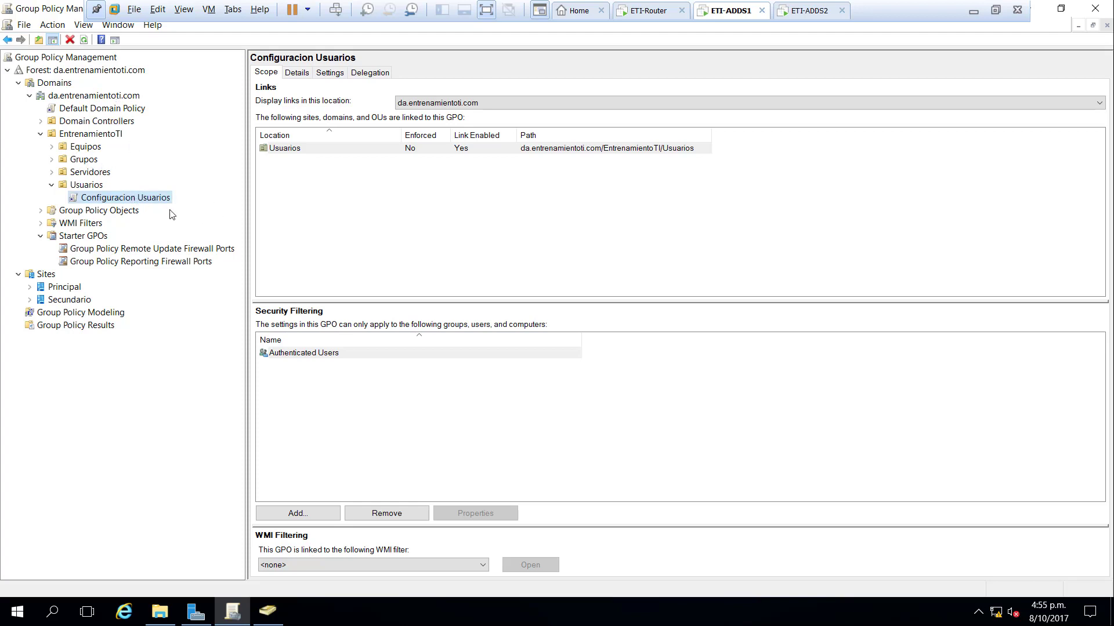
click(296, 74)
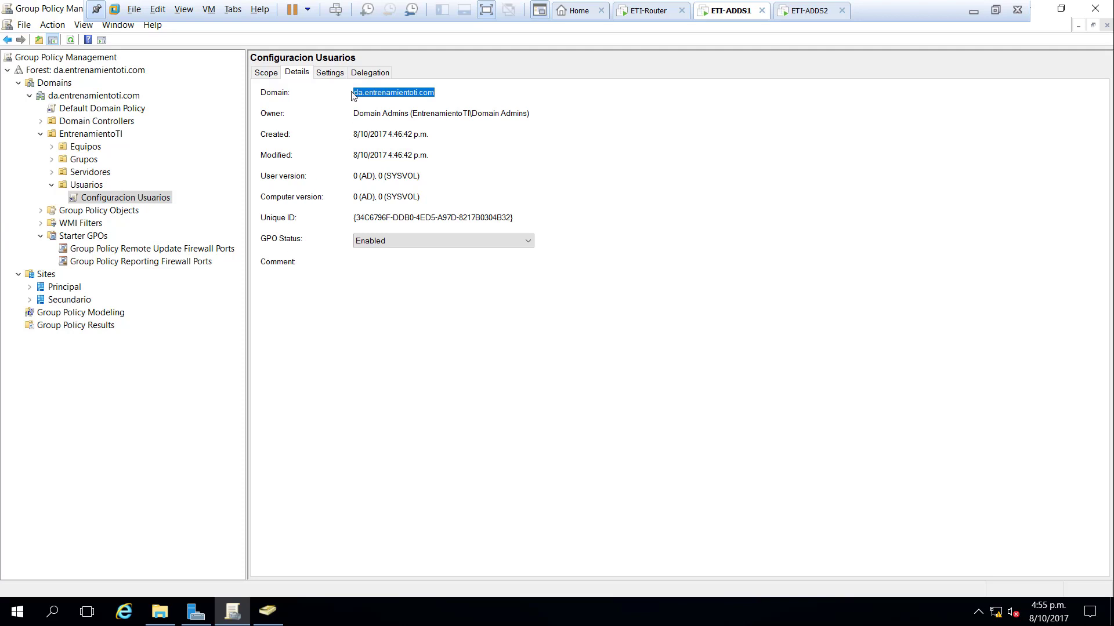
- Open the GPO Status dropdown for Configuracion Usuarios on its Details tab
click(425, 241)
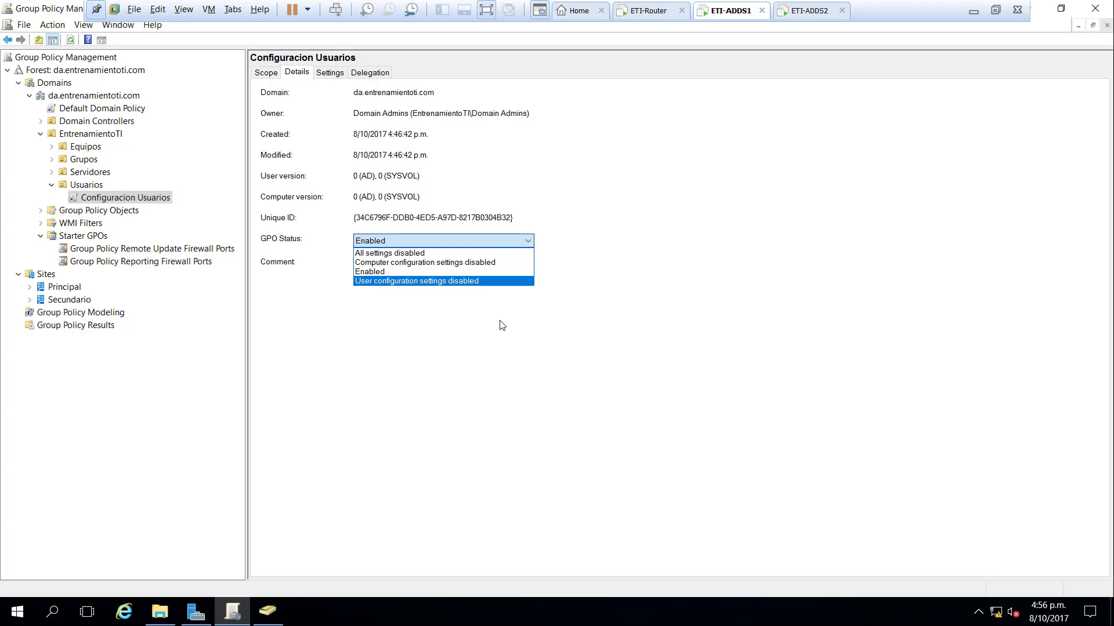
- Set Configuracion Usuarios' GPO status to 'Computer configuration settings disabled' and view its Settings report
click(470, 264)
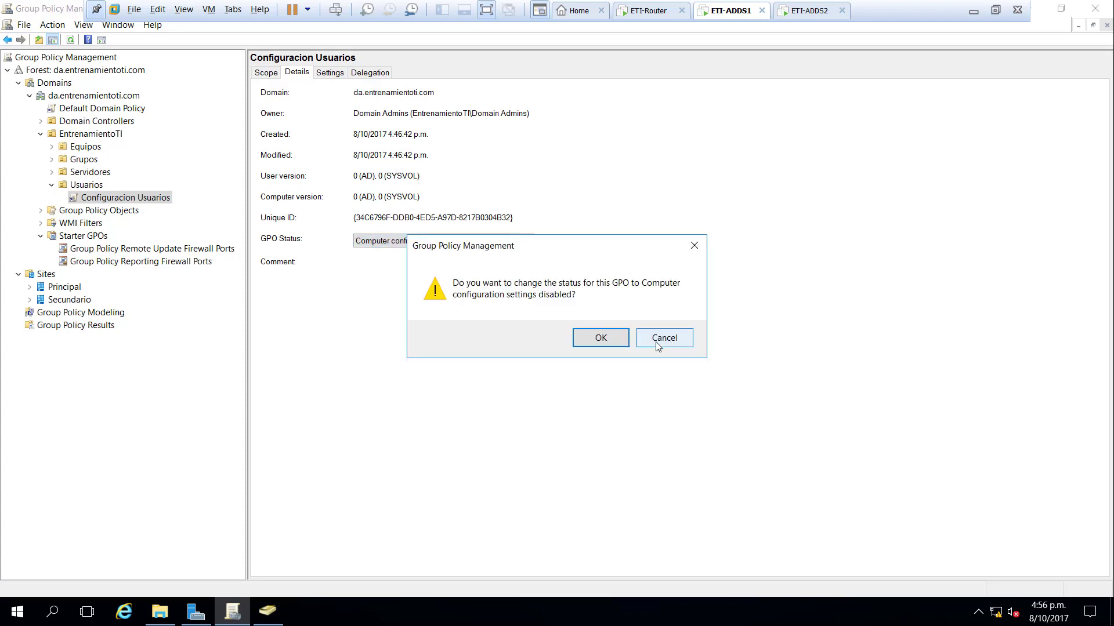
click(623, 343)
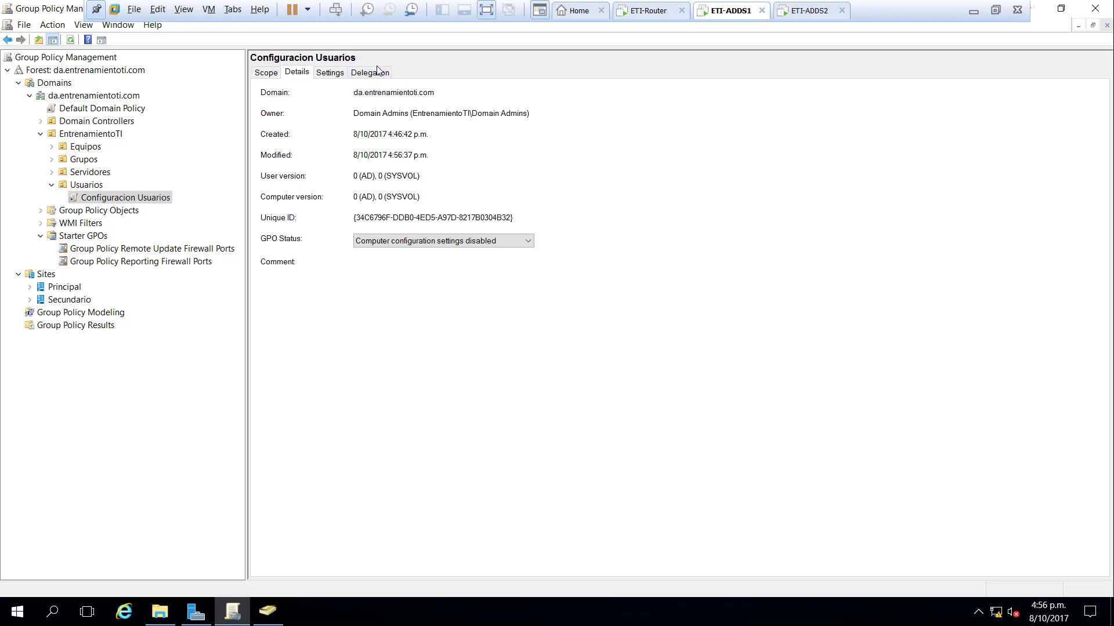
click(332, 74)
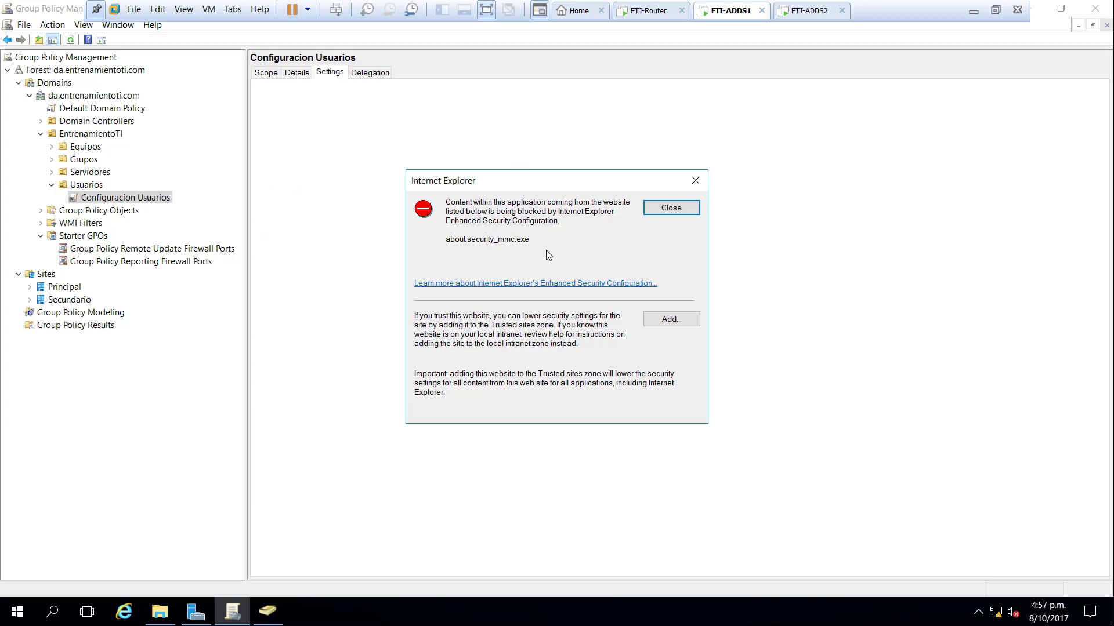
- Add about:security_mmc.exe to Trusted sites so the GPO settings report displays
click(683, 326)
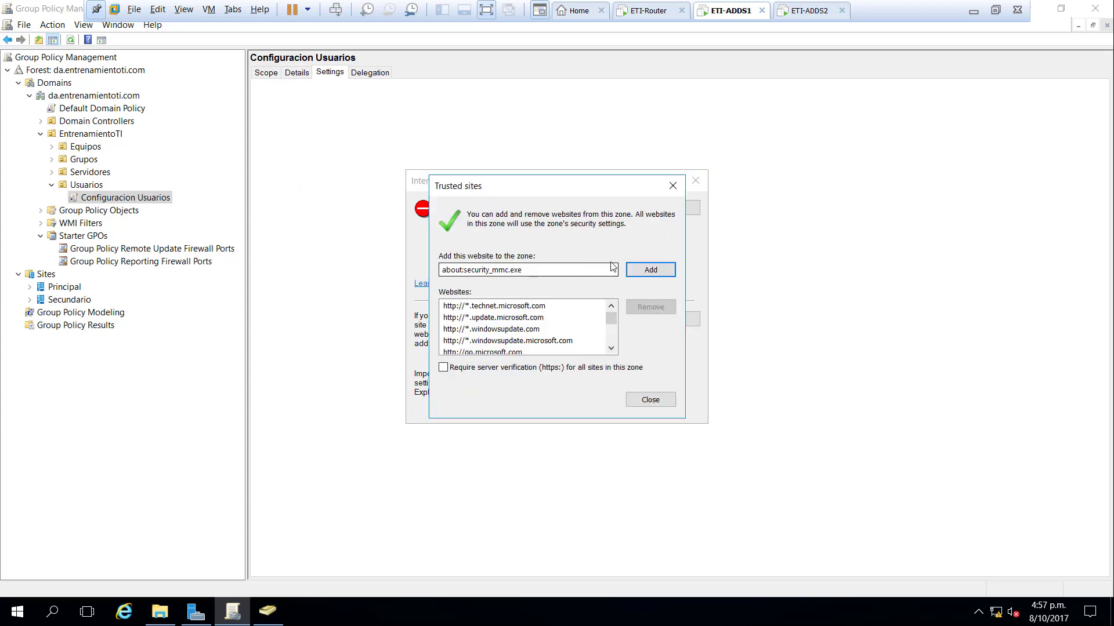
click(664, 271)
click(653, 401)
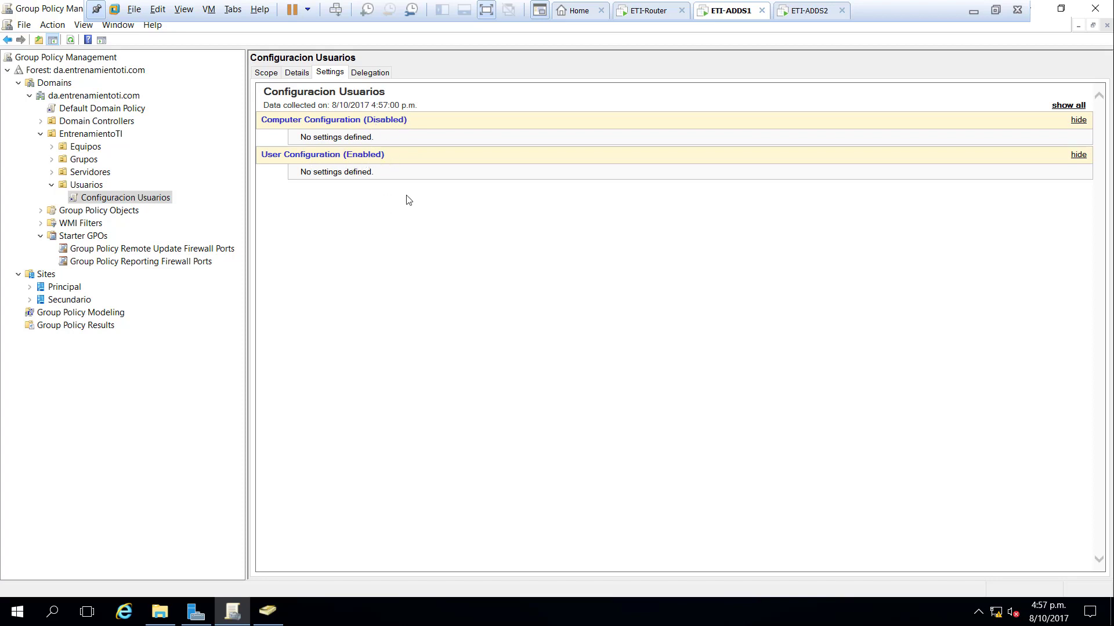
- View Configuracion Usuarios' delegation: Authenticated Users read; Domain Admins, Enterprise Admins, SYSTEM edit
click(384, 74)
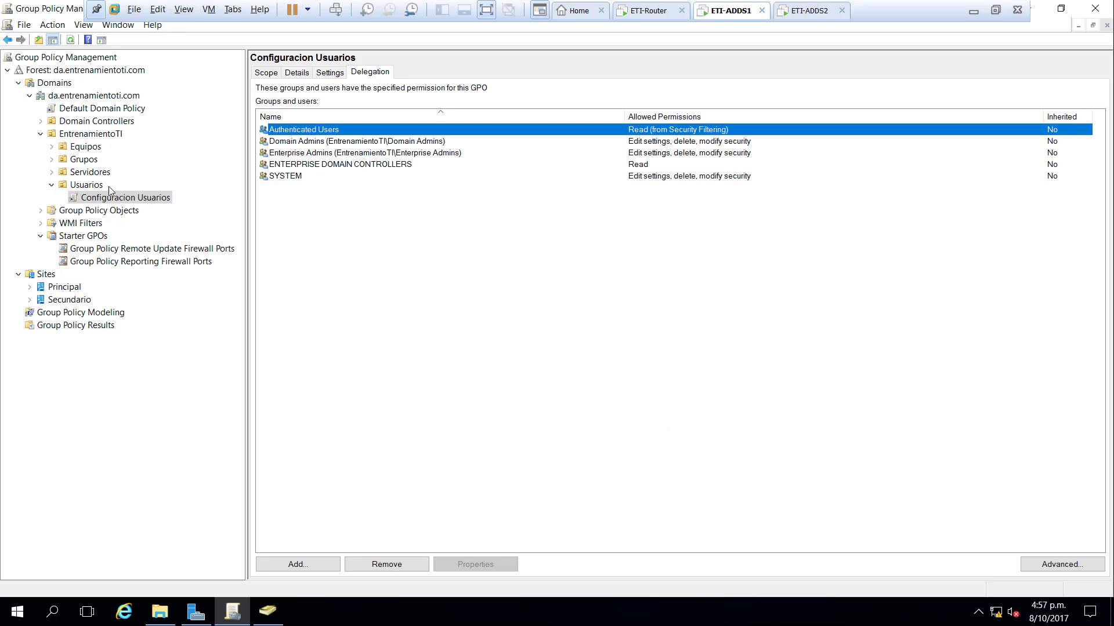
- Select the Usuarios OU and its Configuracion Usuarios link at link order 1
click(87, 185)
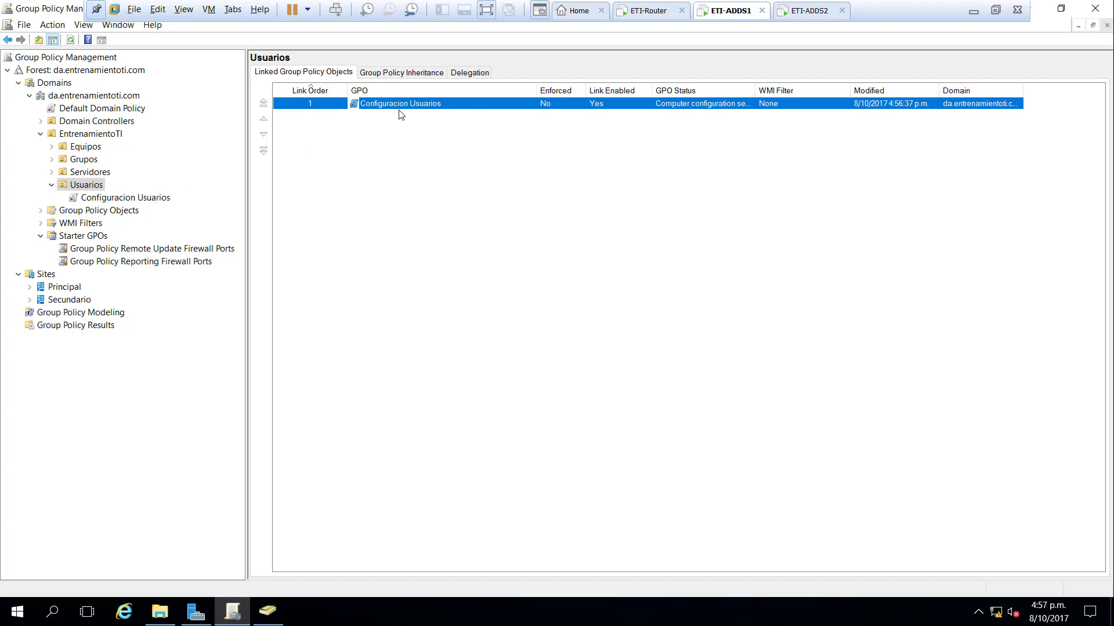
click(298, 71)
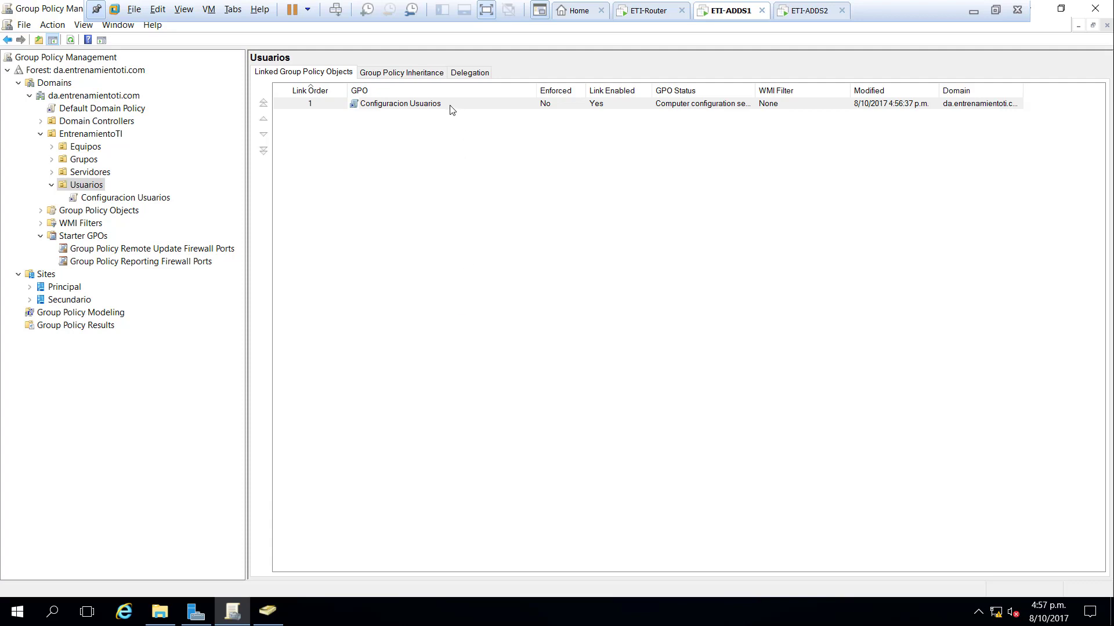
click(390, 105)
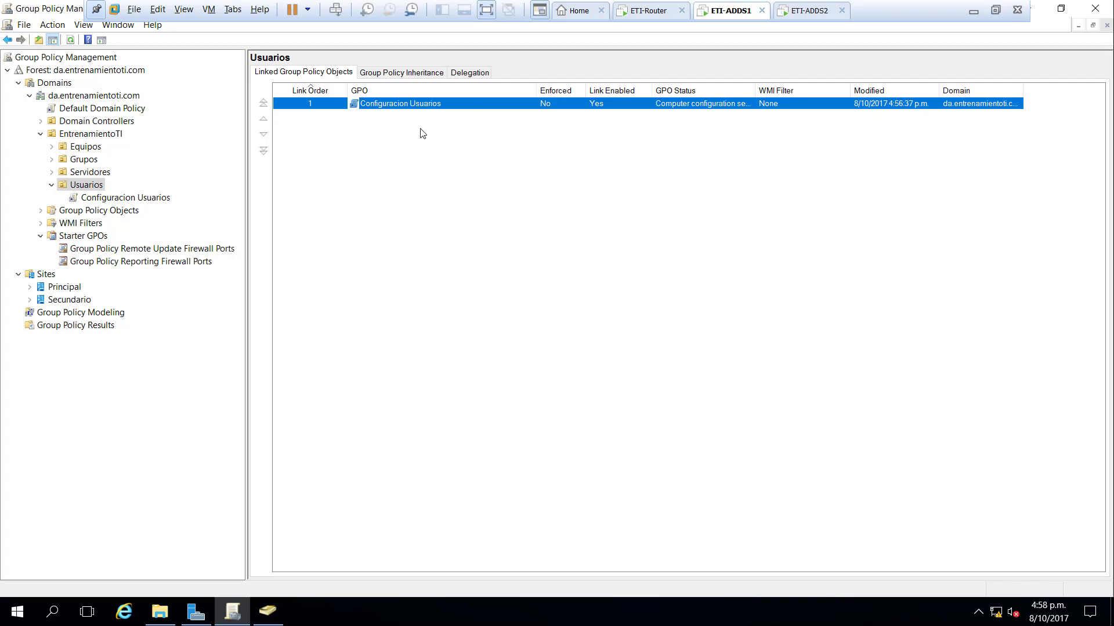
- View Usuarios' inheritance: Configuracion Usuarios at precedence 1, Default Domain Policy at 2
click(414, 73)
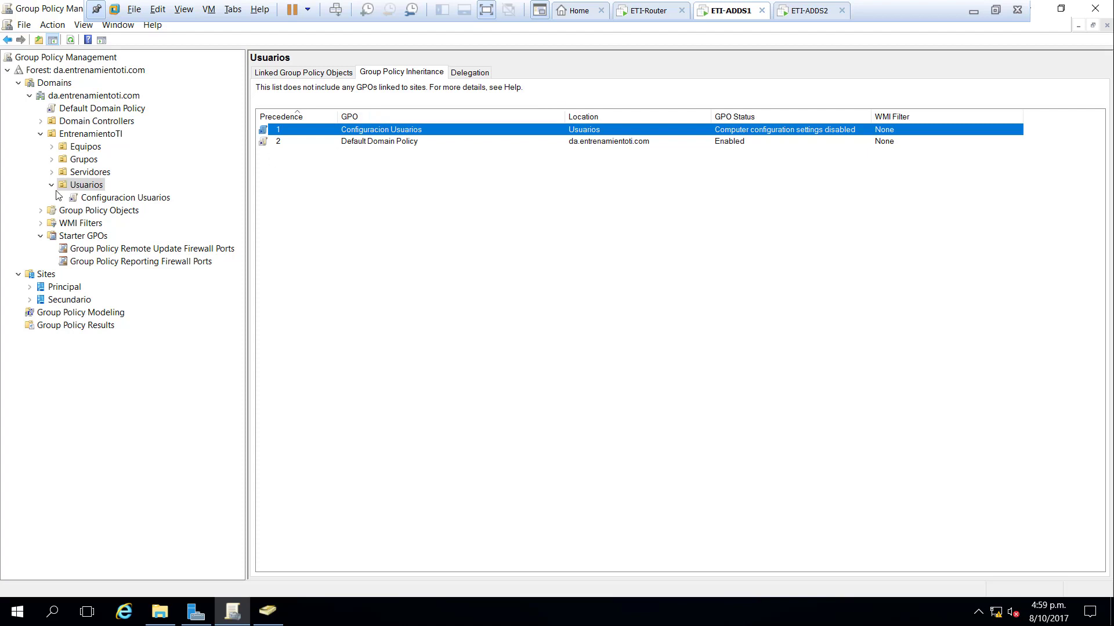
- Enable Block Inheritance on the Usuarios OU, leaving only Configuracion Usuarios inherited
right_click(89, 186)
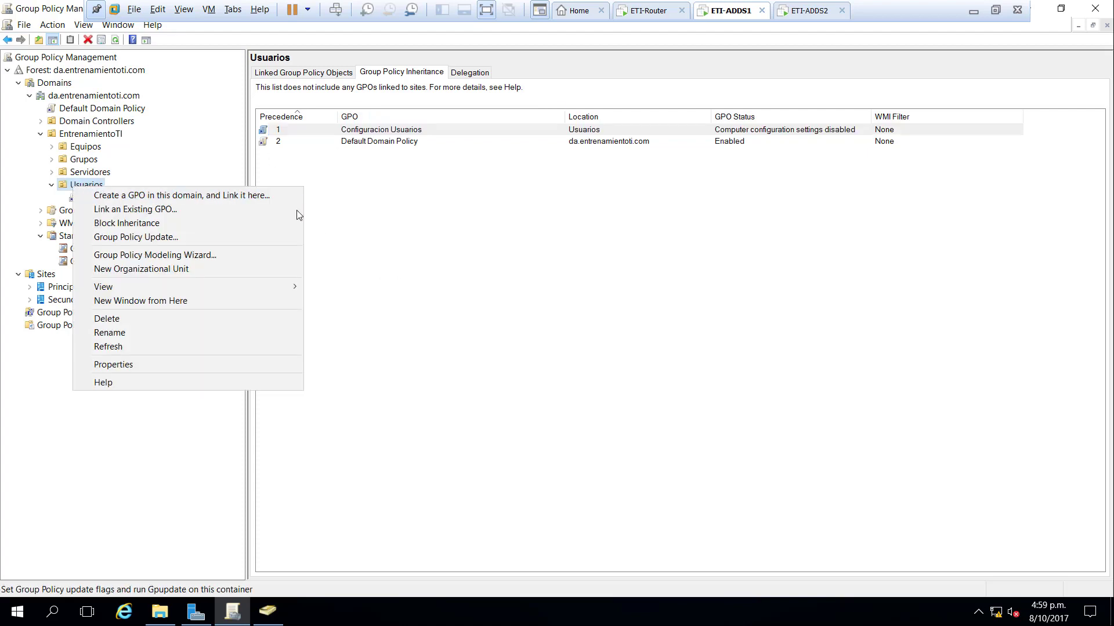
click(157, 224)
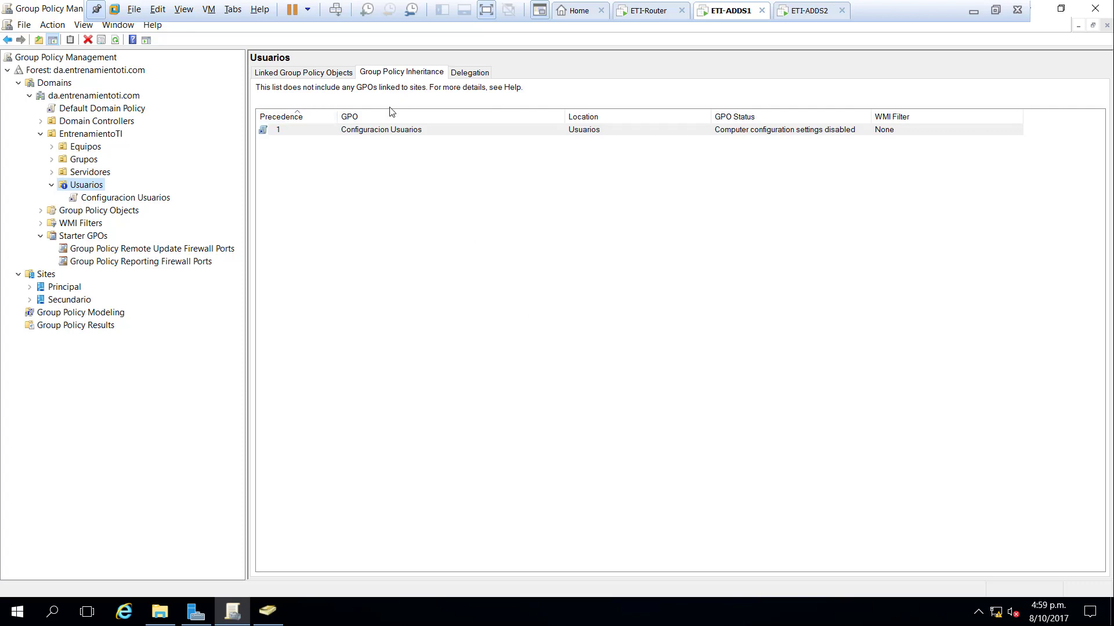
click(377, 168)
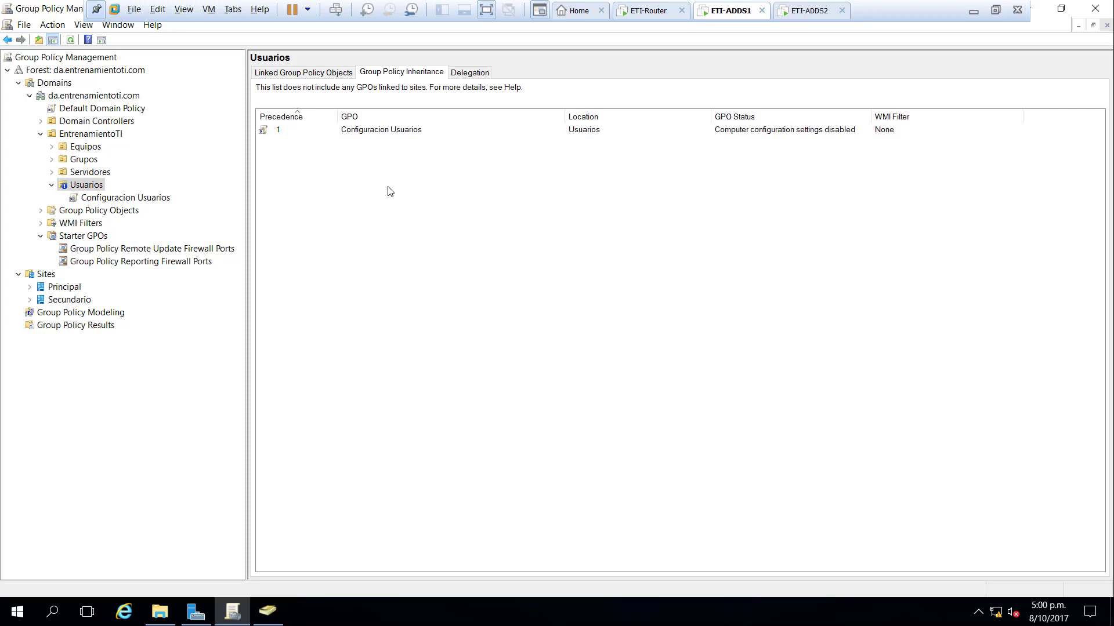
- Enforce the Default Domain Policy link and confirm it reaches Usuarios at precedence 1
click(119, 111)
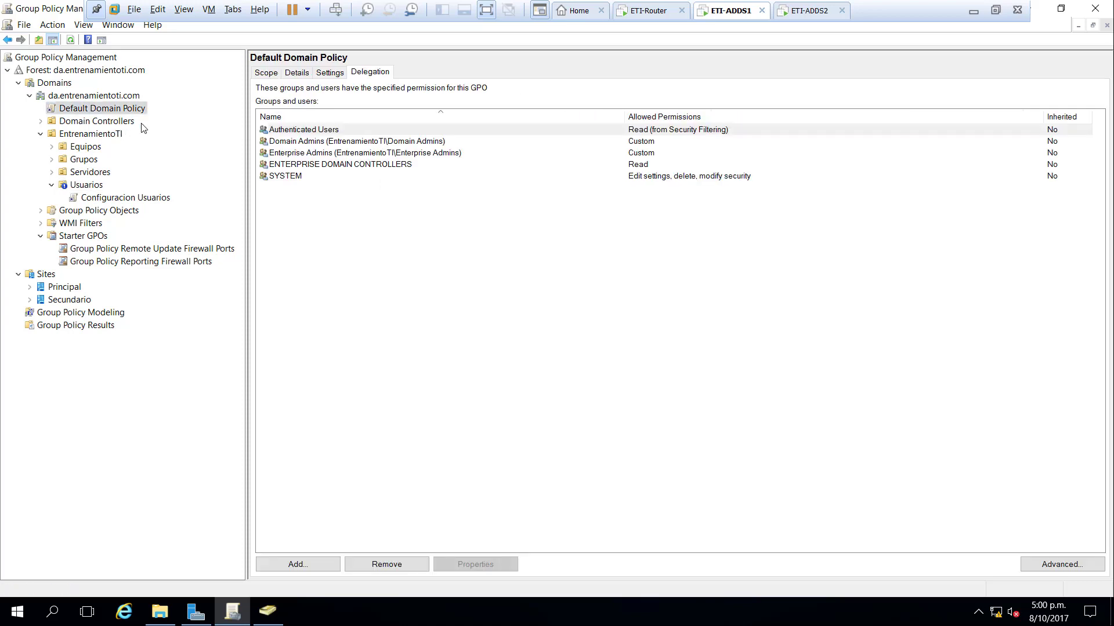
click(97, 187)
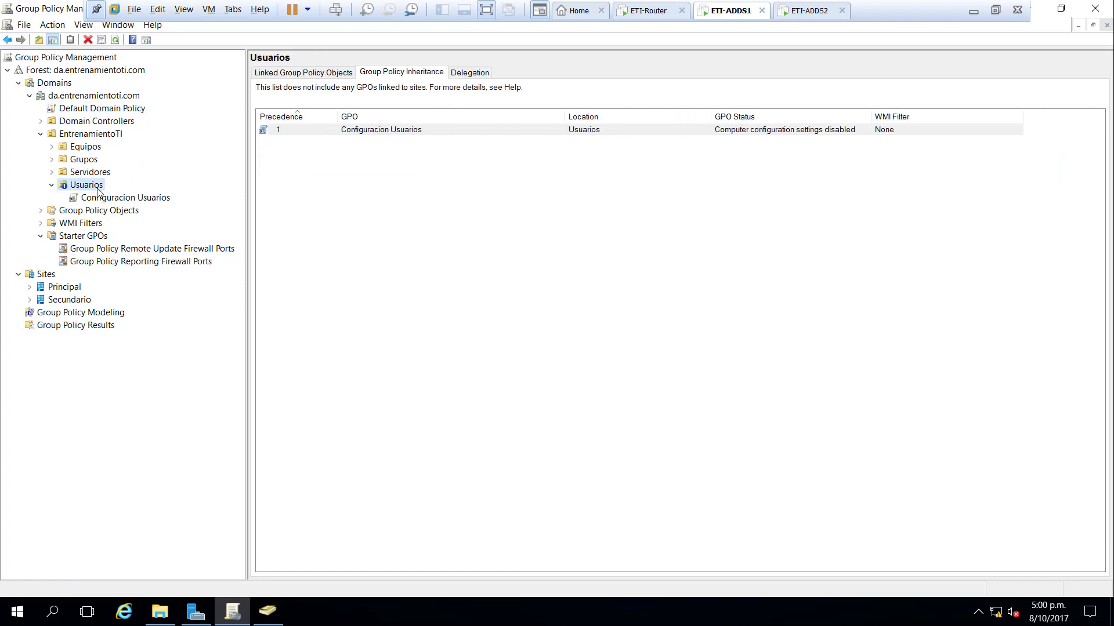
click(115, 109)
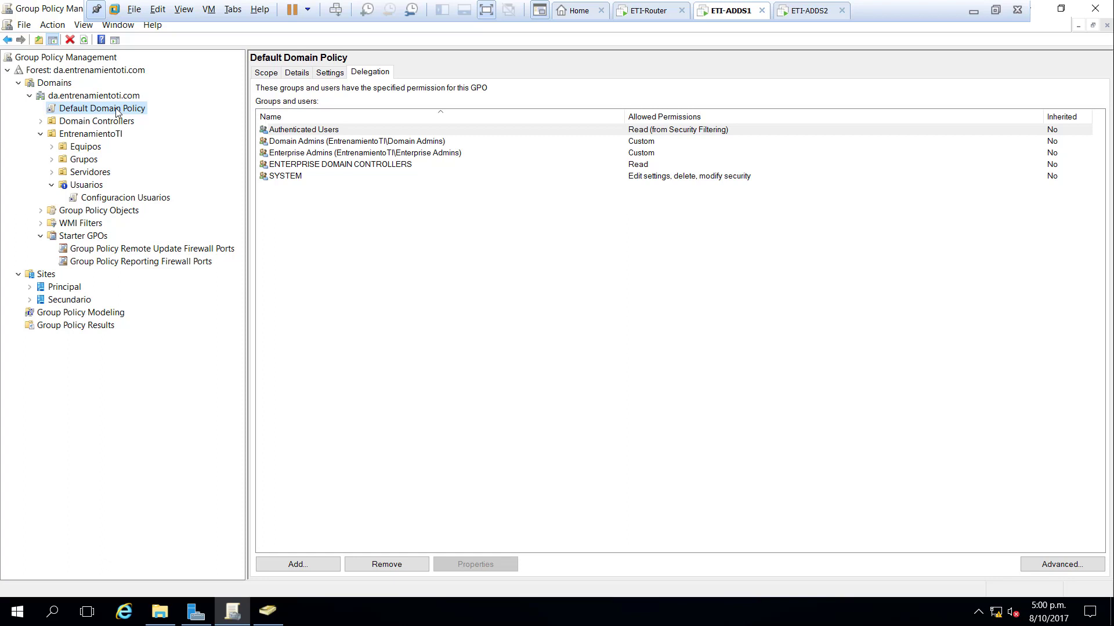
right_click(117, 111)
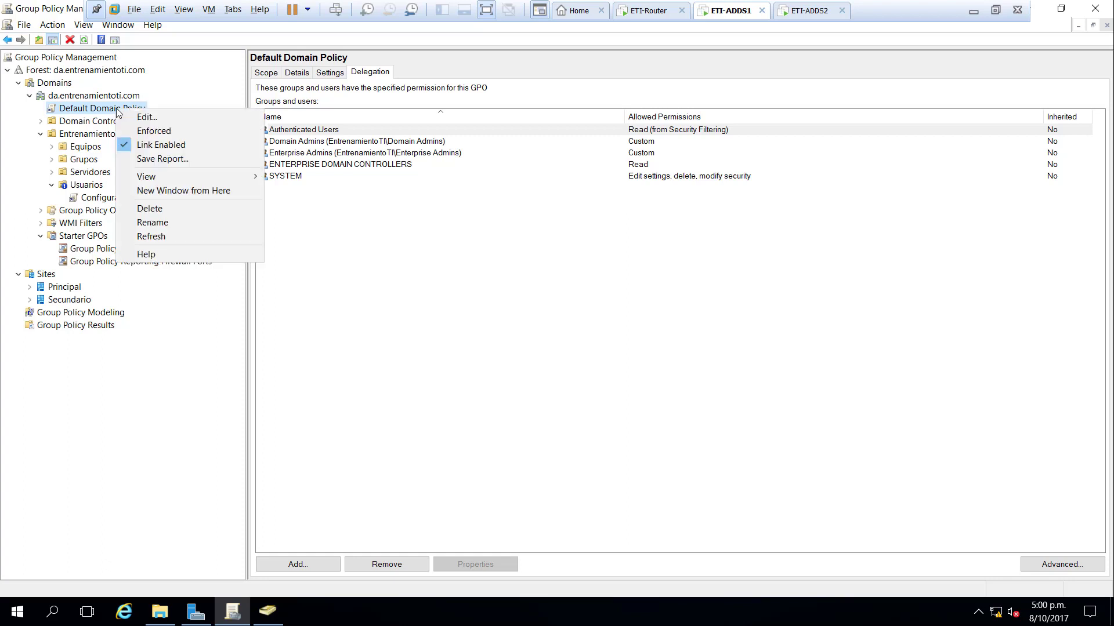
click(178, 133)
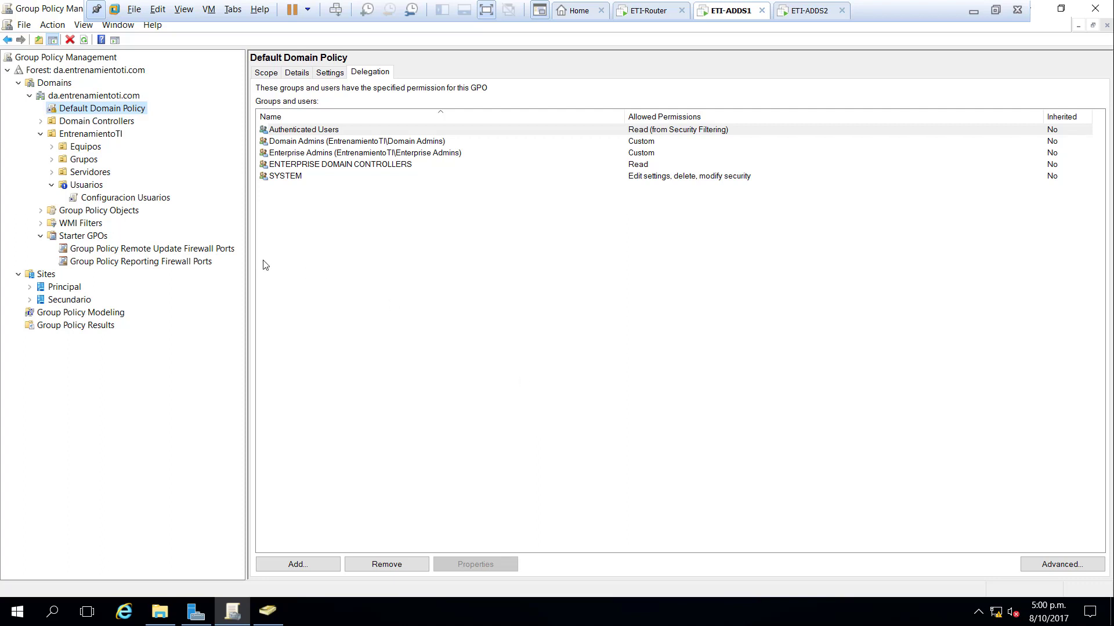
click(68, 187)
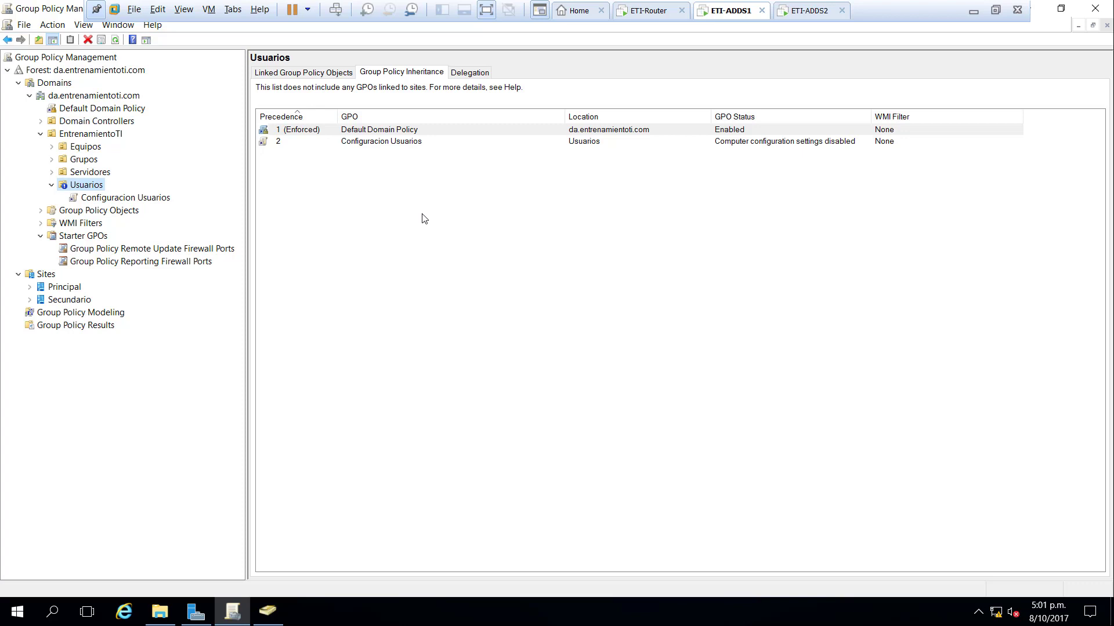
- Unenforce Default Domain Policy, unblock inheritance on Usuarios, and list the domain's Group Policy Objects
right_click(102, 109)
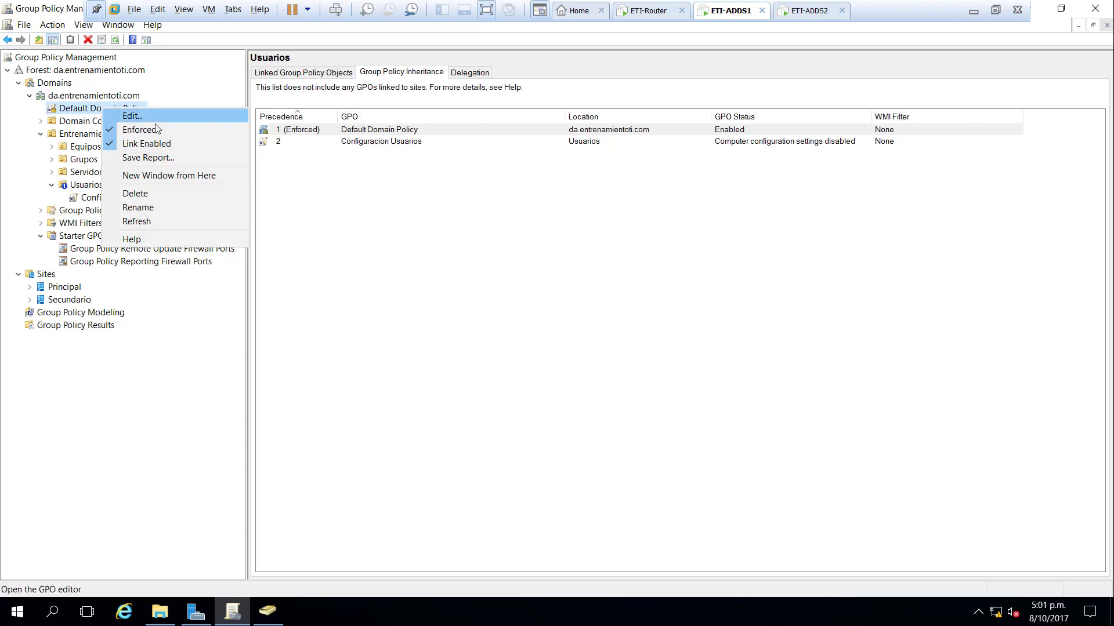
click(156, 142)
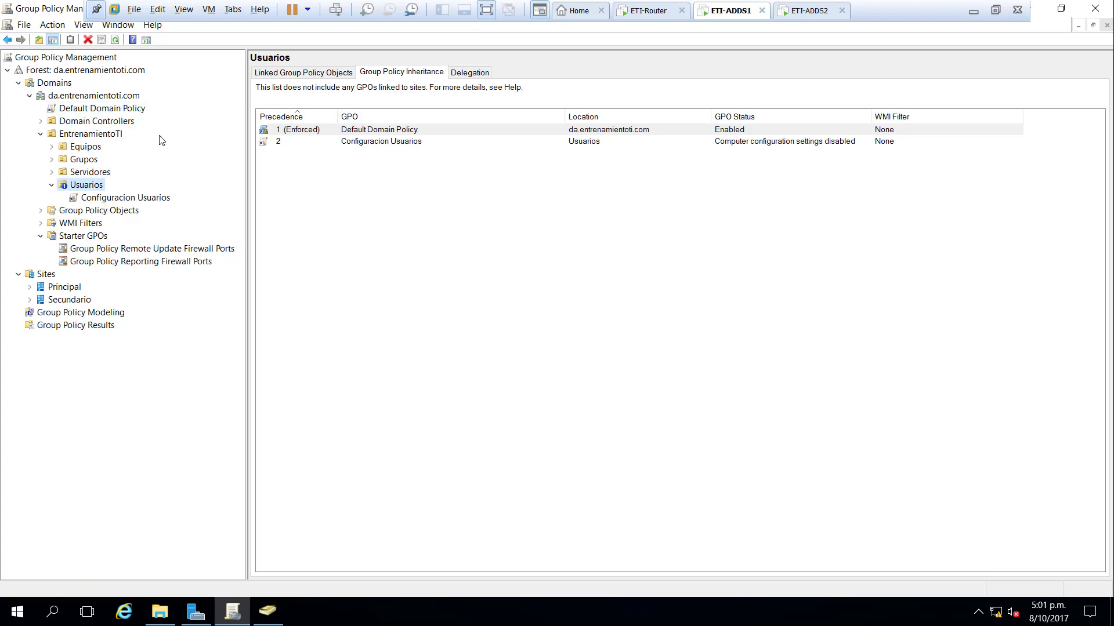
right_click(101, 188)
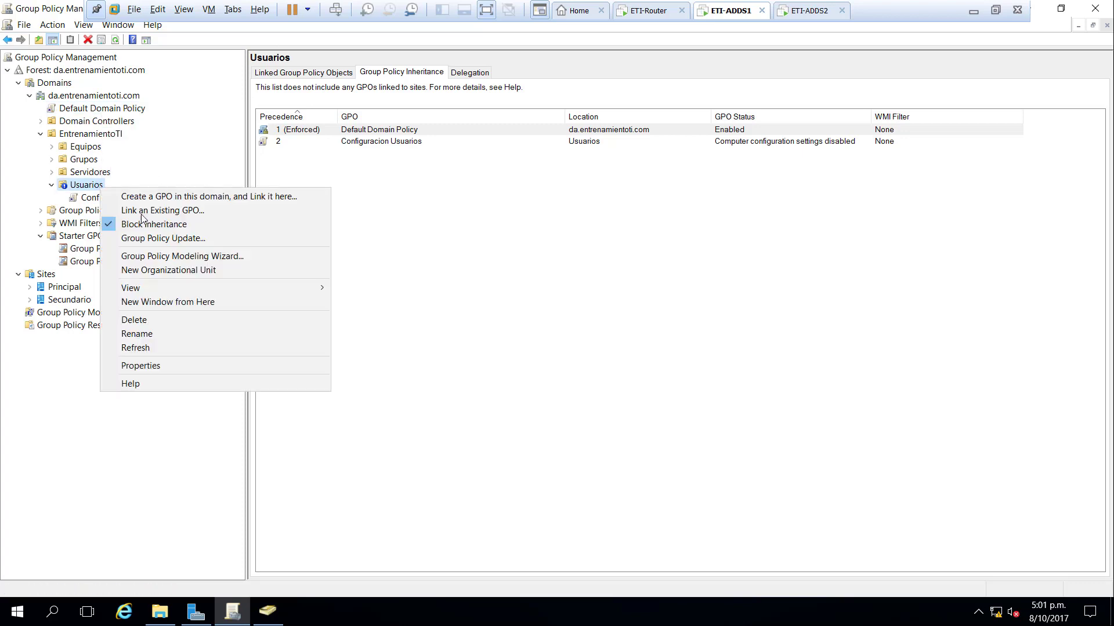
click(174, 224)
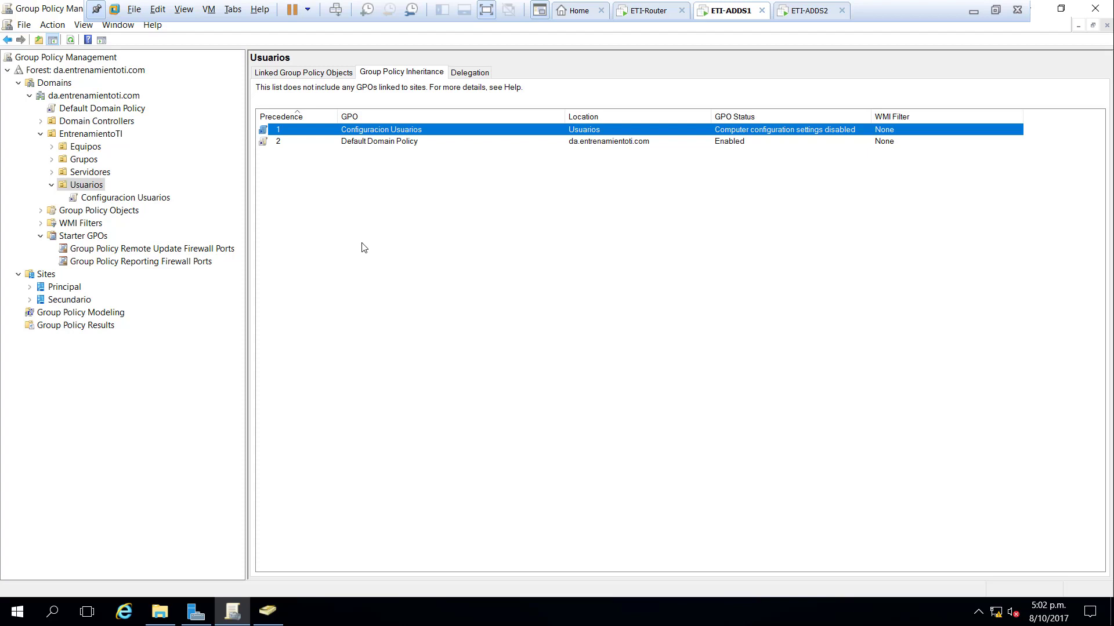
click(138, 212)
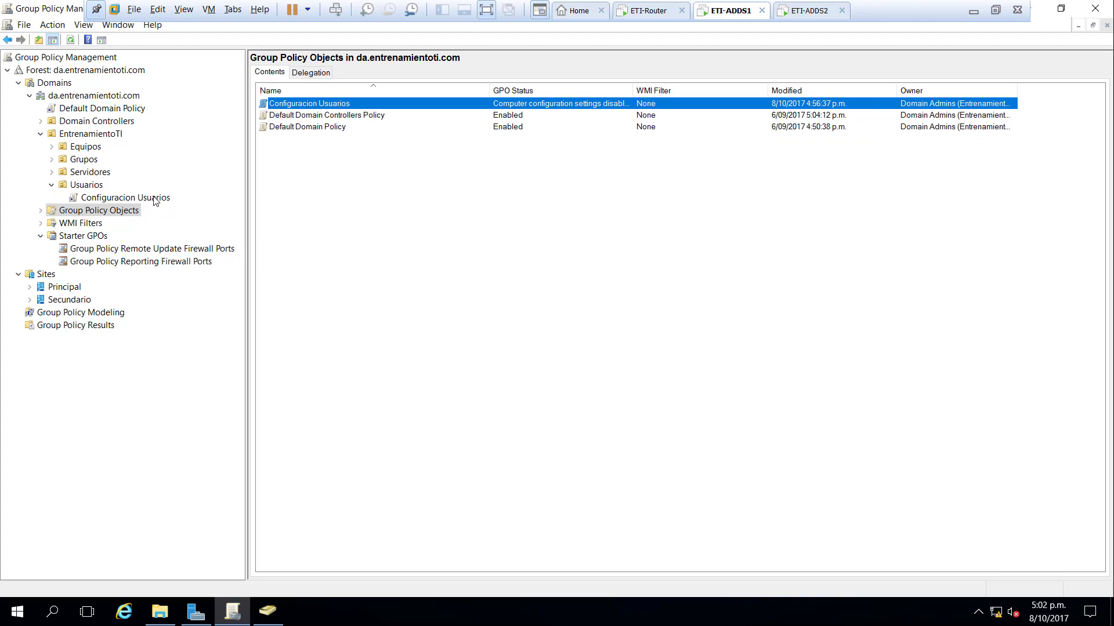
- Open Configuracion Usuarios in the Group Policy Management Editor, maximized with a wider tree
click(154, 198)
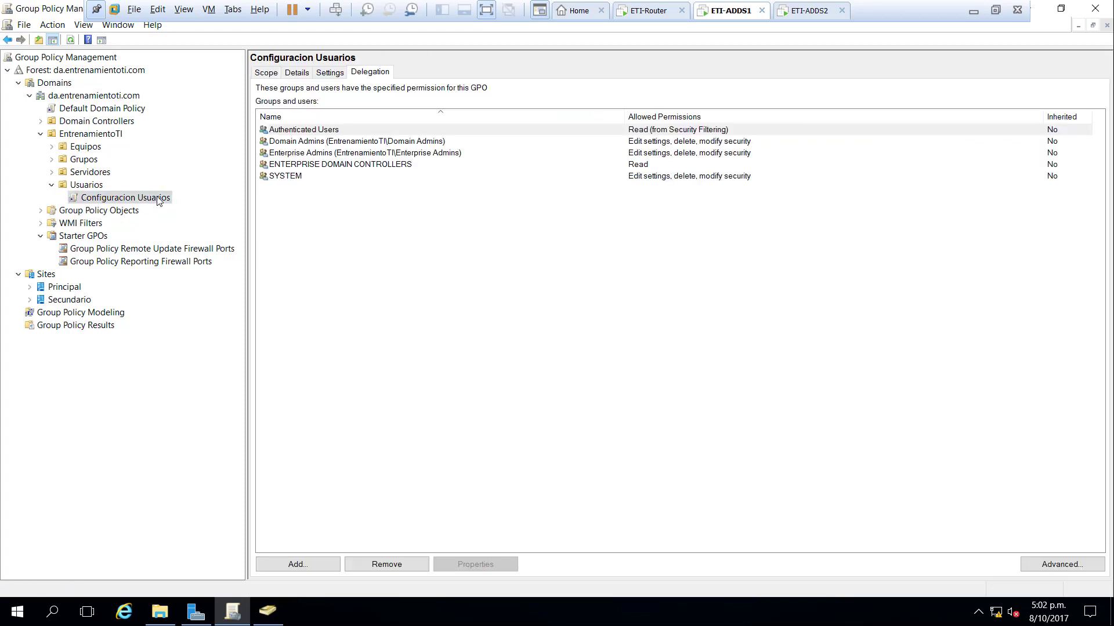
right_click(160, 208)
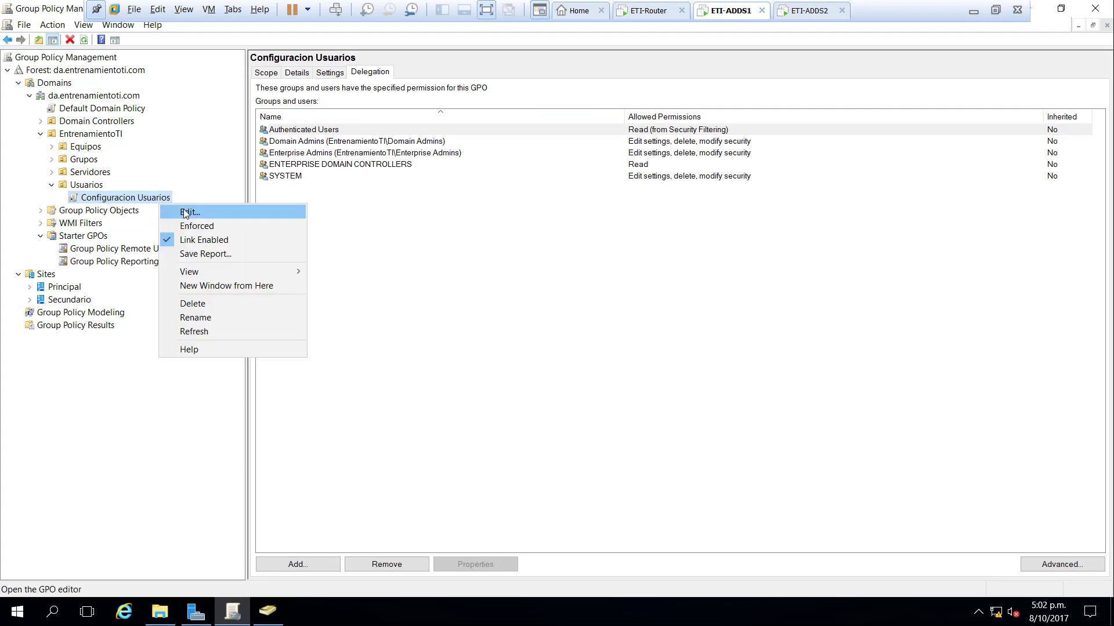
click(183, 212)
click(456, 56)
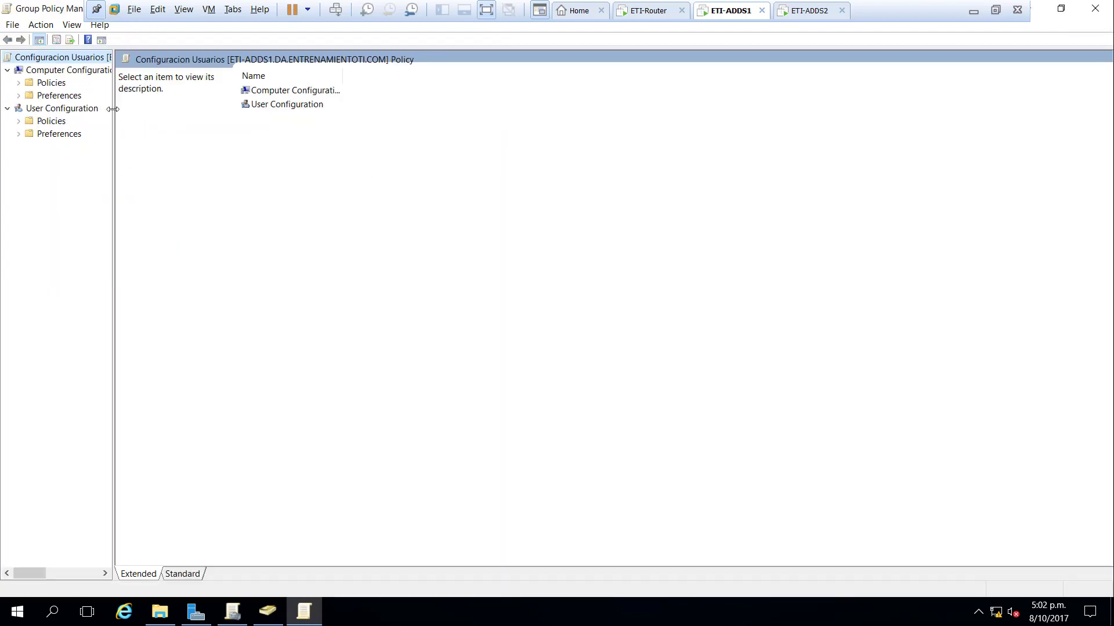
drag(113, 110, 216, 123)
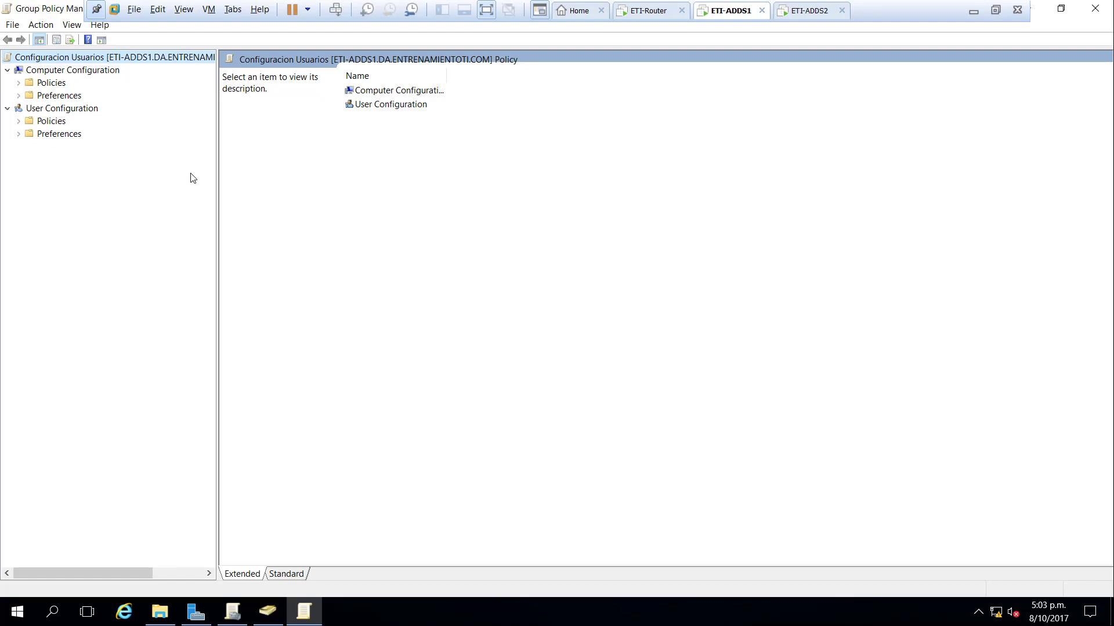
- Expand User Configuration > Preferences > Windows Settings and select the empty Shortcuts node
click(76, 110)
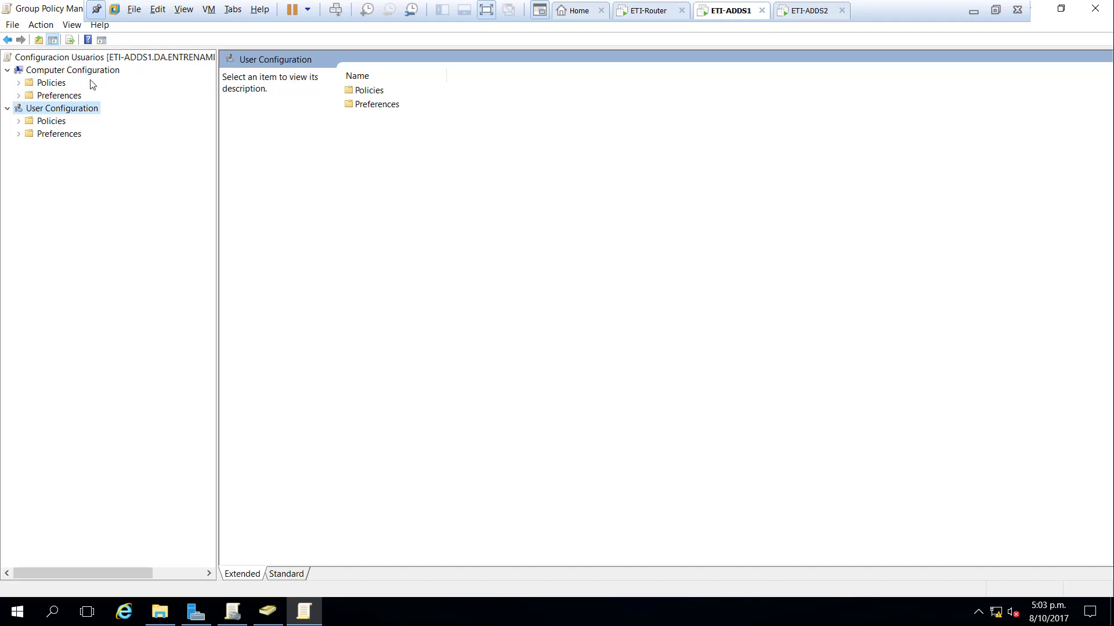
click(19, 121)
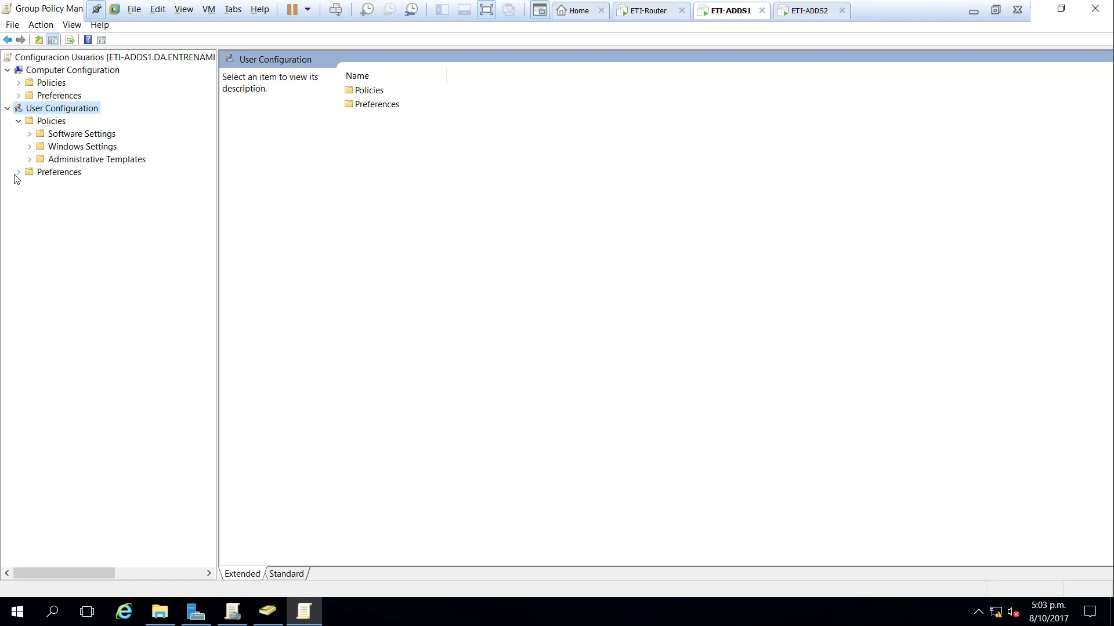
click(18, 172)
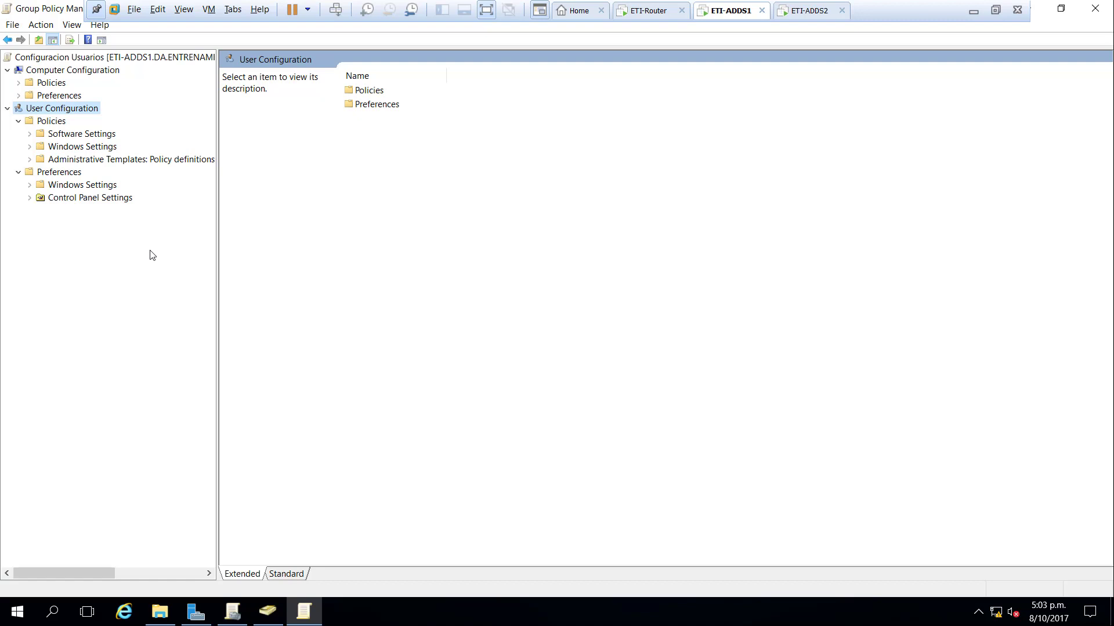
click(30, 185)
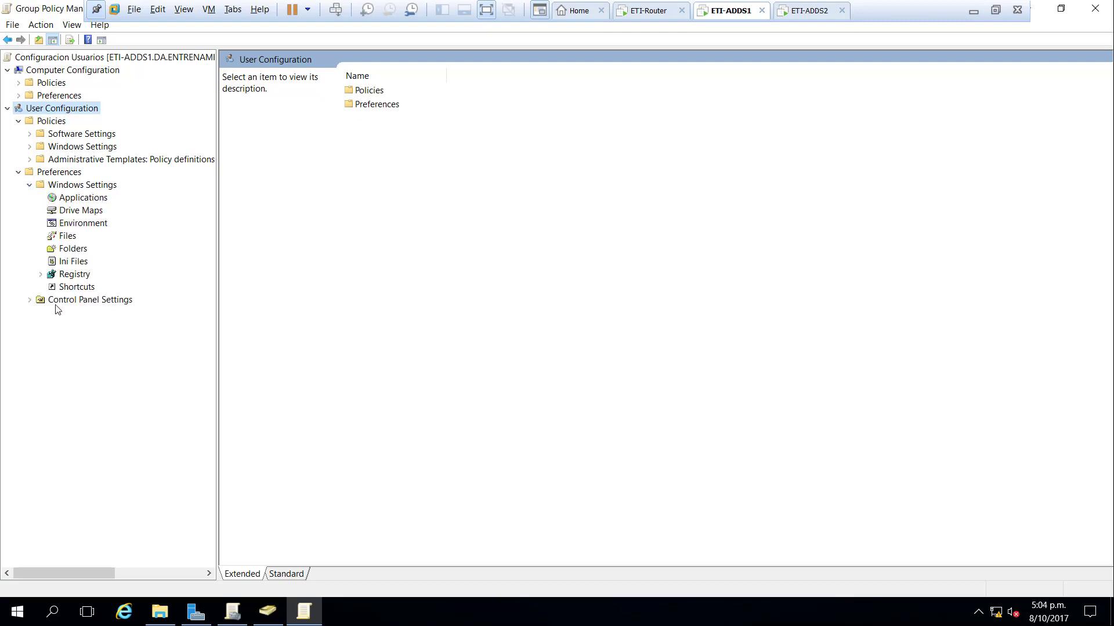
click(30, 300)
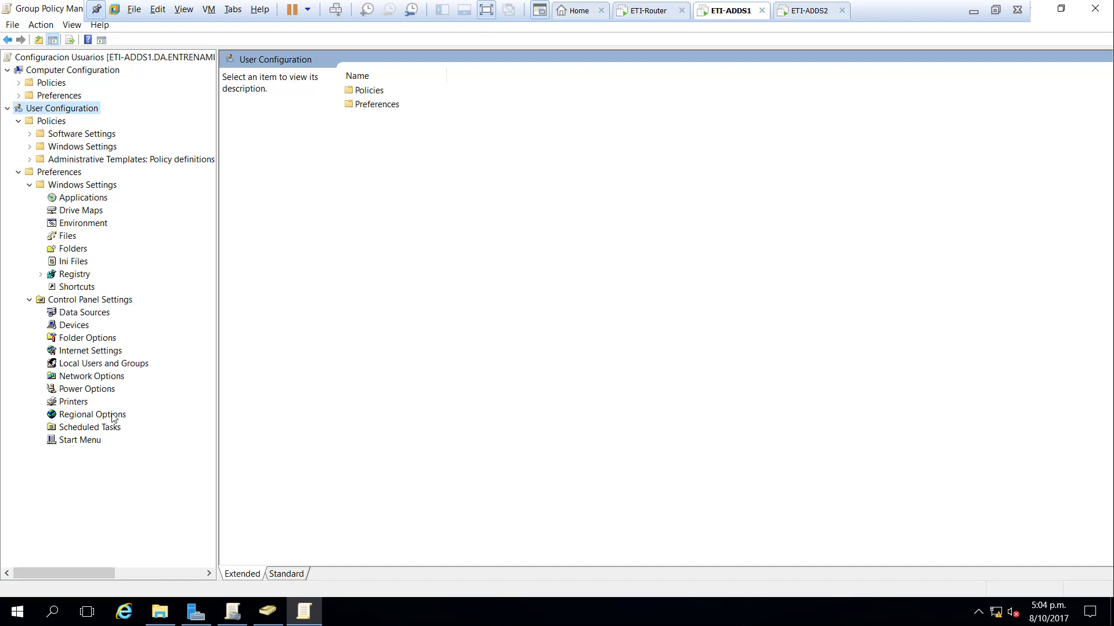
click(72, 287)
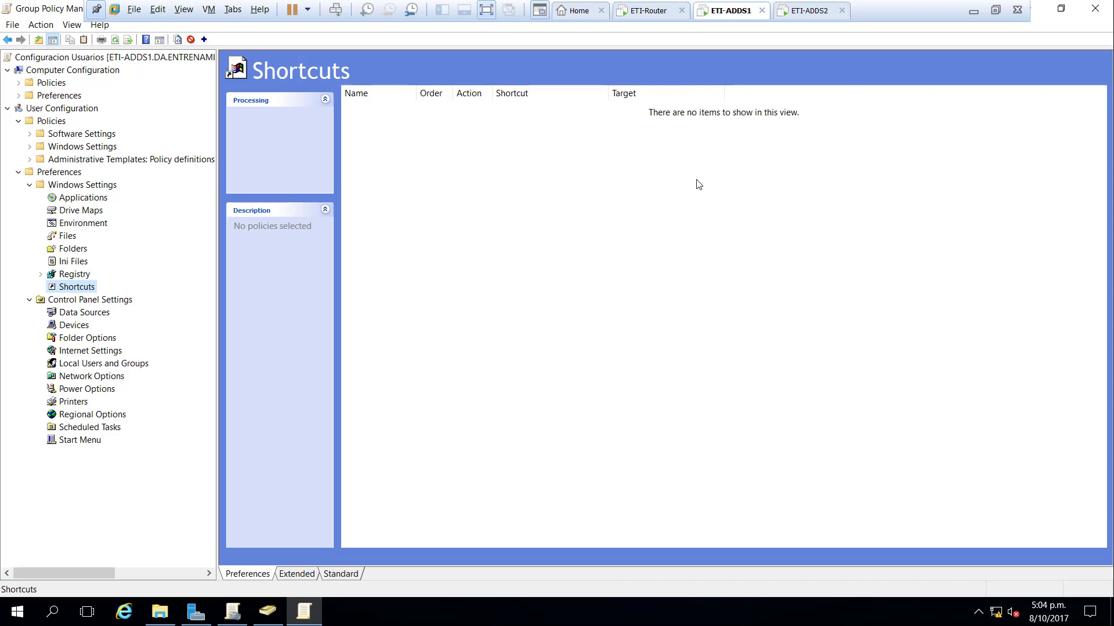
- Create a new Shortcut preference item and view its Create, Replace, Update, Delete actions
right_click(586, 198)
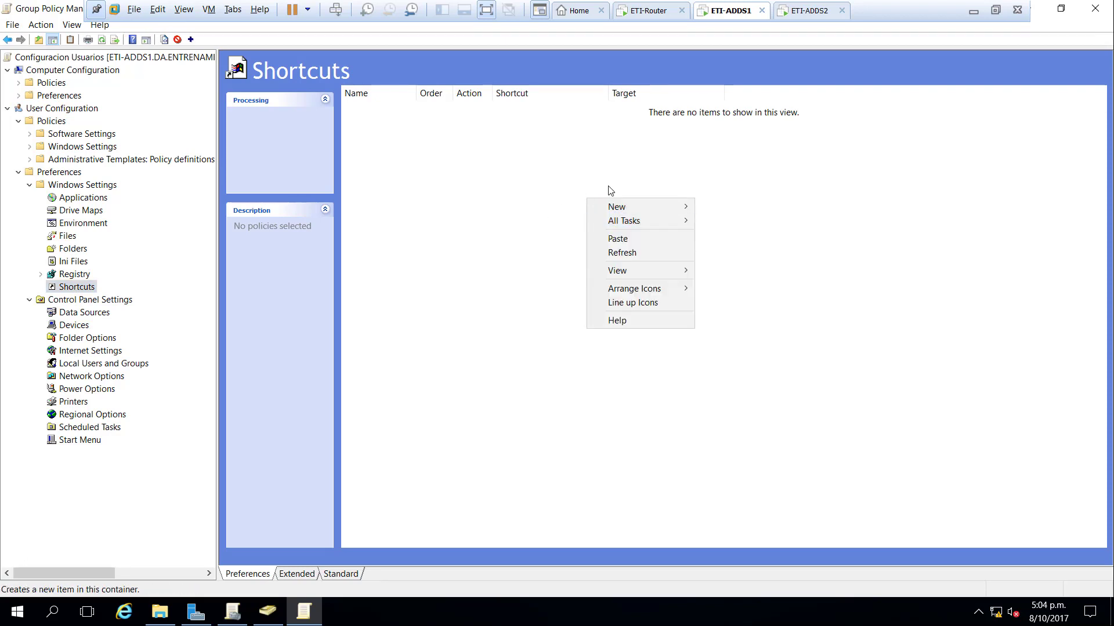
mouse_move(663, 206)
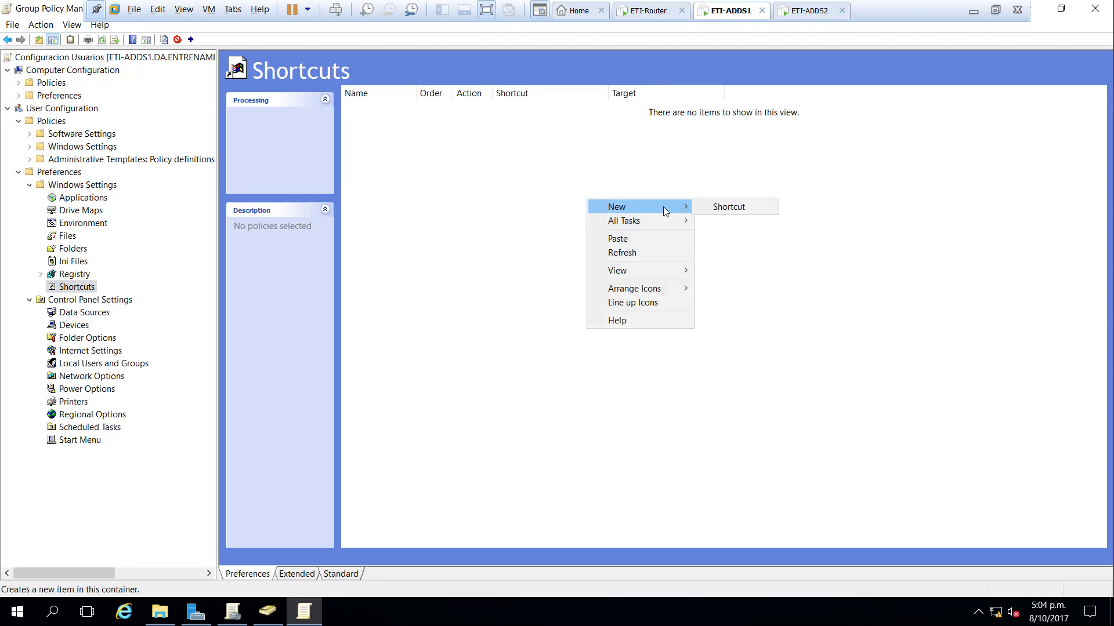
click(715, 209)
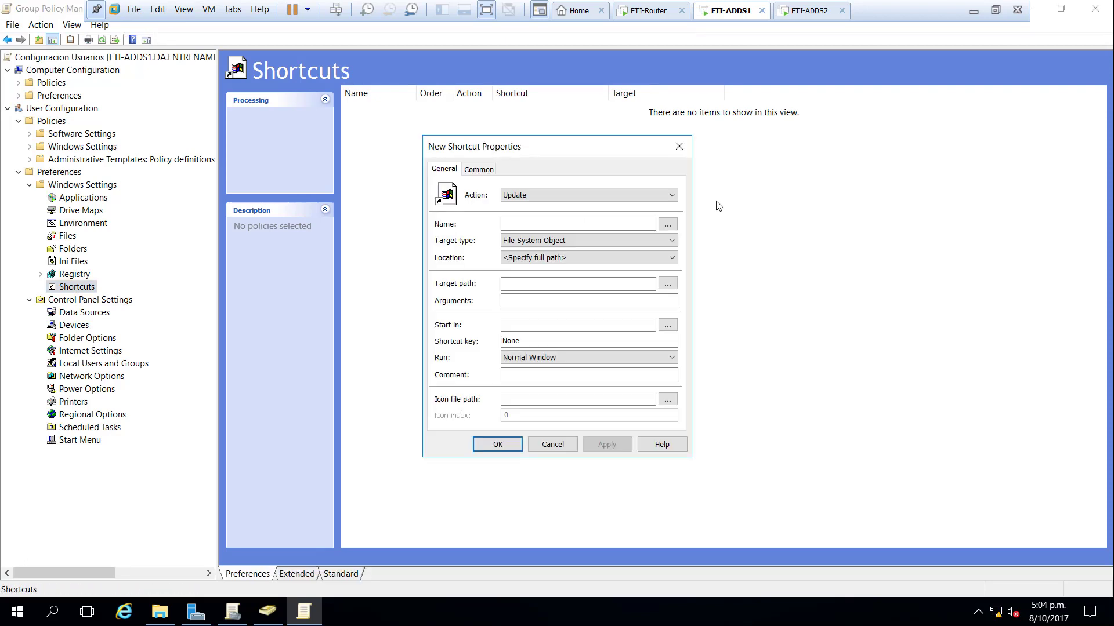
click(564, 202)
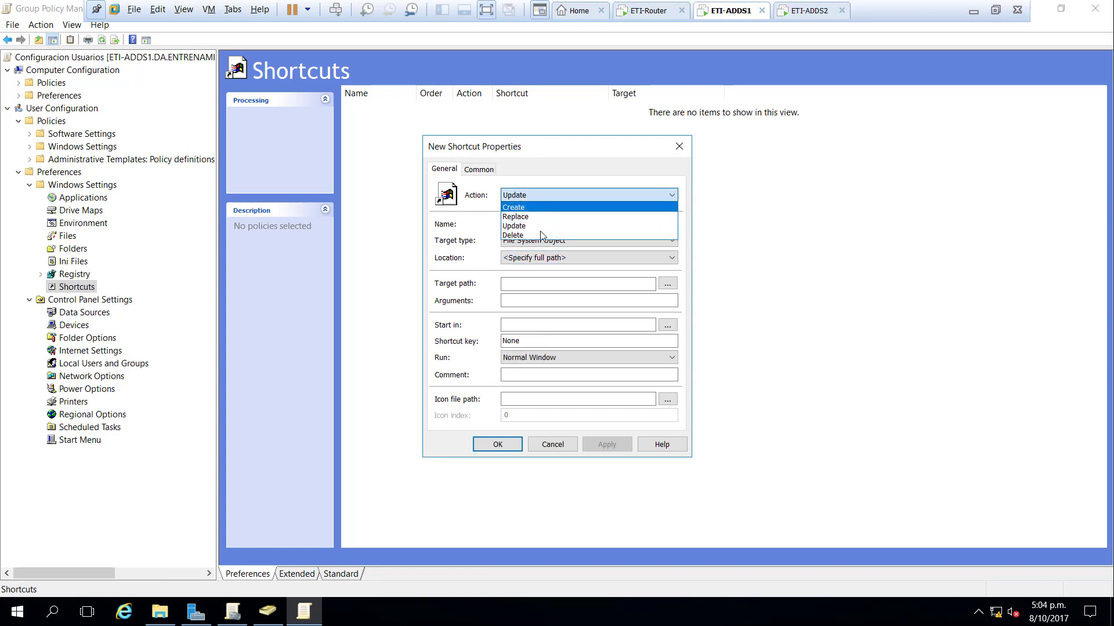
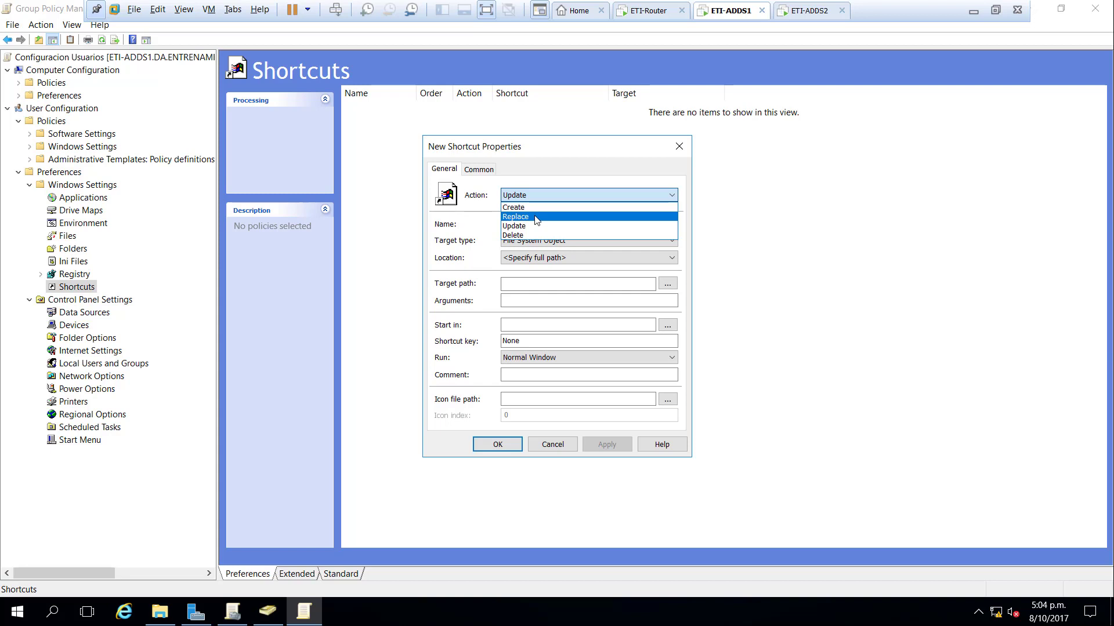
click(536, 217)
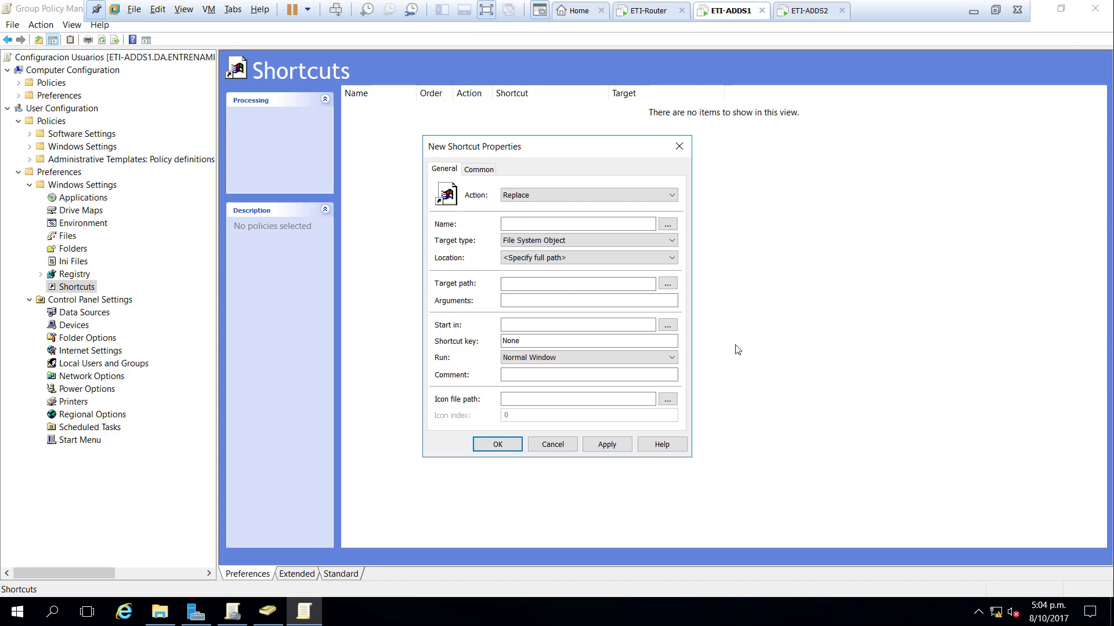
click(650, 241)
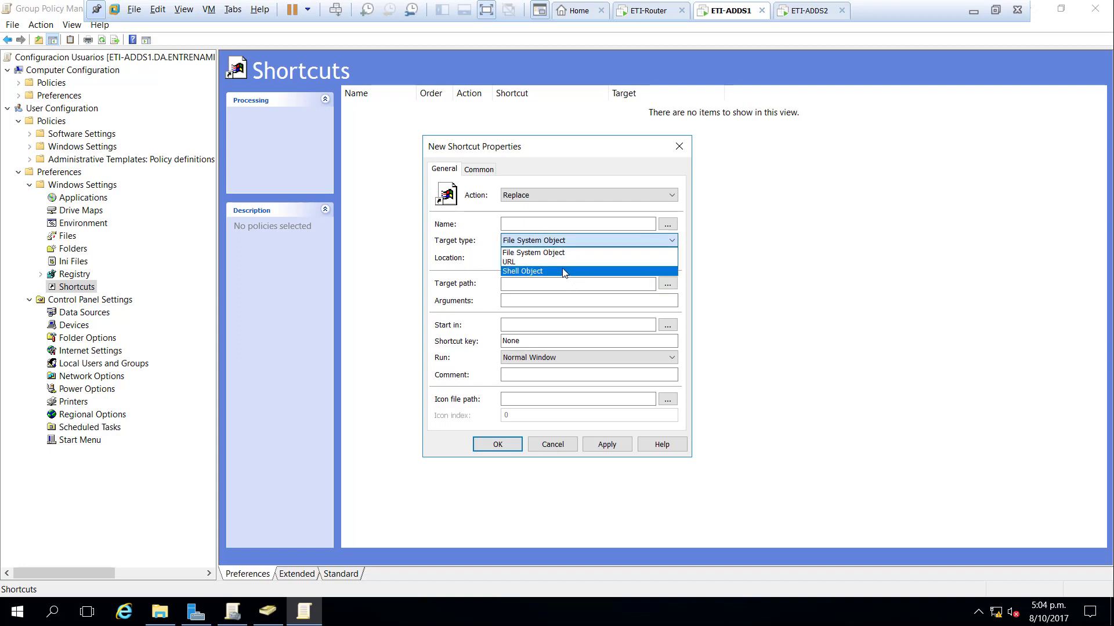
click(563, 261)
click(538, 224)
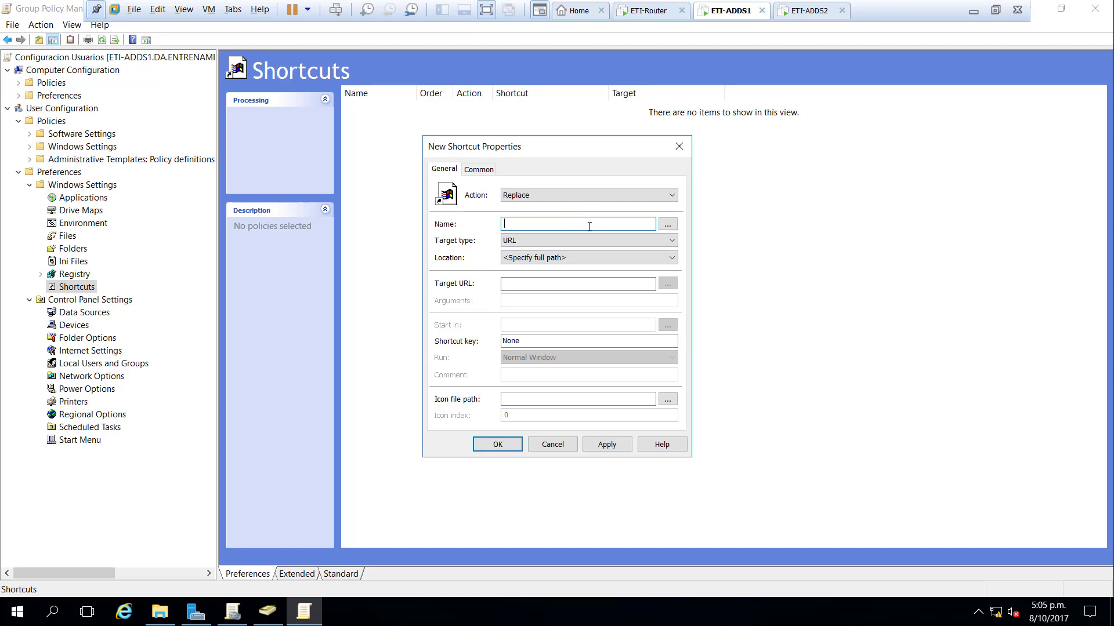
text(EntrenamientoTI)
click(595, 283)
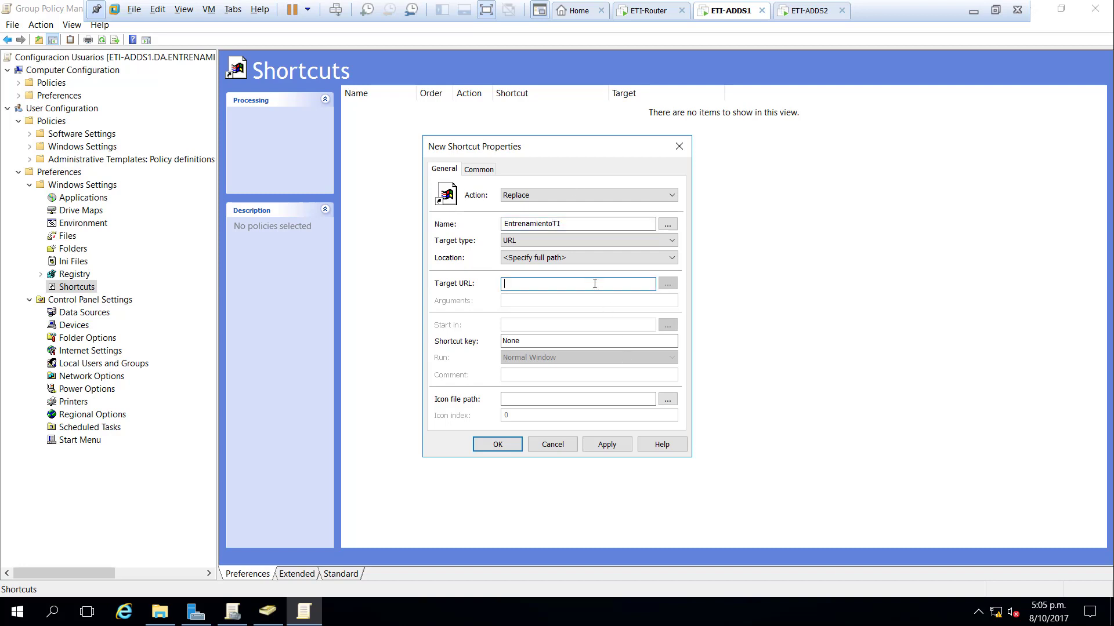
text(https:\\)
text(www.youtube.com/c/entrenamientoti)
click(613, 448)
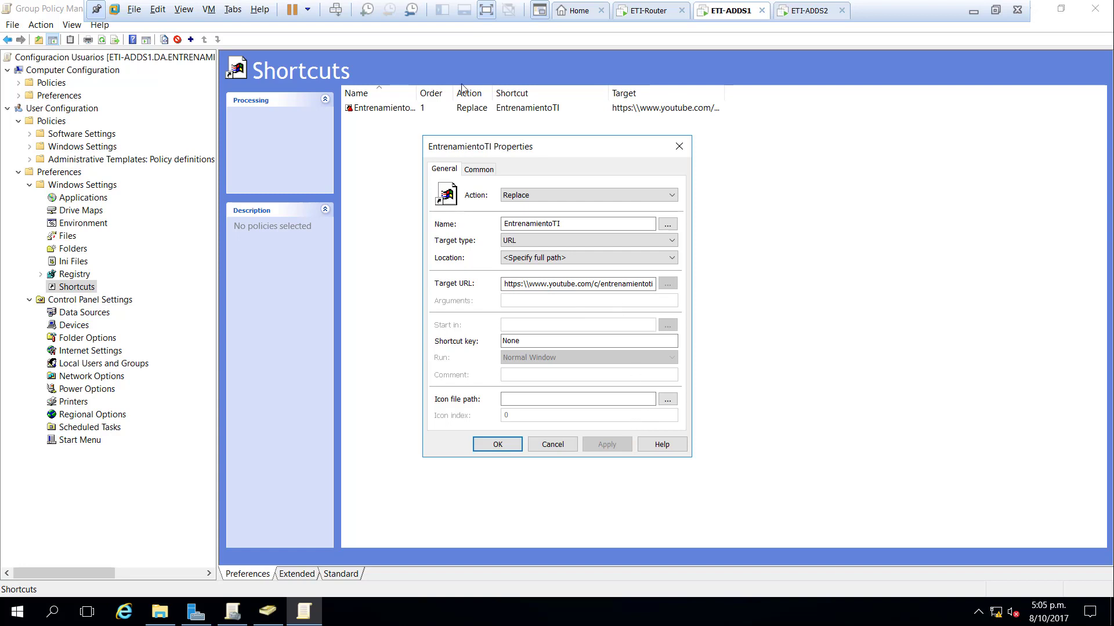
- Enable item-level targeting on the shortcut, limited to the Domain Admins security group
click(493, 172)
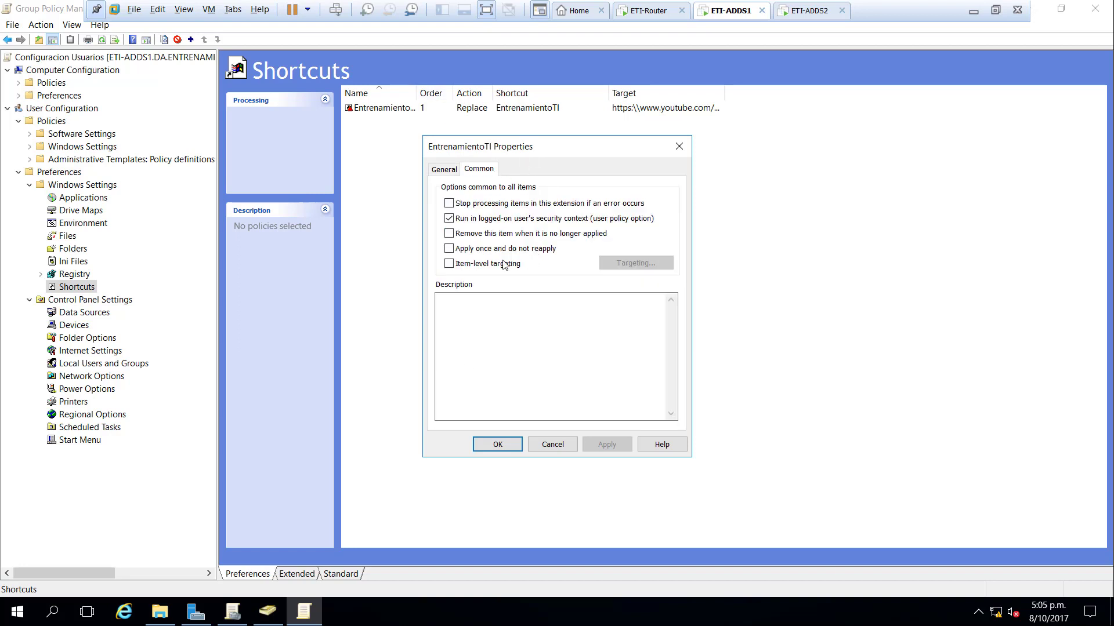
click(449, 263)
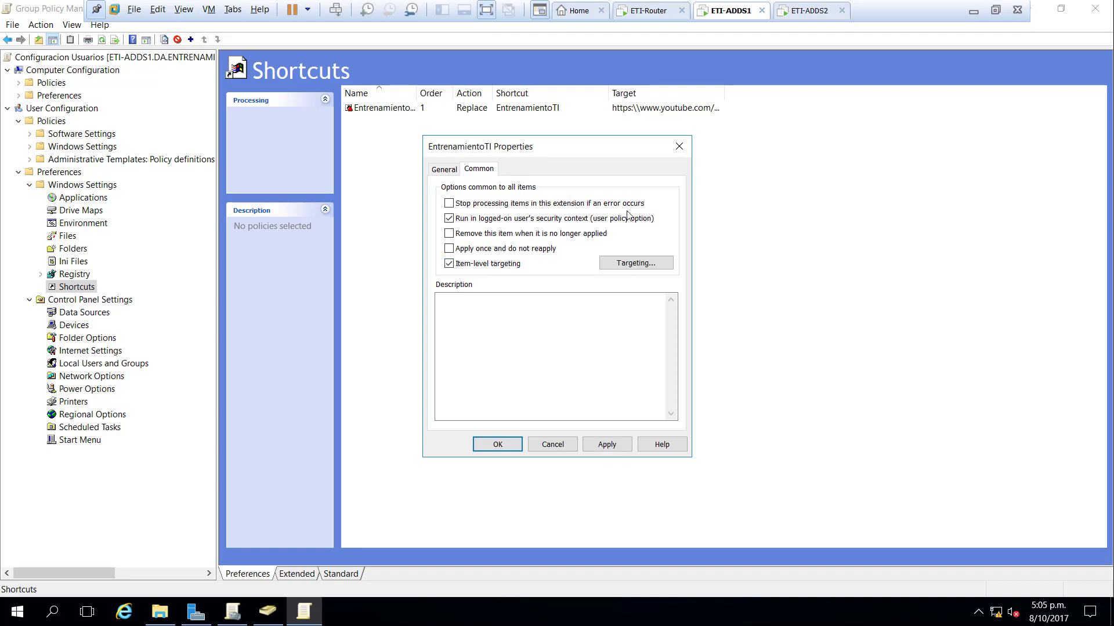
click(650, 271)
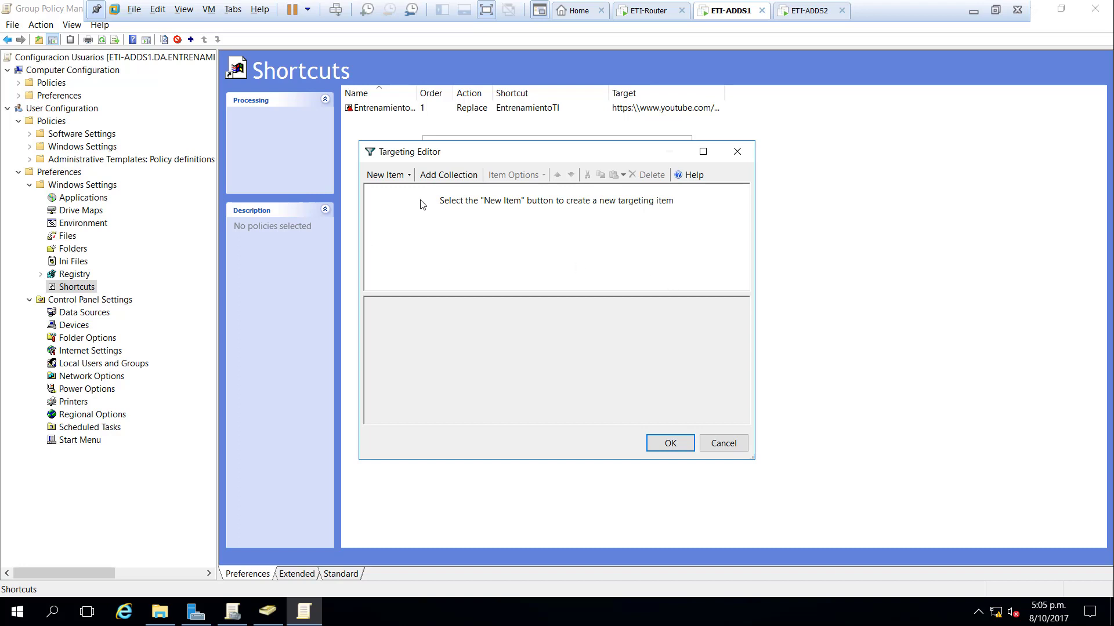
click(386, 176)
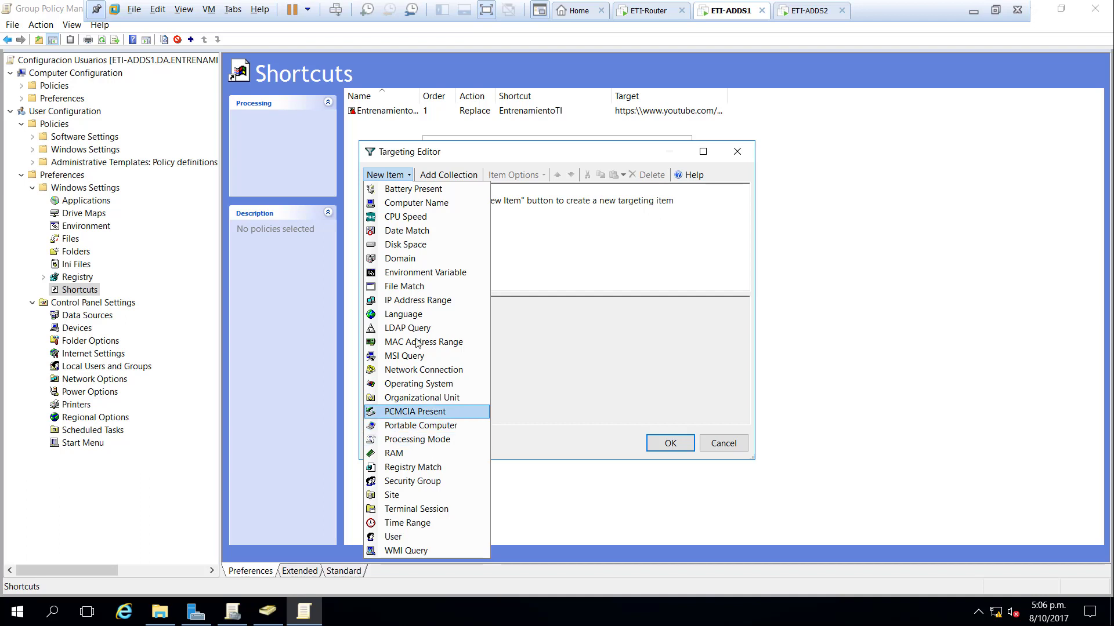
click(413, 482)
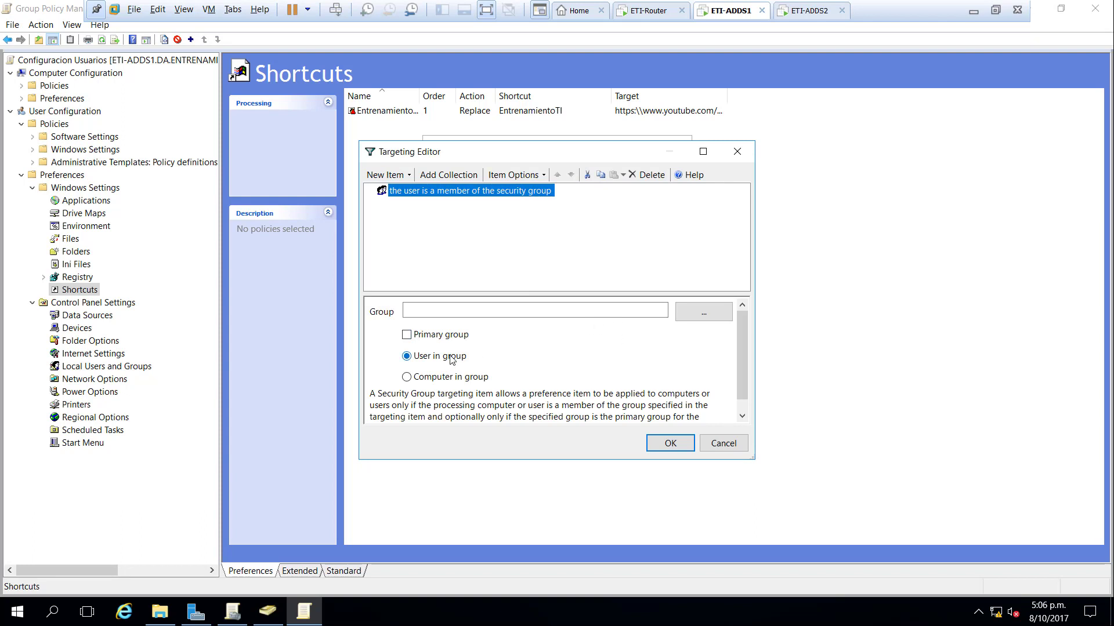
click(703, 311)
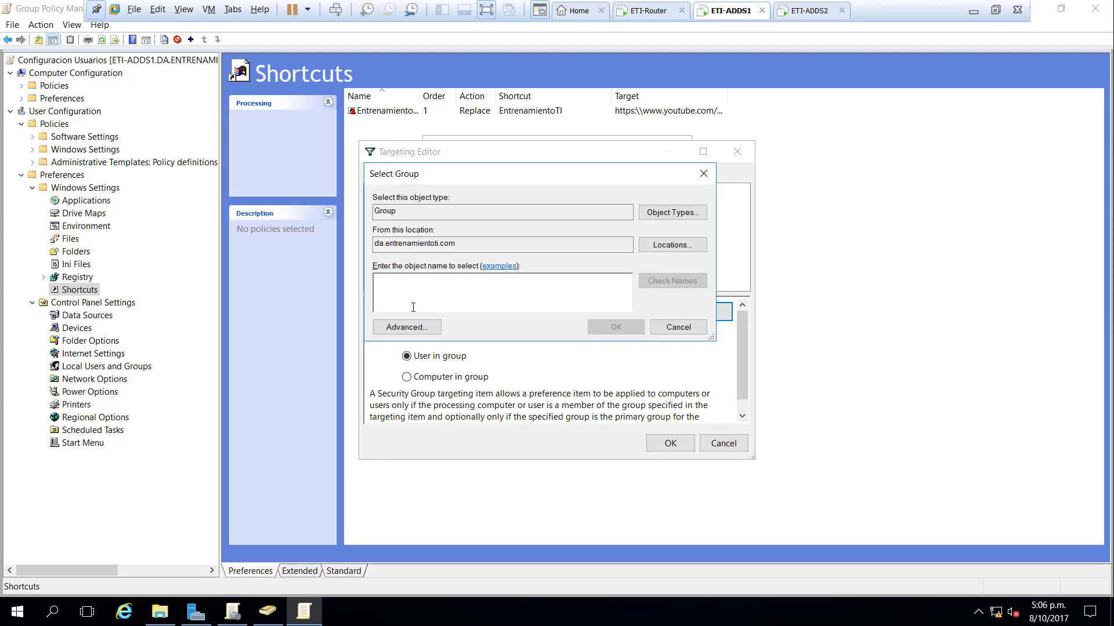
text(do)
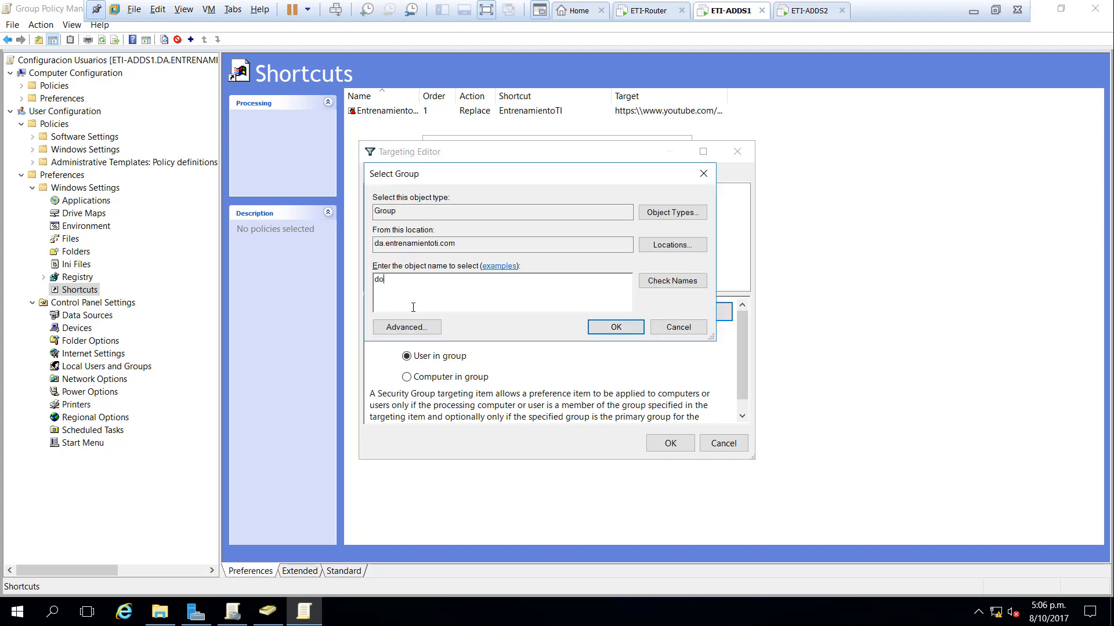
text(main)
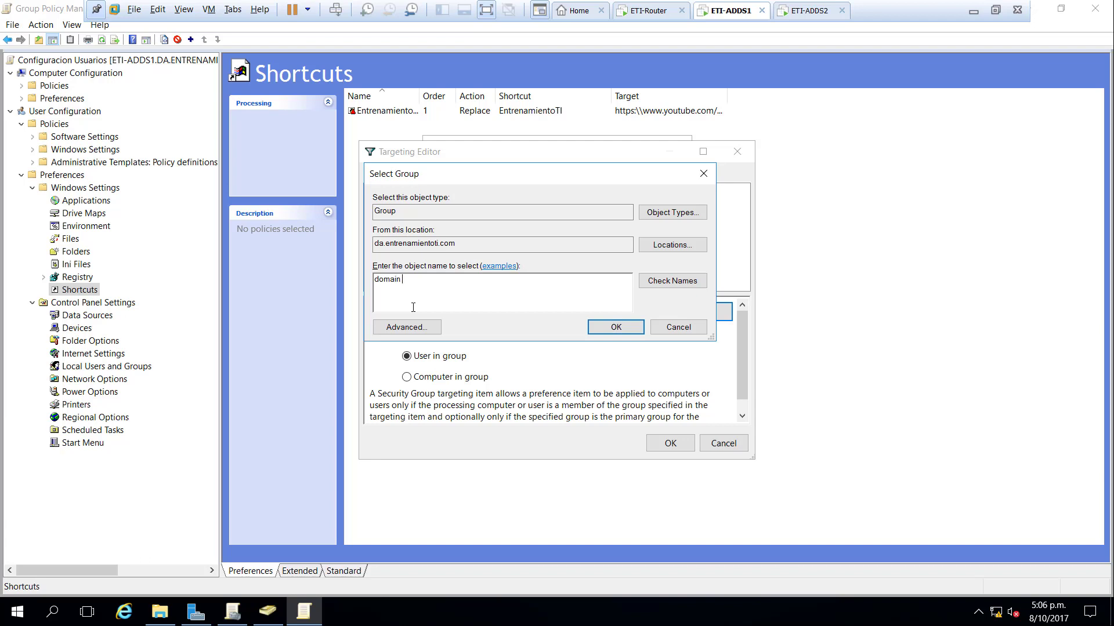
text( admins)
key(Return)
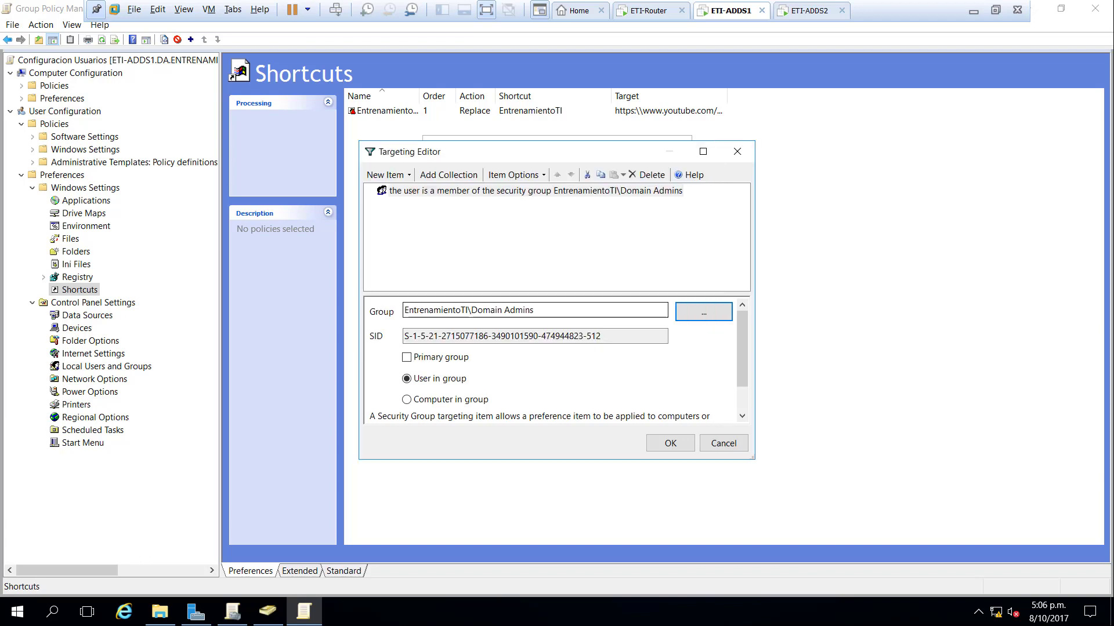
click(668, 446)
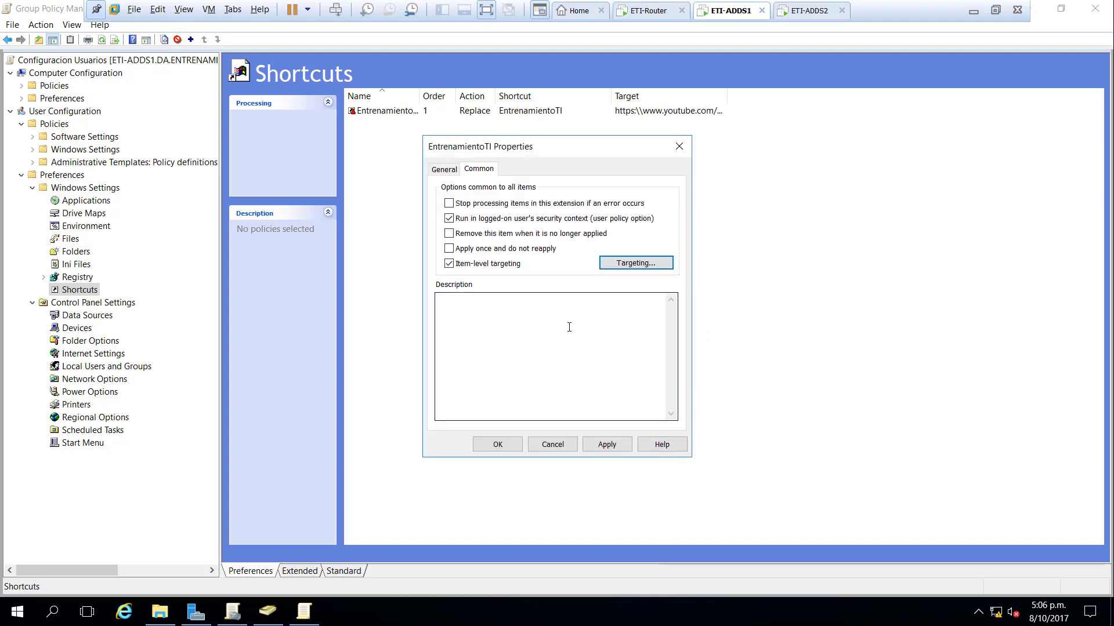
- Apply the targeting and widen the Target column to show the full URL
click(607, 444)
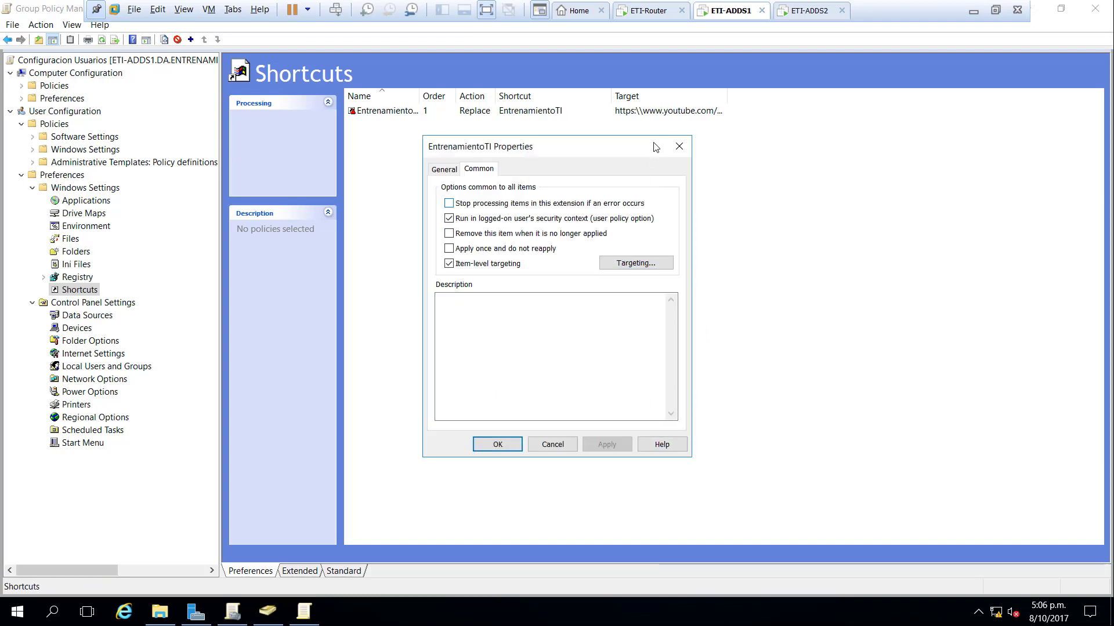
double_click(727, 93)
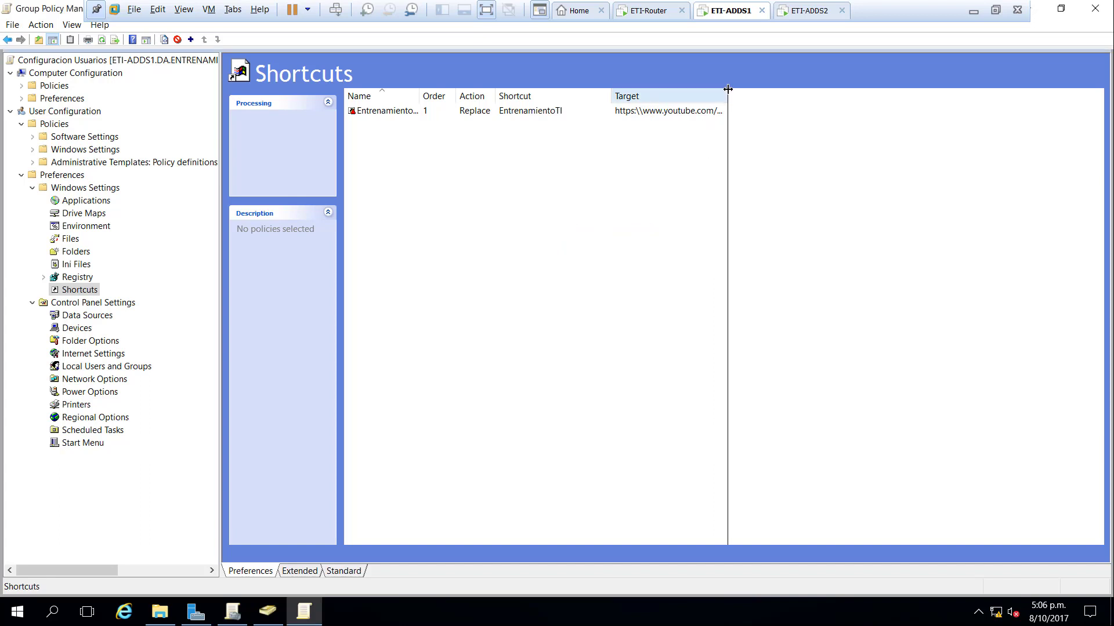
click(742, 364)
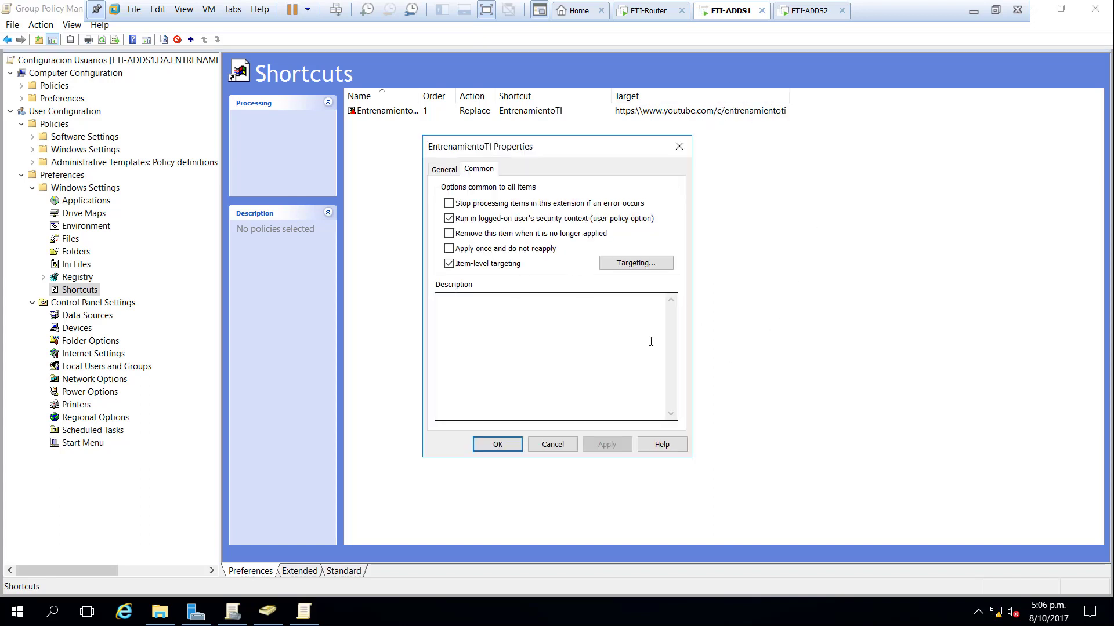
- Turn off item-level targeting, save the shortcut, and show VMware's Home page
click(508, 263)
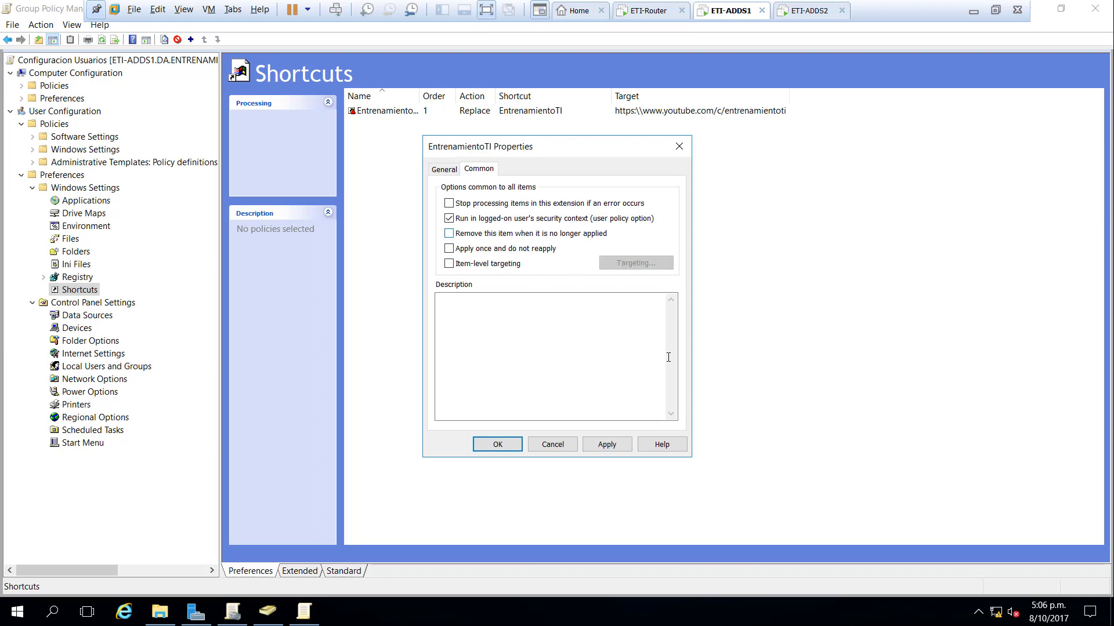
click(619, 451)
click(498, 447)
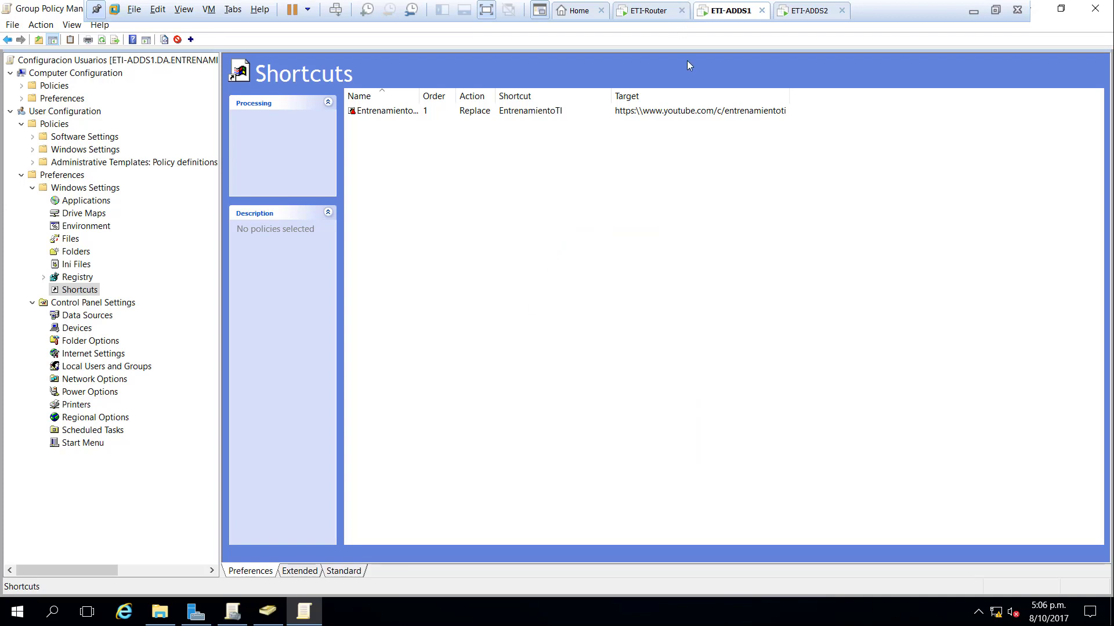
click(591, 11)
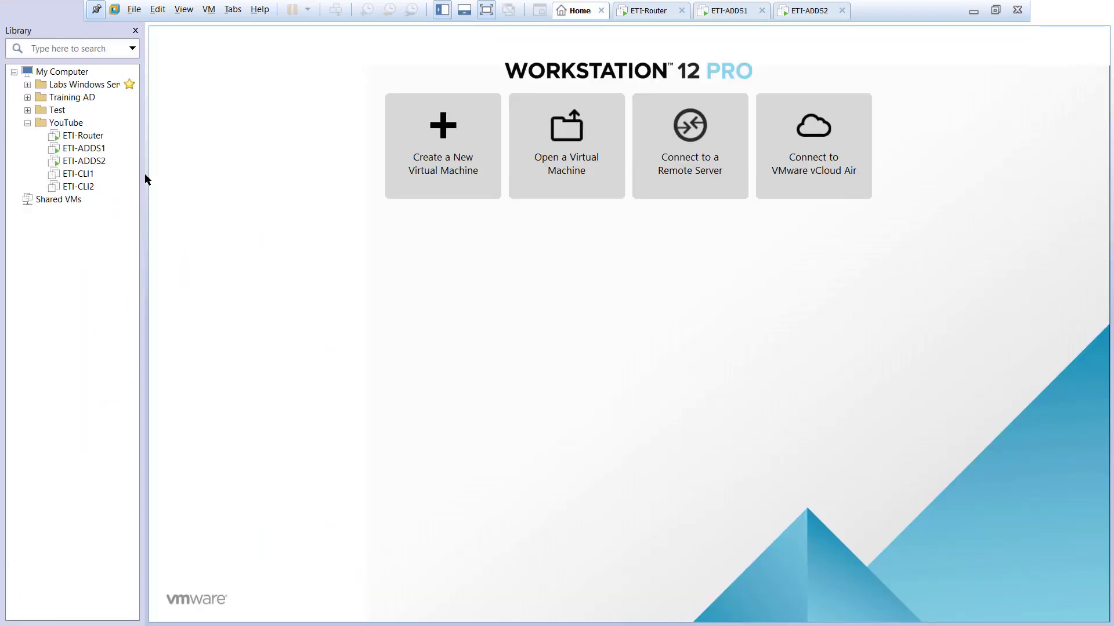
- Open ETI-CLI1, close the Group Policy editor on ETI-ADDS1, then power on ETI-CLI1
click(79, 174)
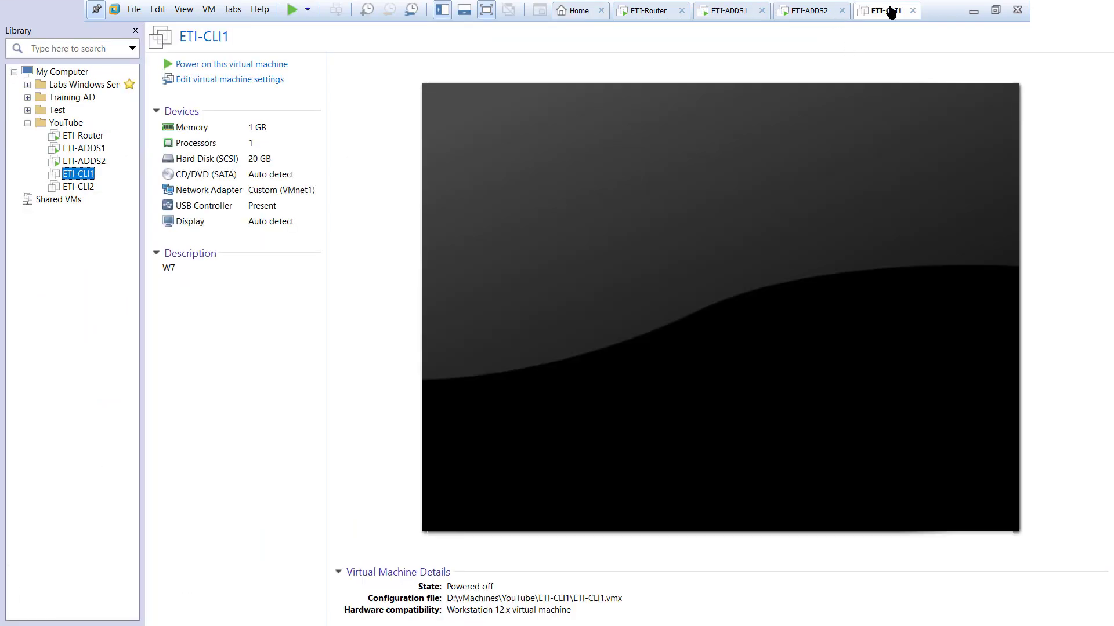
click(256, 63)
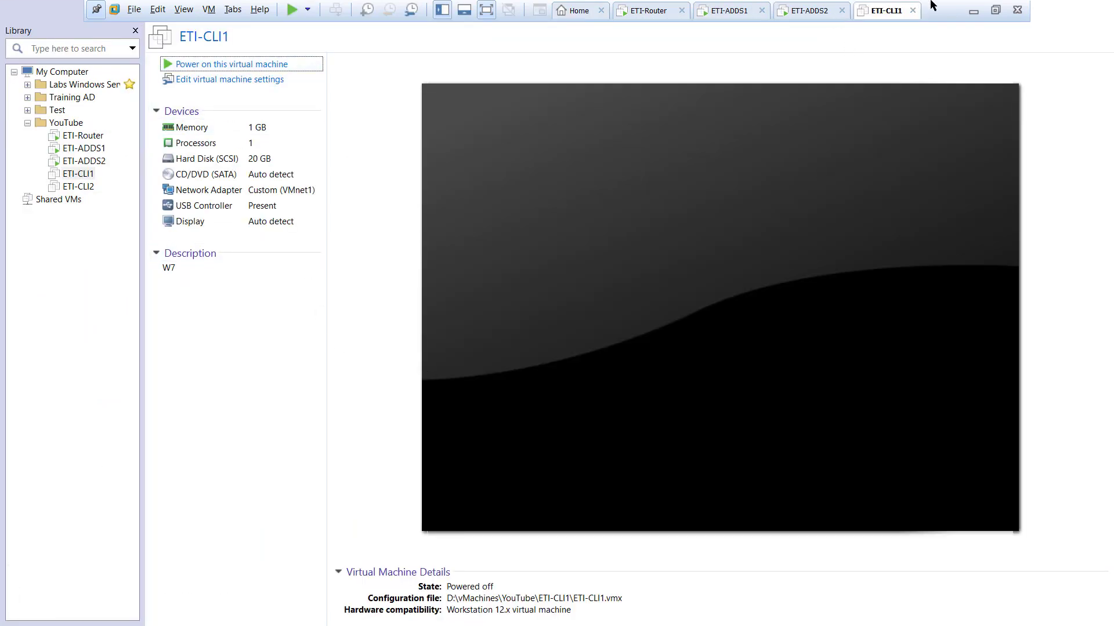
click(731, 11)
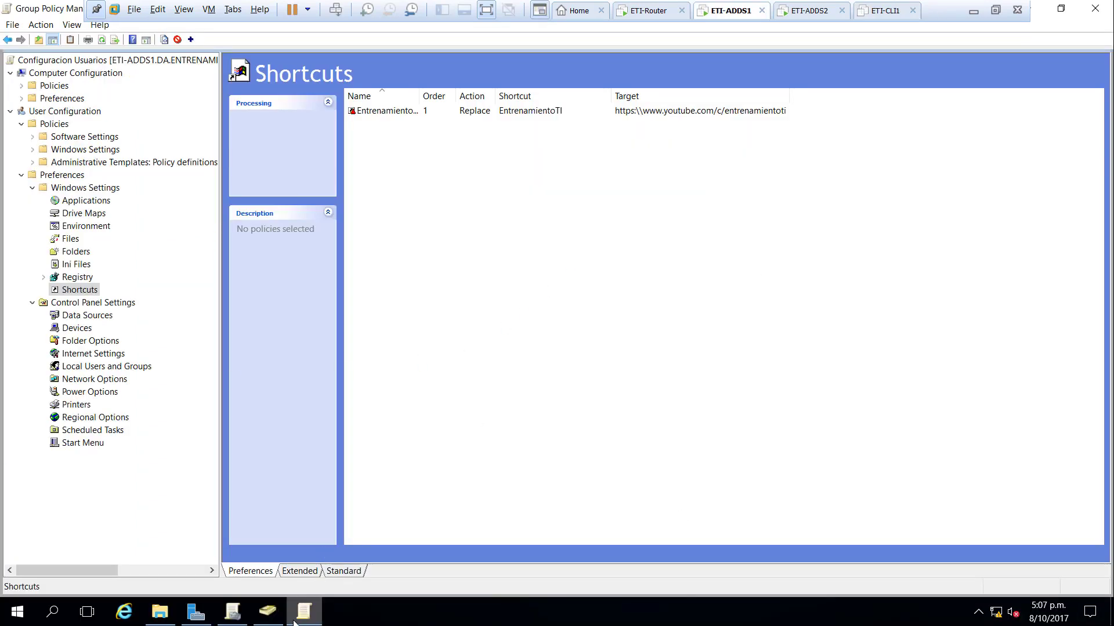
click(1095, 8)
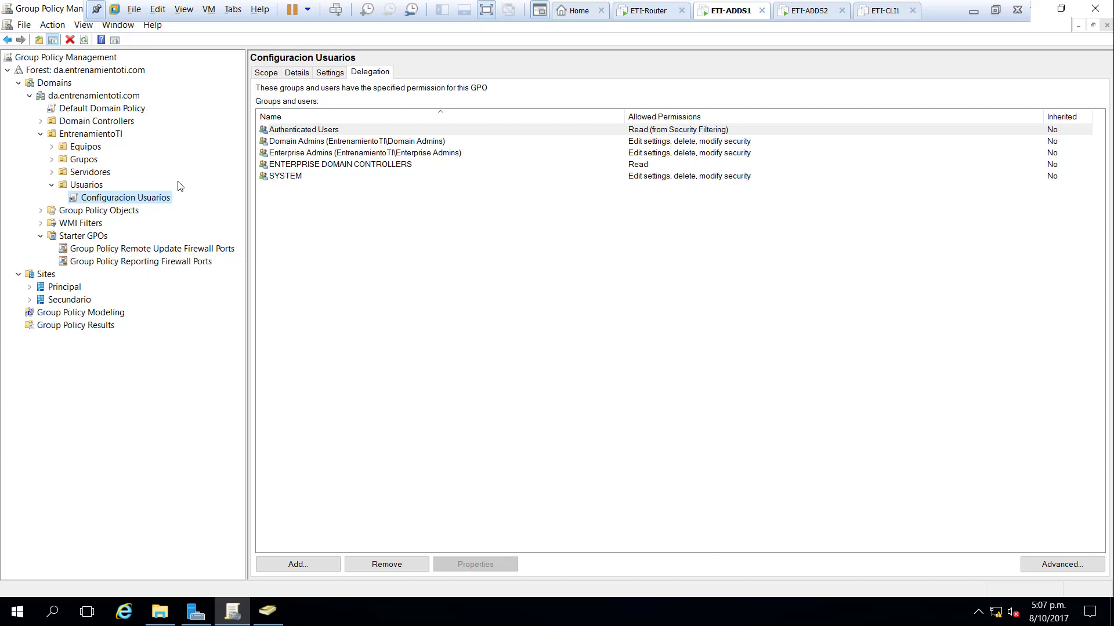
click(878, 18)
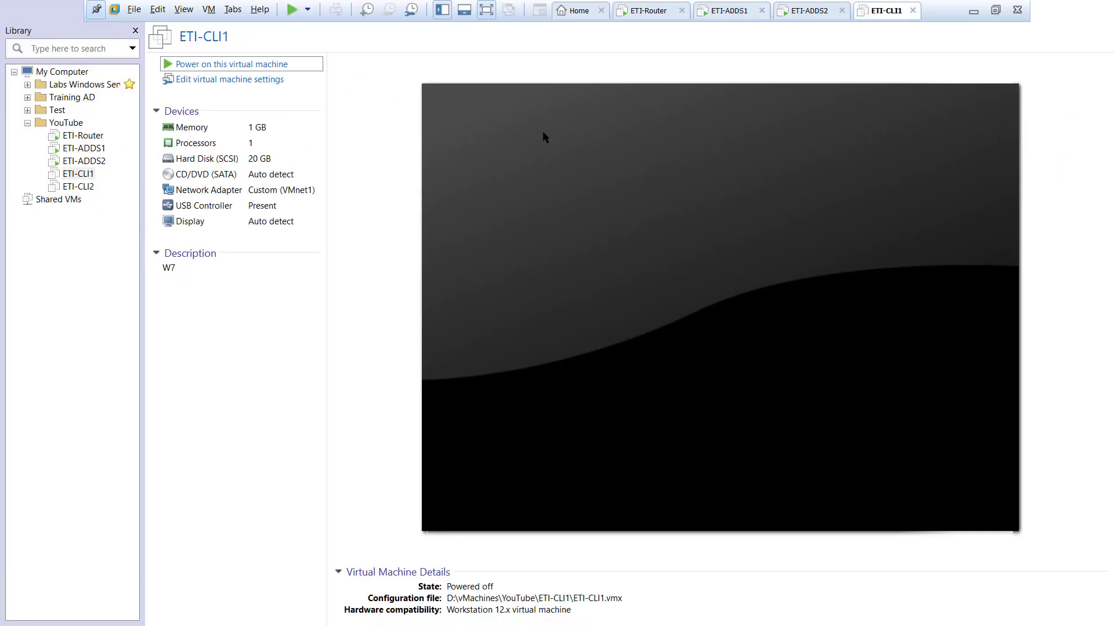
click(288, 70)
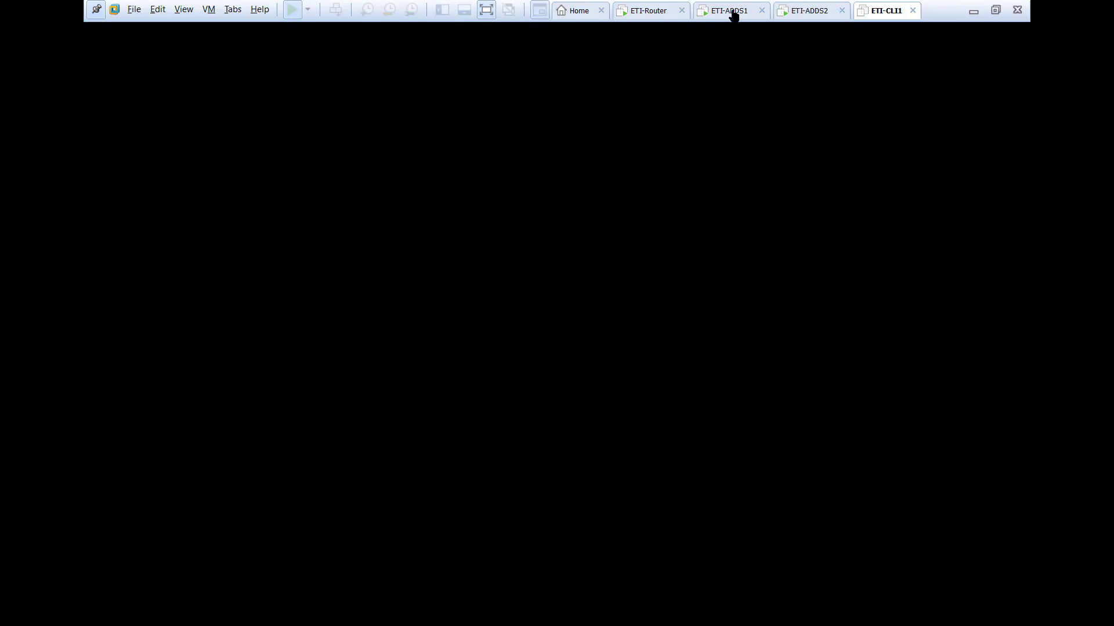
- Review the Configuracion Usuarios delegation list on ETI-ADDS1 unchanged, then go to ETI-CLI1
click(733, 12)
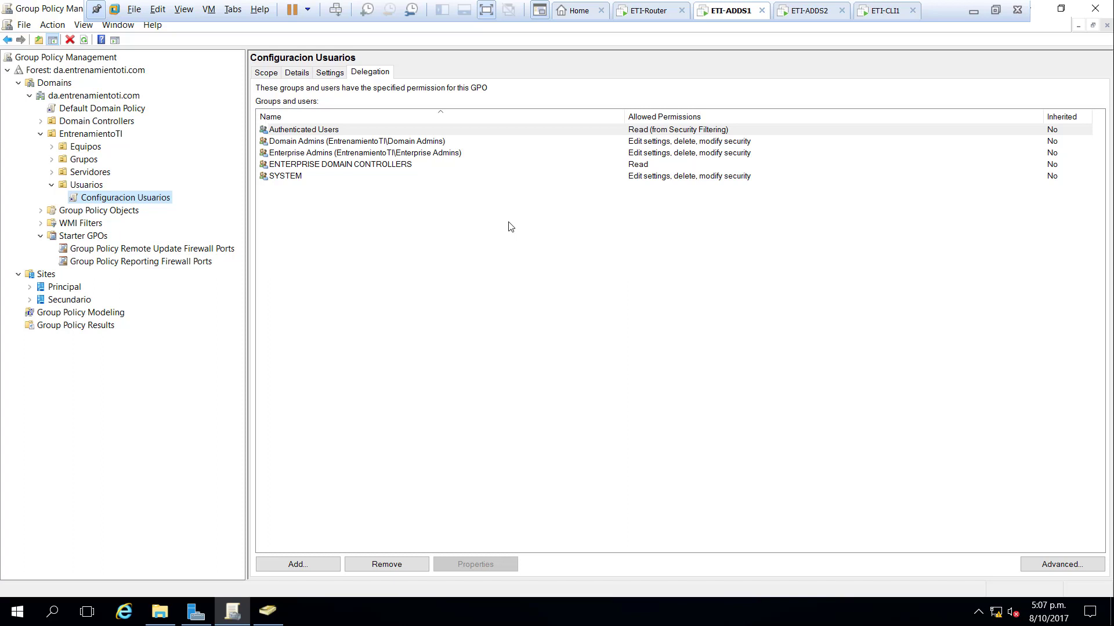
click(513, 226)
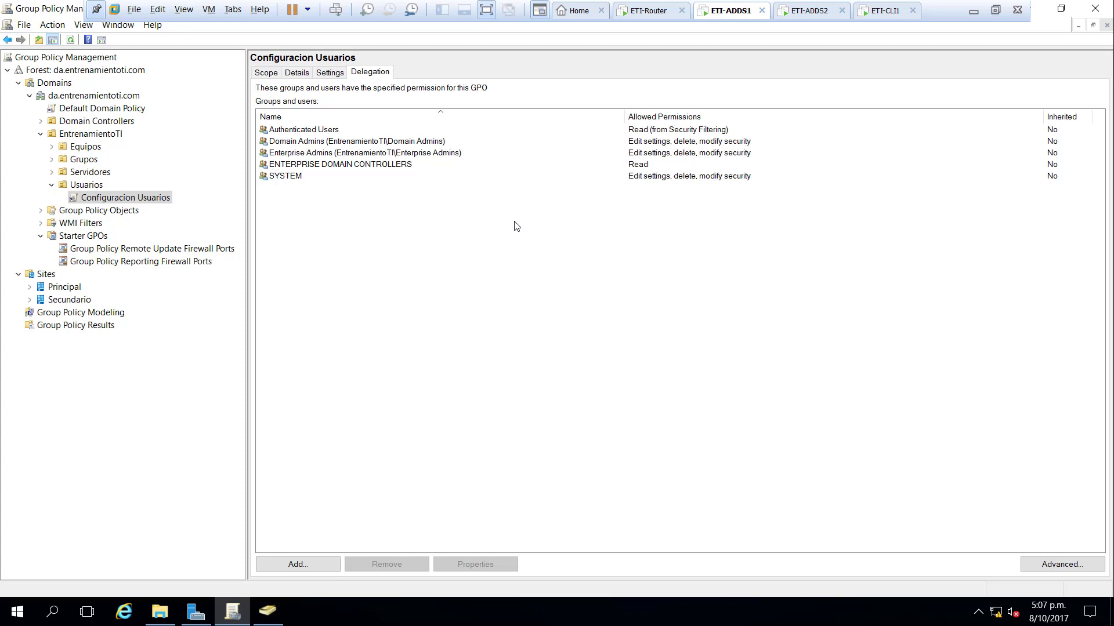
click(886, 10)
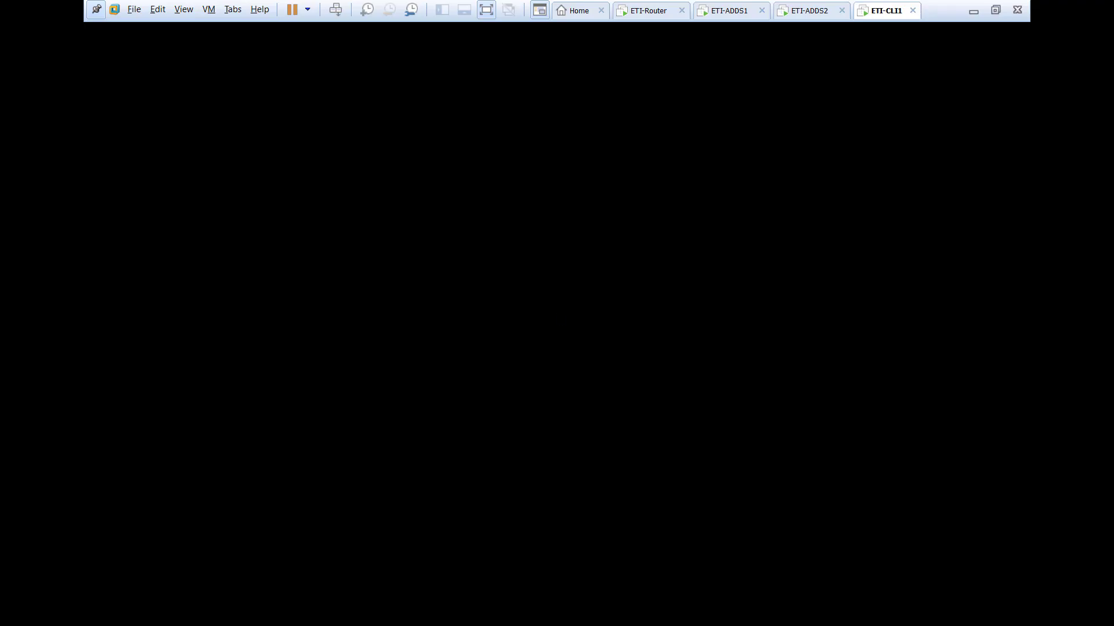
- Log on to ETI-CLI1 as another user, entering a domain account's username and password
key(ctrl+alt+Insert)
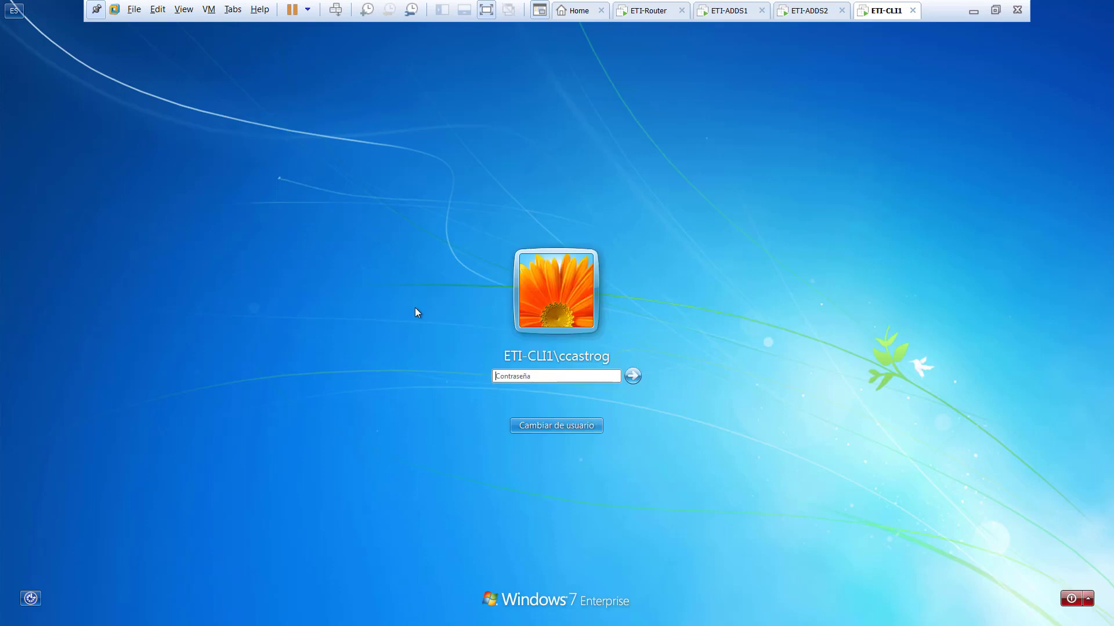
click(571, 427)
click(608, 354)
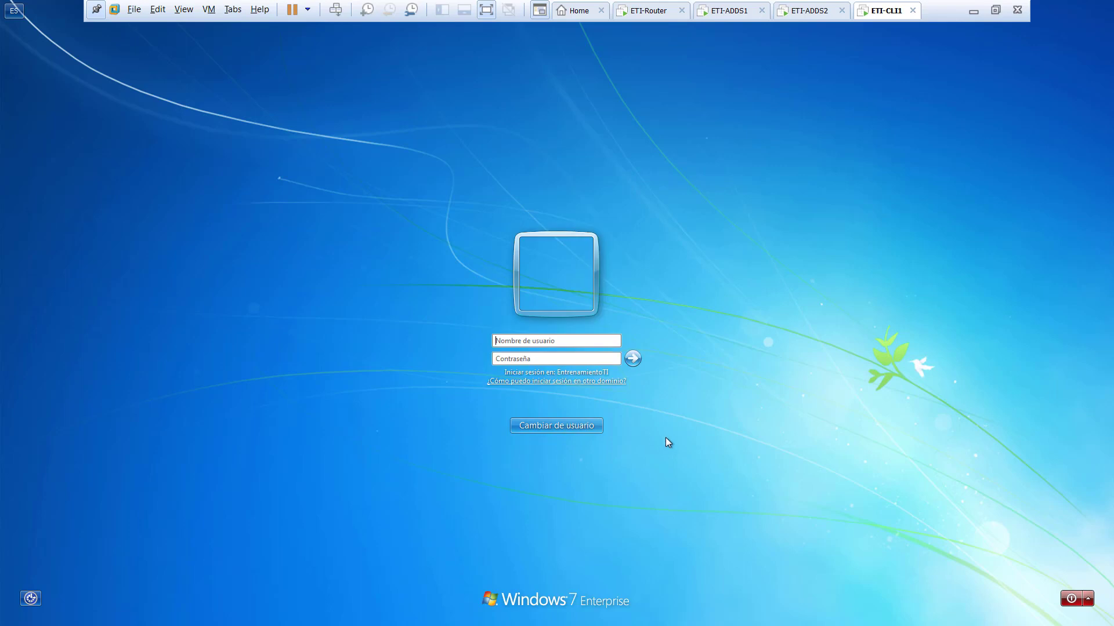
text(••••••••••)
key(Return)
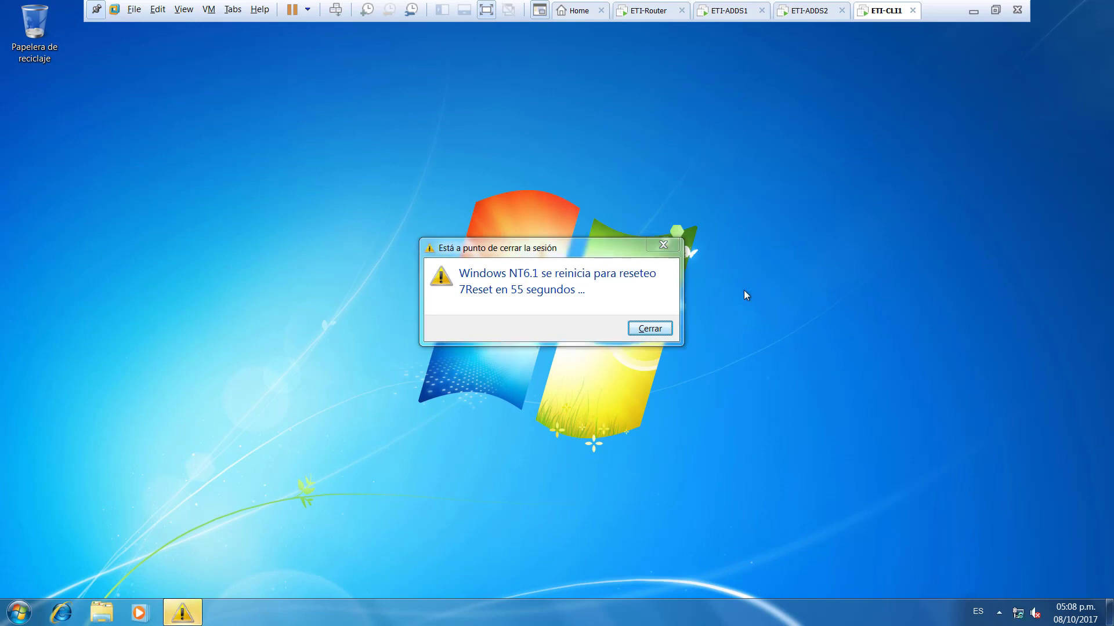
- Dismiss the 7Reset restart warning and launch Command Prompt via a cmd search
click(642, 328)
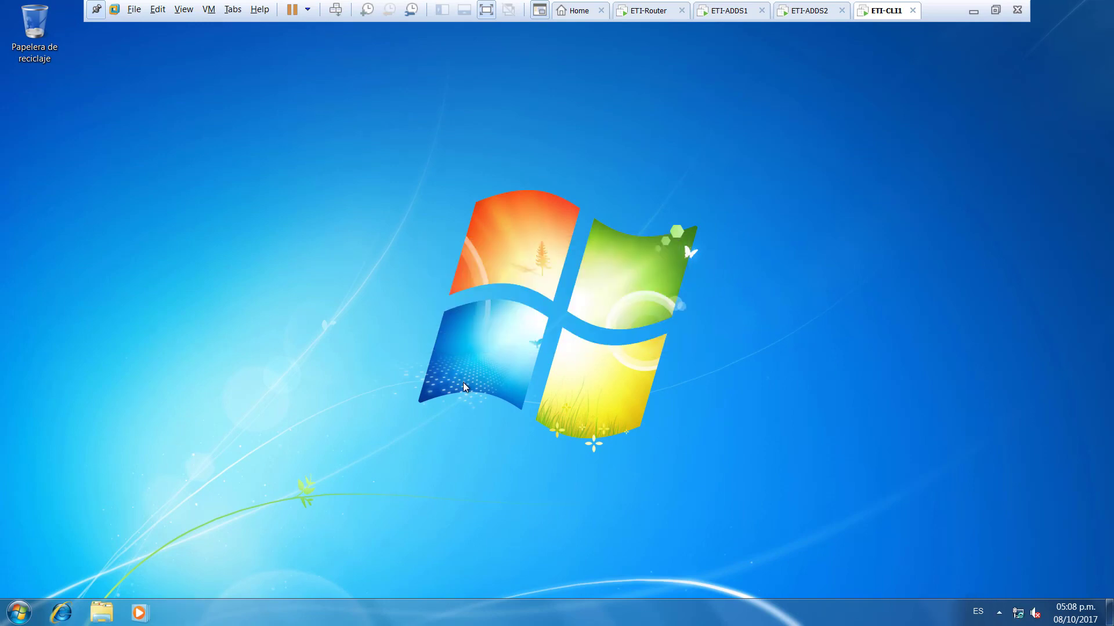
click(20, 617)
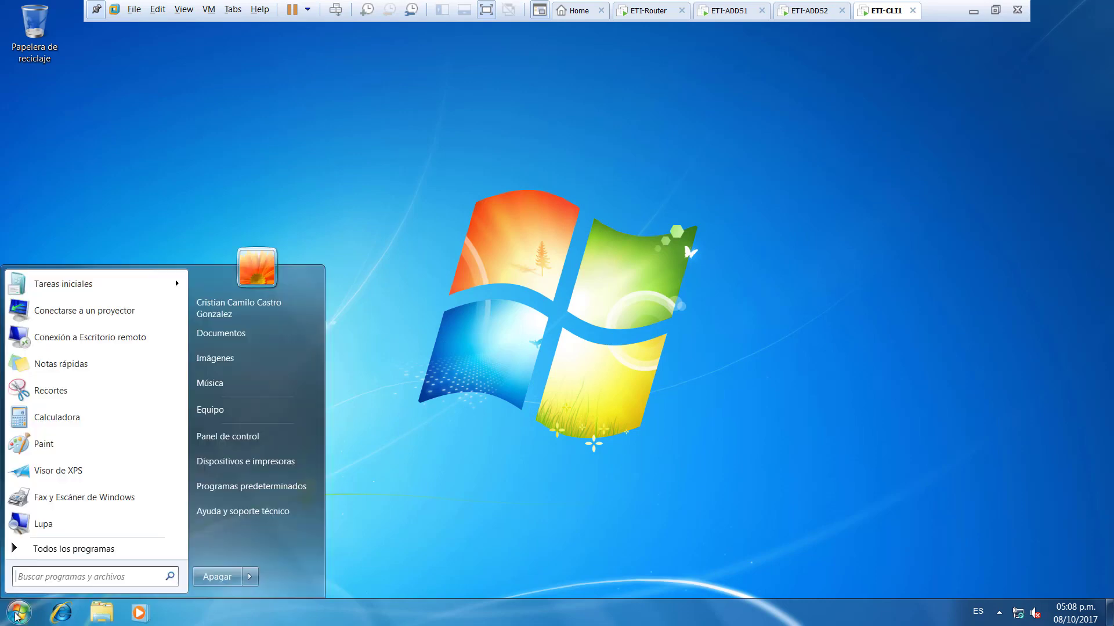
click(116, 577)
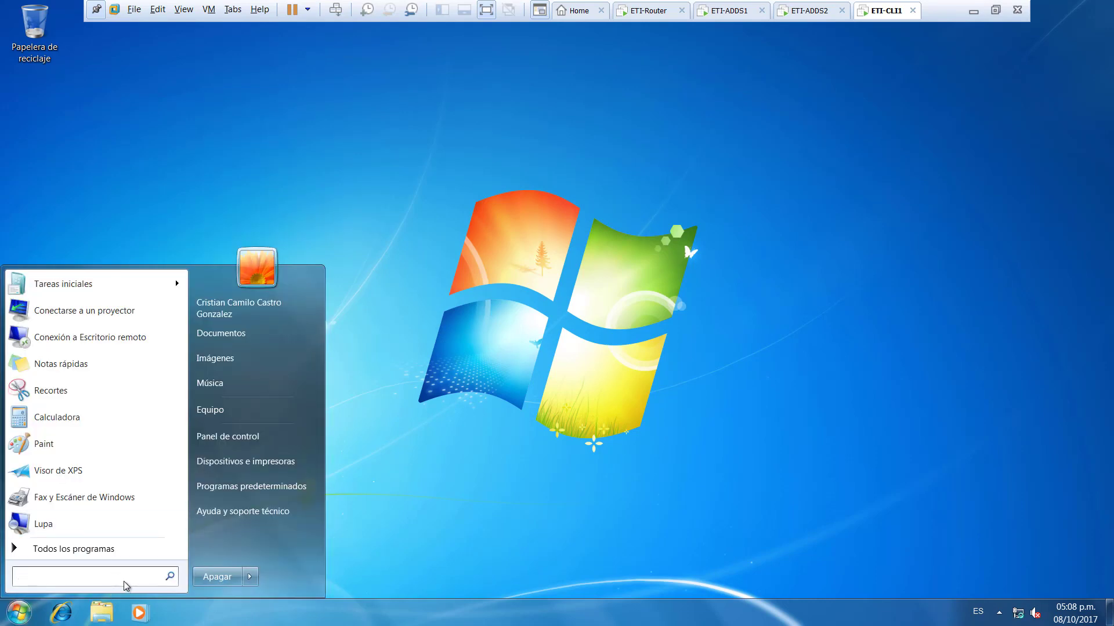
text(vm)
key(BackSpace)
key(BackSpace)
text(cmd)
key(Return)
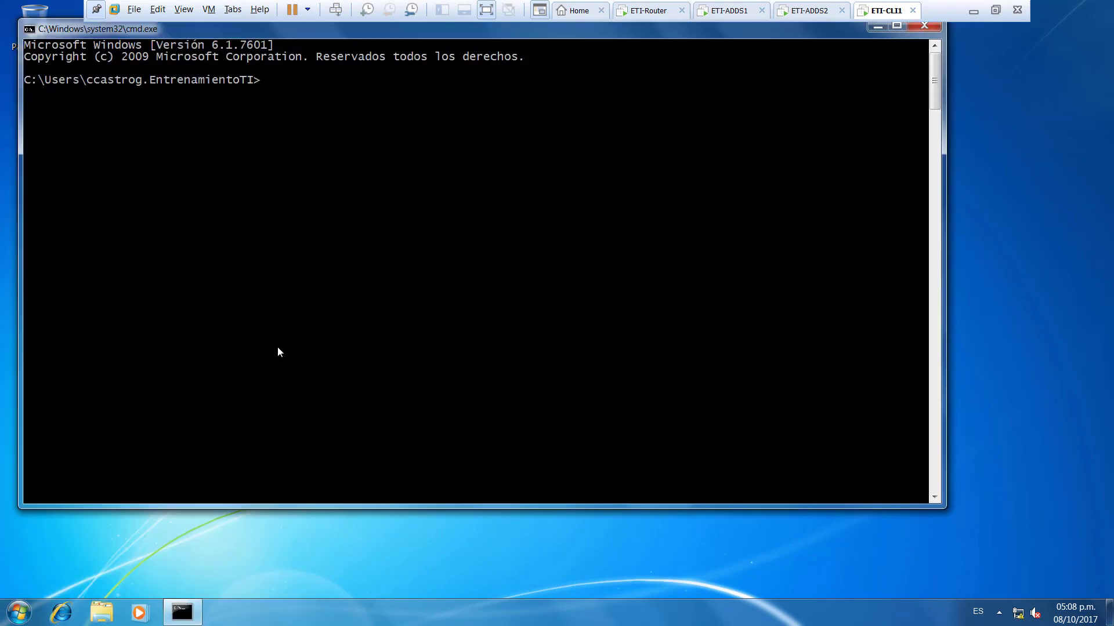
- Run gpupdate /force, cancel it, and run ipconfig revealing the 169.254.6.52 address
click(274, 348)
text(gpupdate /force)
key(Return)
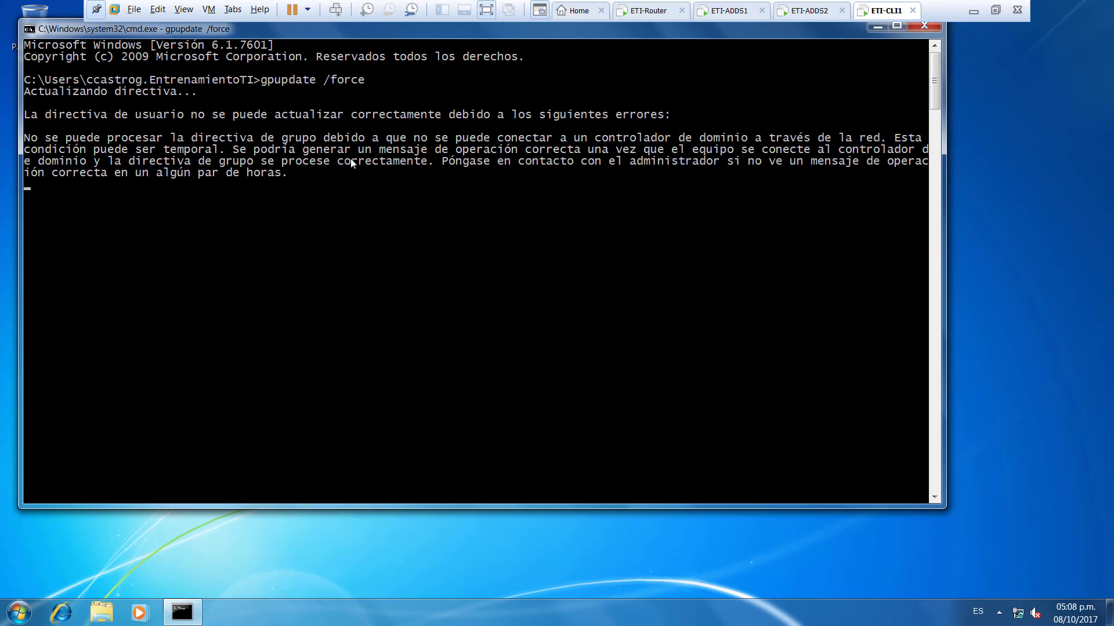
key(ctrl+c)
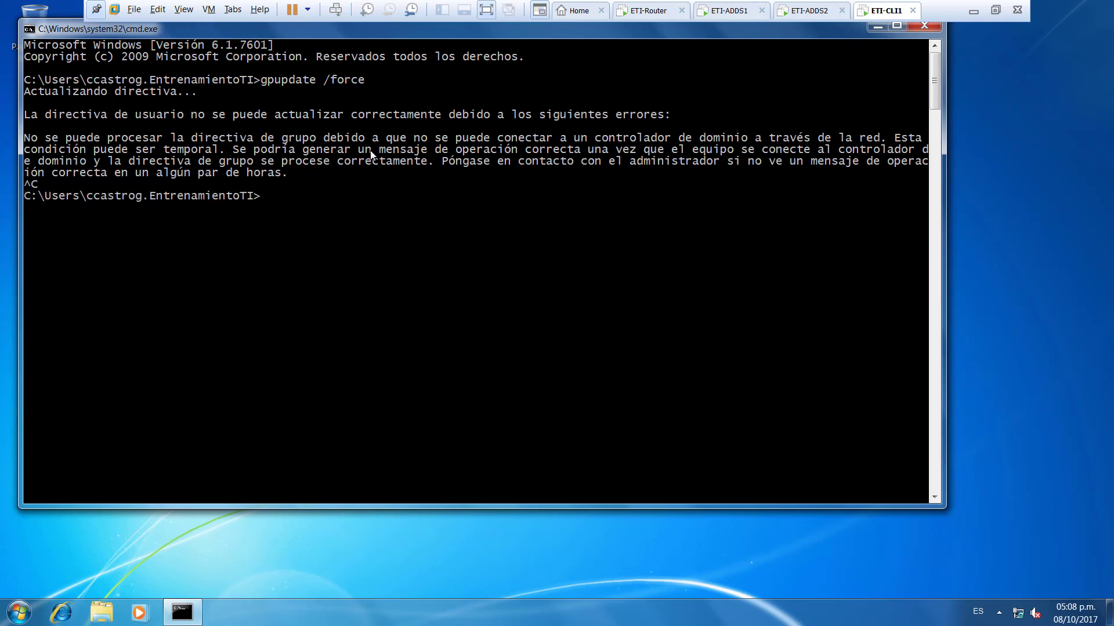
text(ipconfig)
key(Return)
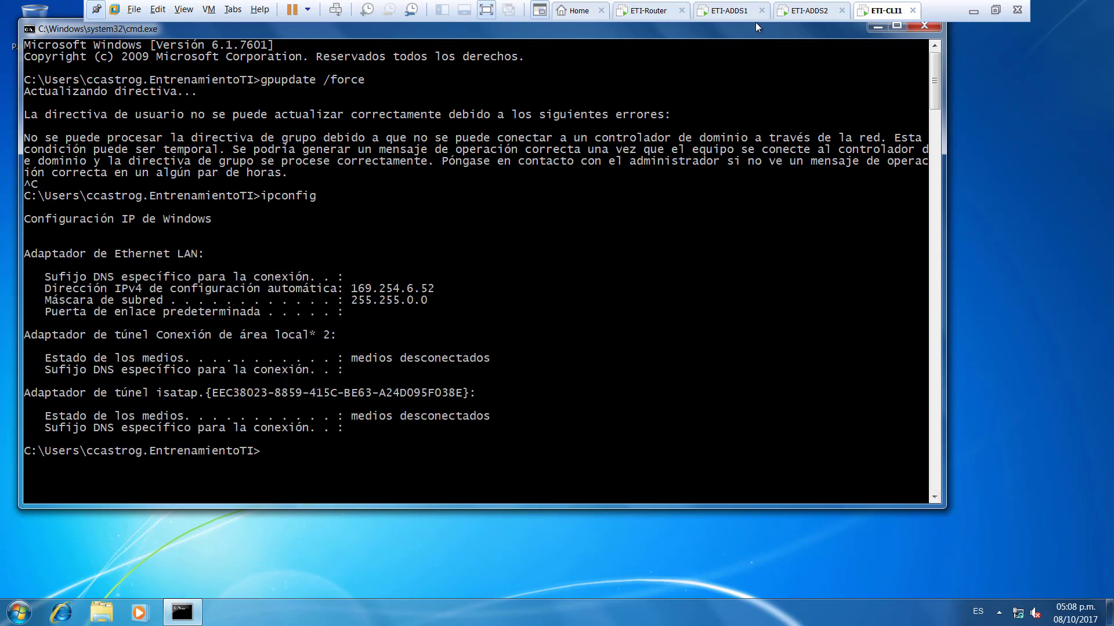
click(701, 11)
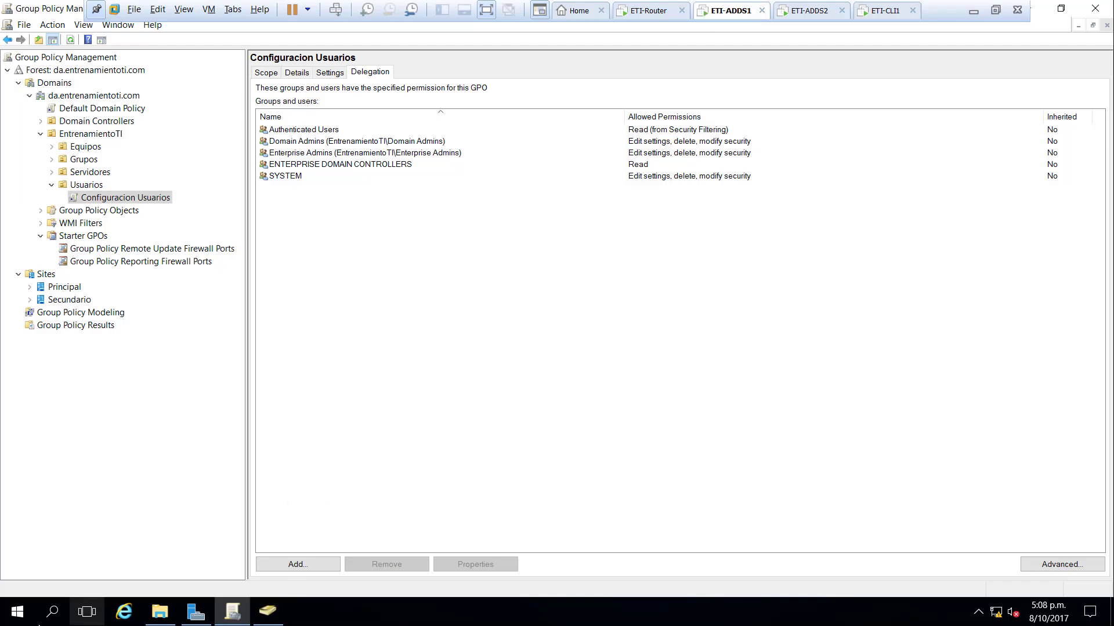
- Open the DHCP console maximized and restart the eti-adds1 DHCP service via All Tasks > Restart
click(17, 612)
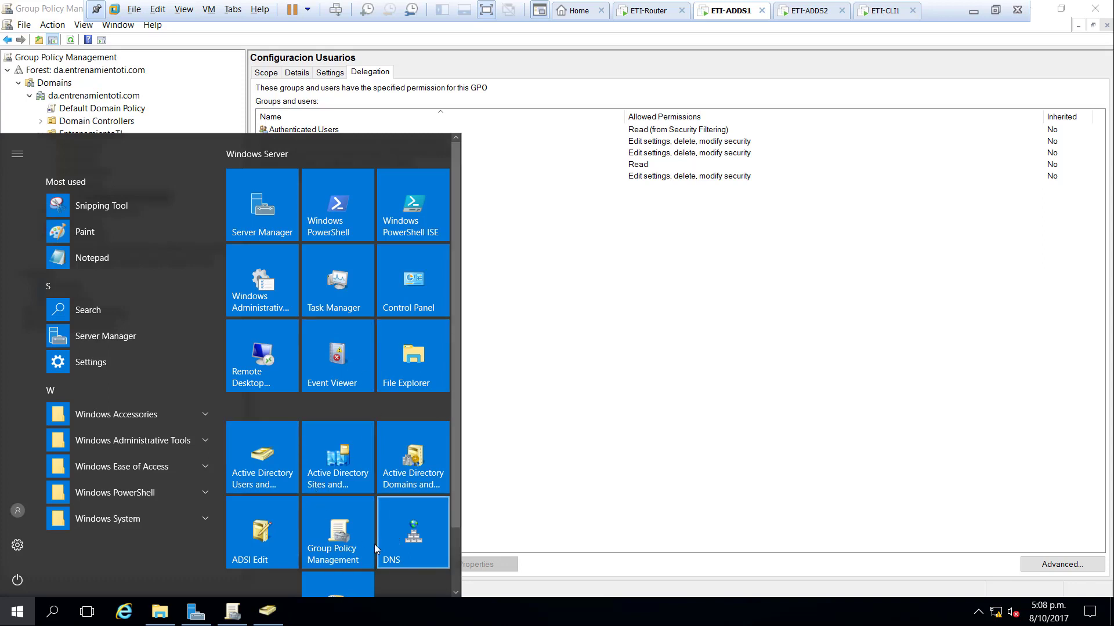
scroll(366, 533, down, 1)
click(352, 530)
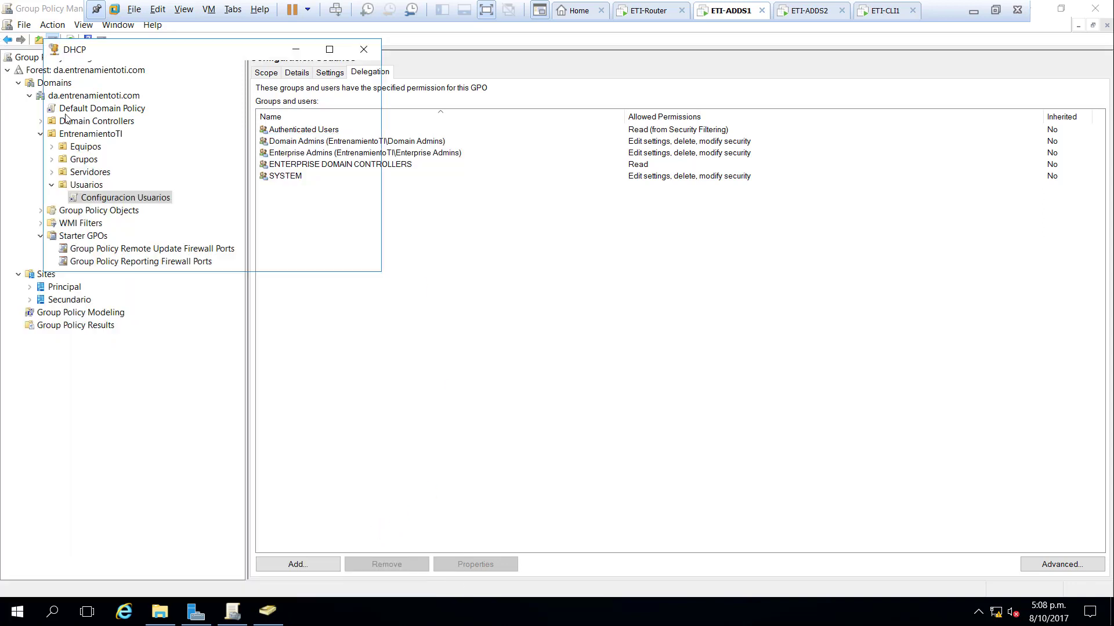
double_click(214, 50)
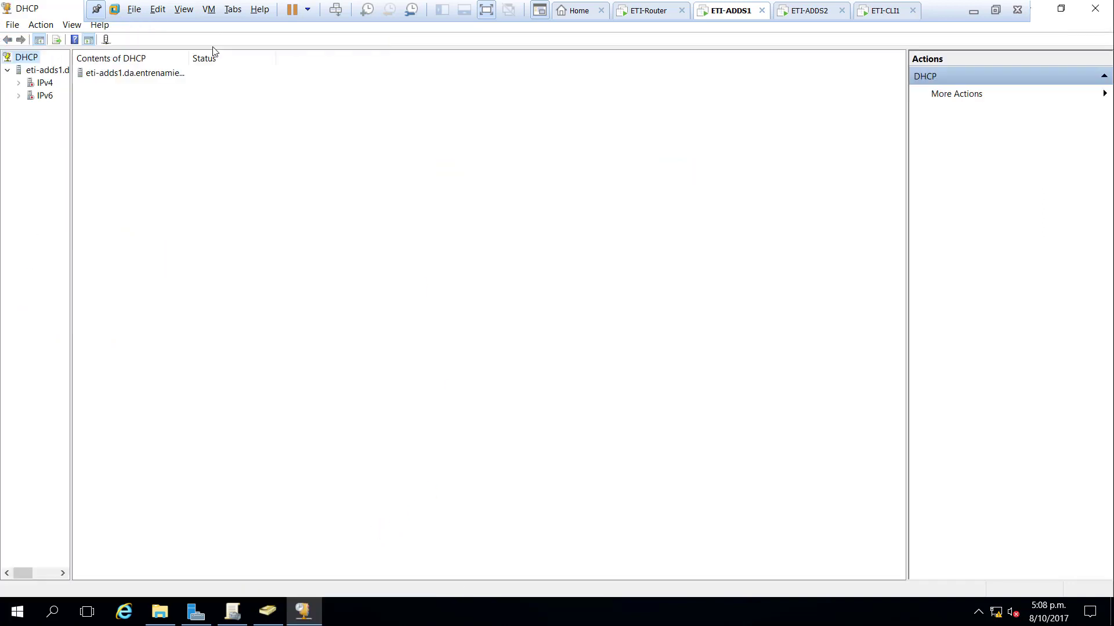
right_click(45, 73)
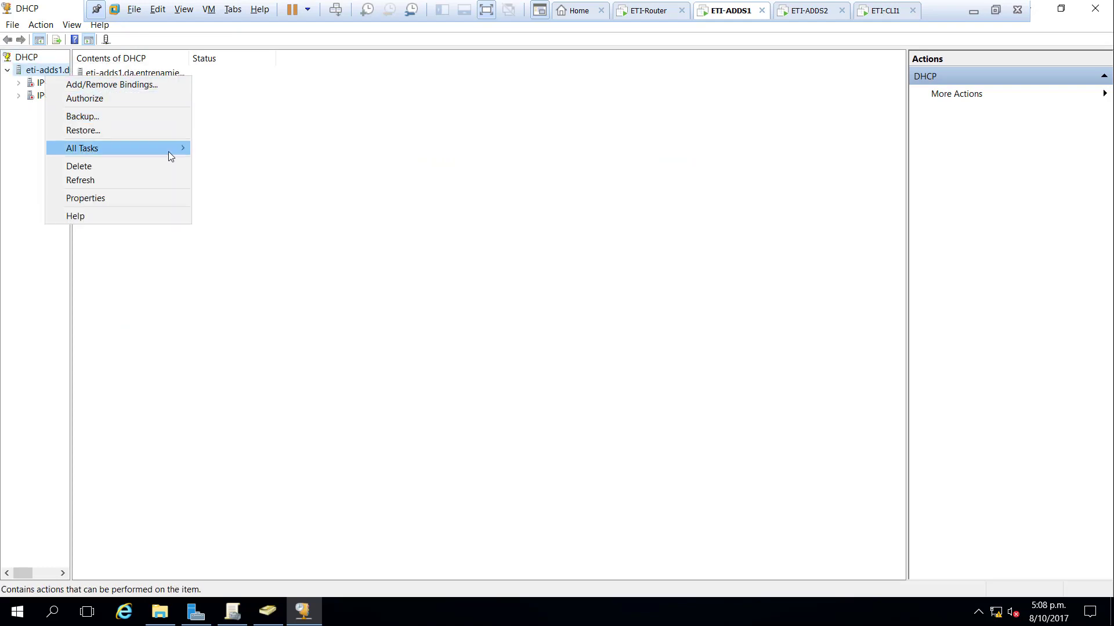
mouse_move(179, 146)
click(234, 201)
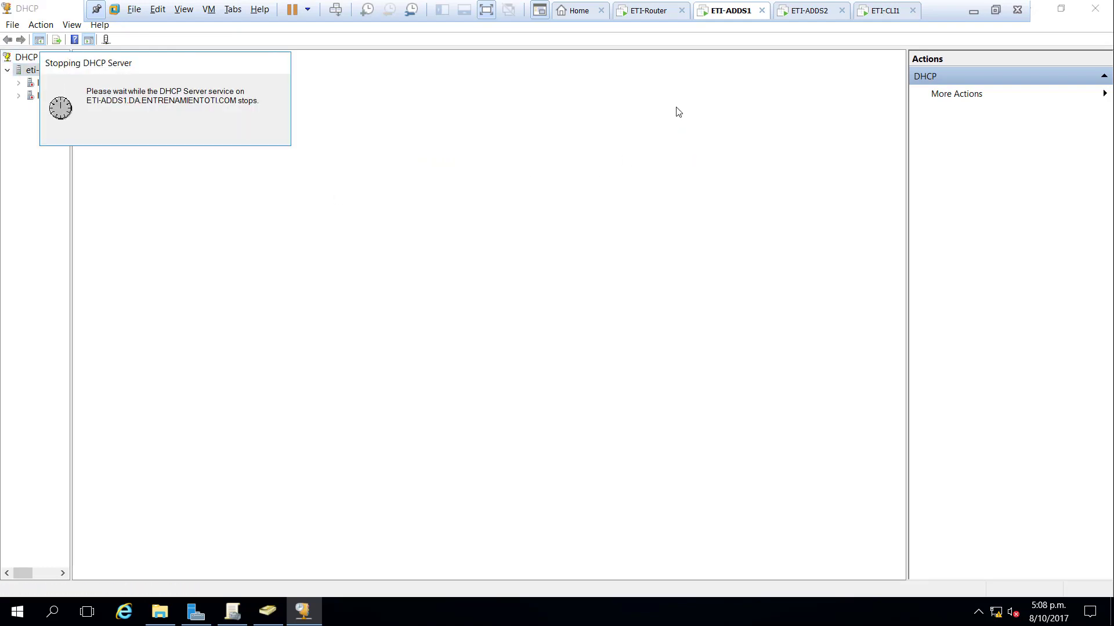
- Check ETI-CLI1 restarting, widen the DHCP server tree on ETI-ADDS1, then return to ETI-CLI1
click(877, 16)
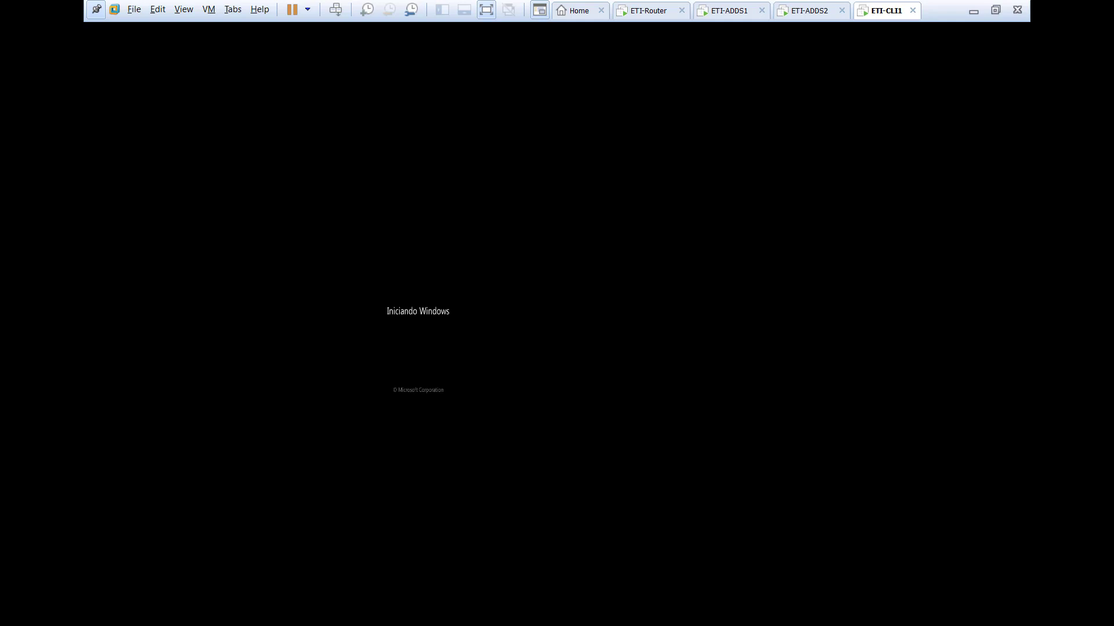
click(723, 11)
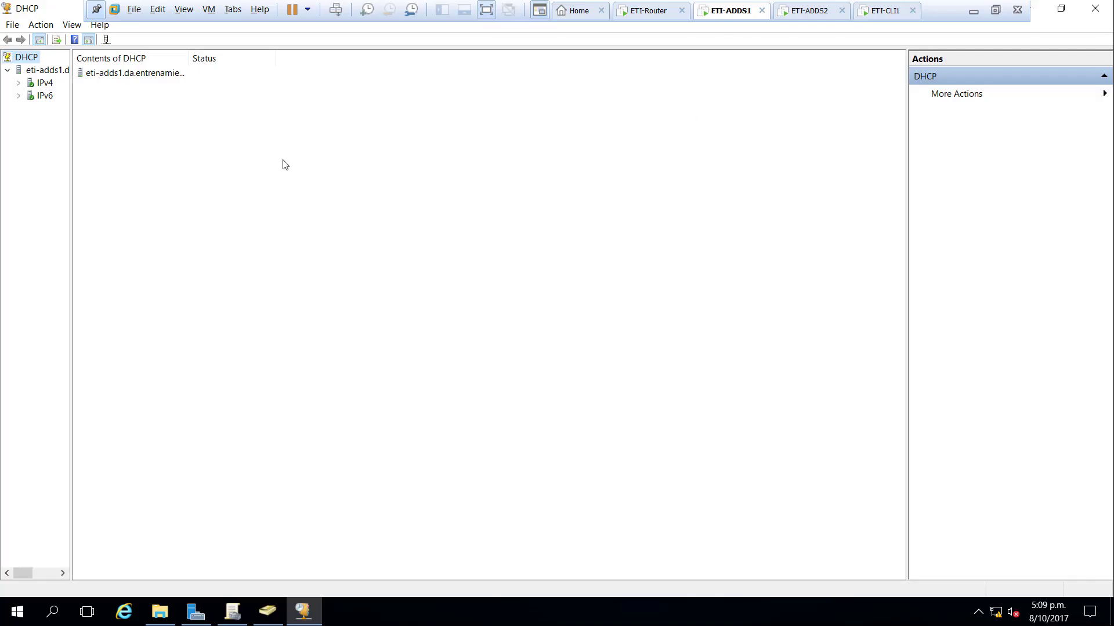
drag(72, 131, 147, 137)
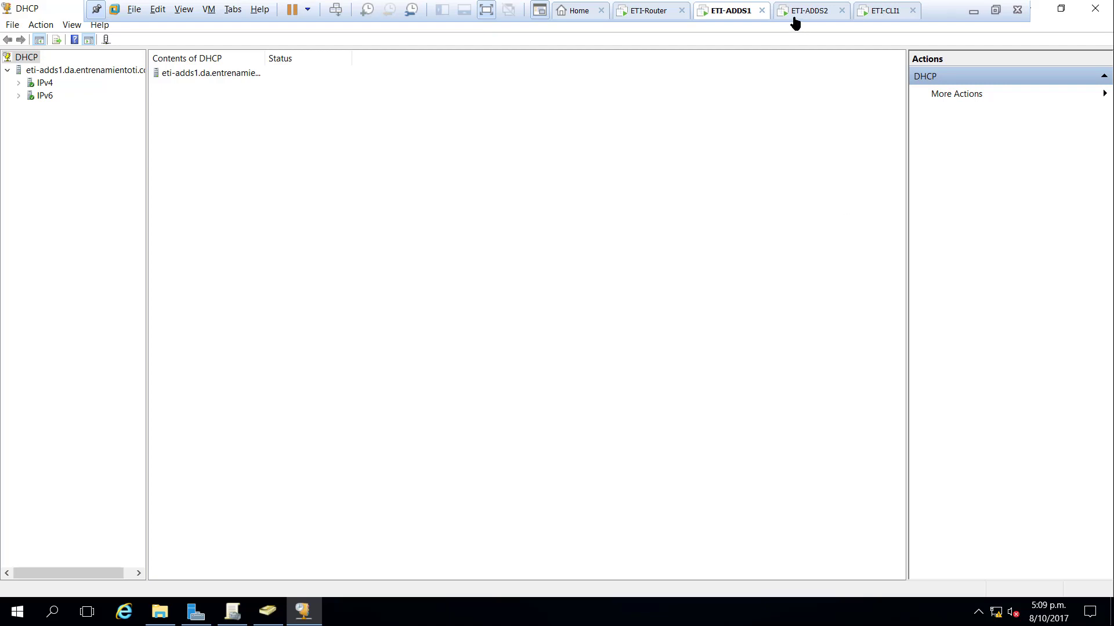
click(884, 10)
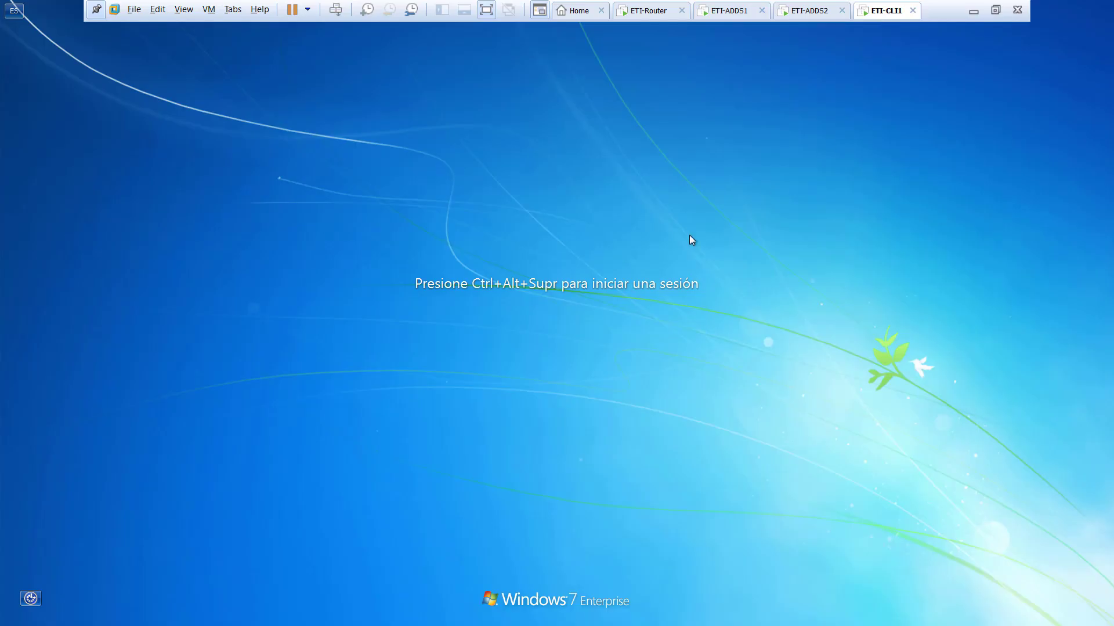
- Log back on to ETI-CLI1 with the domain account password
key(ctrl+alt+Insert)
text(******)
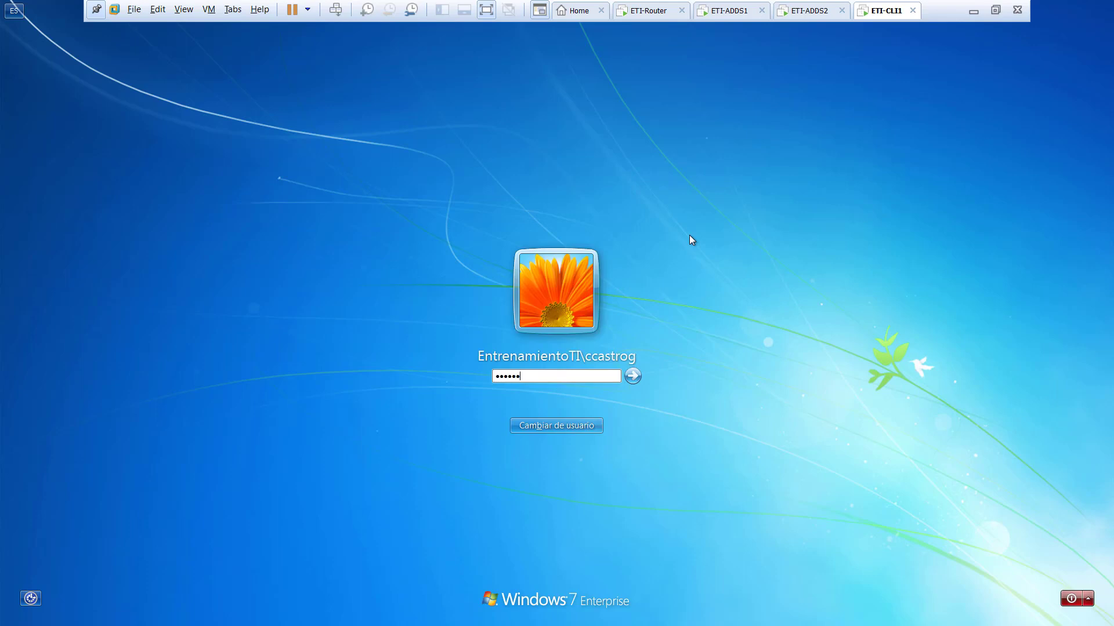
key(BackSpace)
key(BackSpace)
key(BackSpace)
key(BackSpace)
key(BackSpace)
key(BackSpace)
text(************)
key(Return)
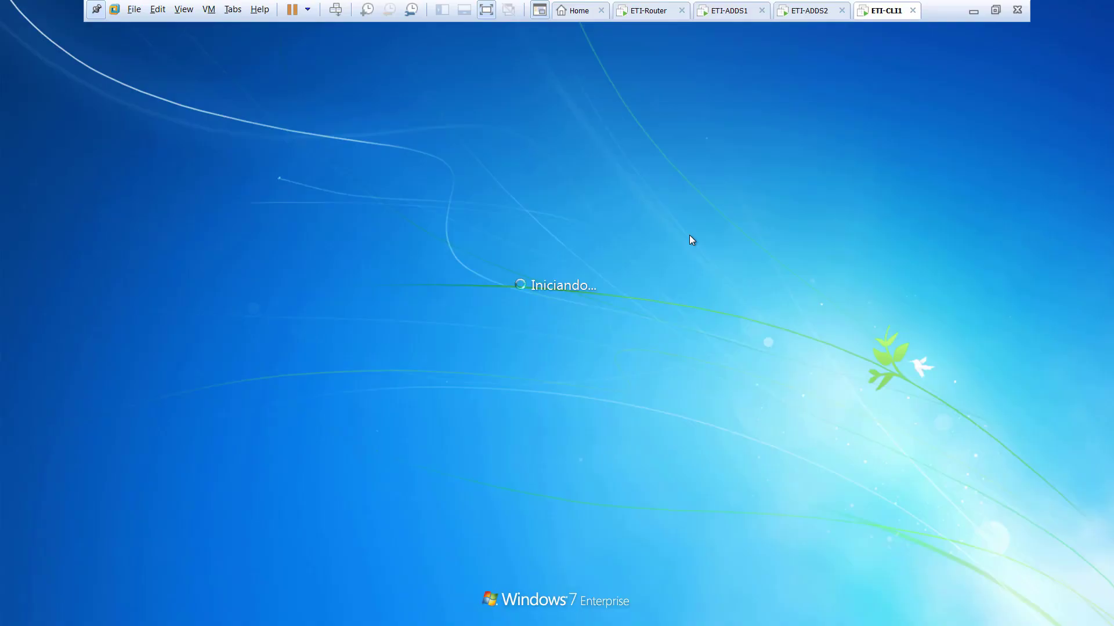
- Inspect the DHCP 172.16.29.0 scope's server options, address pool and leases on ETI-ADDS1
click(724, 10)
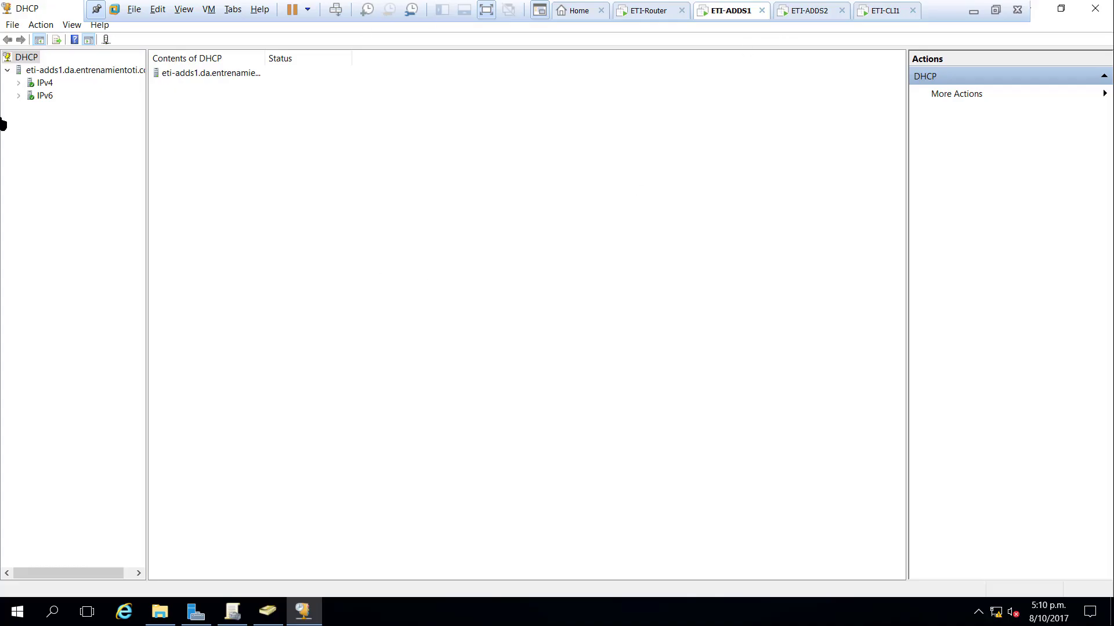
click(18, 83)
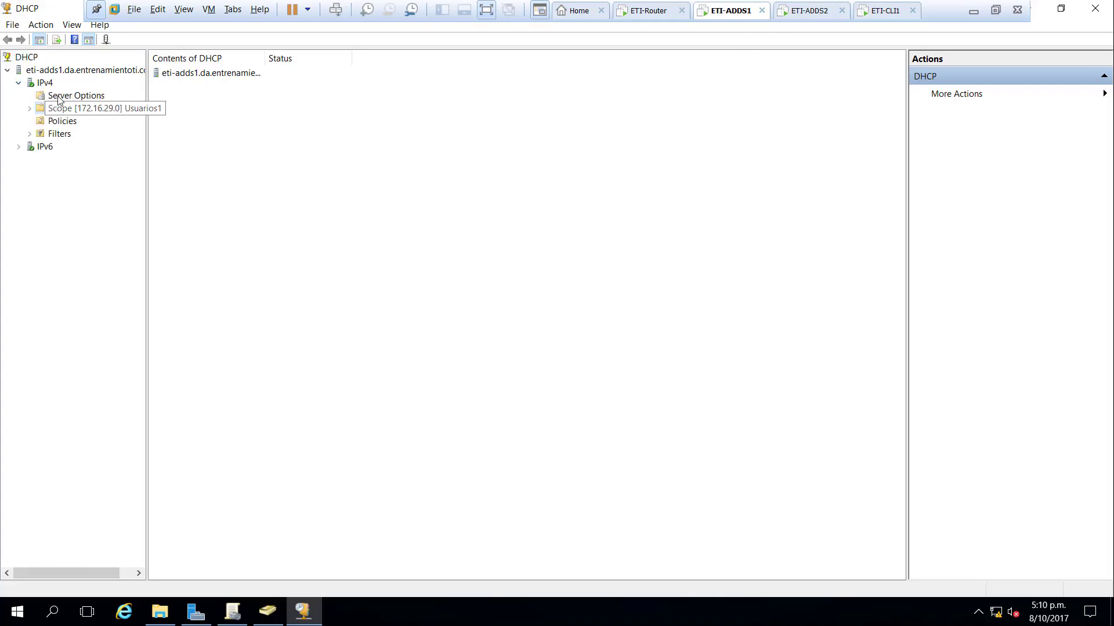
click(58, 96)
click(30, 108)
click(87, 121)
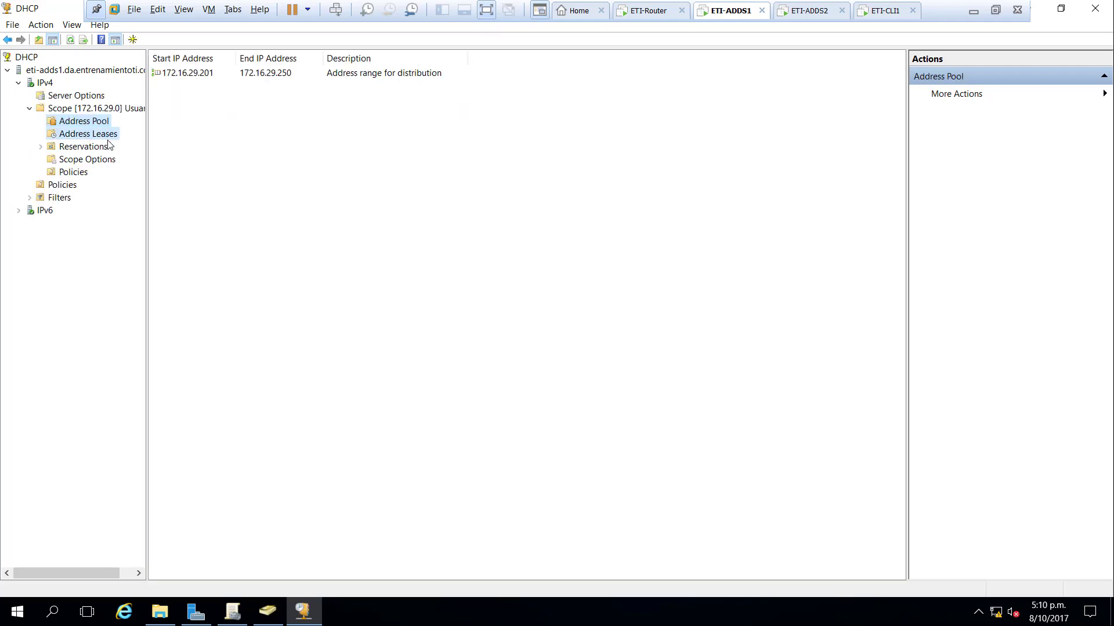
click(108, 139)
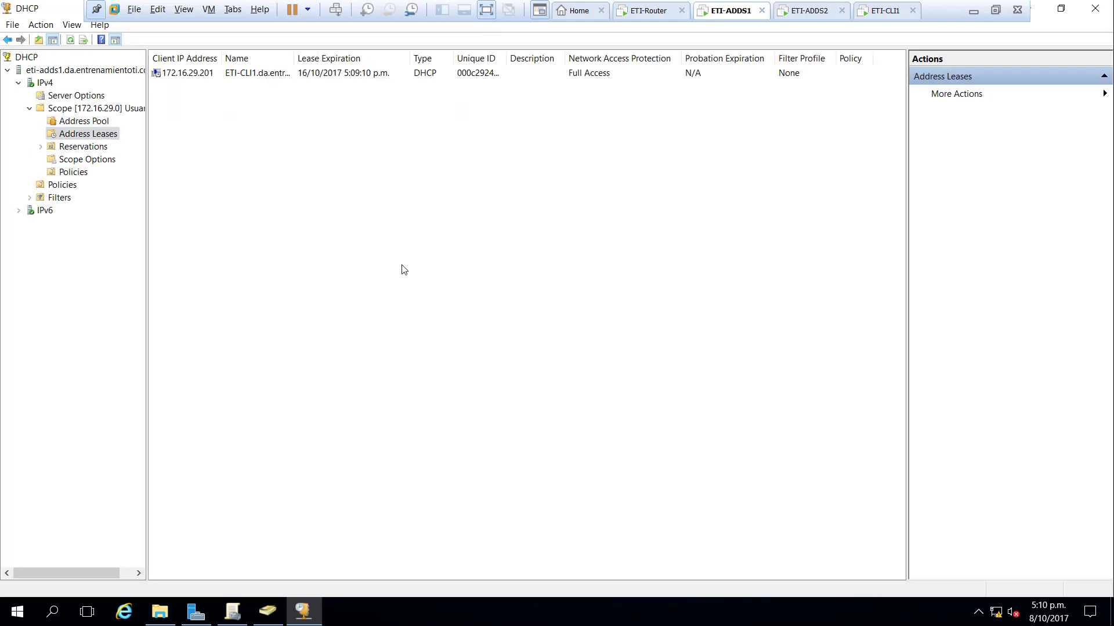
- Set ETI-CLI1's network location to 'Red de trabajo' and close the confirmation
click(873, 11)
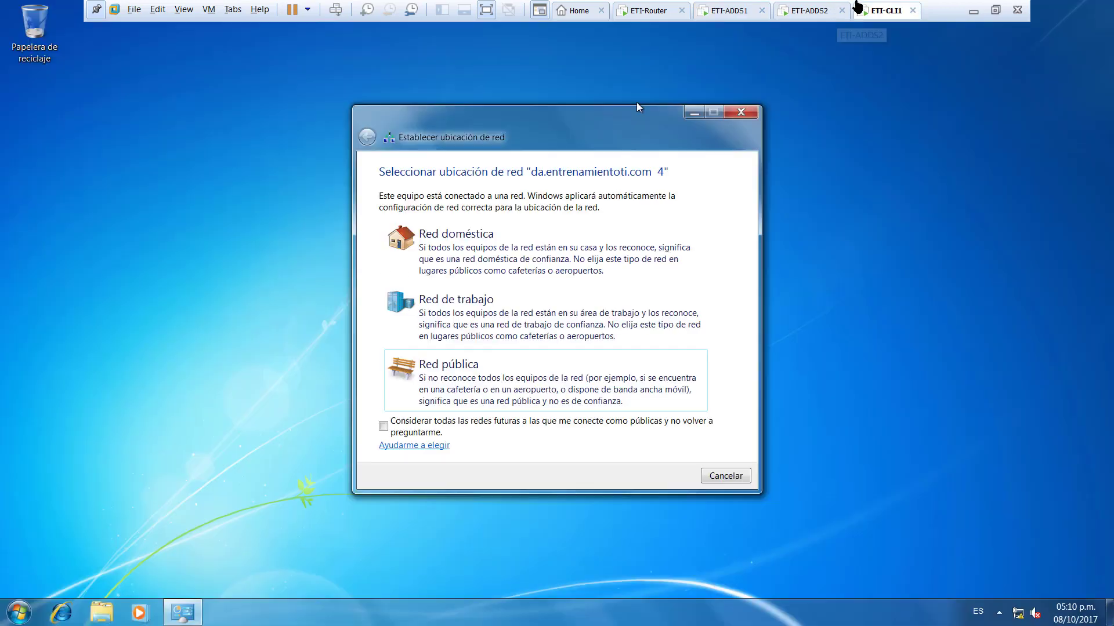
click(493, 301)
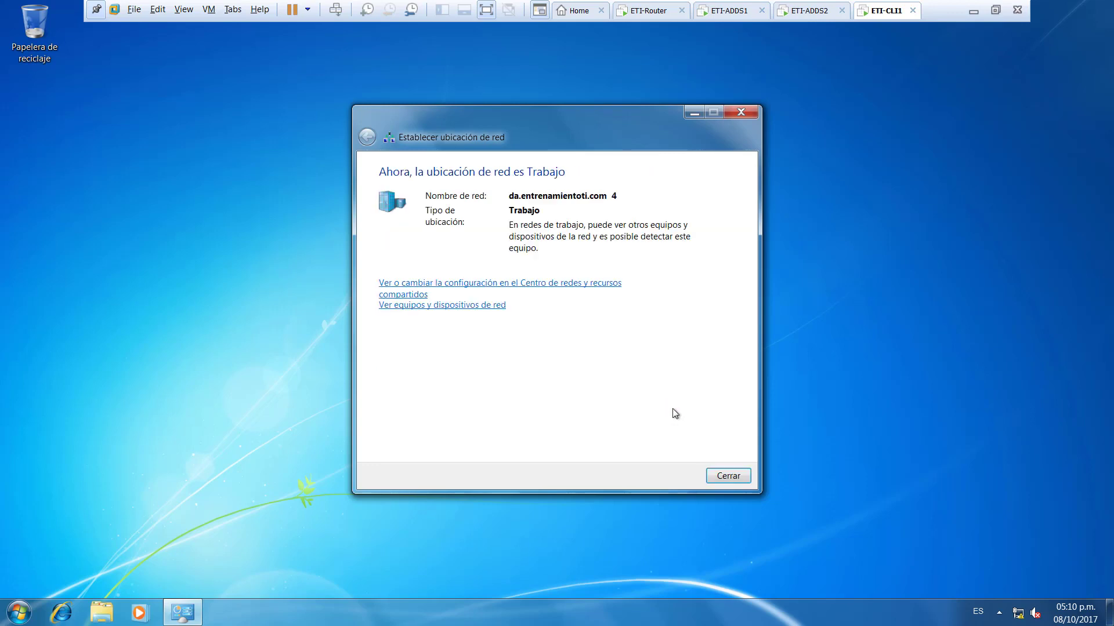
click(747, 477)
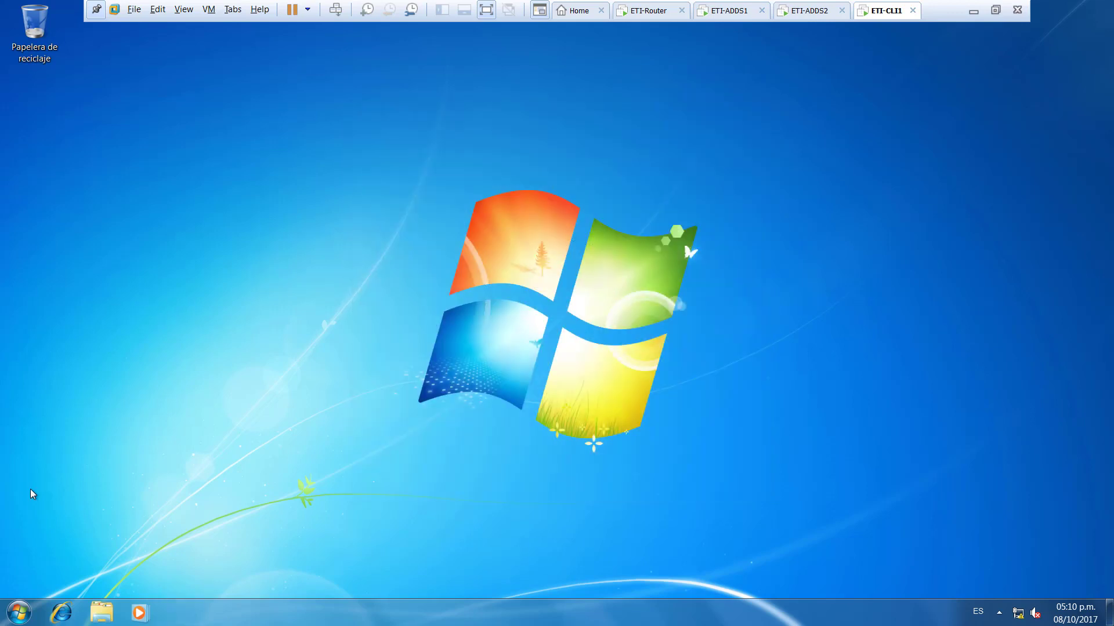
click(18, 613)
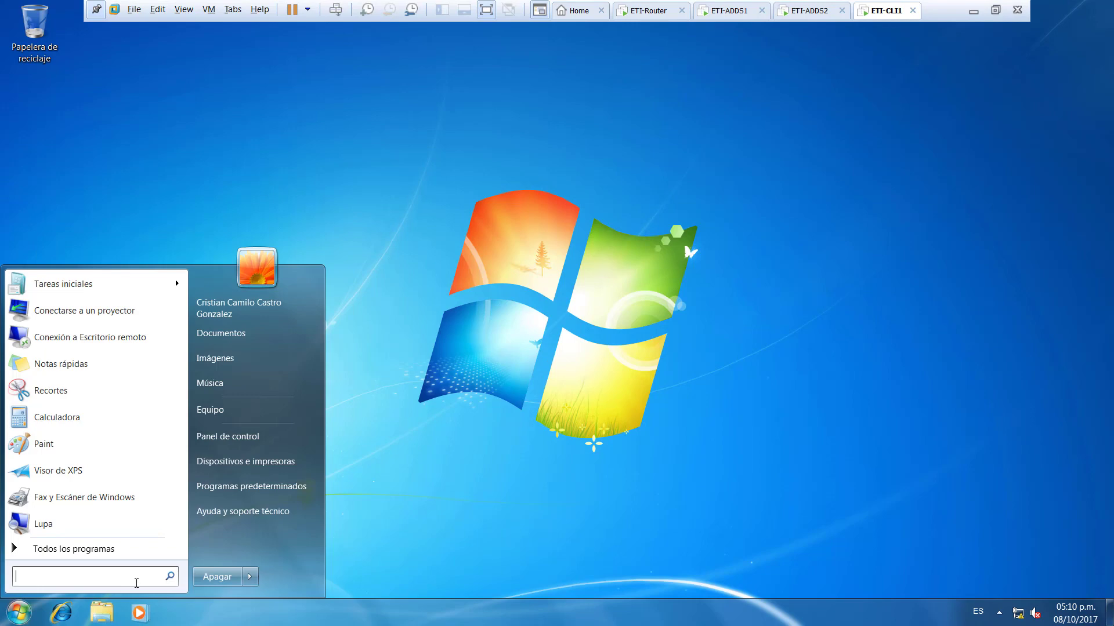
- Launch Command Prompt on the Windows 7 client and run gpupdate /force
text(cmd)
key(Return)
text(g)
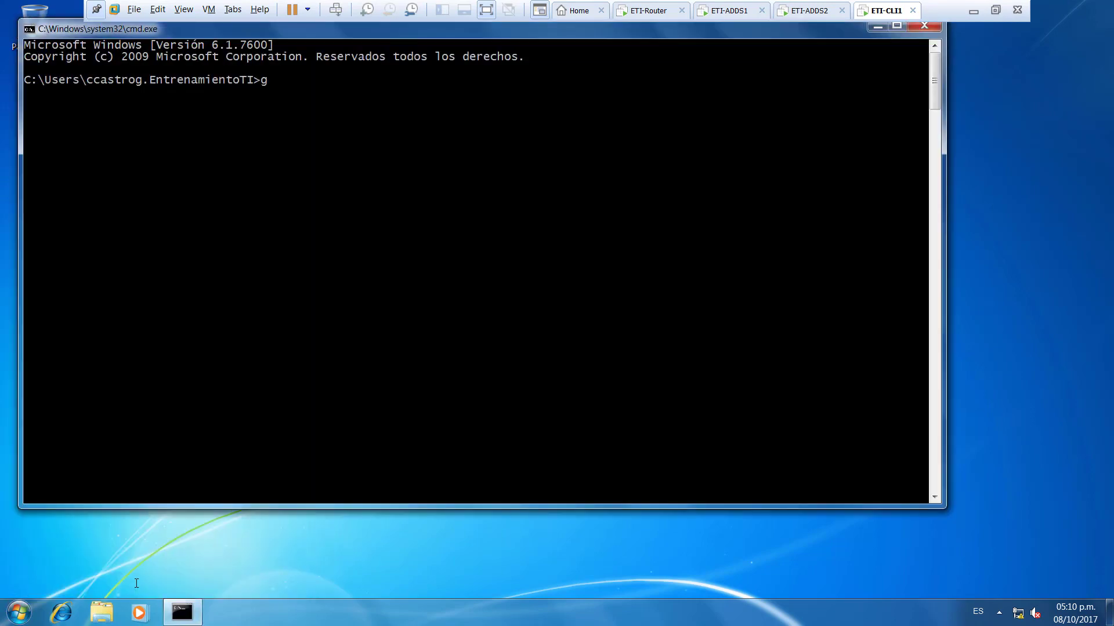
text(pudate)
text( /foc)
text(ce)
key(Return)
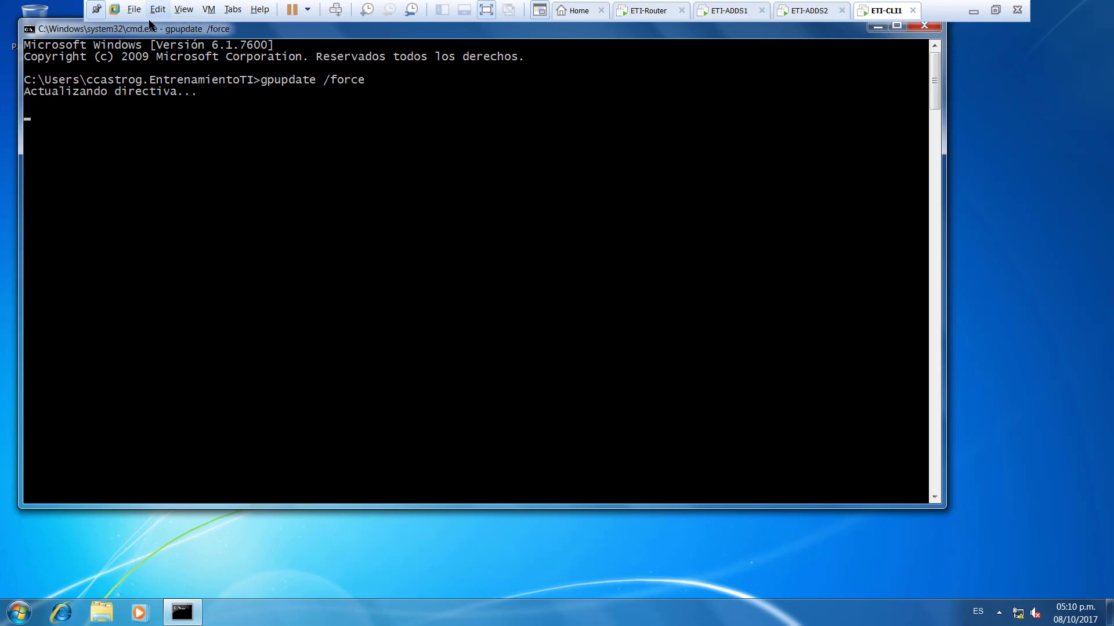
drag(144, 30, 238, 67)
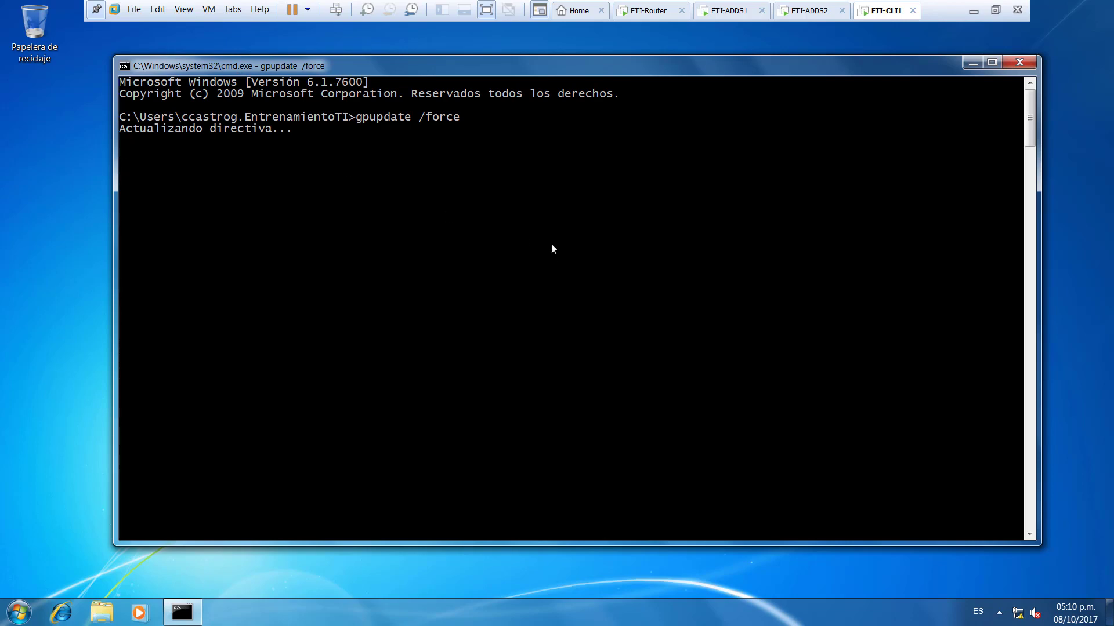
- On ETI-ADDS1, check the Usuarios OU in GPMC and list its users in ADUC with full names
click(711, 22)
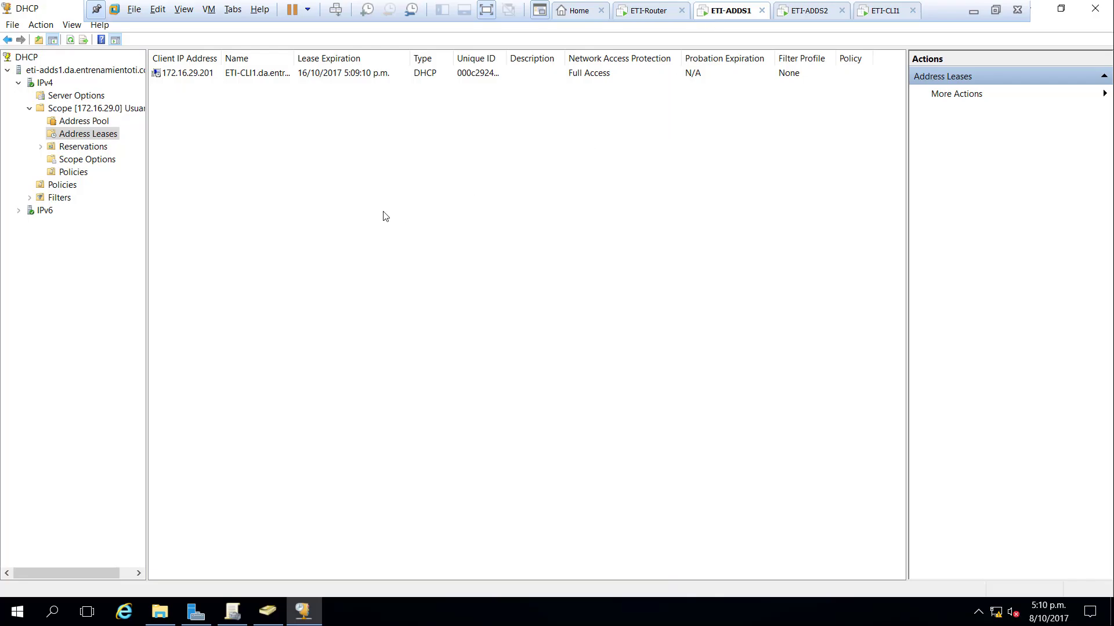
click(232, 611)
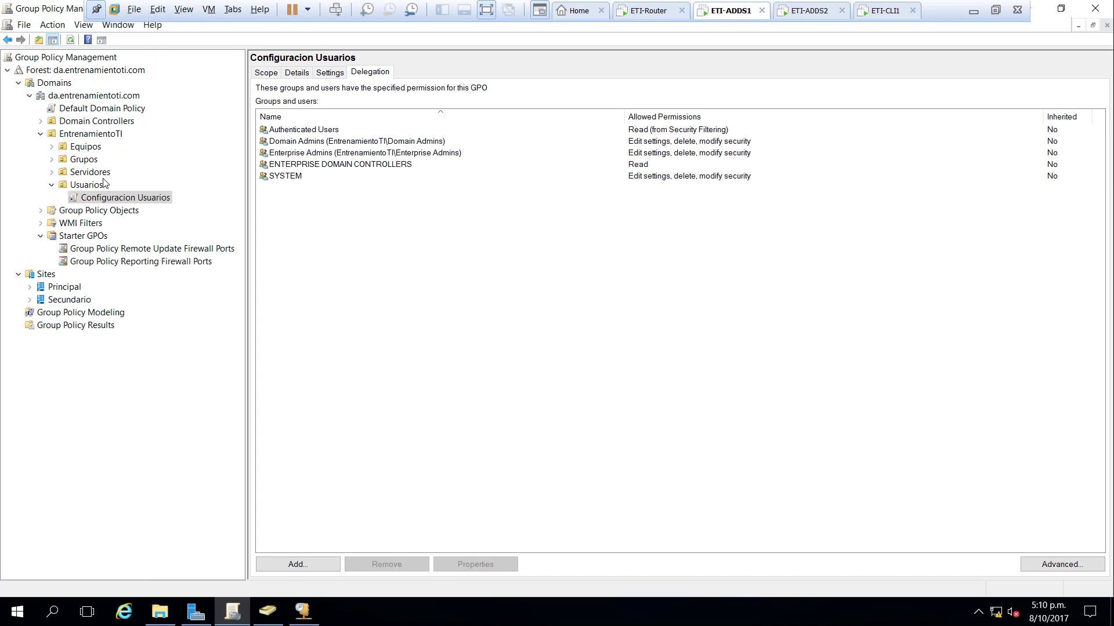
click(91, 173)
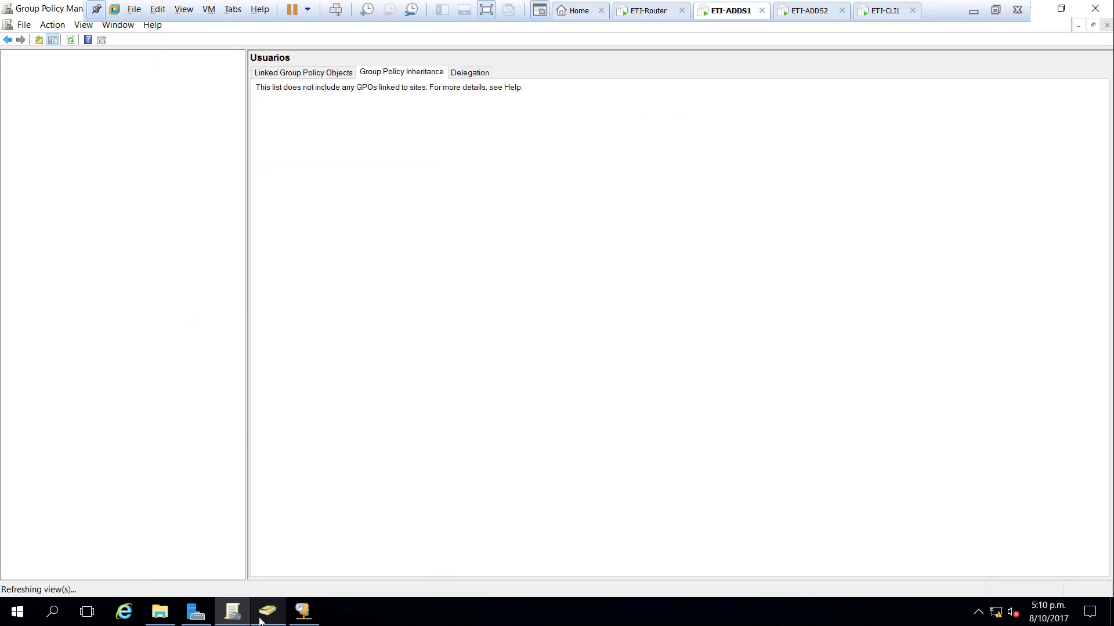
click(267, 612)
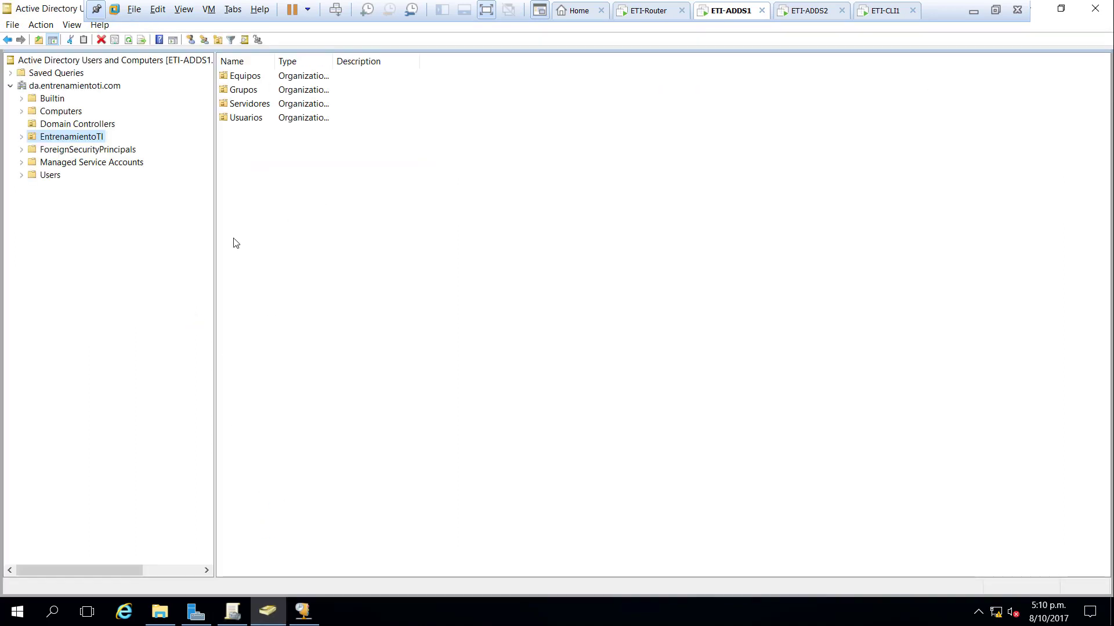
click(21, 137)
click(69, 189)
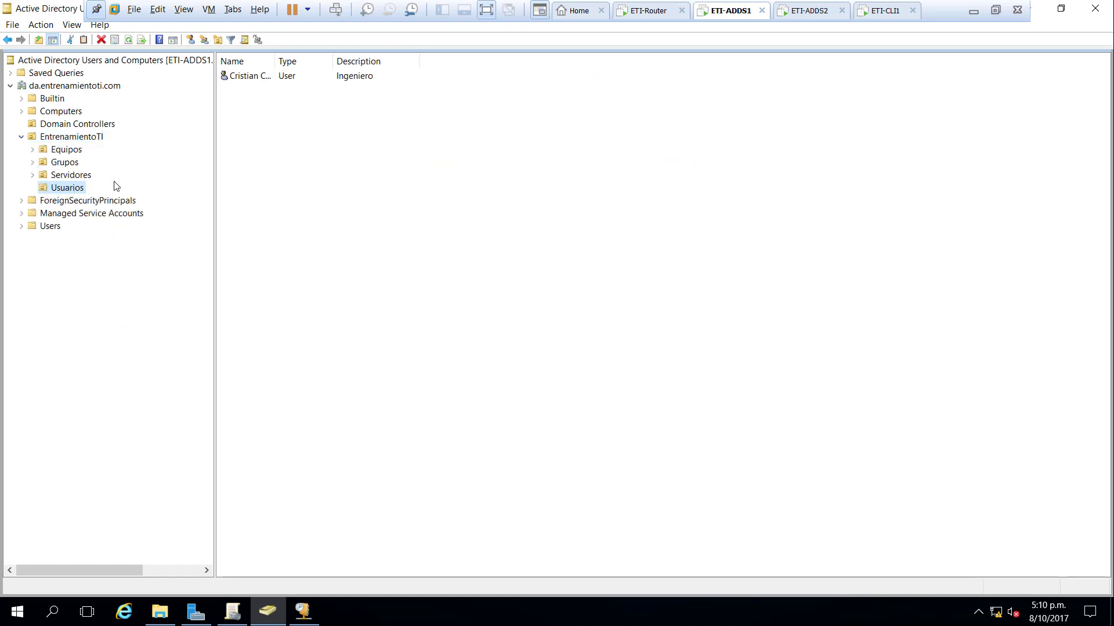
double_click(275, 62)
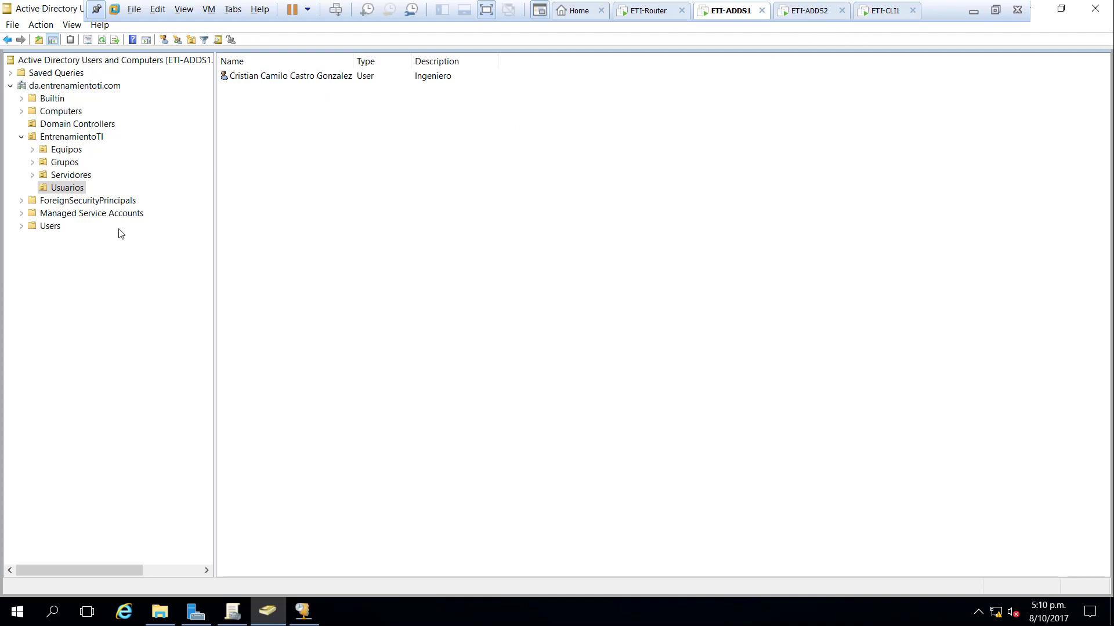
- Expand the EntrenamientoTI shortcut's details and common options in the Configuracion Usuarios settings report
click(303, 611)
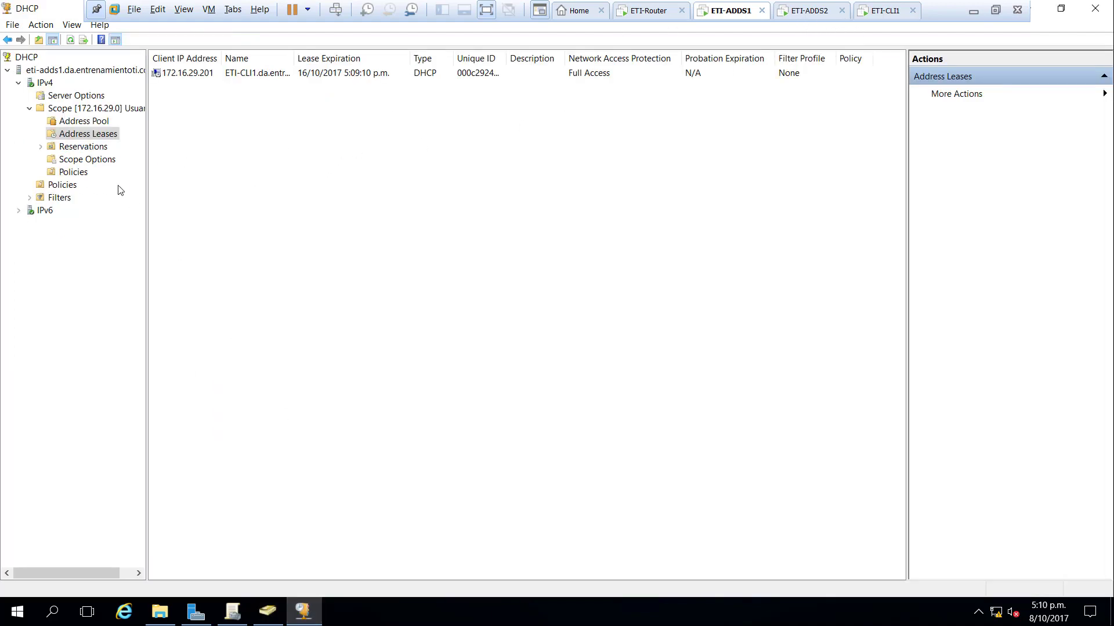
click(232, 611)
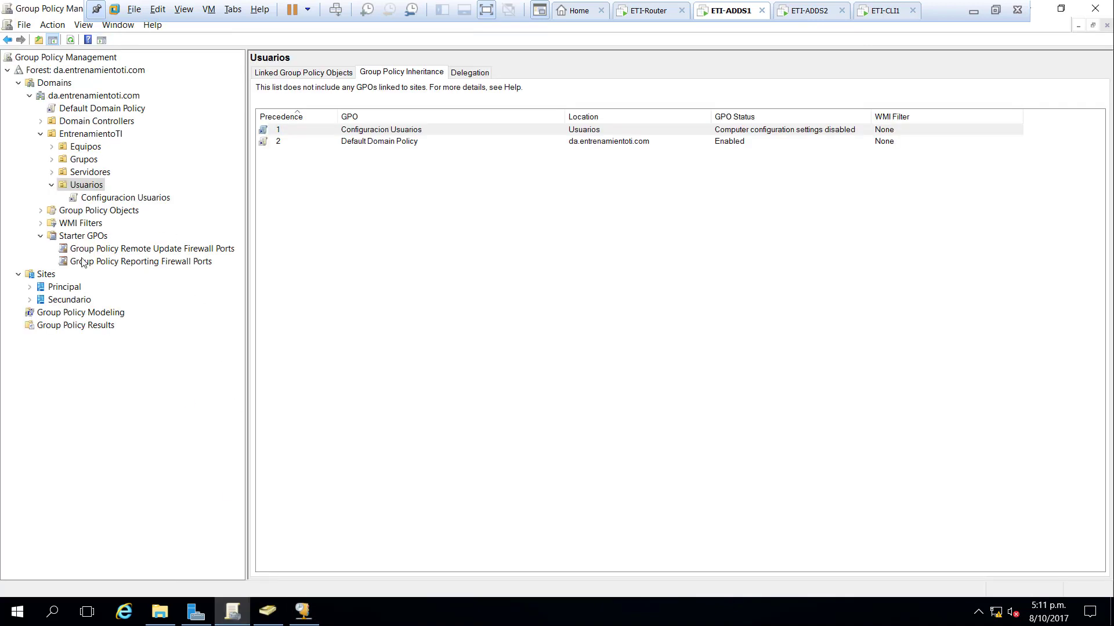
click(114, 199)
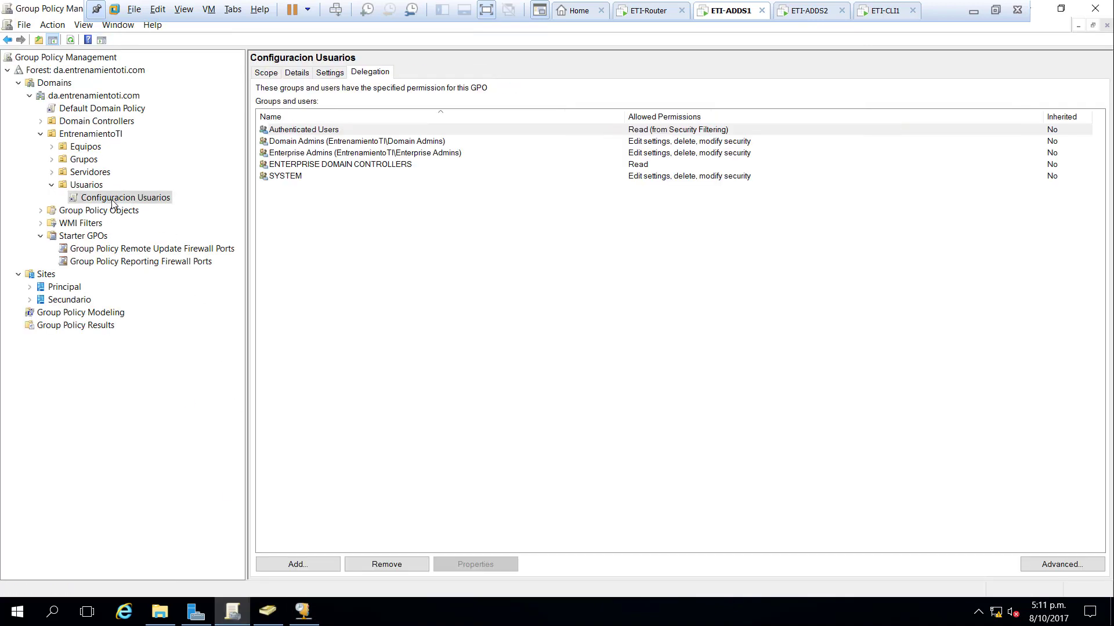
click(328, 73)
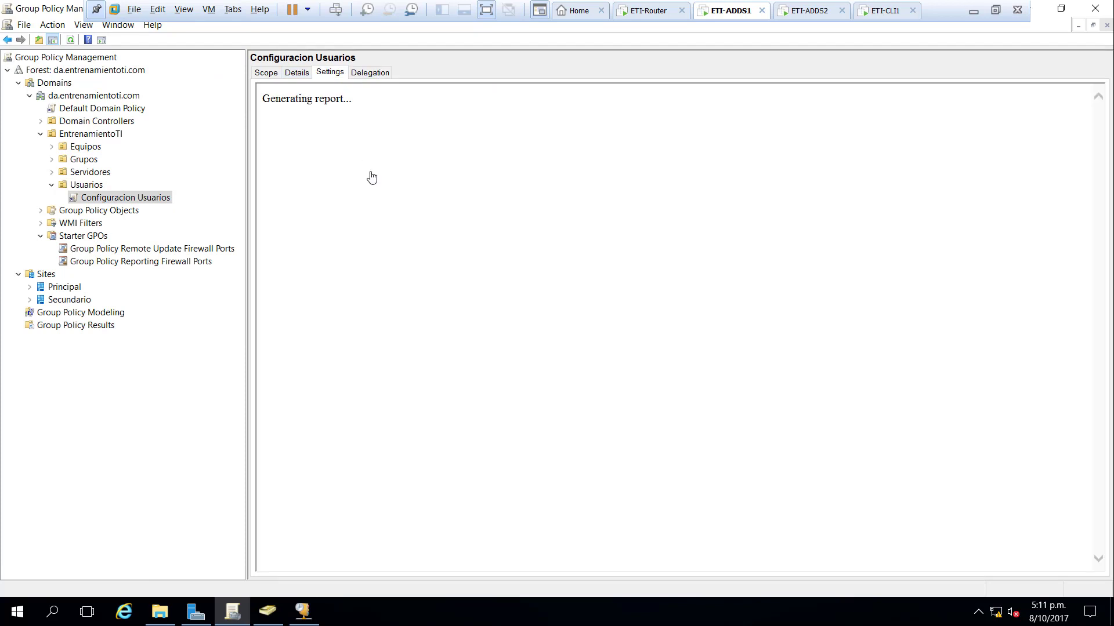
click(313, 205)
click(372, 227)
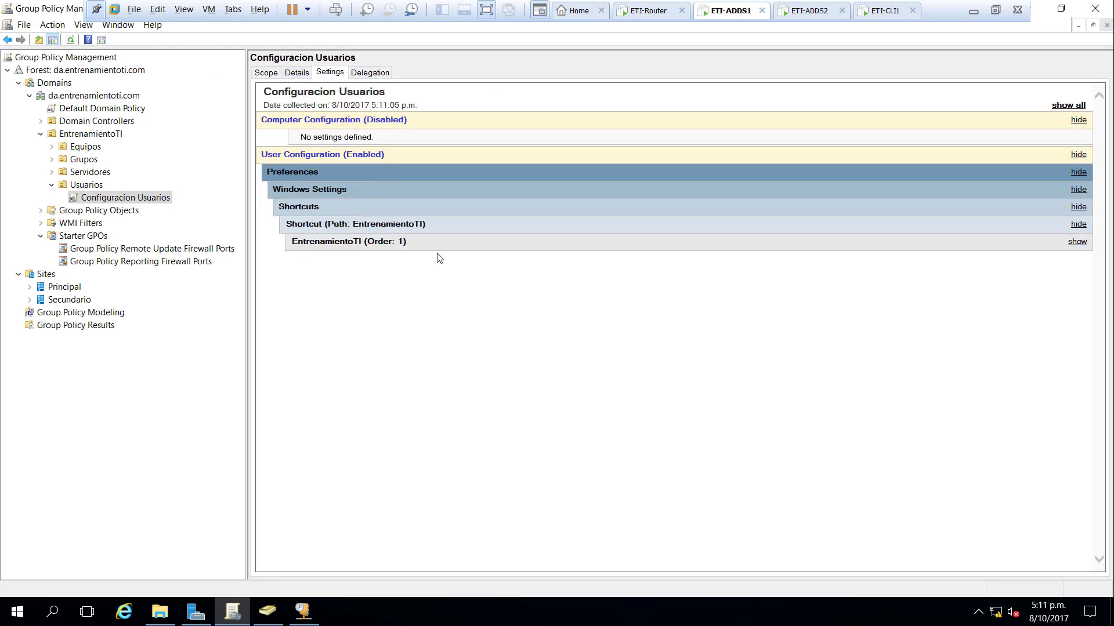
click(389, 244)
click(392, 276)
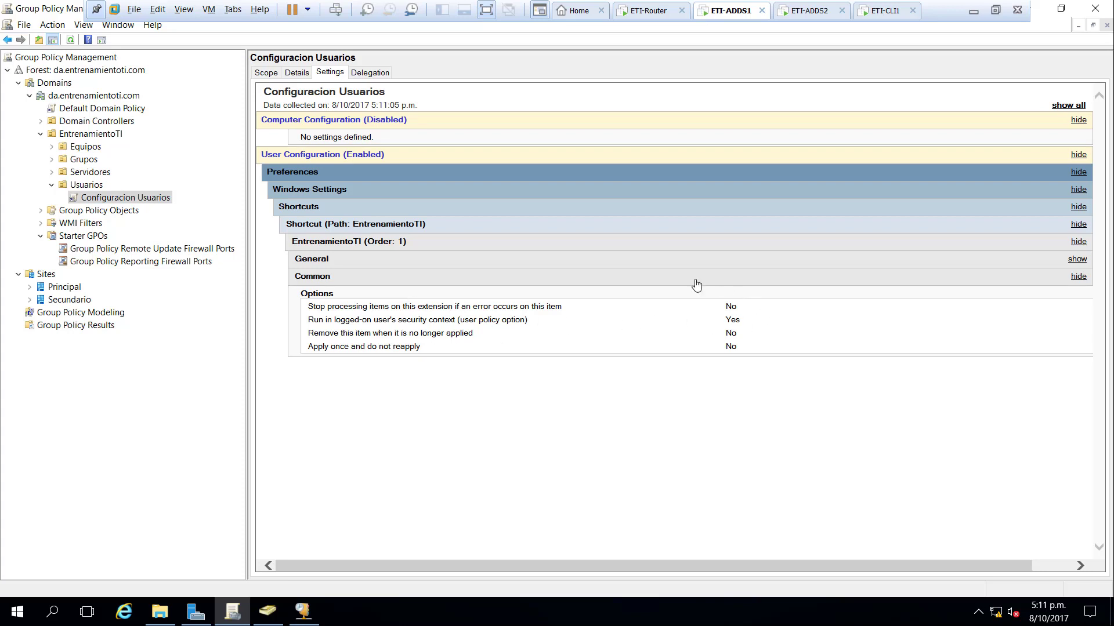
click(867, 13)
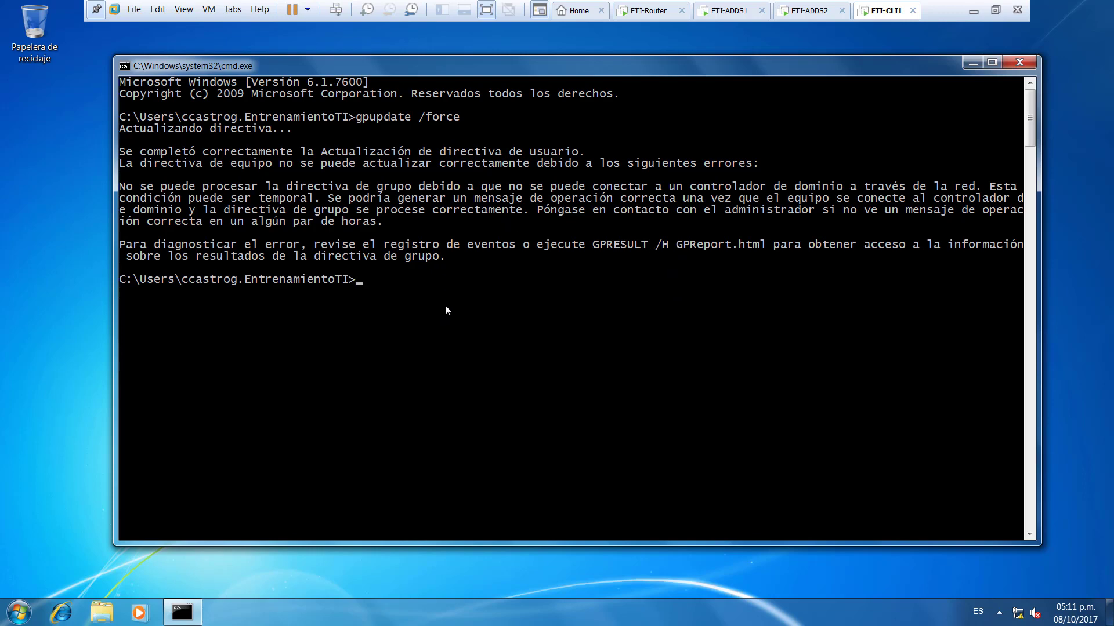
- Run gpresult /r, highlight Configuracion Usuarios among the applied GPOs, then close Command Prompt
text(gpresult /r)
key(Return)
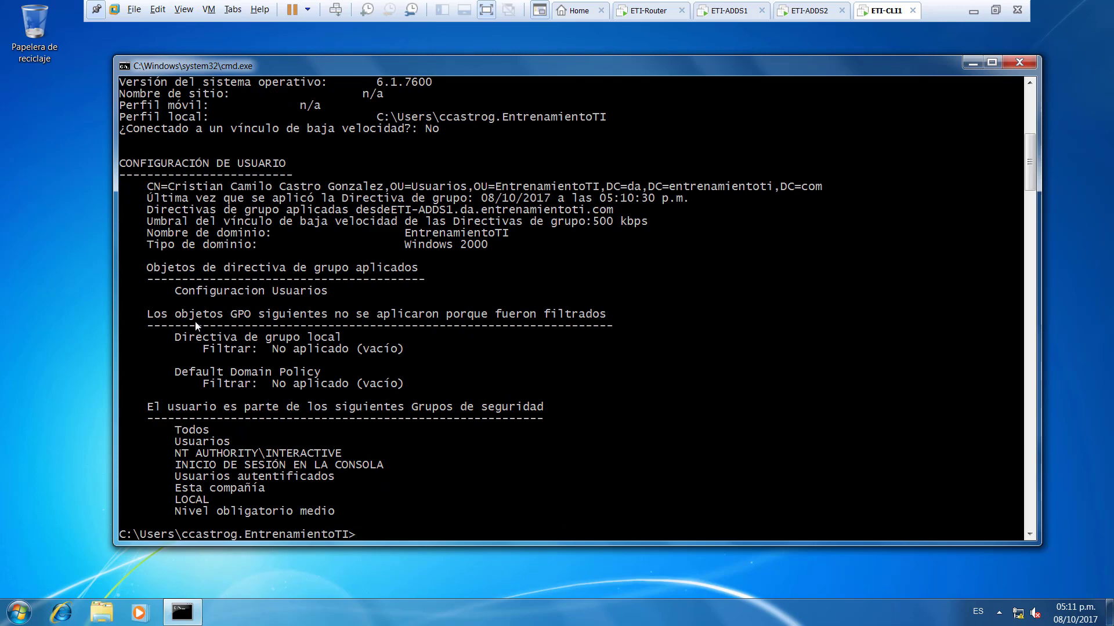
drag(173, 292, 323, 299)
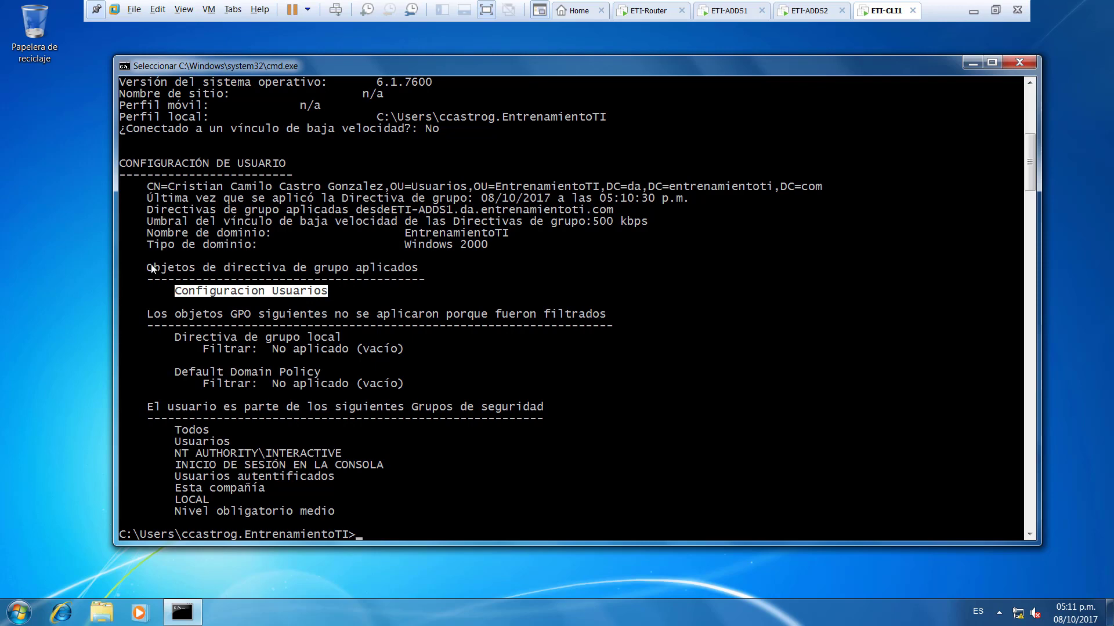
drag(149, 259, 418, 272)
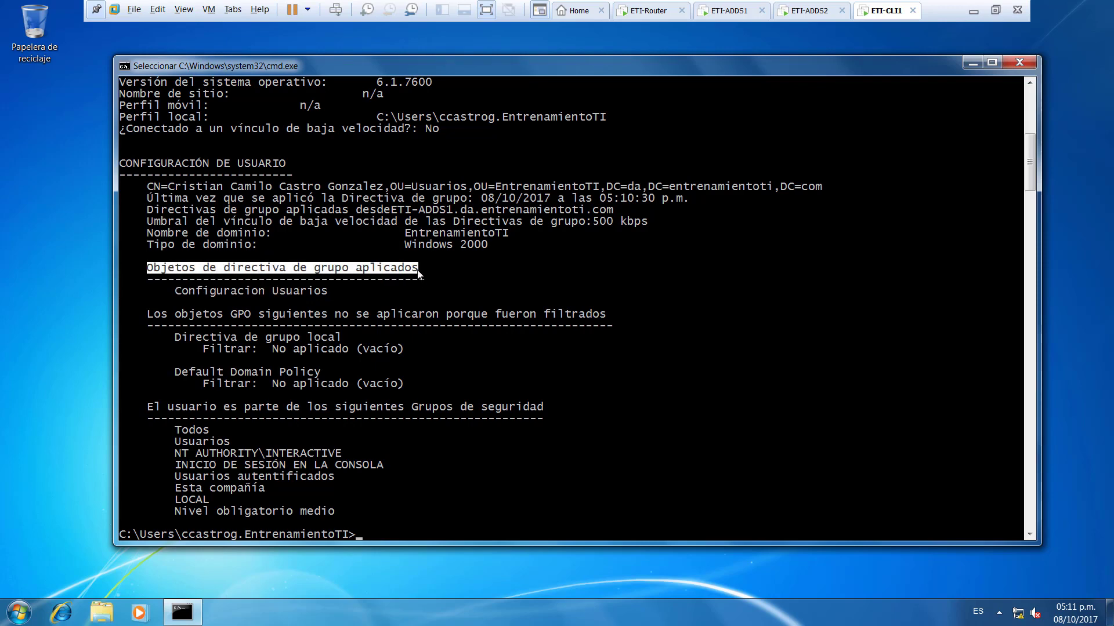
drag(178, 286, 336, 293)
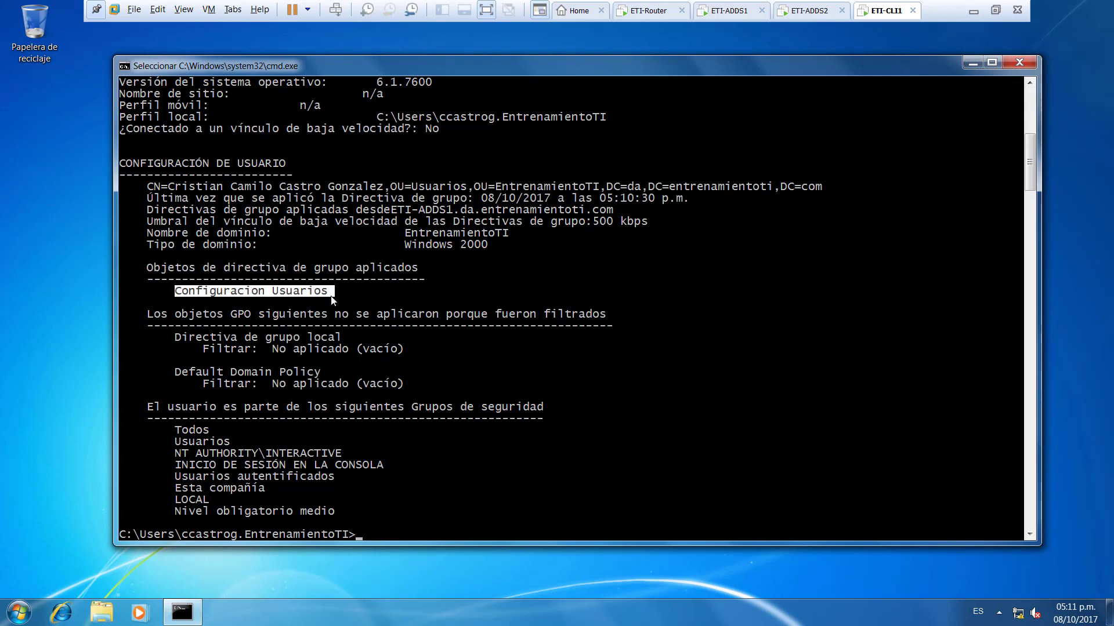
scroll(408, 322, down, 2)
scroll(409, 322, down, 6)
scroll(850, 176, up, 4)
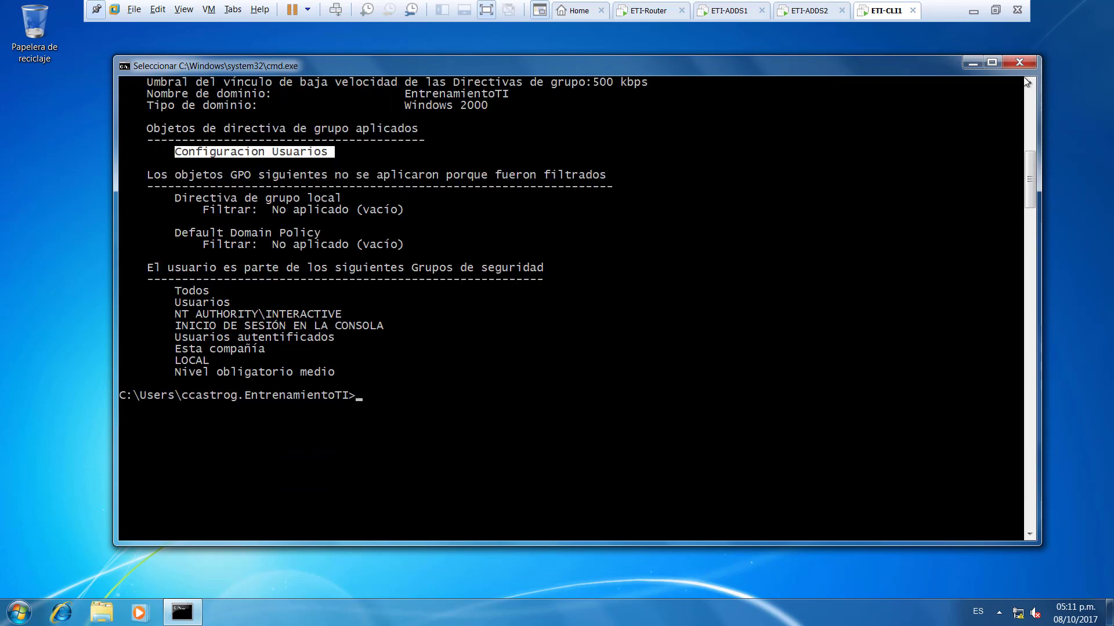
click(1028, 62)
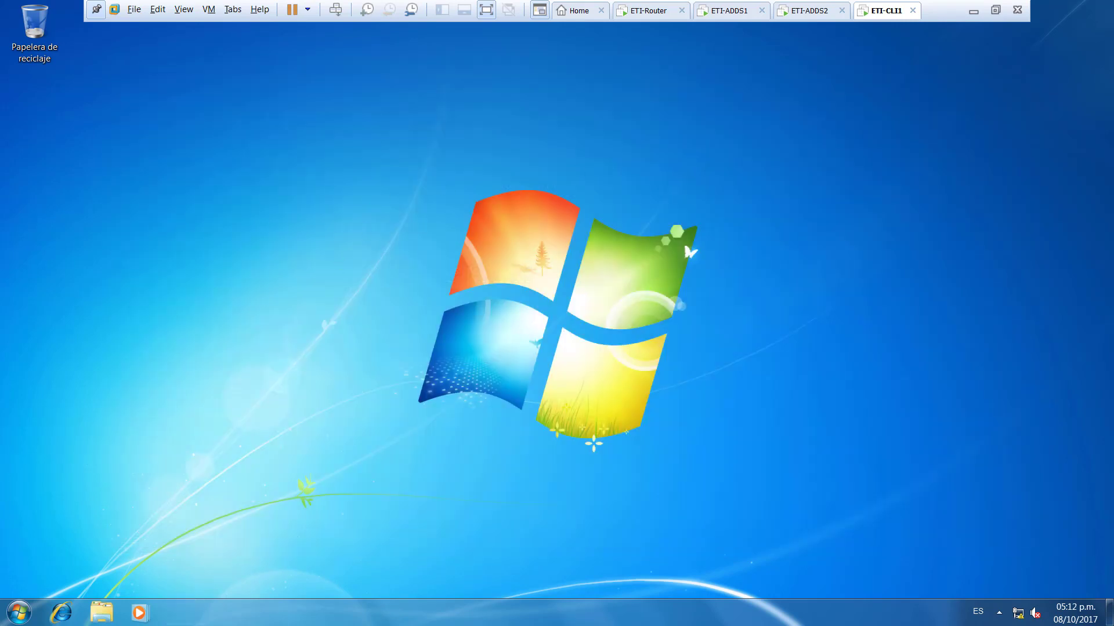
- Restart the Windows 7 client from the Start menu
right_click(18, 616)
click(160, 443)
click(18, 612)
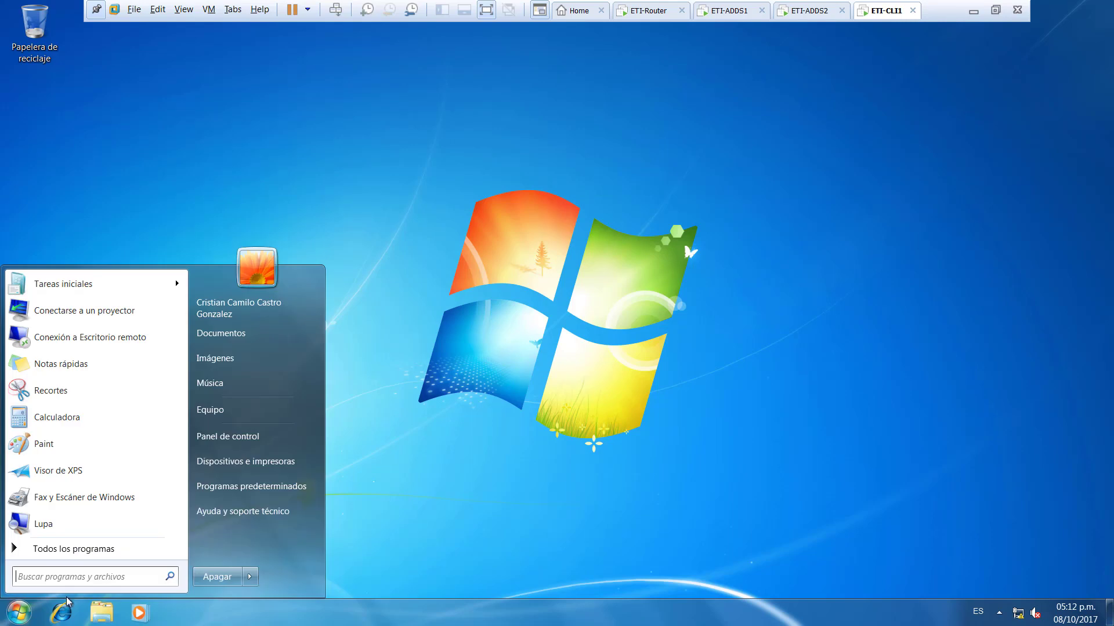
click(249, 577)
click(278, 564)
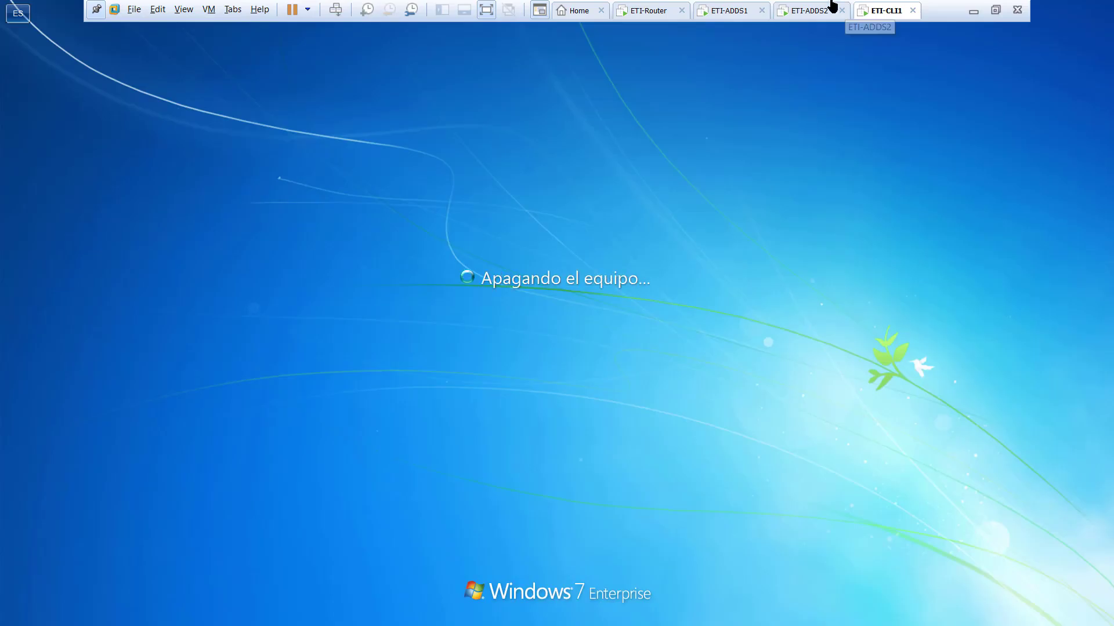
- On ETI-ADDS1, show the EntrenamientoTI shortcut's General settings in the Configuracion Usuarios report
click(809, 10)
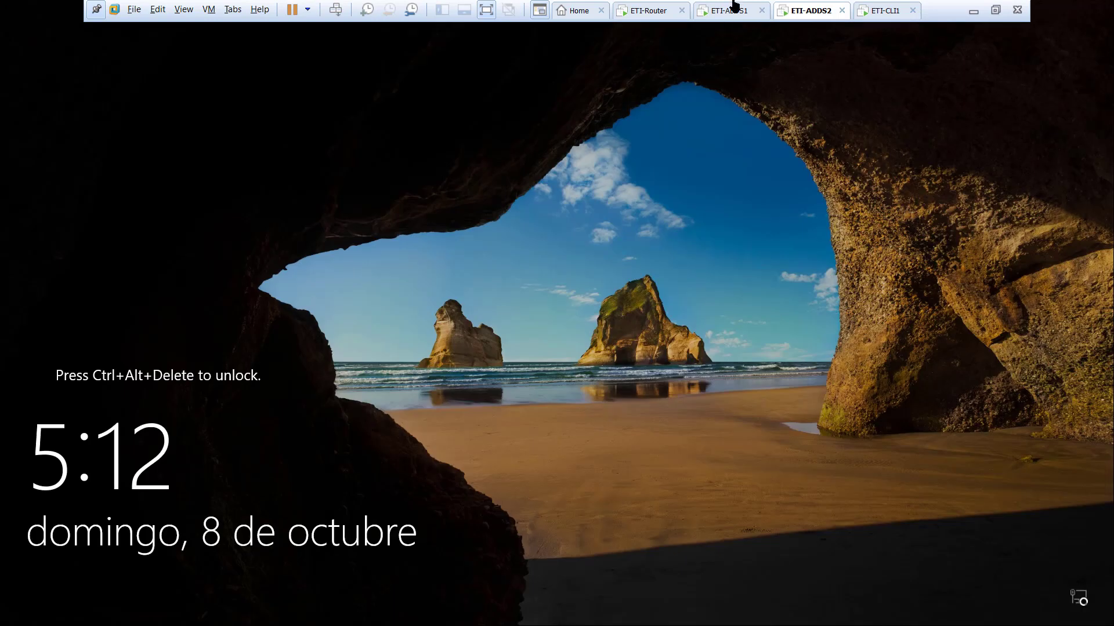
click(729, 10)
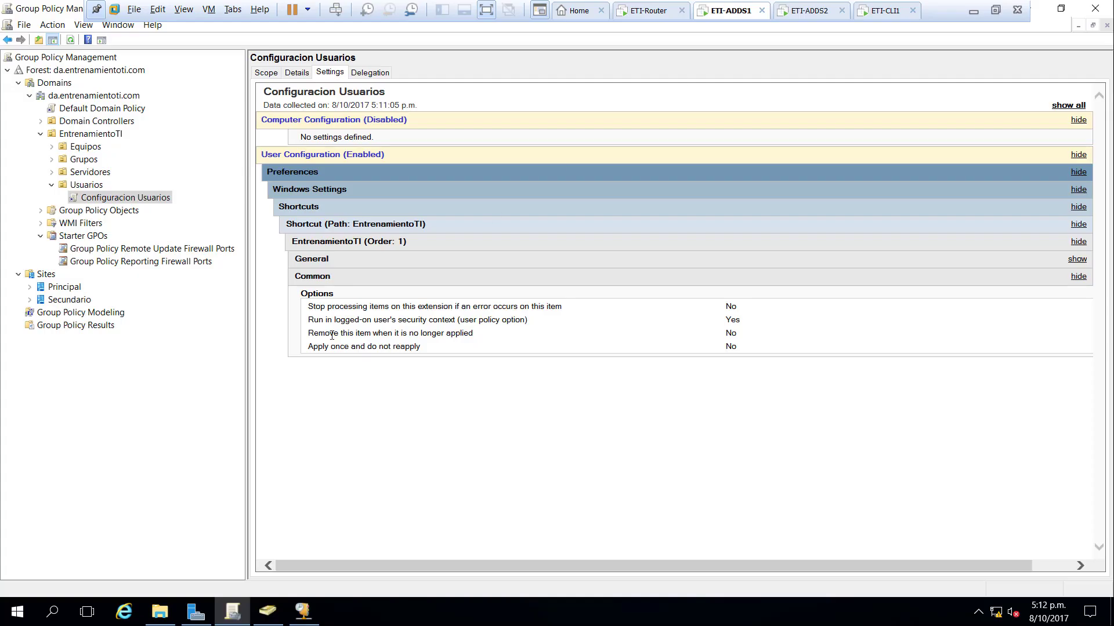
click(369, 249)
click(345, 249)
click(342, 259)
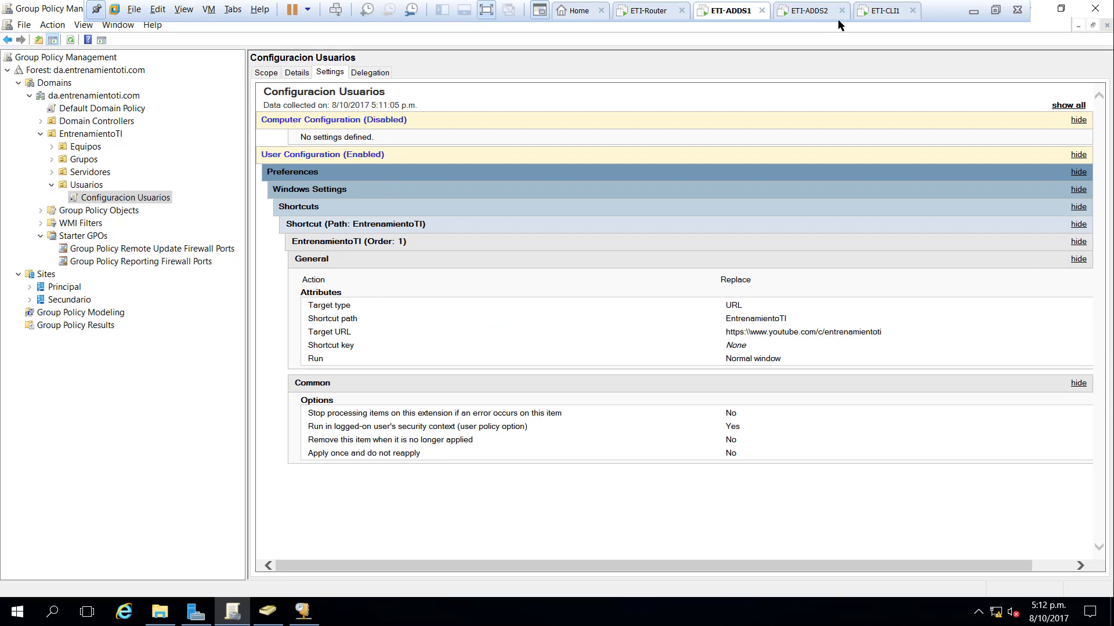
click(863, 7)
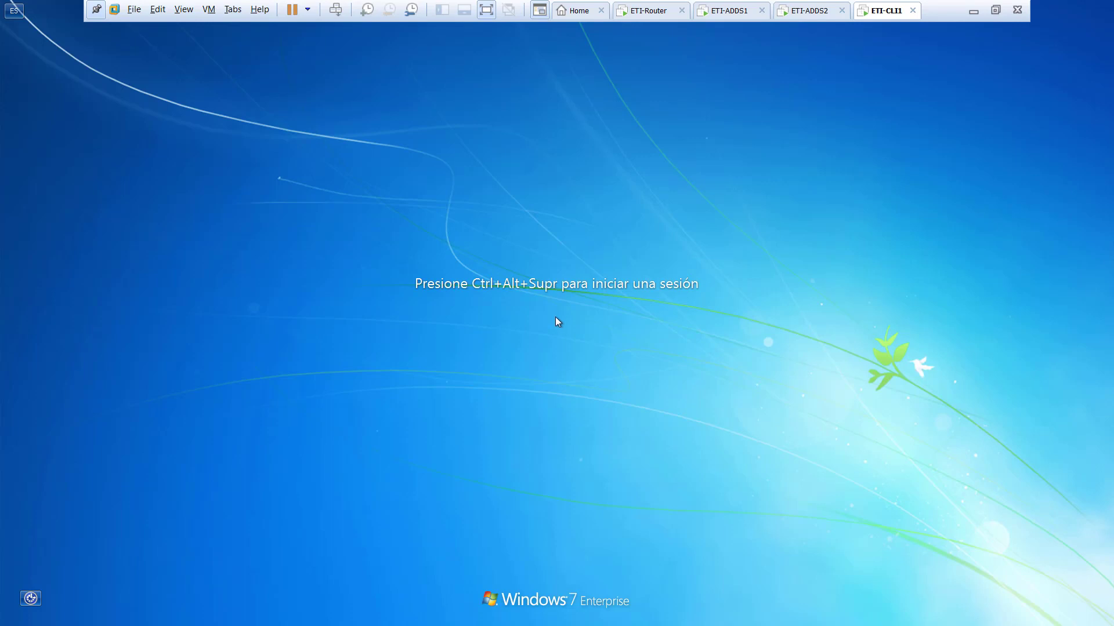
- Sign in to ETI-CLI1 with the domain account password and open the Equipo window
key(ctrl+alt+Insert)
text(•)
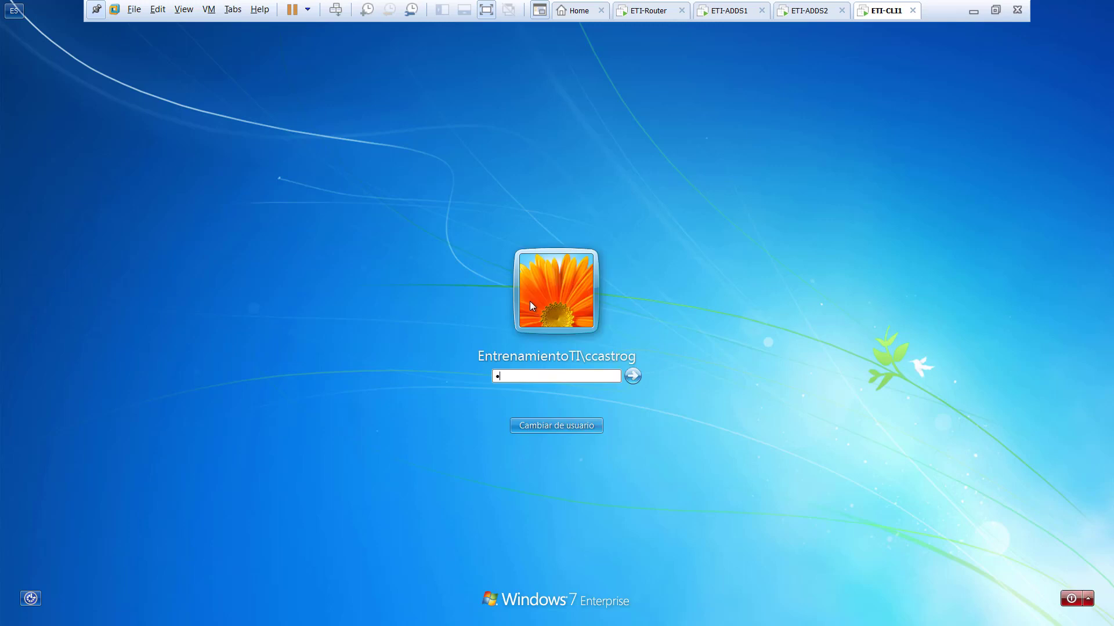
key(BackSpace)
text(••••••••••••)
key(Return)
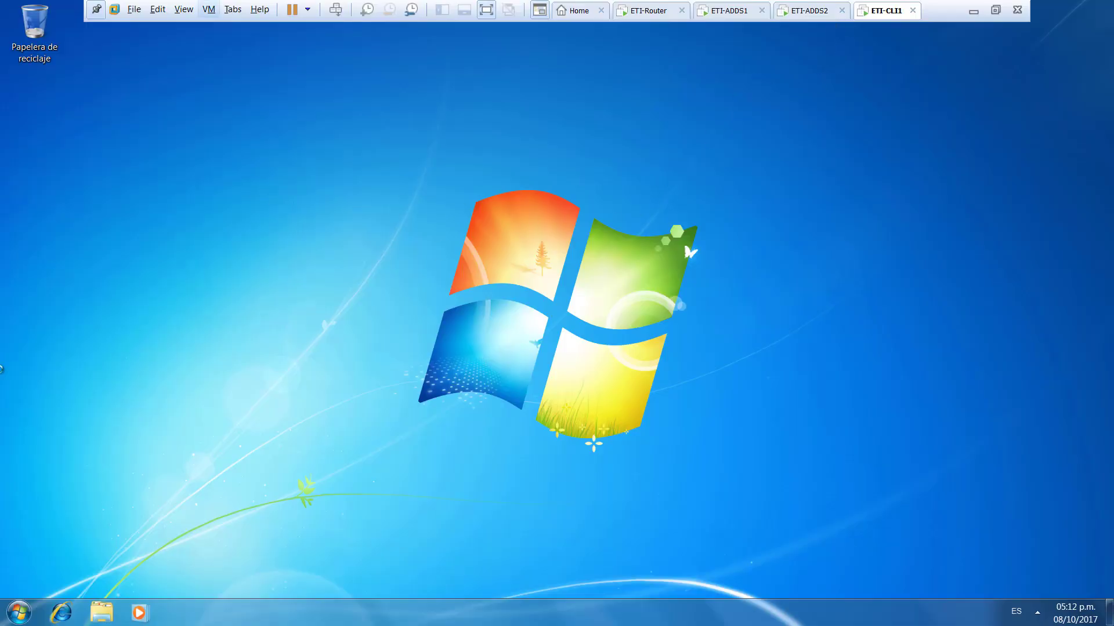
click(14, 608)
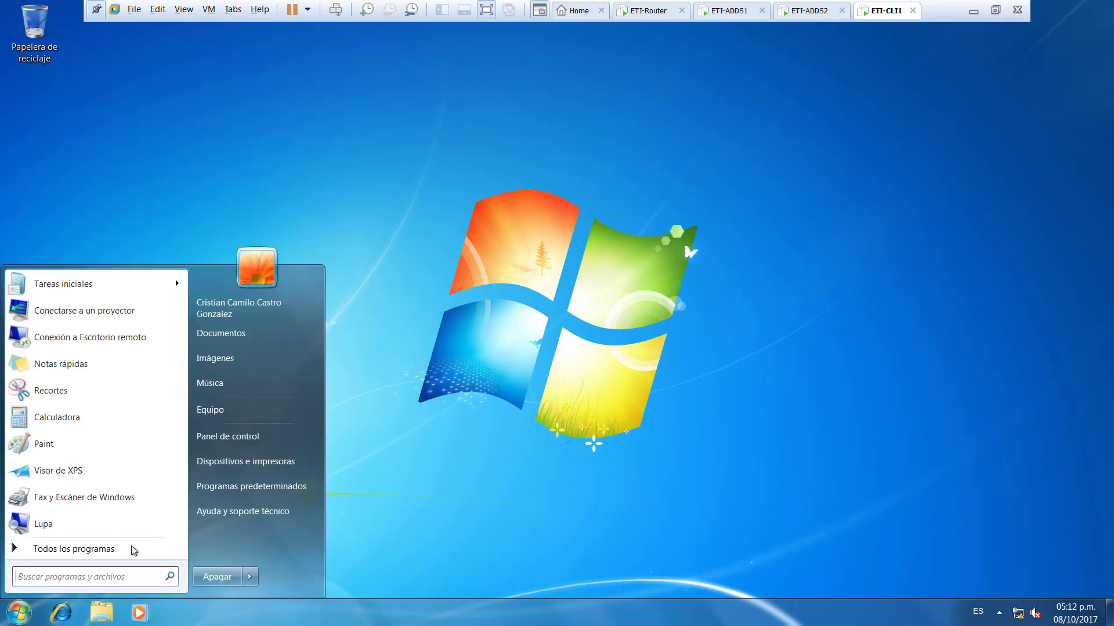
click(262, 405)
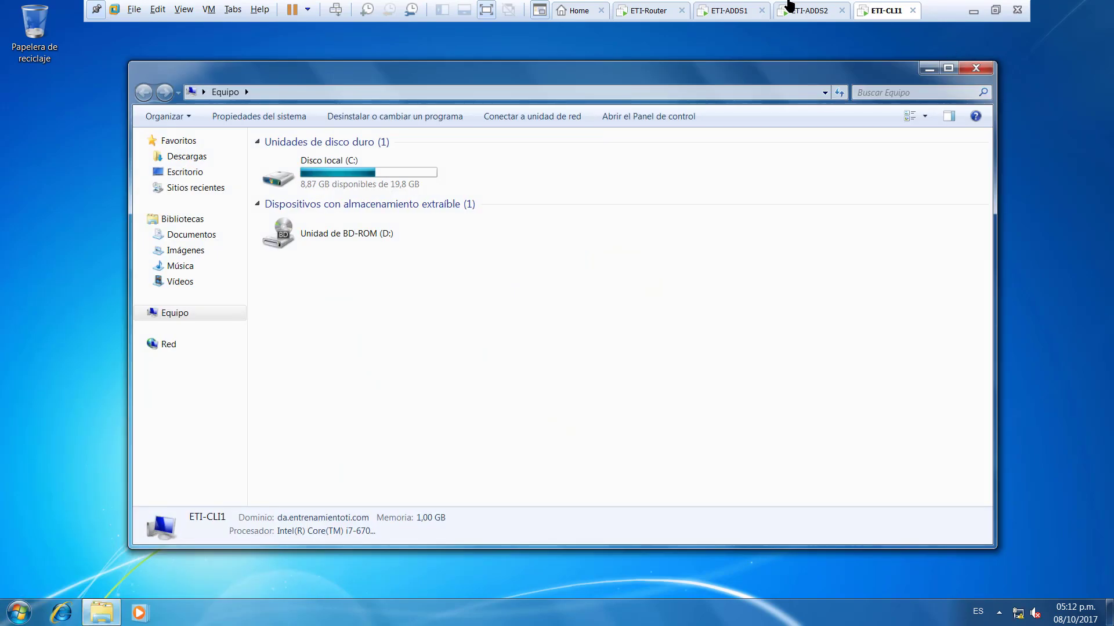
click(743, 8)
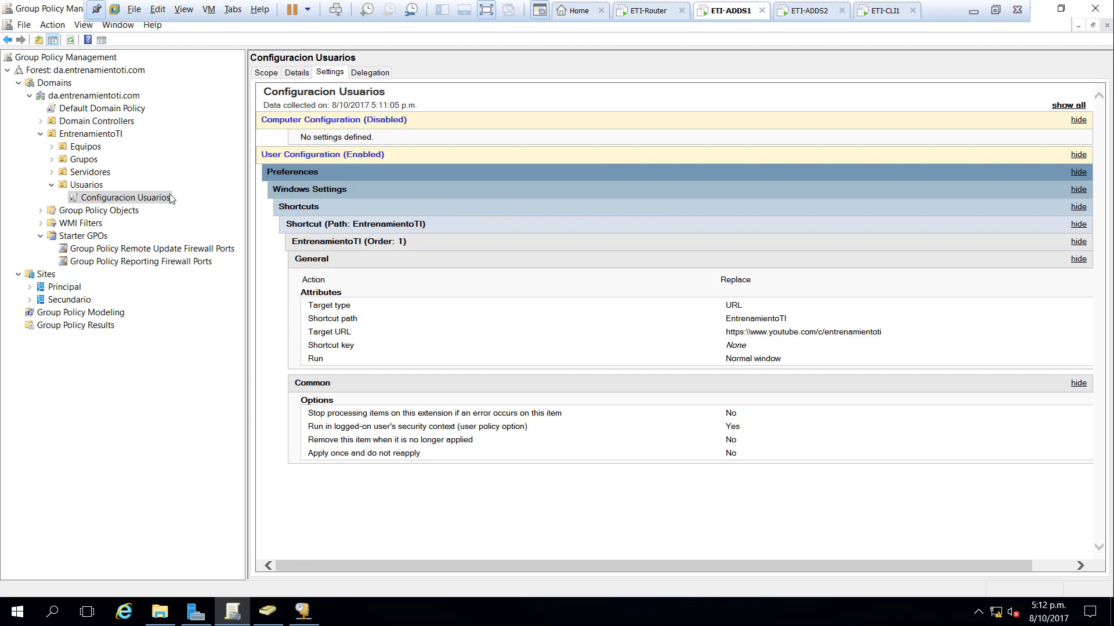
- Open Configuracion Usuarios in the editor at User Preferences > Windows Settings > Shortcuts
right_click(142, 198)
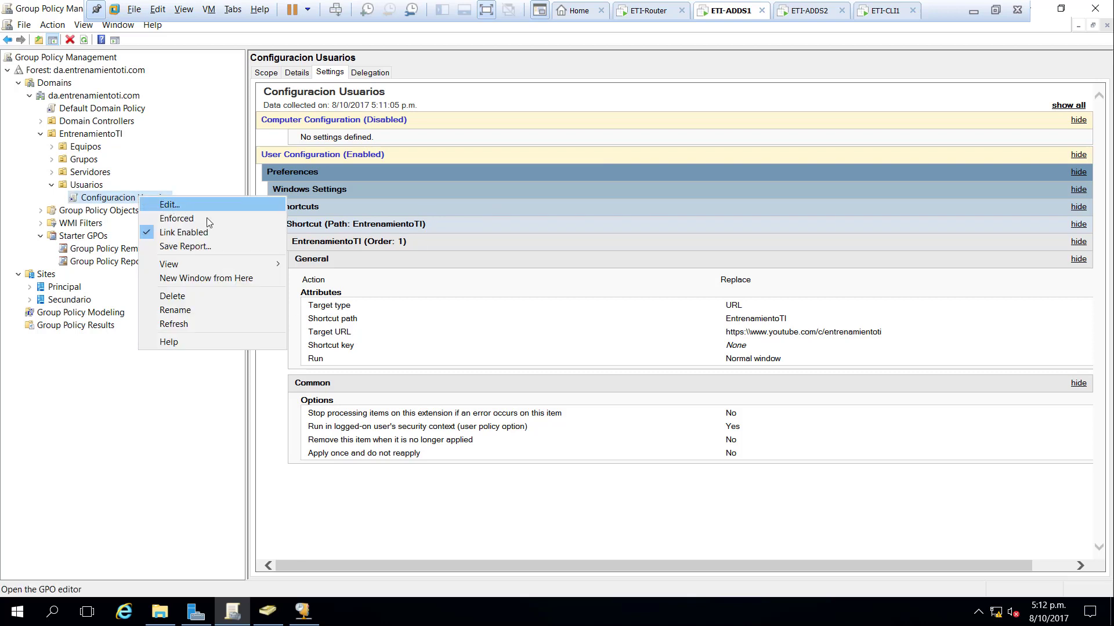
key(Escape)
click(455, 54)
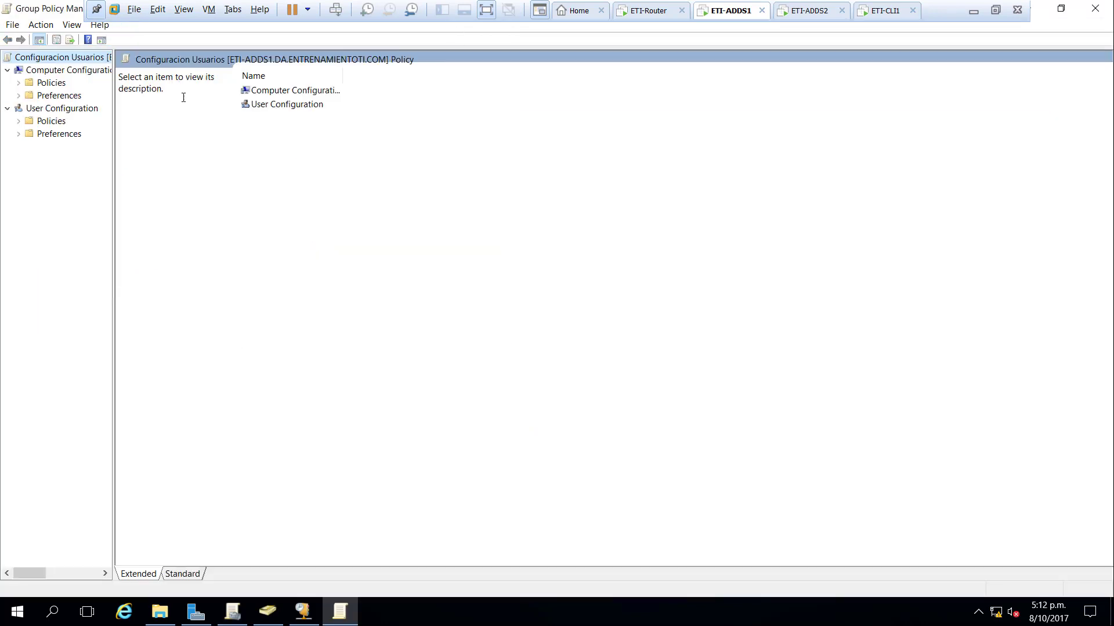
click(18, 134)
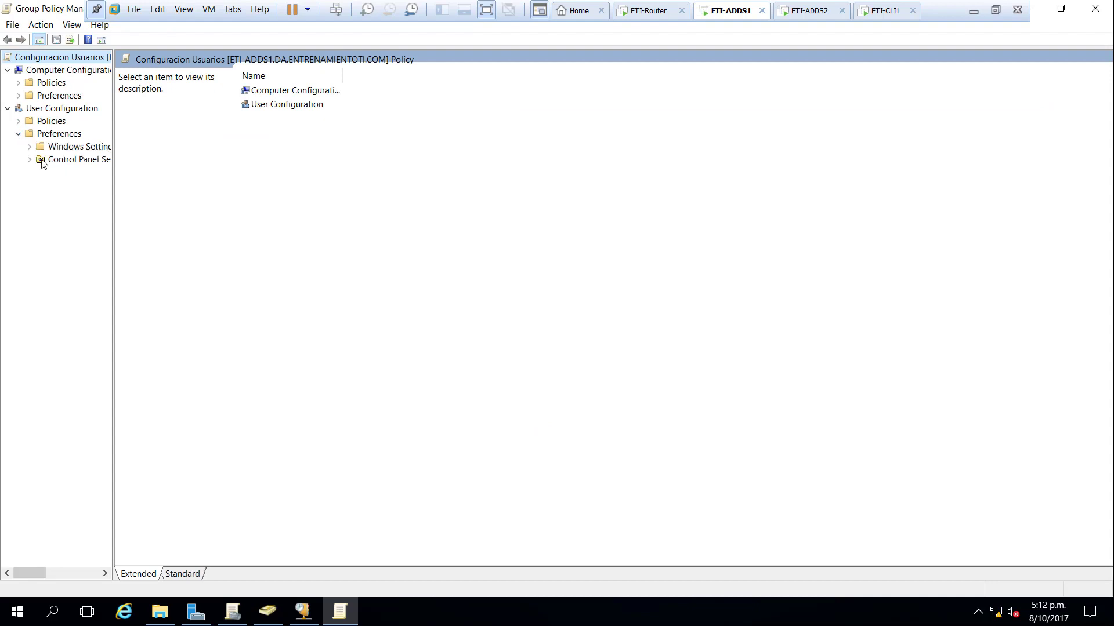
double_click(39, 148)
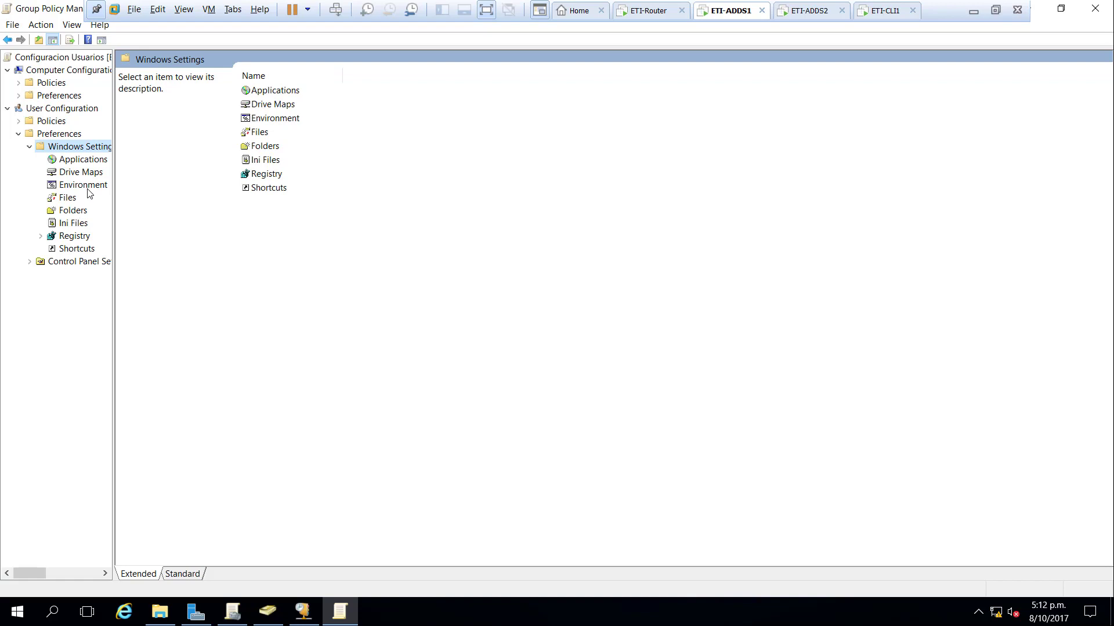
click(76, 249)
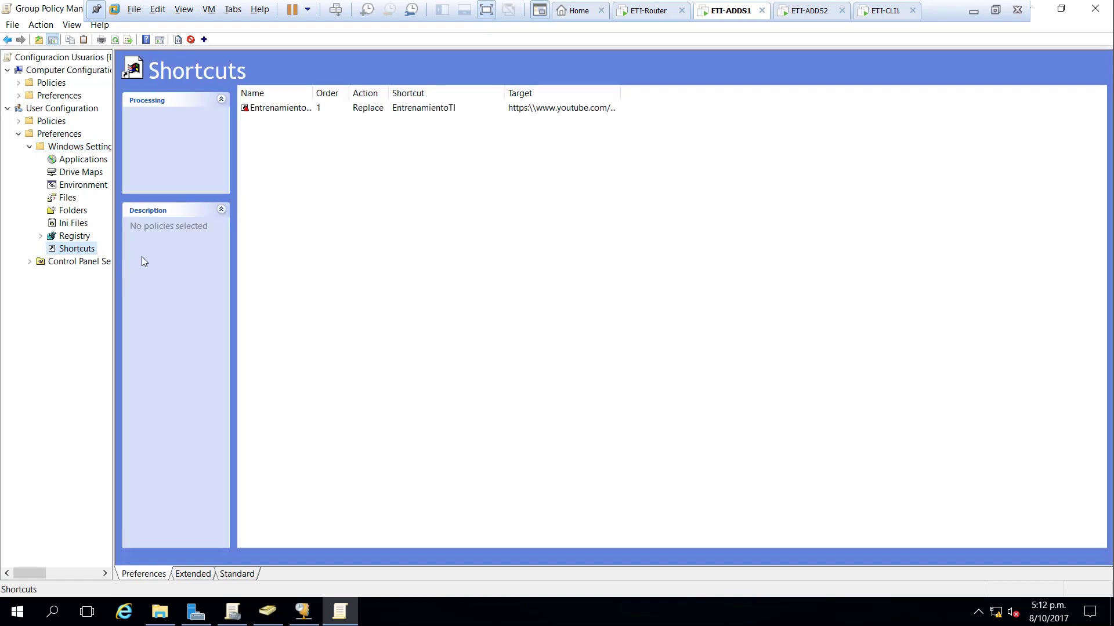
- Change the EntrenamientoTI shortcut's location to Desktop and apply it
click(311, 109)
double_click(311, 109)
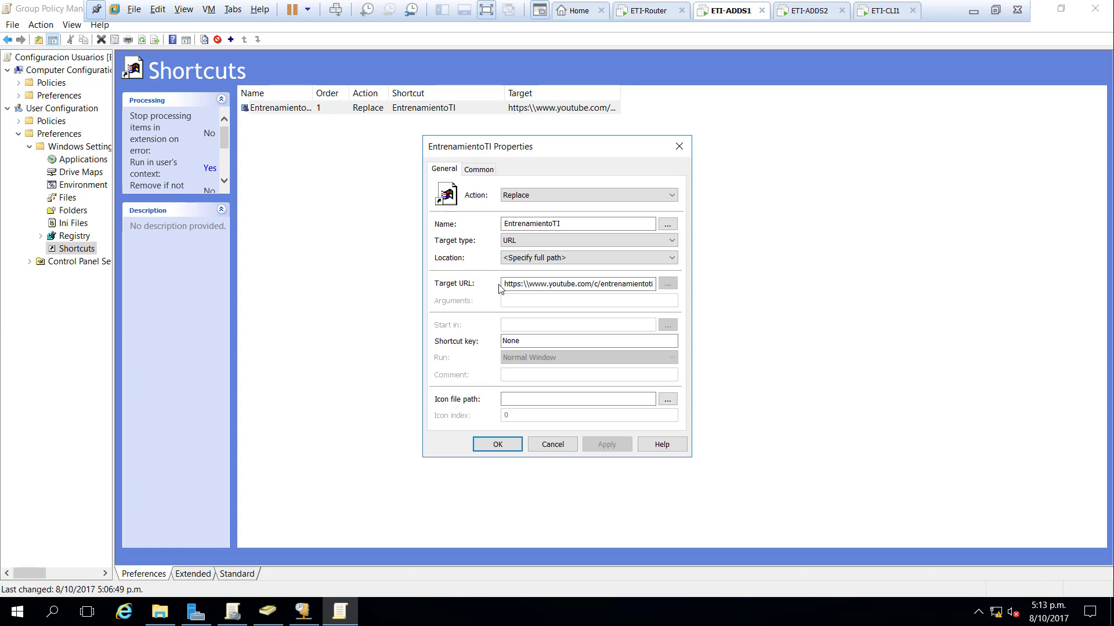
click(609, 260)
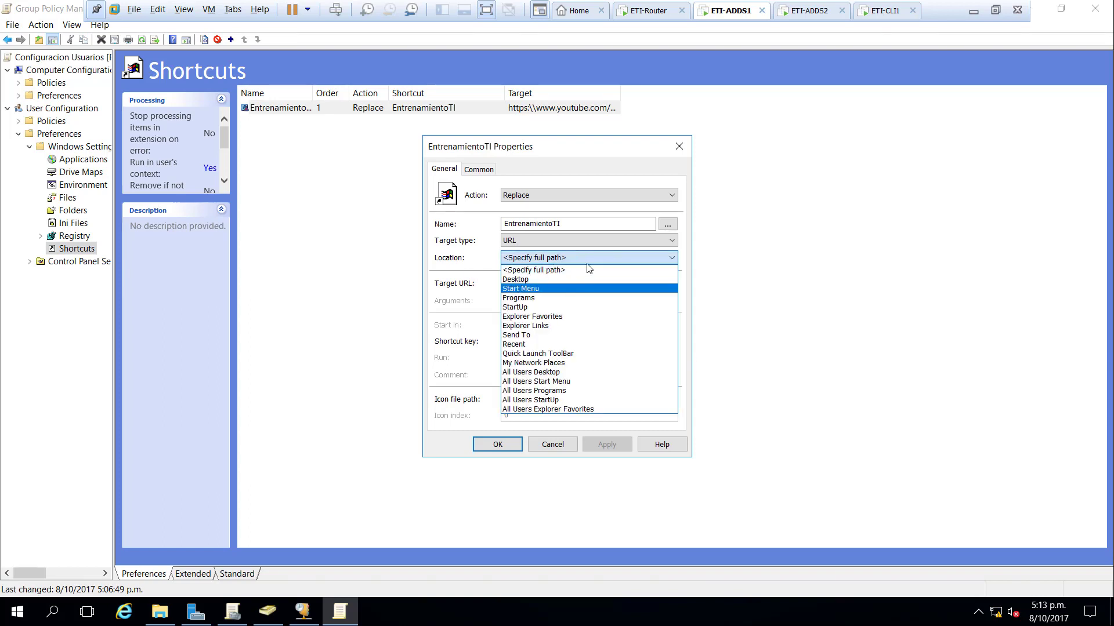
click(565, 279)
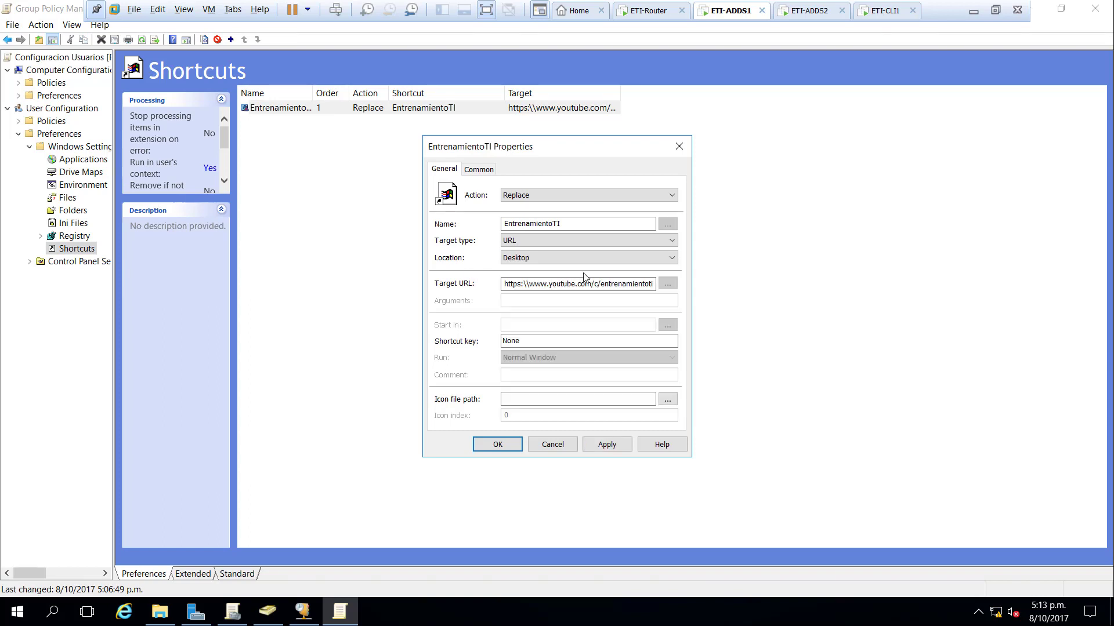
click(606, 445)
click(497, 445)
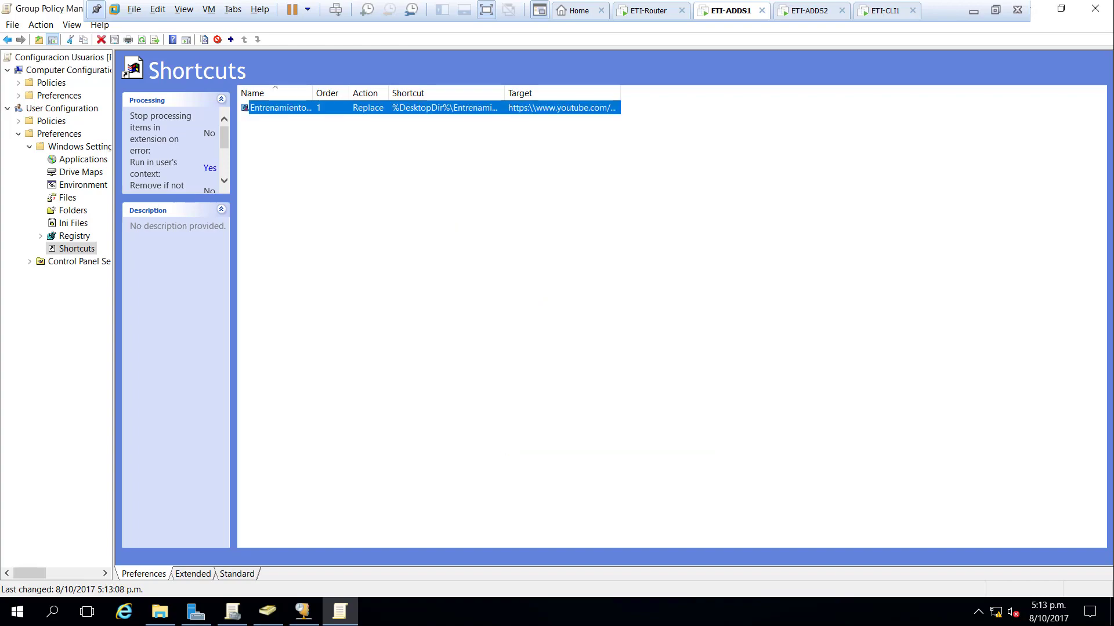
click(862, 16)
- Run gpupdate /force on the client from Command Prompt and close the Computer window
click(17, 613)
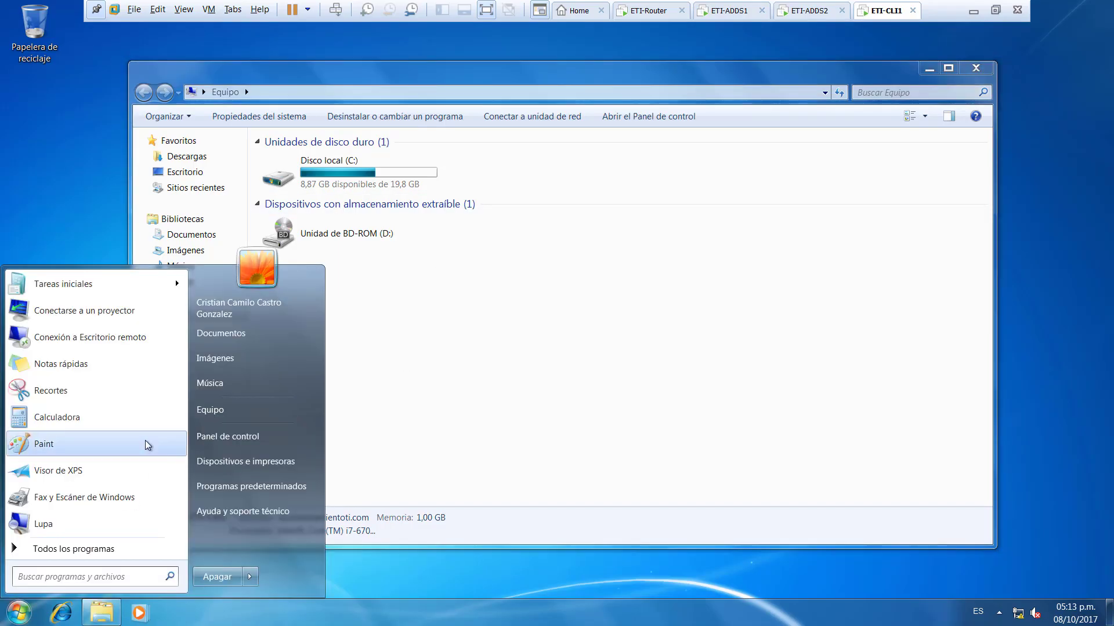
text(cmd+)
key(Return)
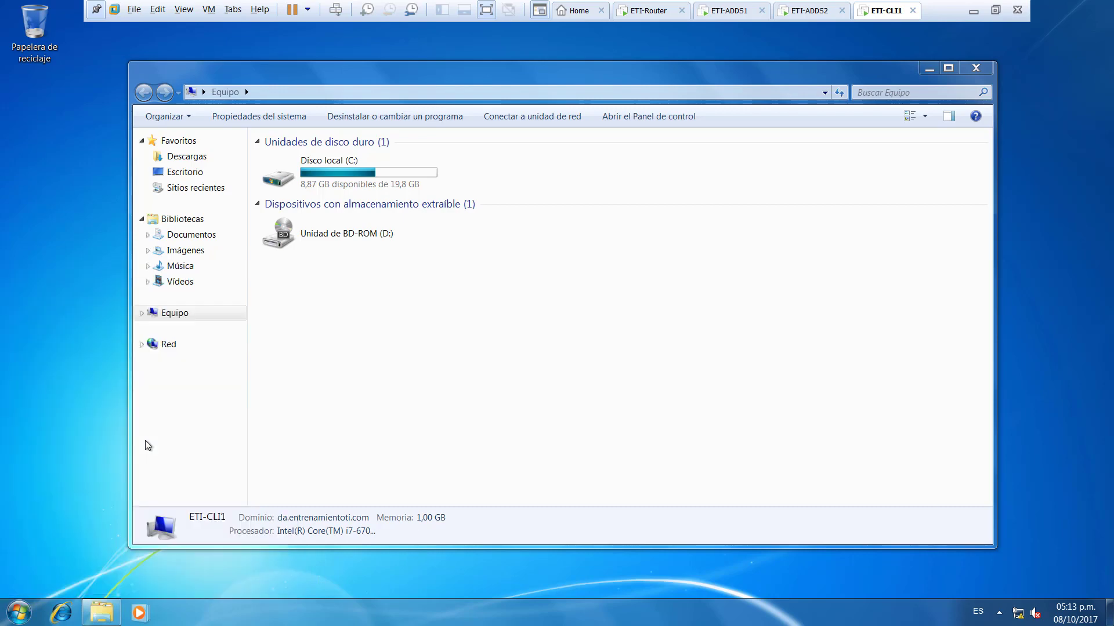
text(gpu)
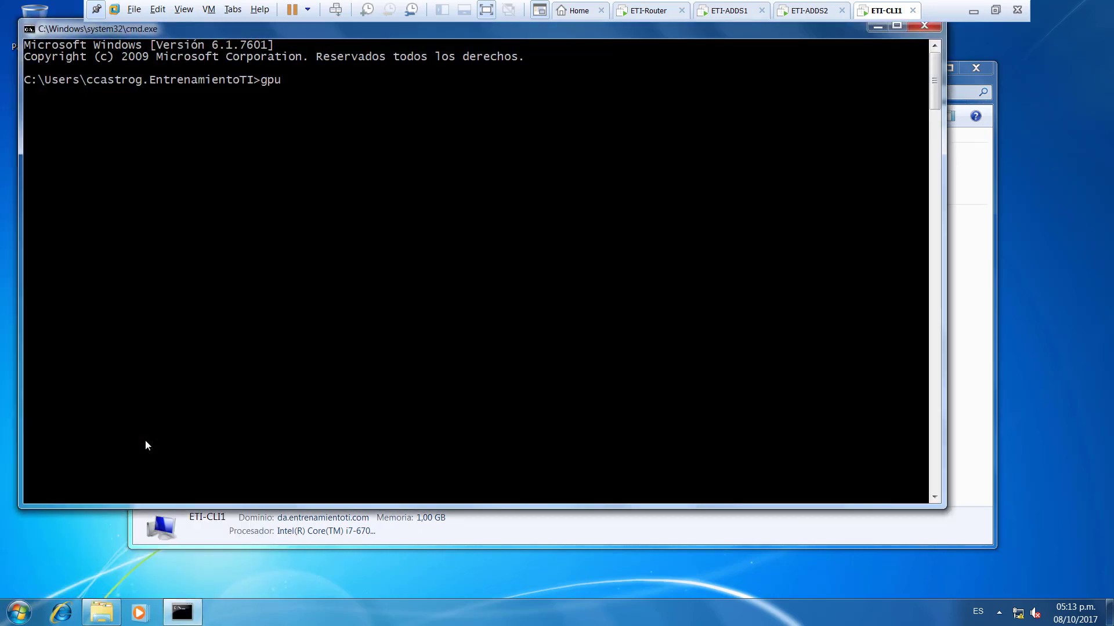
text(pdate /force)
key(Return)
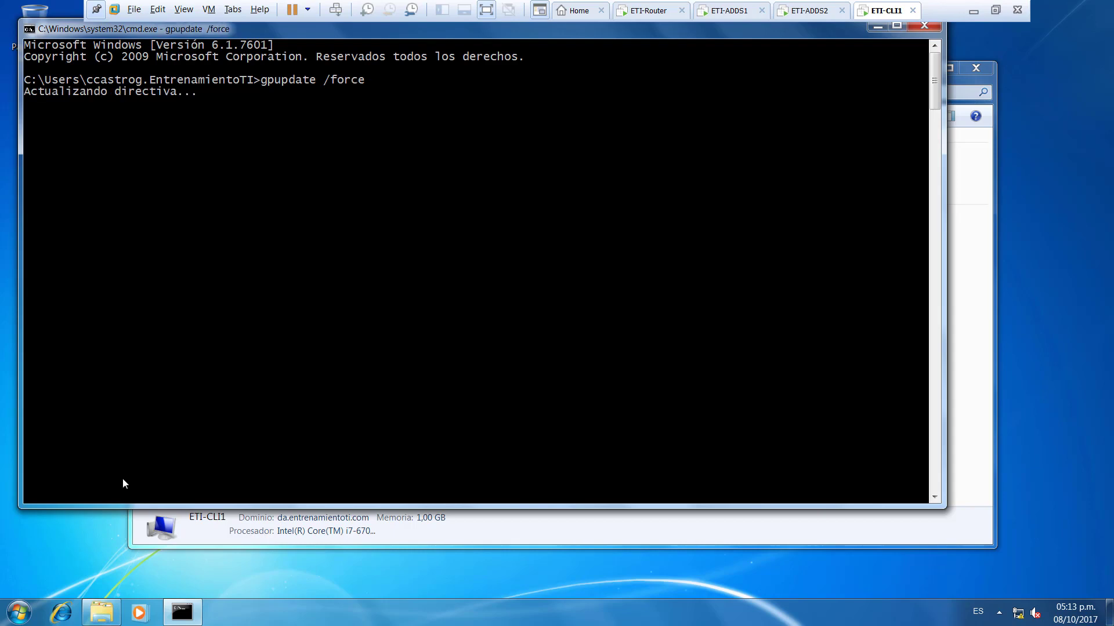
click(971, 210)
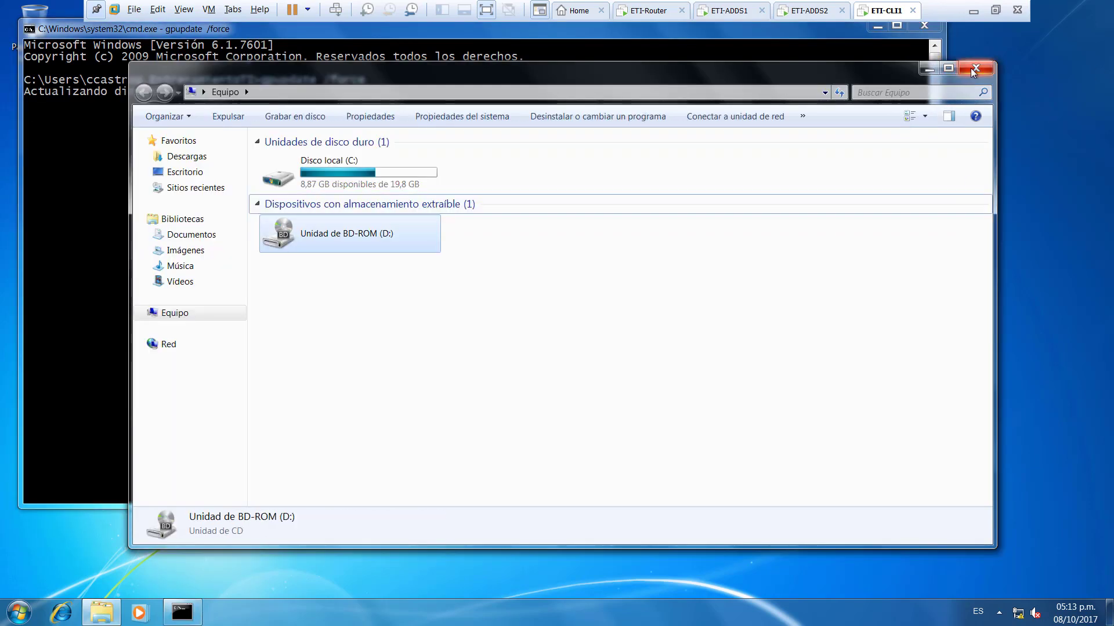
click(976, 68)
drag(81, 29, 239, 68)
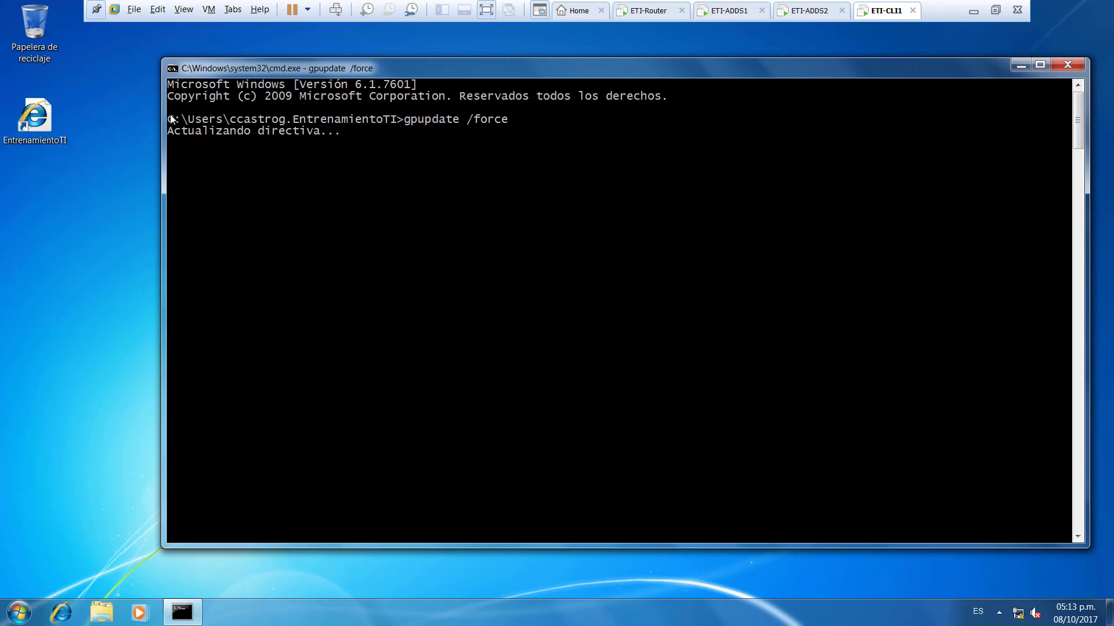
- Open the new EntrenamientoTI desktop shortcut to confirm it loads YouTube in Internet Explorer, then close it
double_click(64, 113)
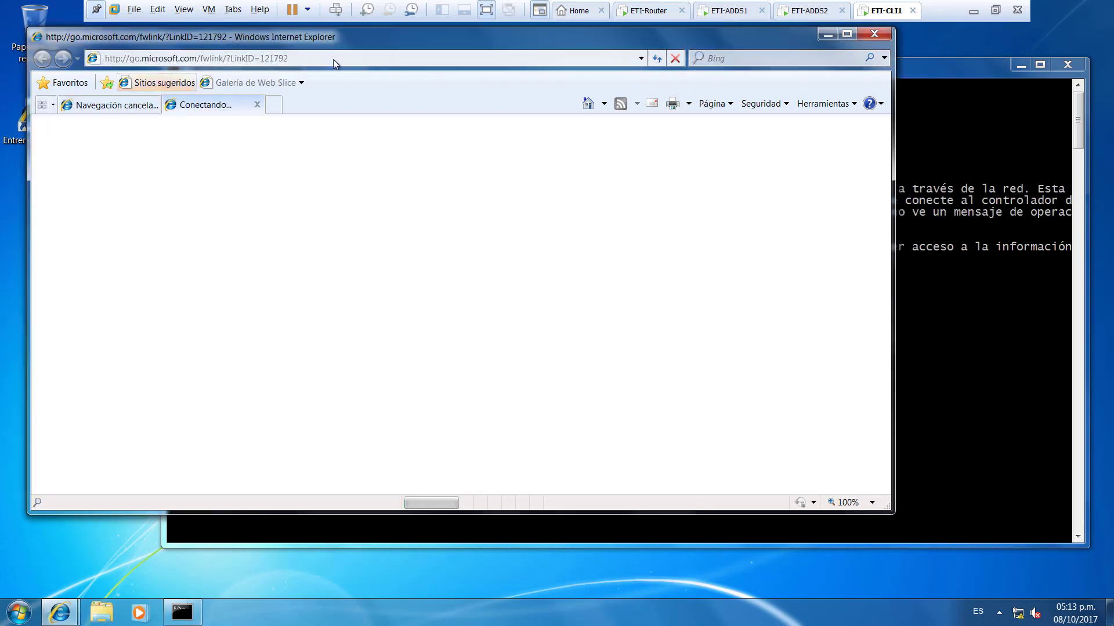
click(257, 105)
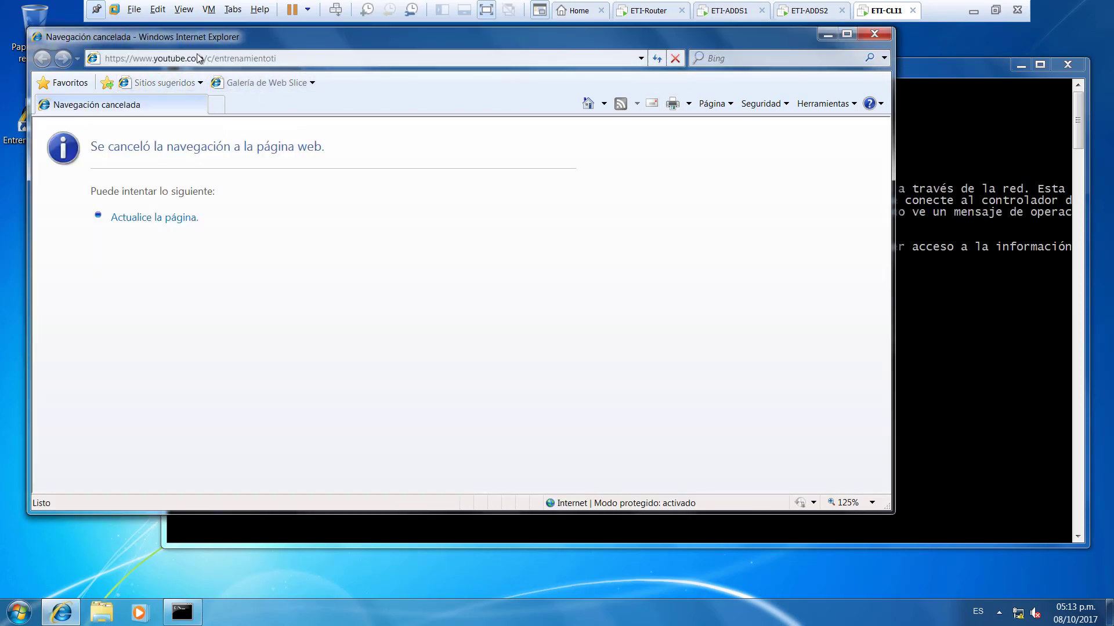
click(877, 32)
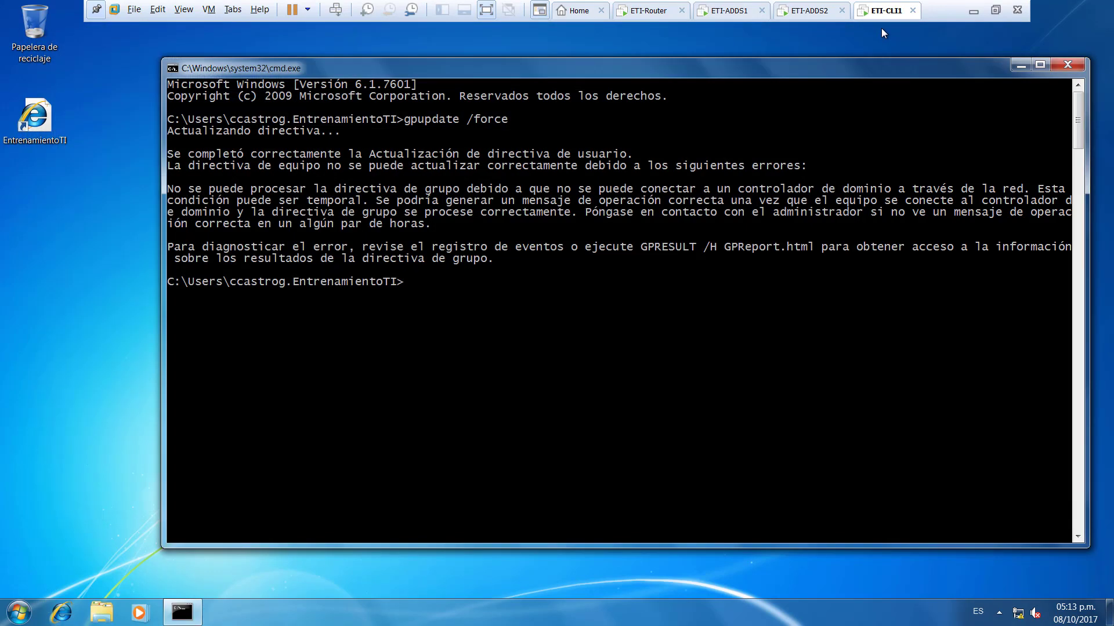
click(728, 17)
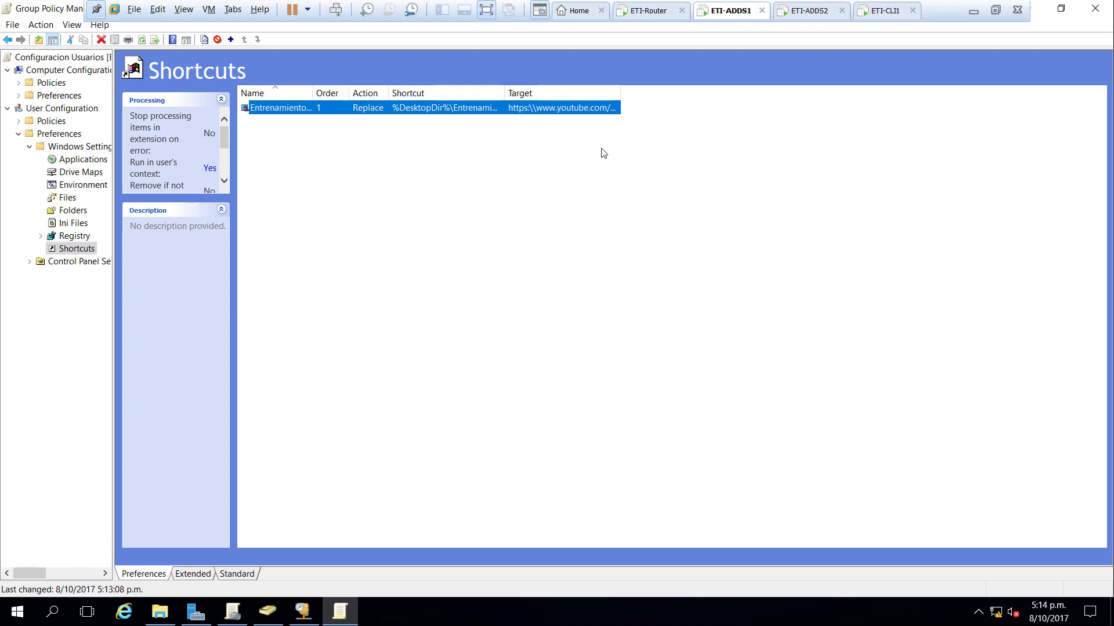
- Show Configuracion Usuarios' Scope tab with Authenticated Users under Security Filtering, and check ADUC's Grupos OU
click(672, 13)
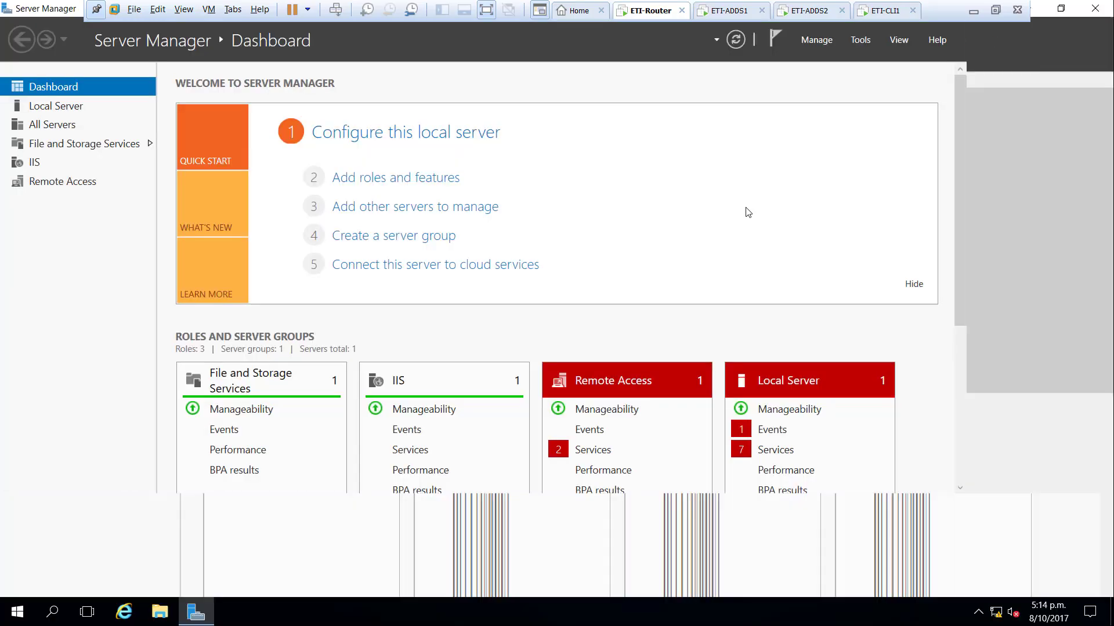
click(753, 8)
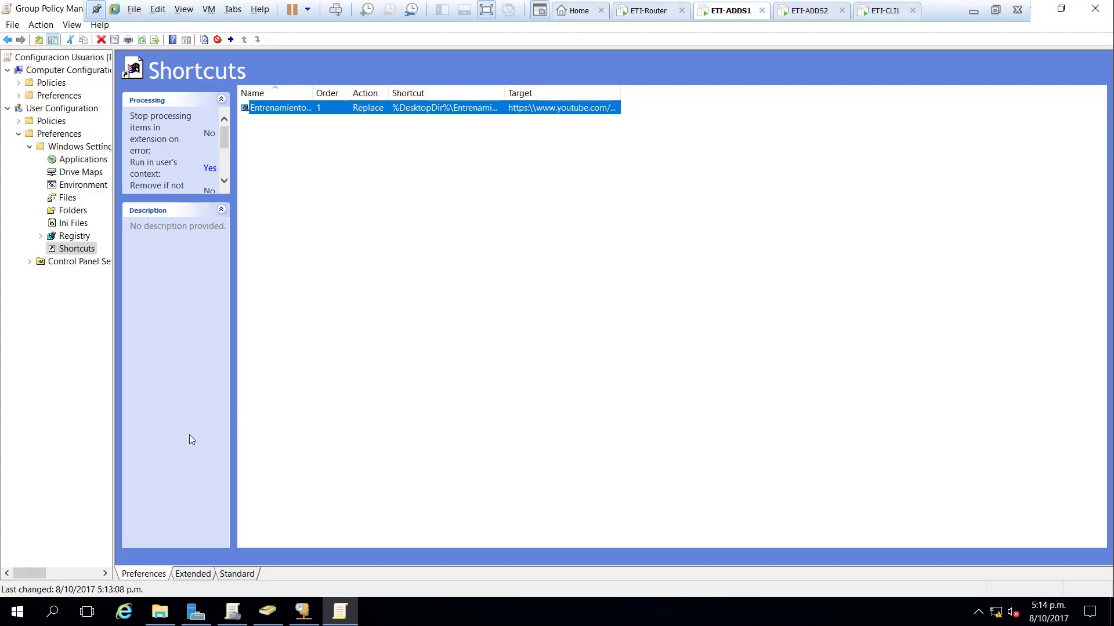
click(246, 611)
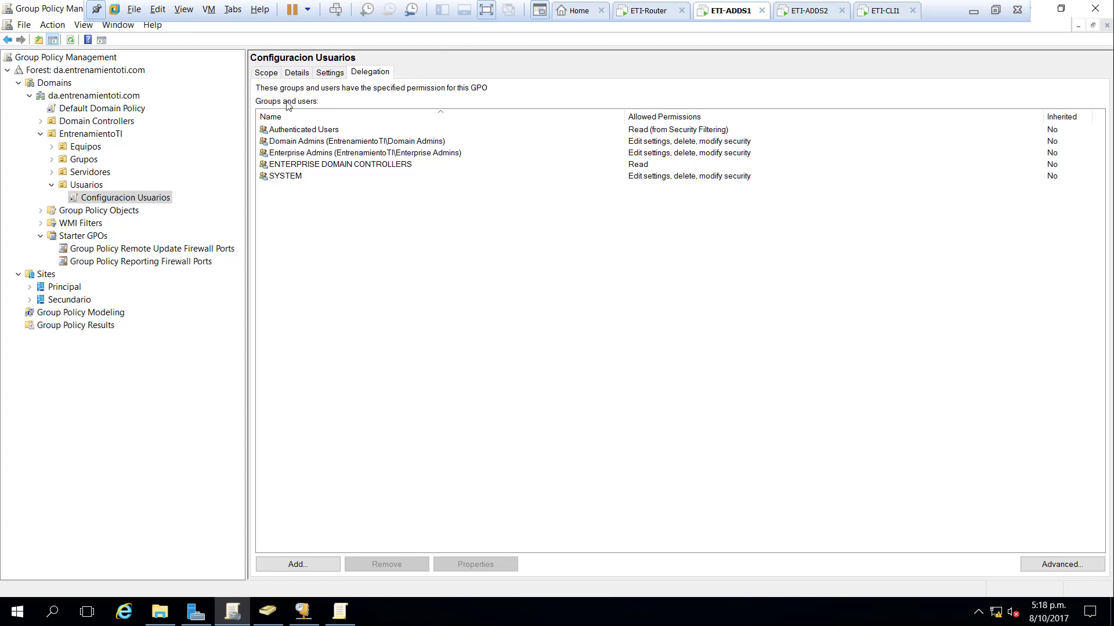
click(266, 73)
click(309, 354)
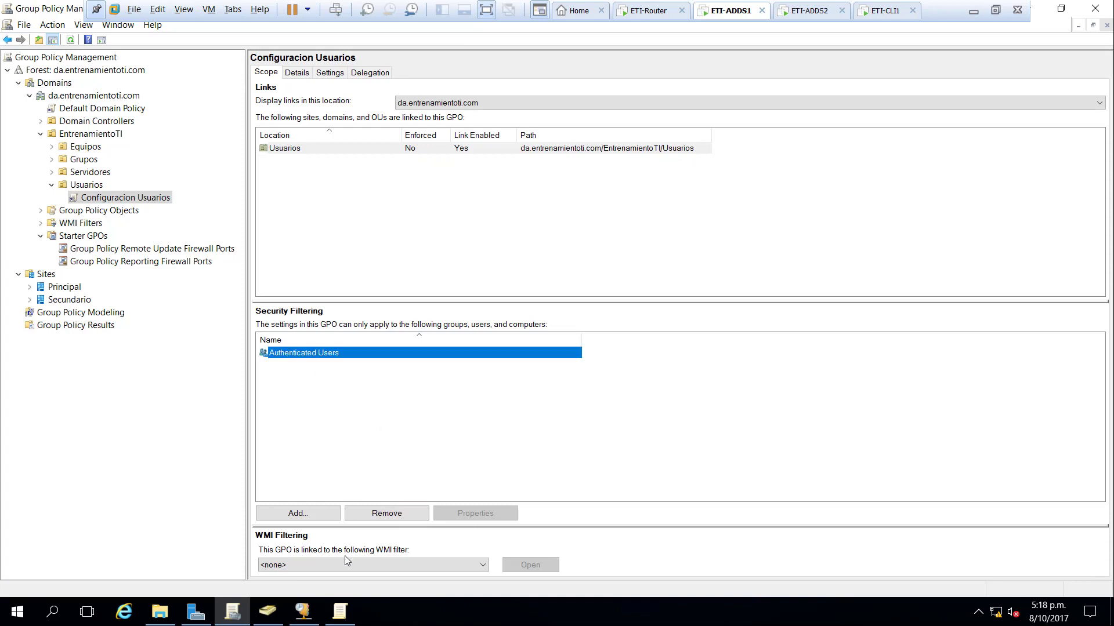
click(281, 615)
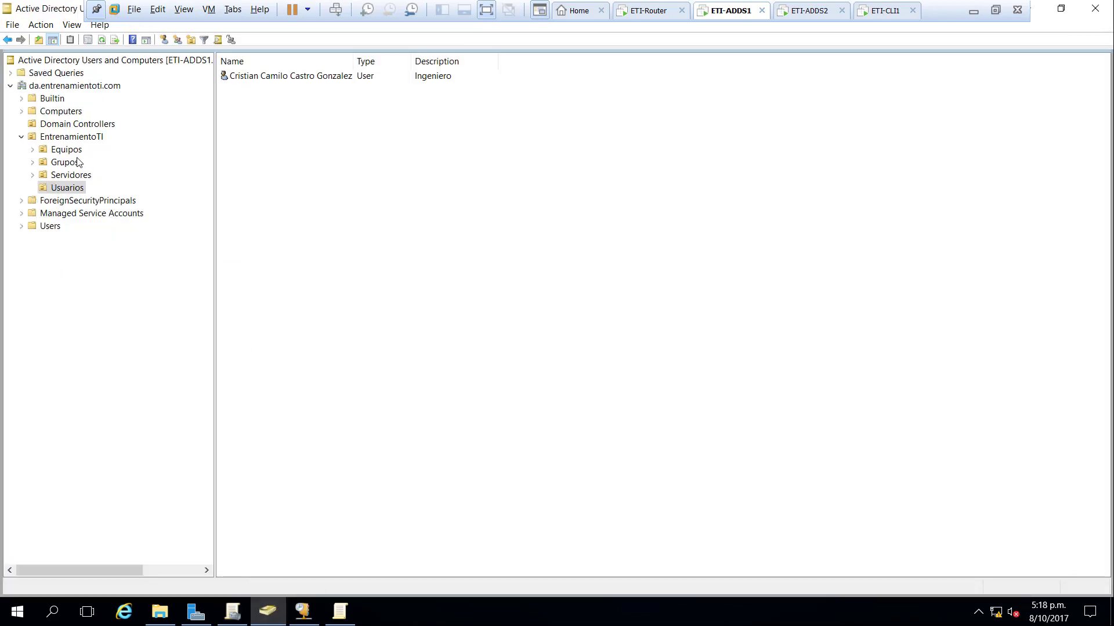
click(79, 162)
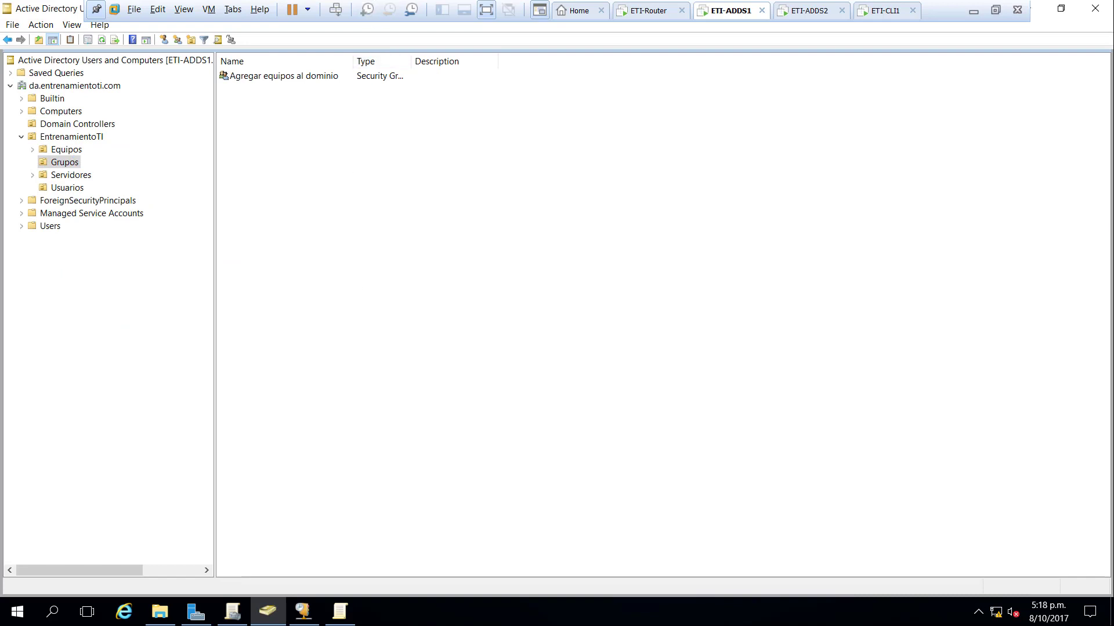
click(351, 610)
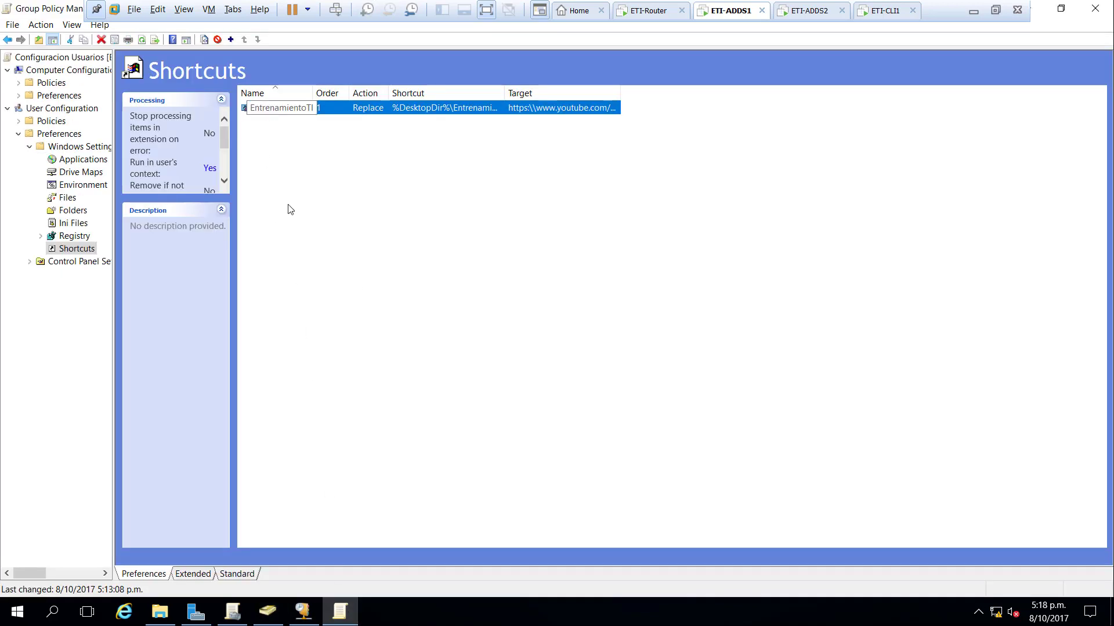
click(244, 622)
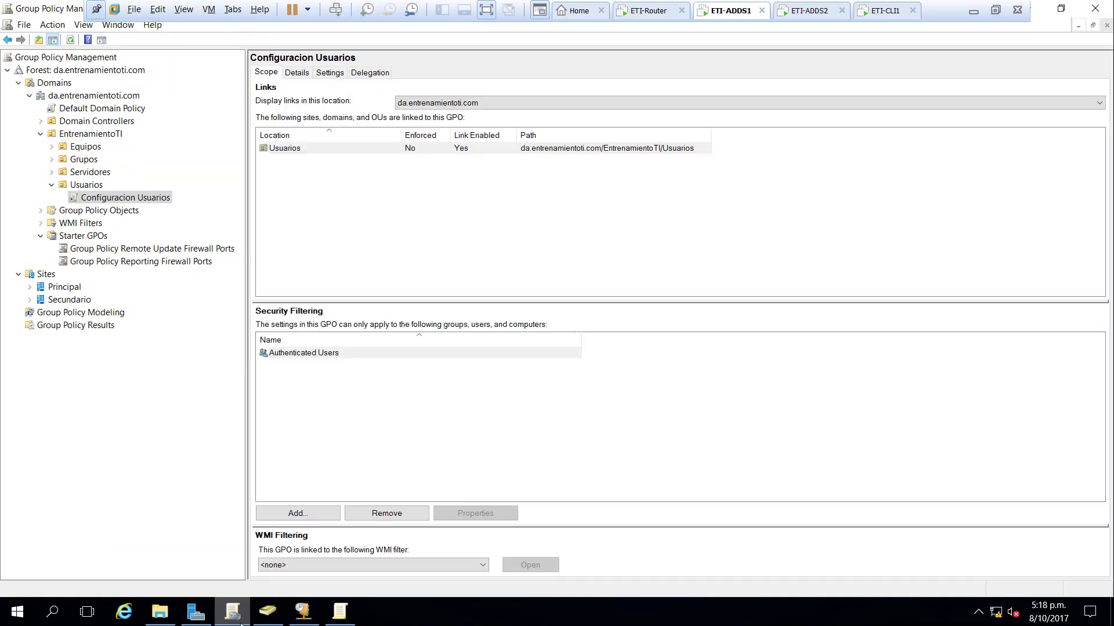
- Replace Authenticated Users with the Agregar equipos al dominio group in Configuracion Usuarios' security filtering
click(311, 354)
click(386, 513)
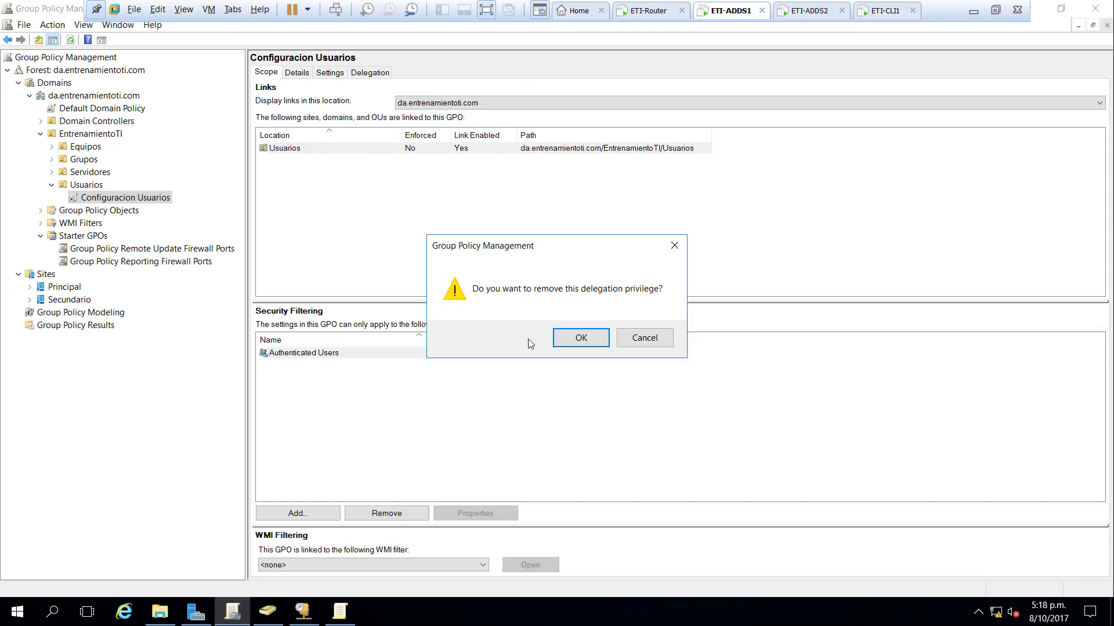
click(580, 338)
click(277, 514)
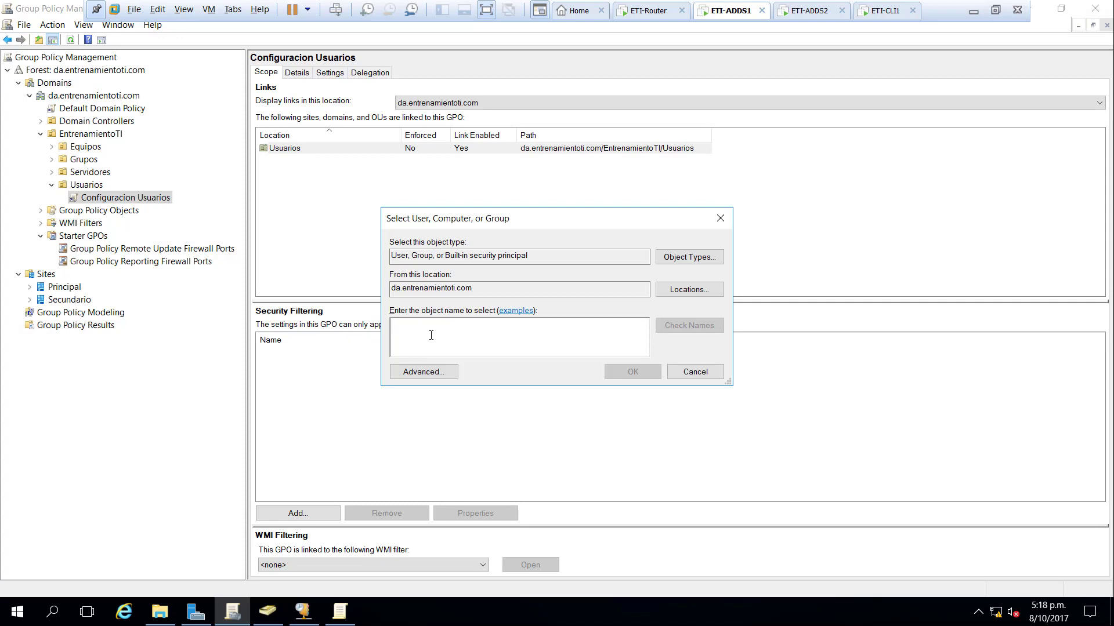
text(agregar)
key(Return)
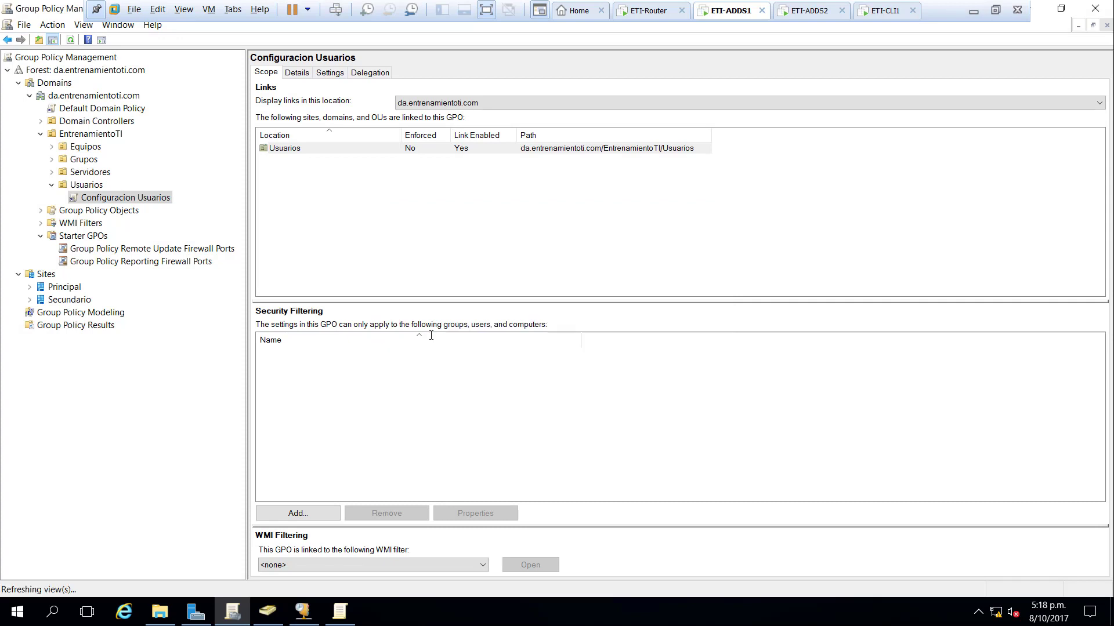
click(410, 355)
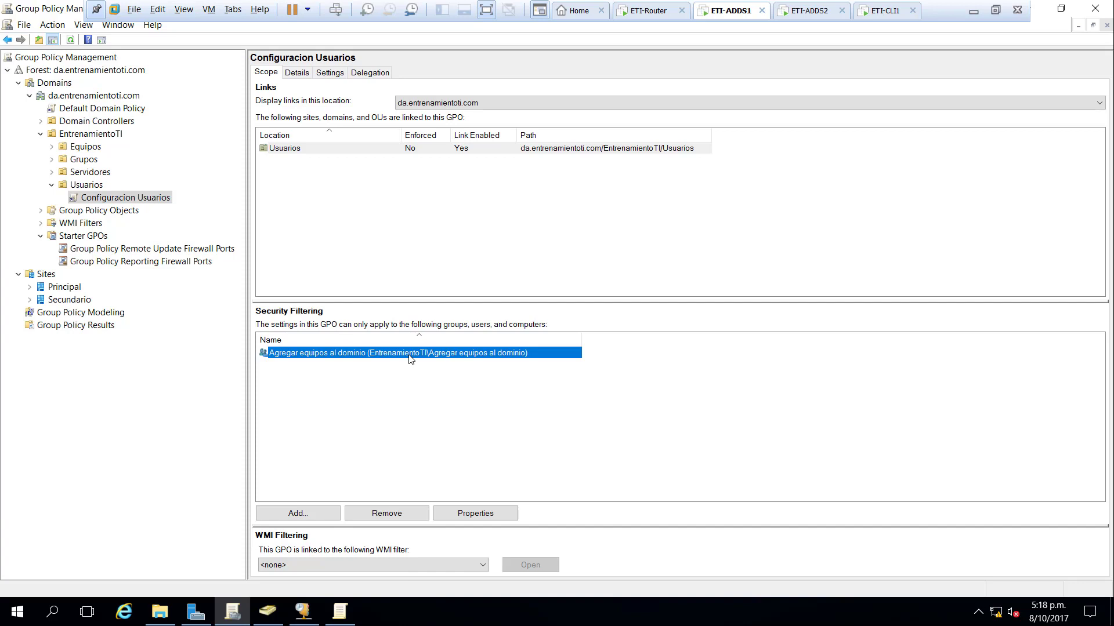
click(370, 74)
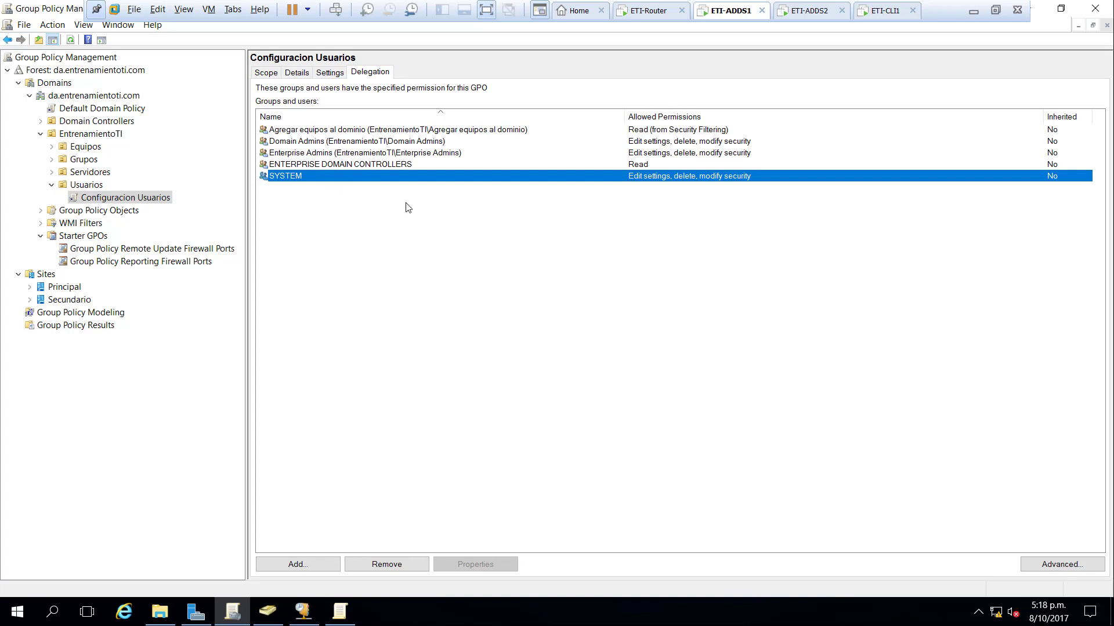
- Add Authenticated Users to the Configuracion Usuarios delegation list with Read permission
click(314, 566)
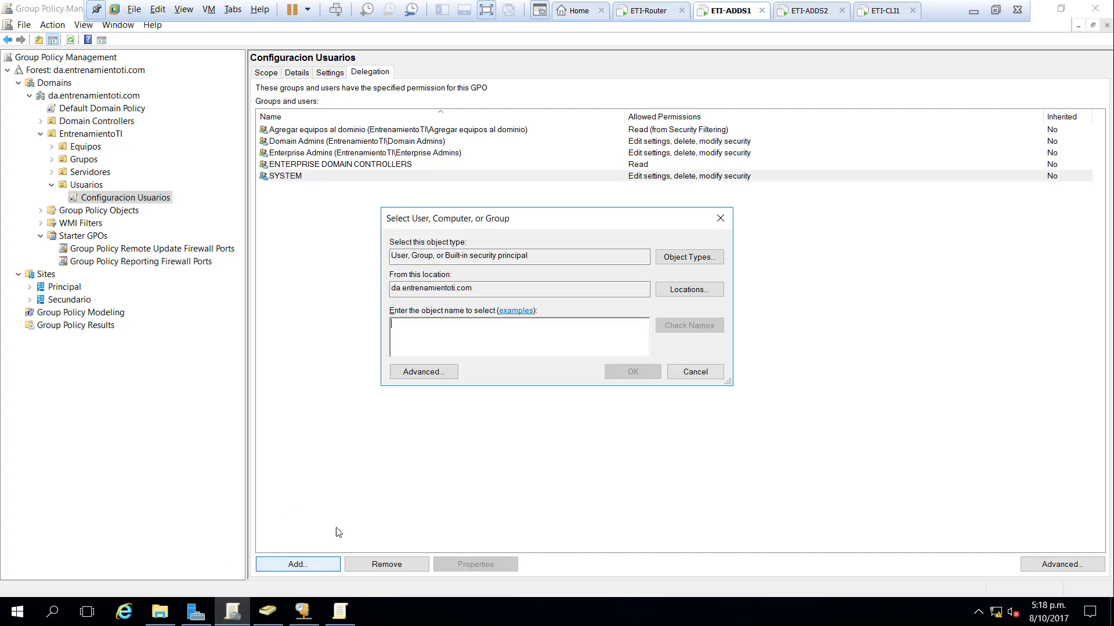
text(A)
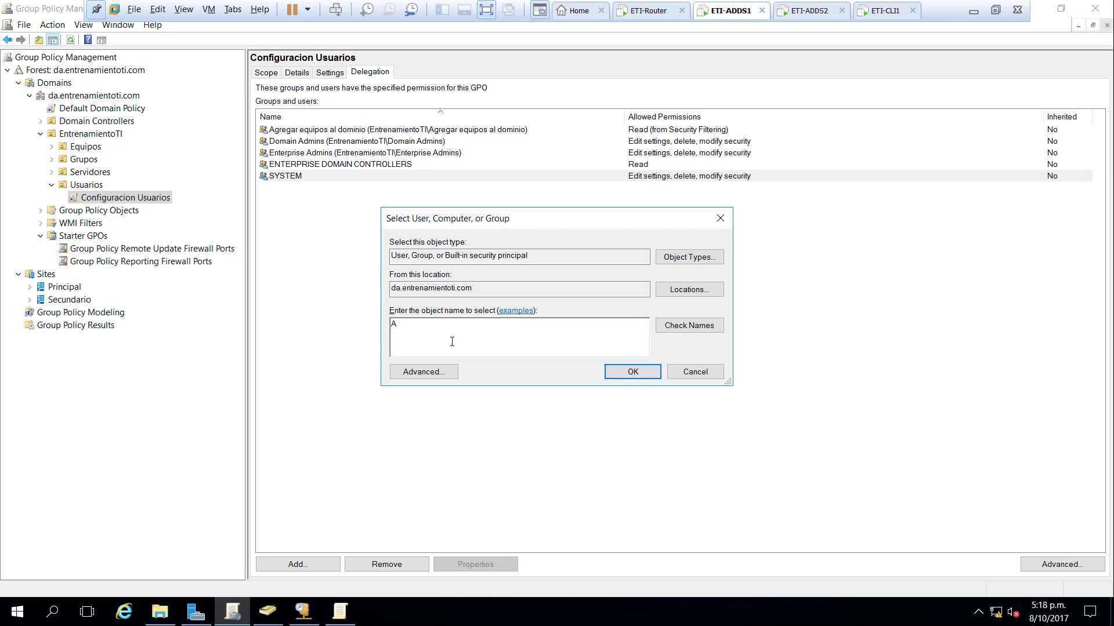
text(uthenticated USers)
key(Return)
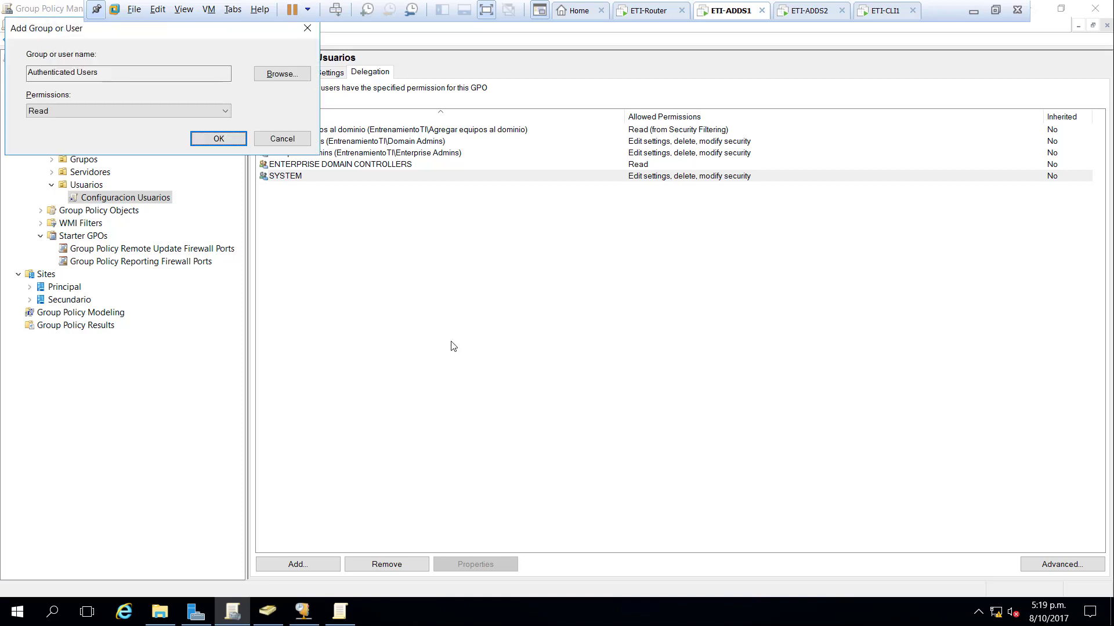
click(246, 138)
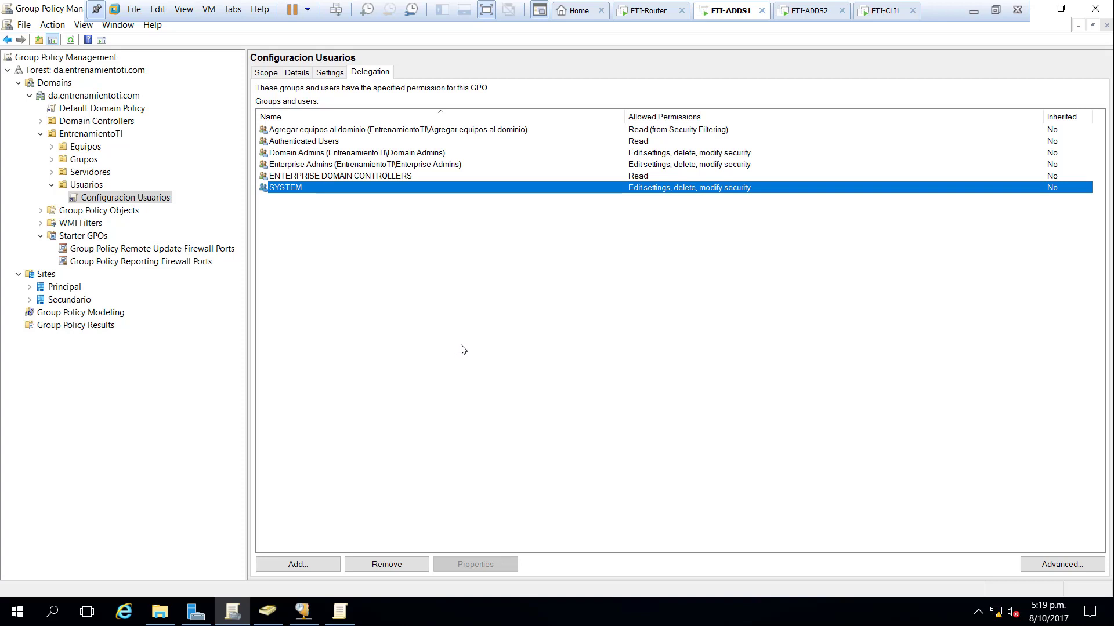
click(311, 143)
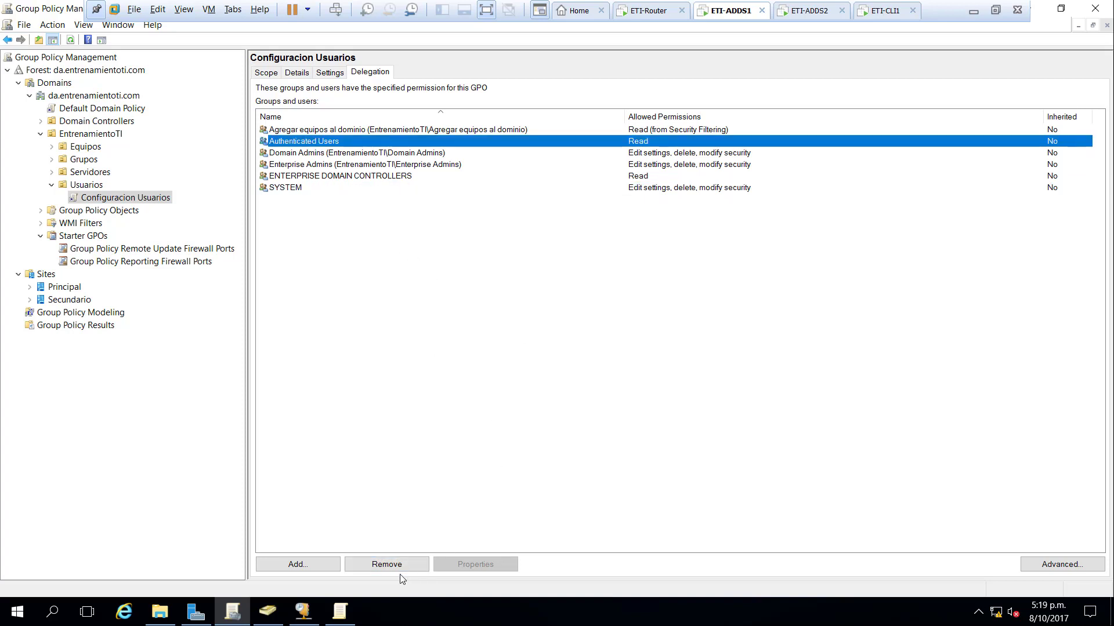
- Remove Authenticated Users and Agregar equipos al dominio from the GPO's Delegation list
click(340, 131)
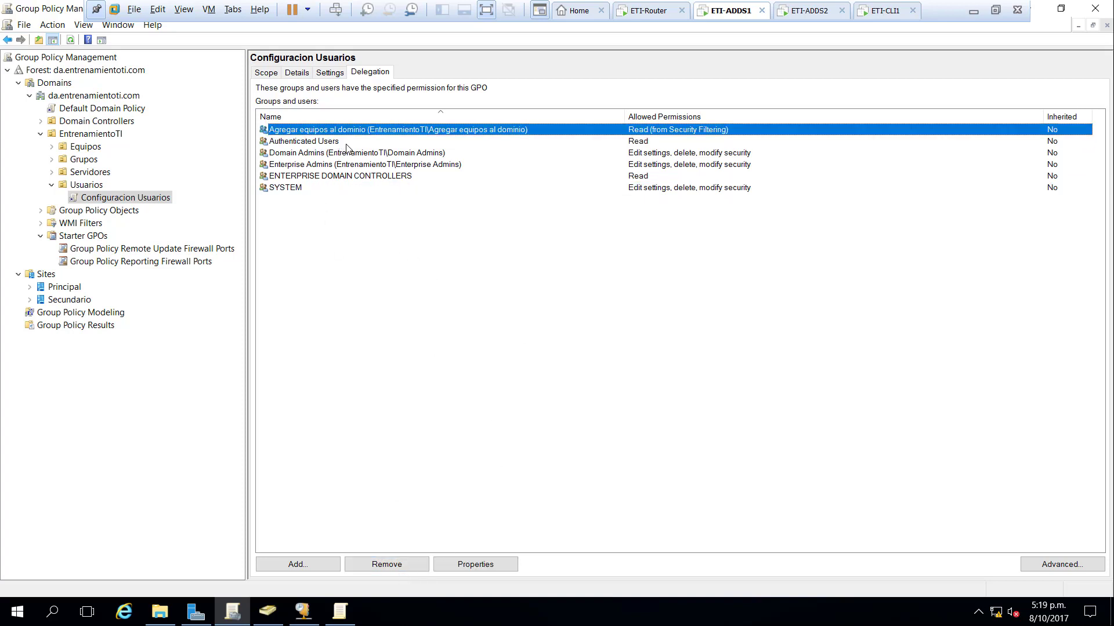
click(347, 141)
click(400, 565)
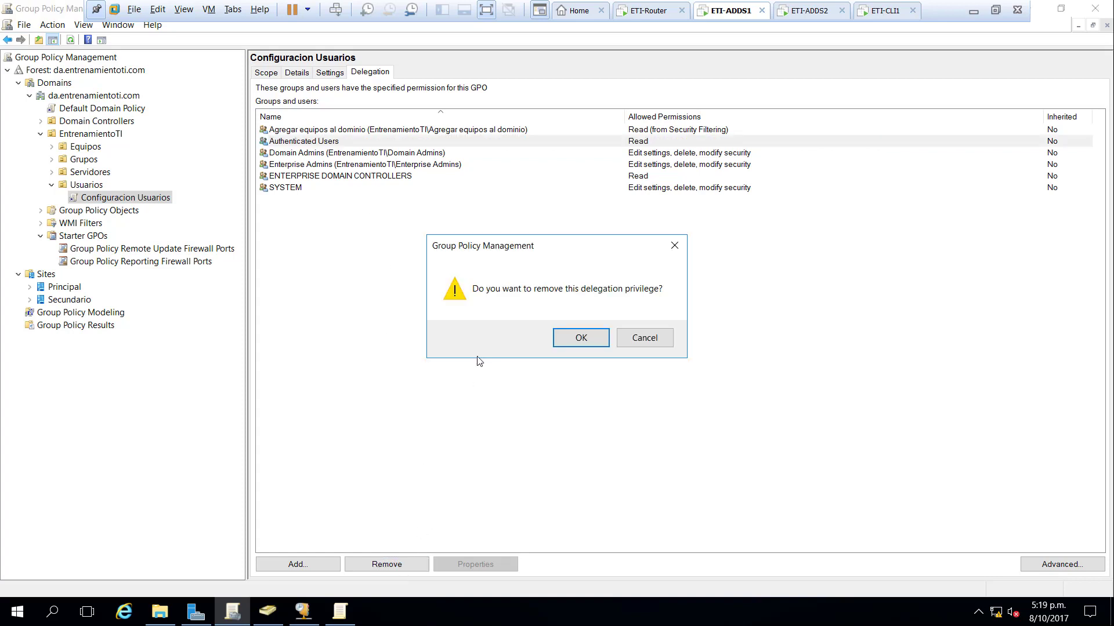
click(575, 334)
click(323, 133)
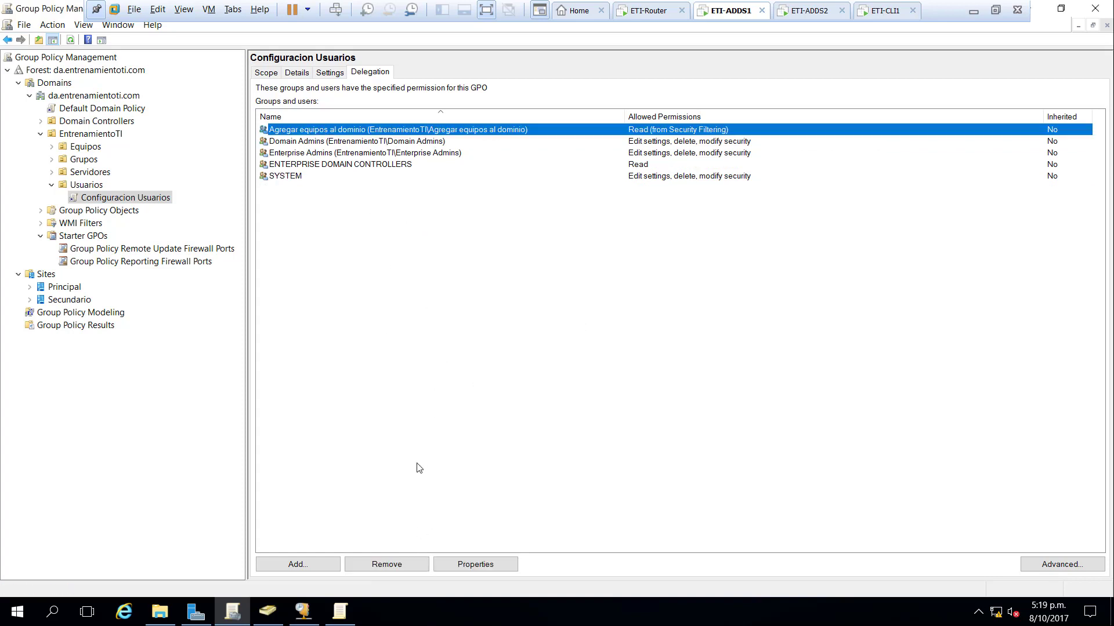
click(408, 566)
click(587, 338)
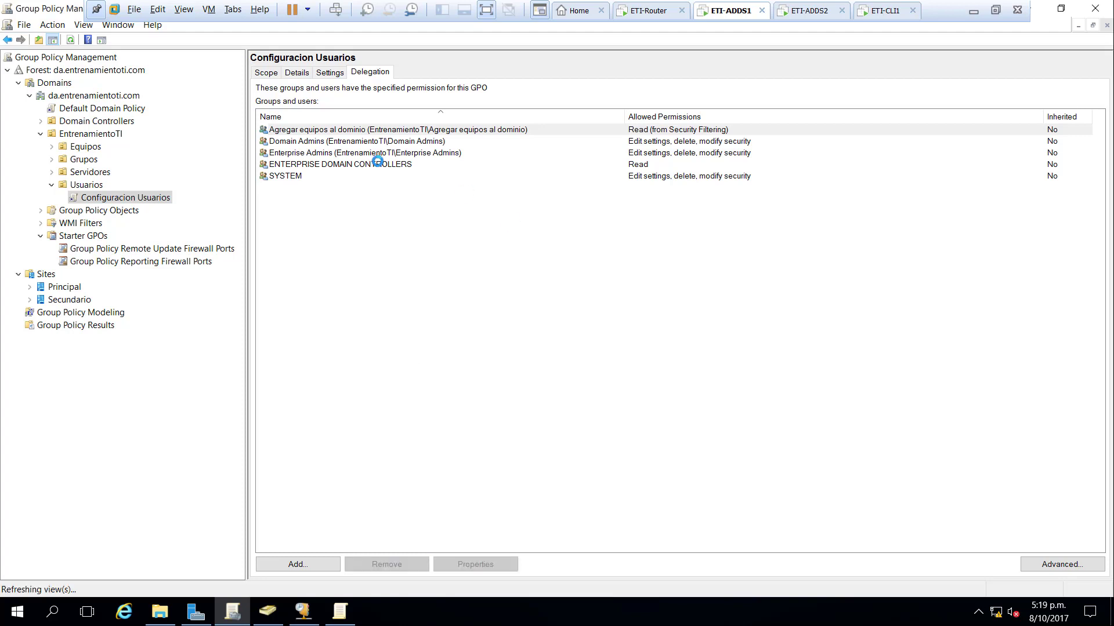
- Add Authenticated Users back to the Scope security filtering by searching 'Authent'
click(262, 72)
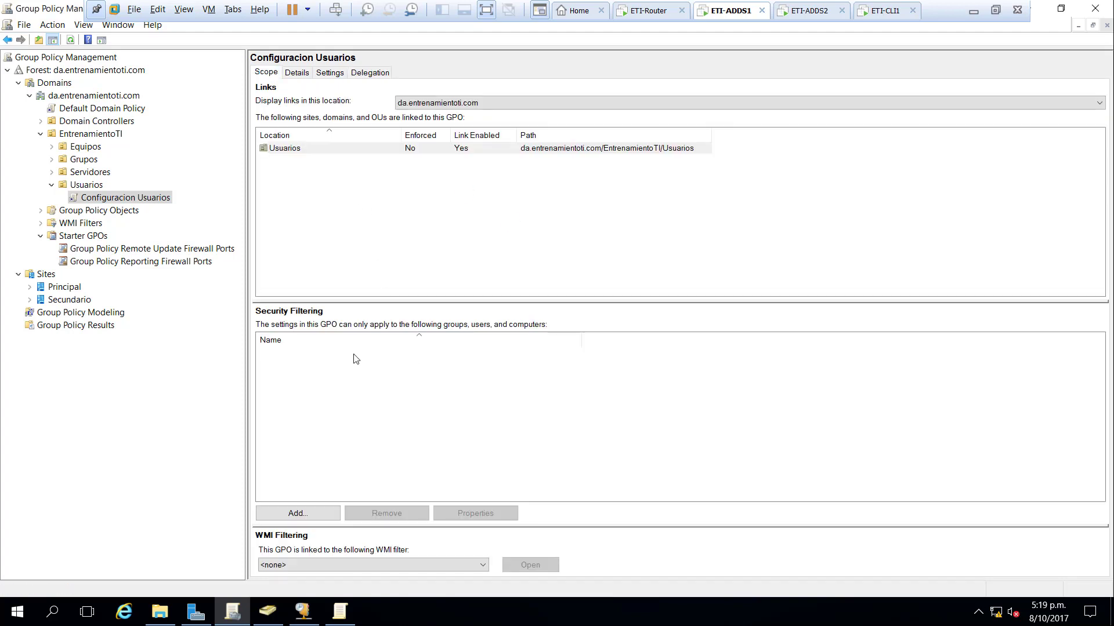
click(297, 514)
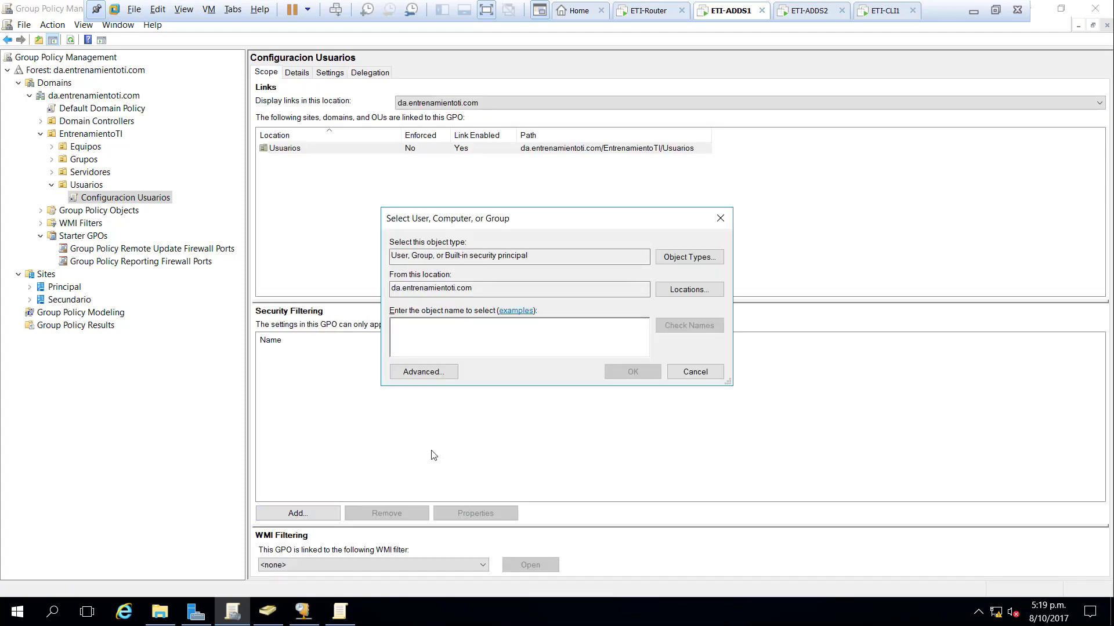
text(Authent)
key(Return)
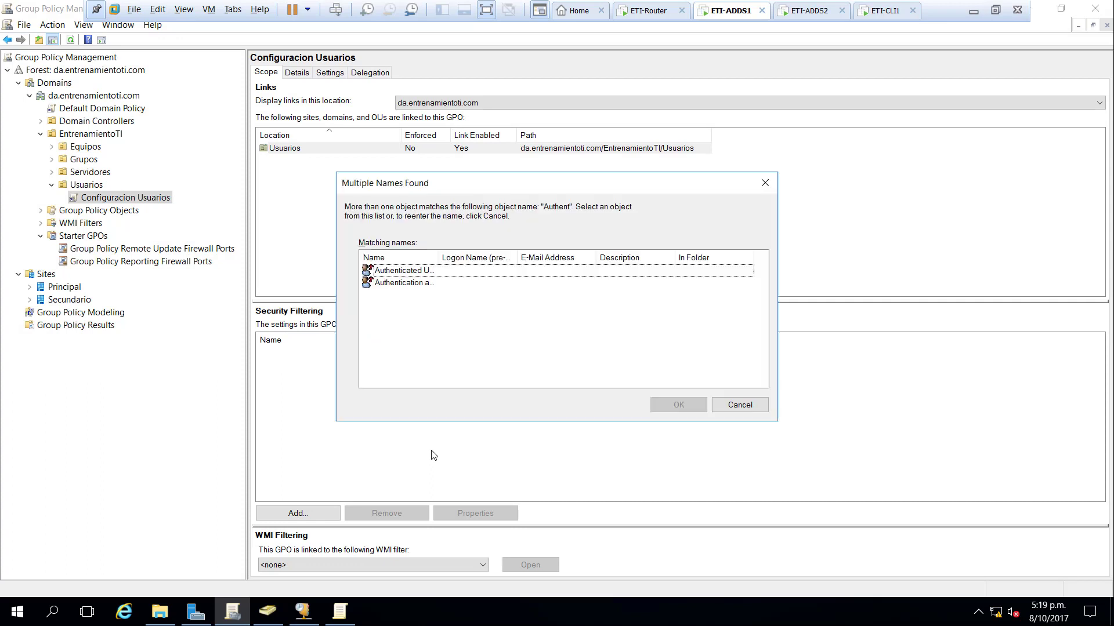
double_click(438, 258)
double_click(434, 271)
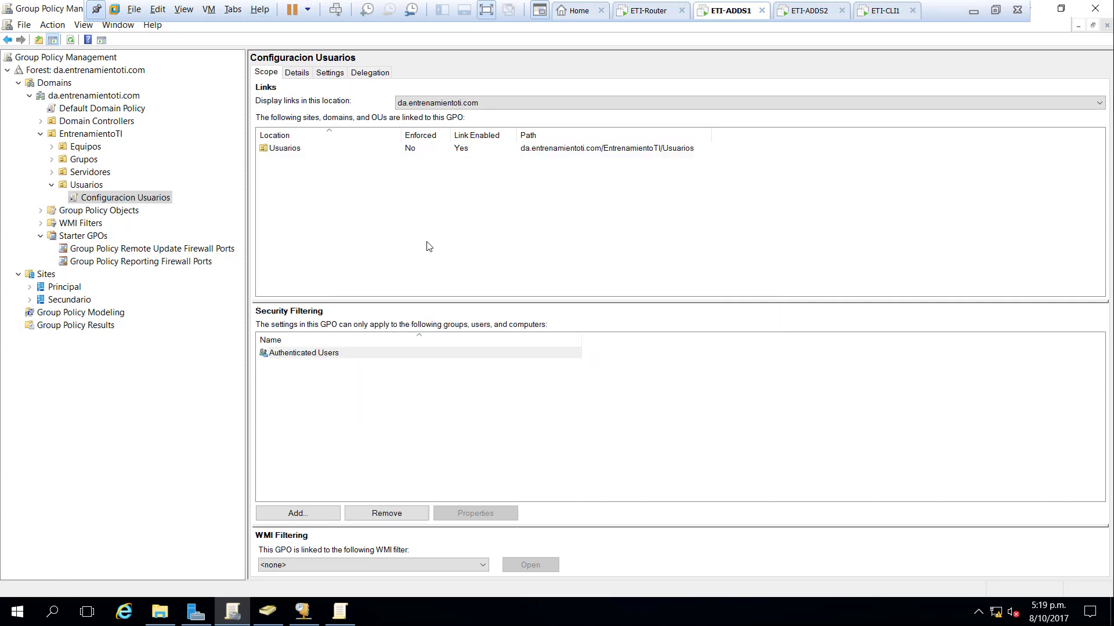